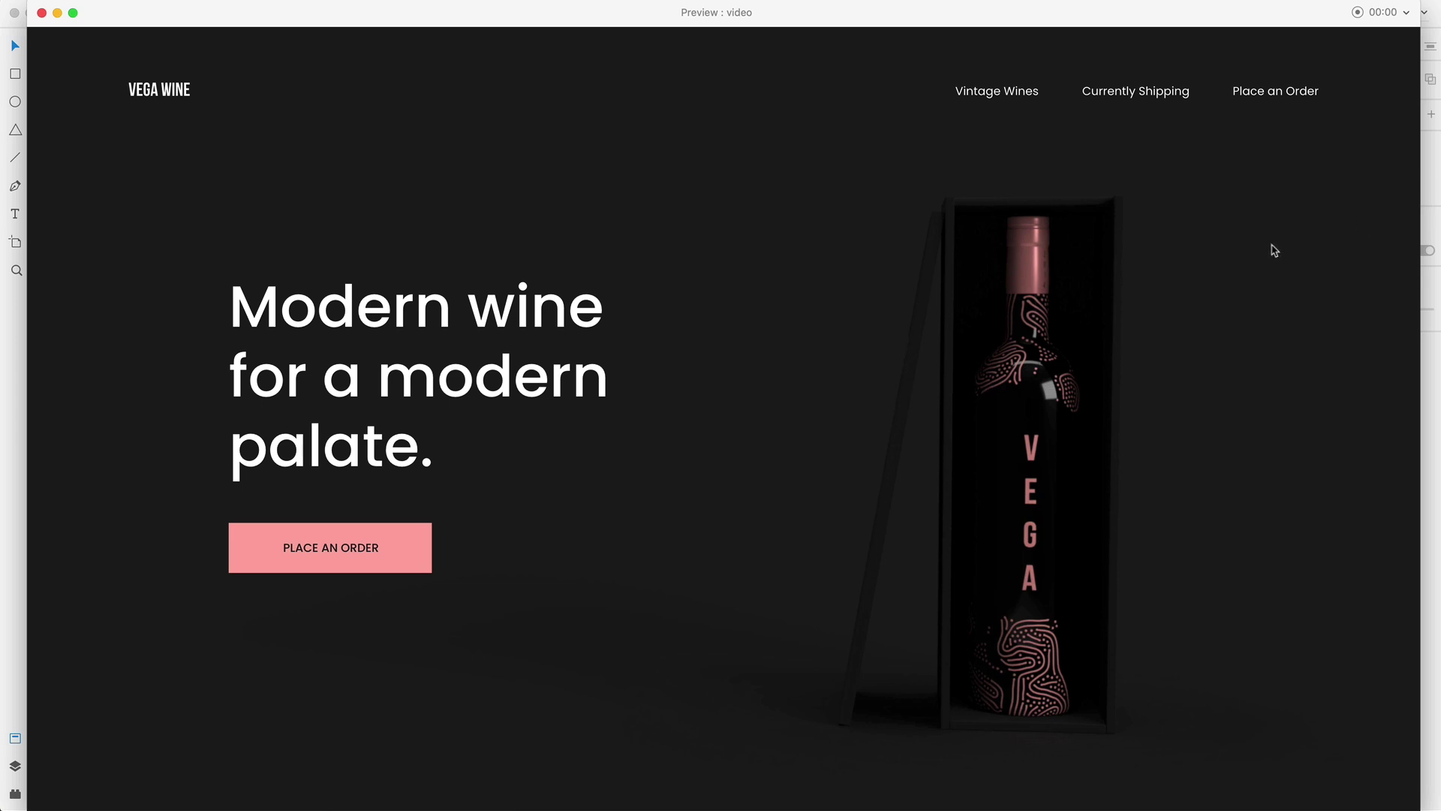
- Look through the preview of the finished Vega Wine page, from the hero section to the Currently Shipping section
{"action": "scroll", "coordinate": [1261, 240], "scroll_direction": "down", "scroll_amount": 15}
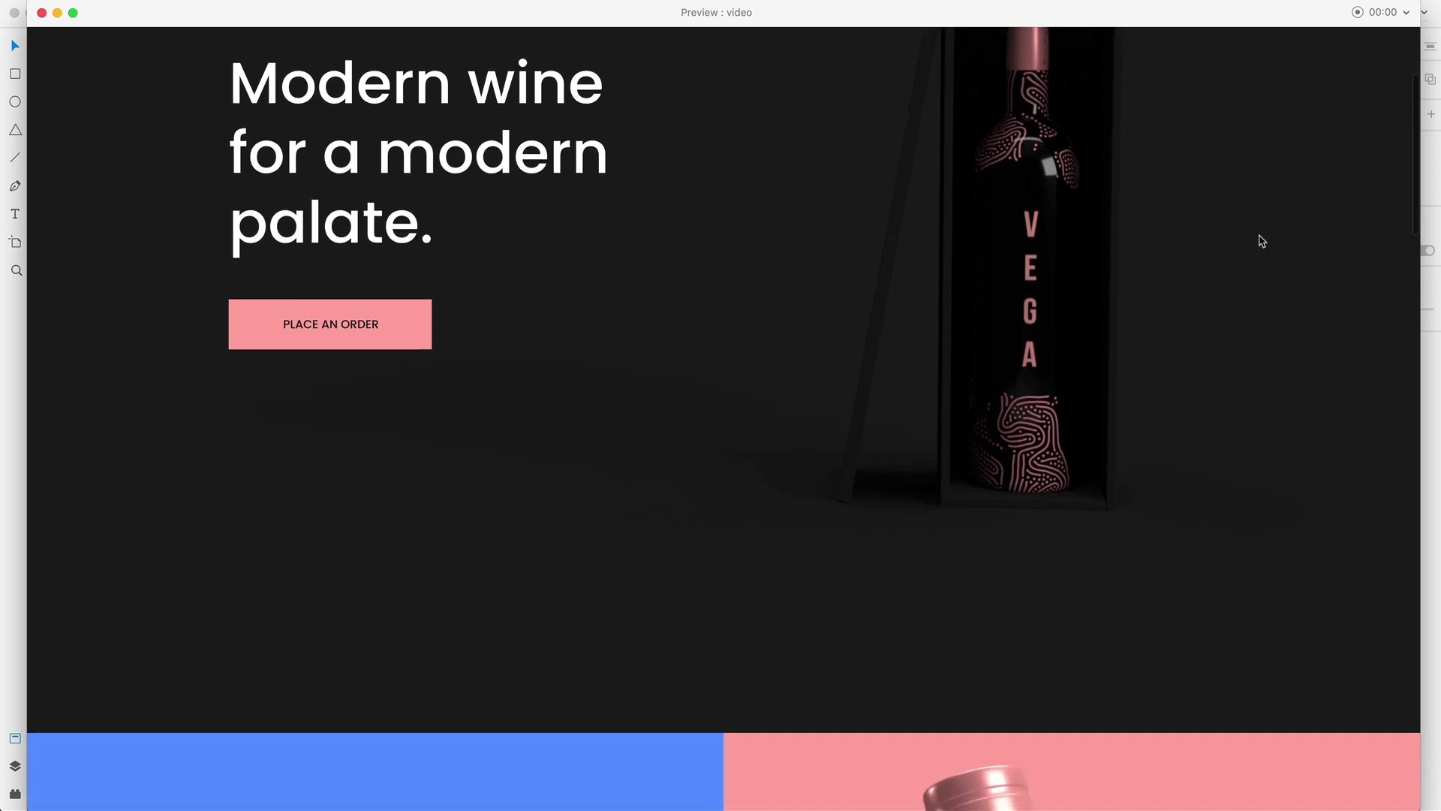
{"action": "scroll", "coordinate": [1262, 240], "scroll_direction": "down", "scroll_amount": 19}
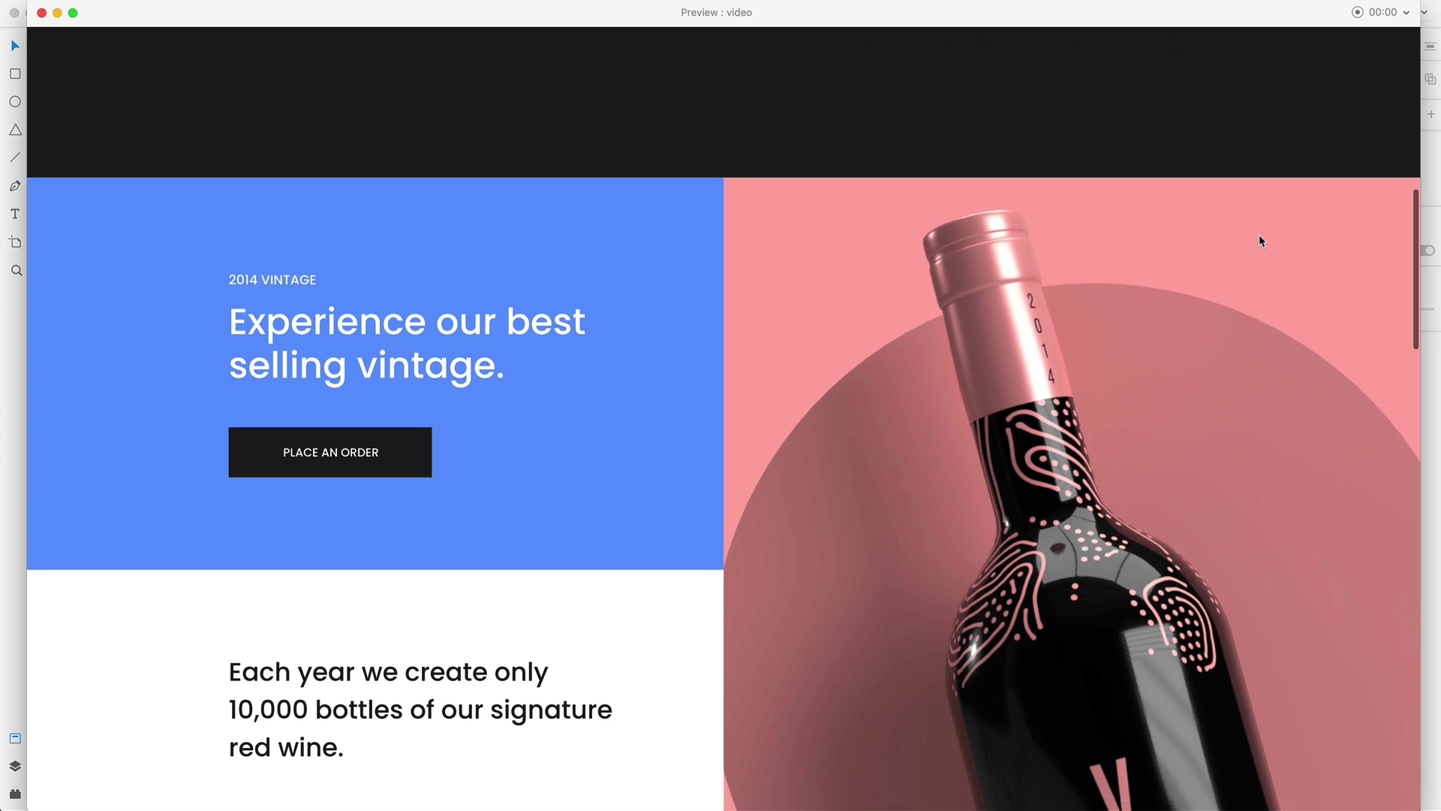
{"action": "scroll", "coordinate": [1262, 240], "scroll_direction": "down", "scroll_amount": 17}
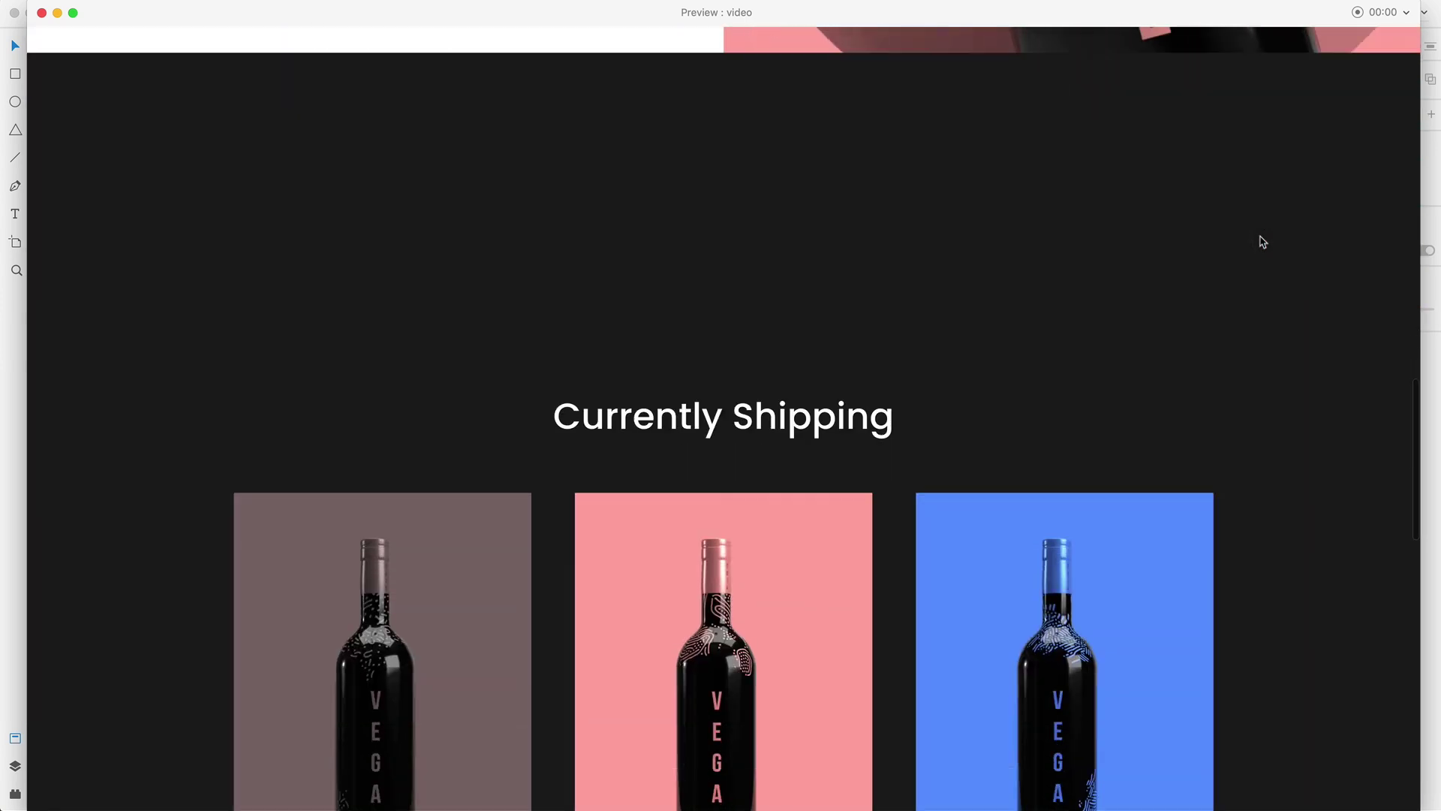
{"action": "scroll", "coordinate": [1261, 241], "scroll_direction": "down", "scroll_amount": 20}
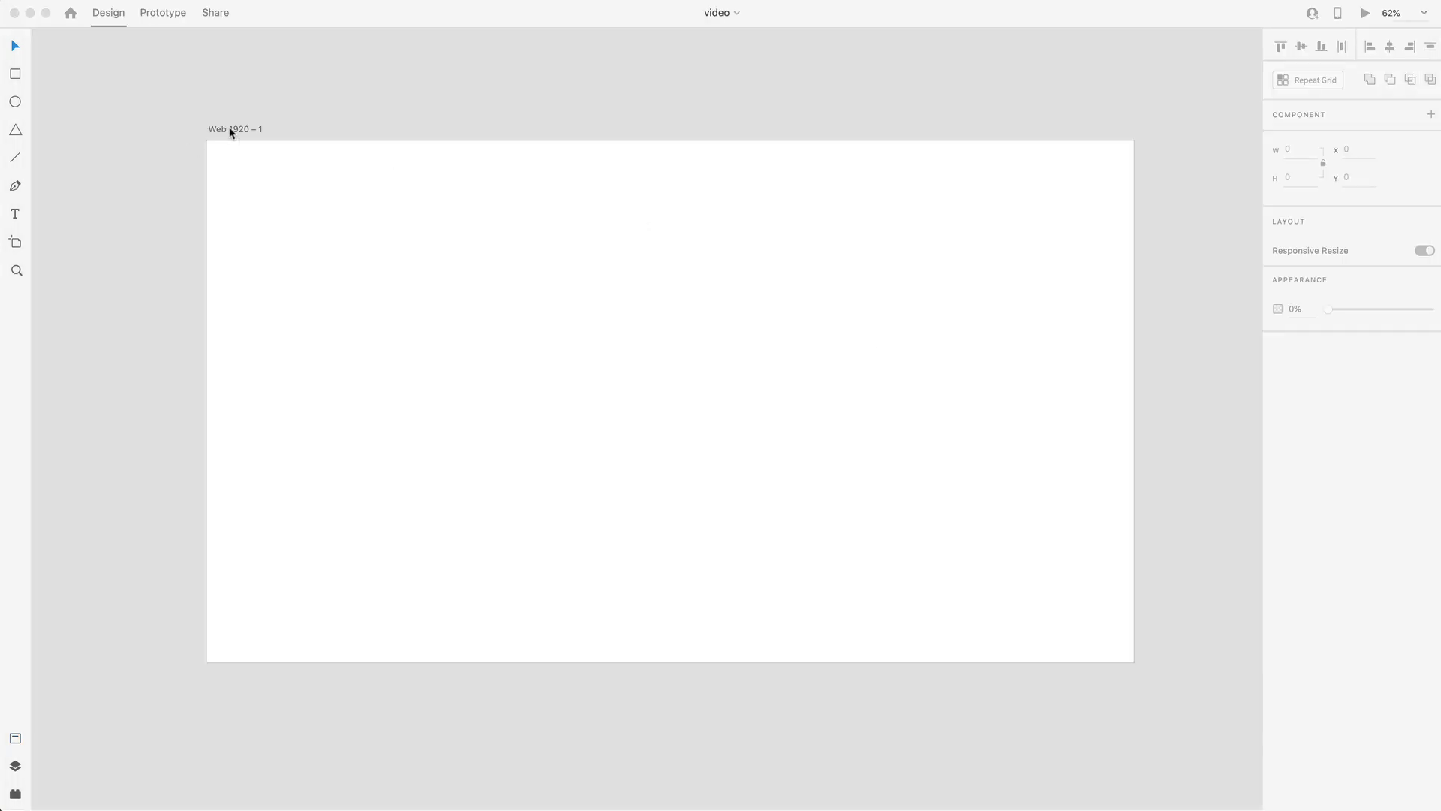
- Enable the layout grid on the Web 1920 – 1 artboard and lower the column colour's opacity to 10%
{"action": "left_click", "coordinate": [232, 130]}
{"action": "left_click", "coordinate": [233, 129]}
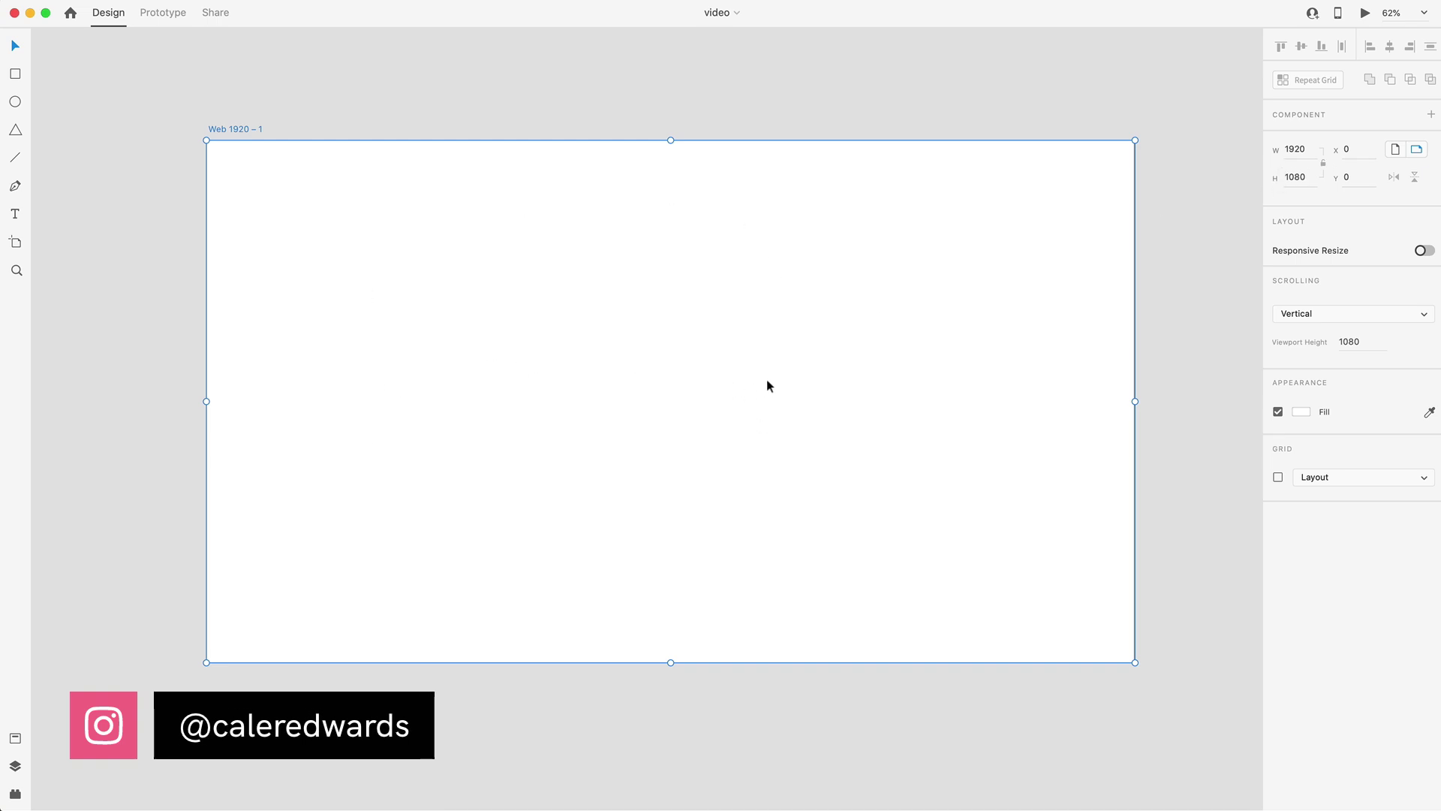
{"action": "left_click", "coordinate": [1279, 477]}
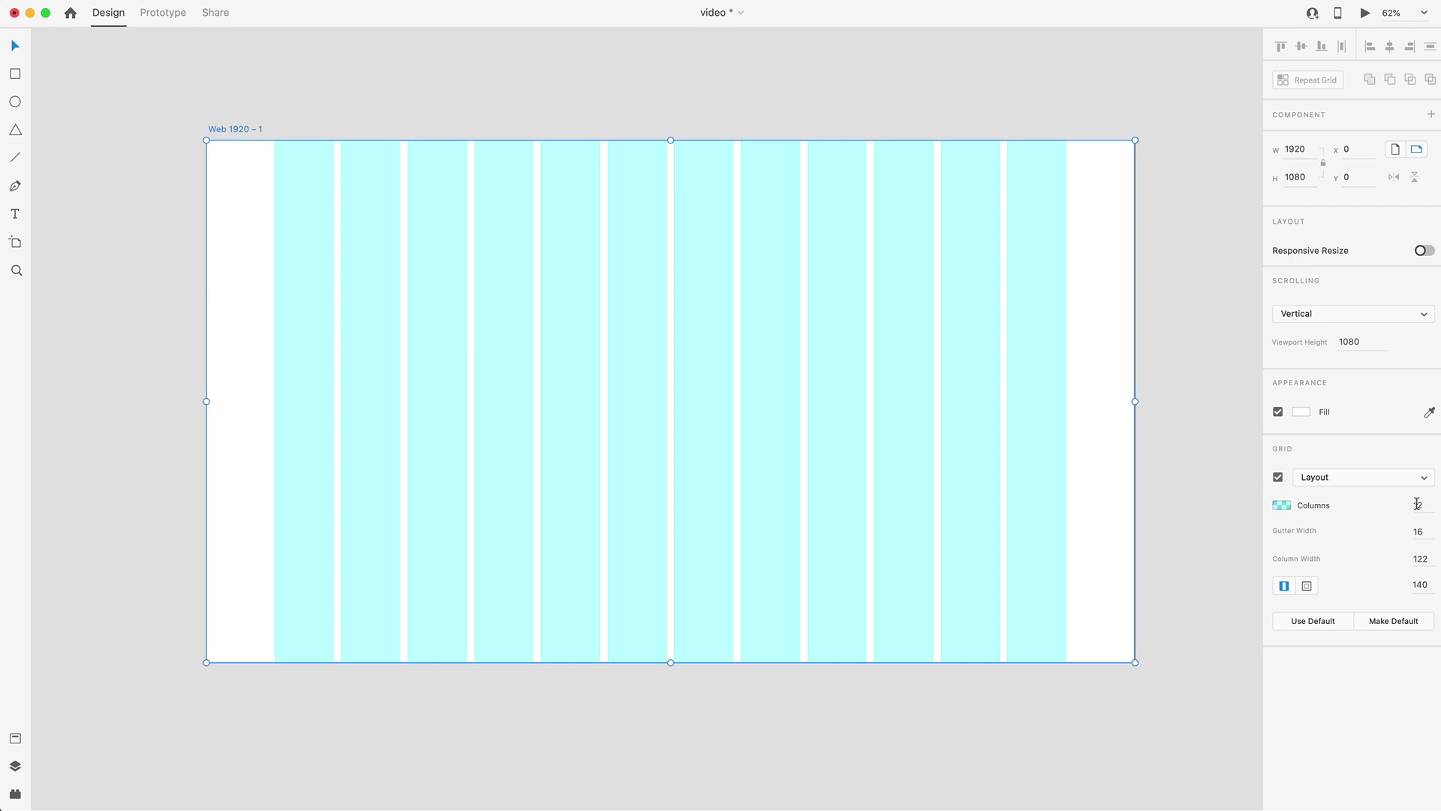
{"action": "left_click", "coordinate": [1283, 504]}
{"action": "left_click_drag", "start_coordinate": [1249, 509], "coordinate": [1251, 531]}
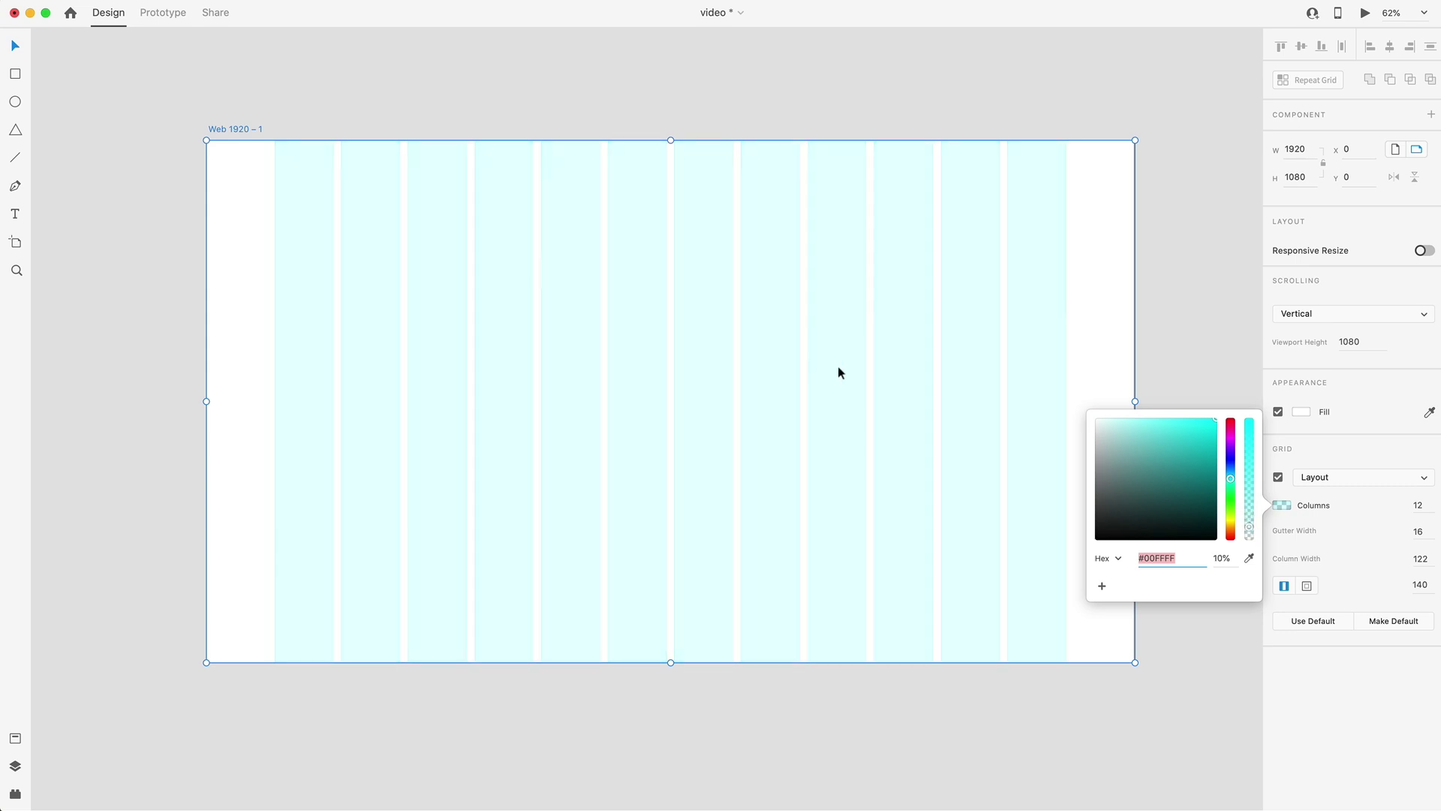
{"action": "left_click", "coordinate": [746, 278]}
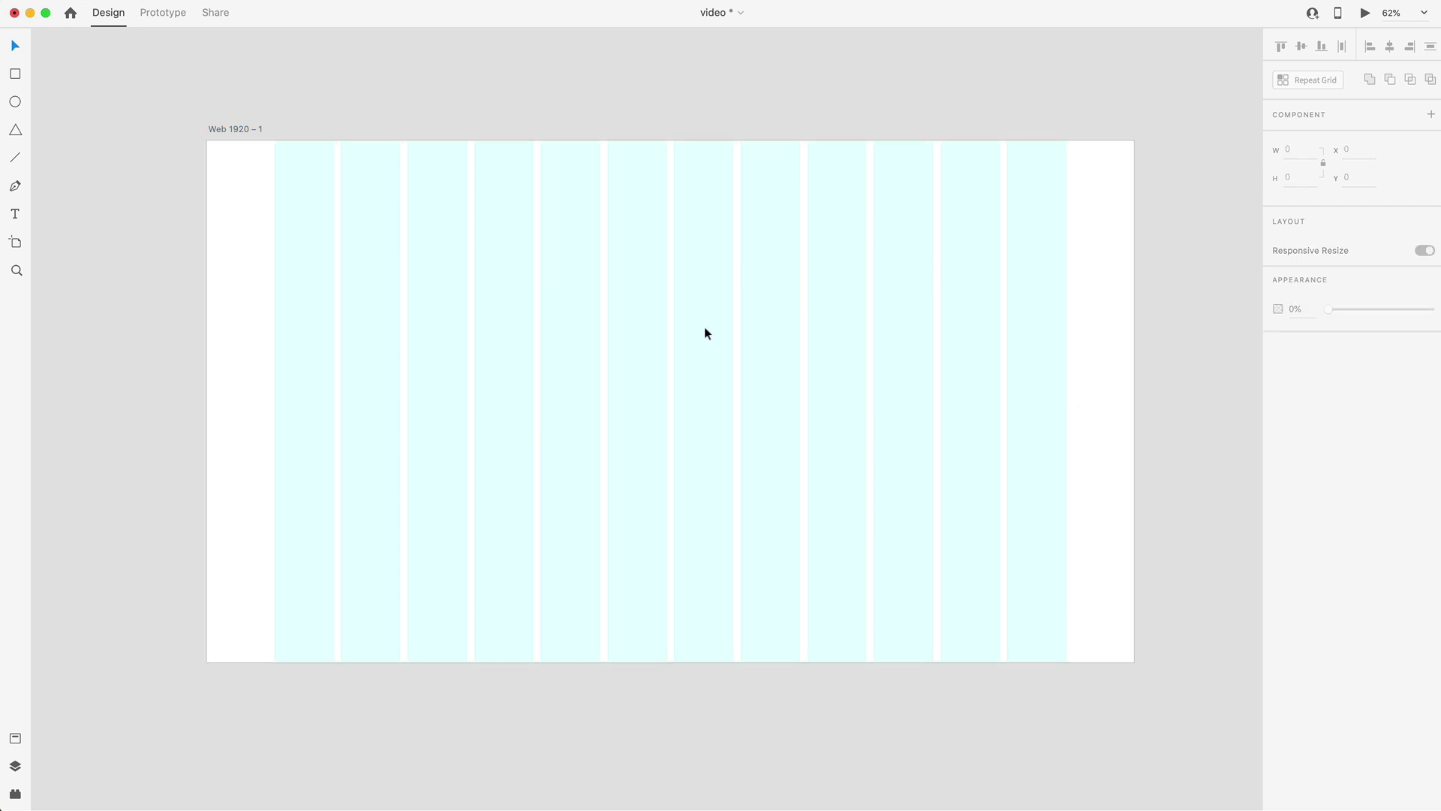
- Look over the wine bottle and gift box images placed on the canvas beside the artboard
{"action": "scroll", "coordinate": [702, 246], "scroll_direction": "down", "scroll_amount": 2}
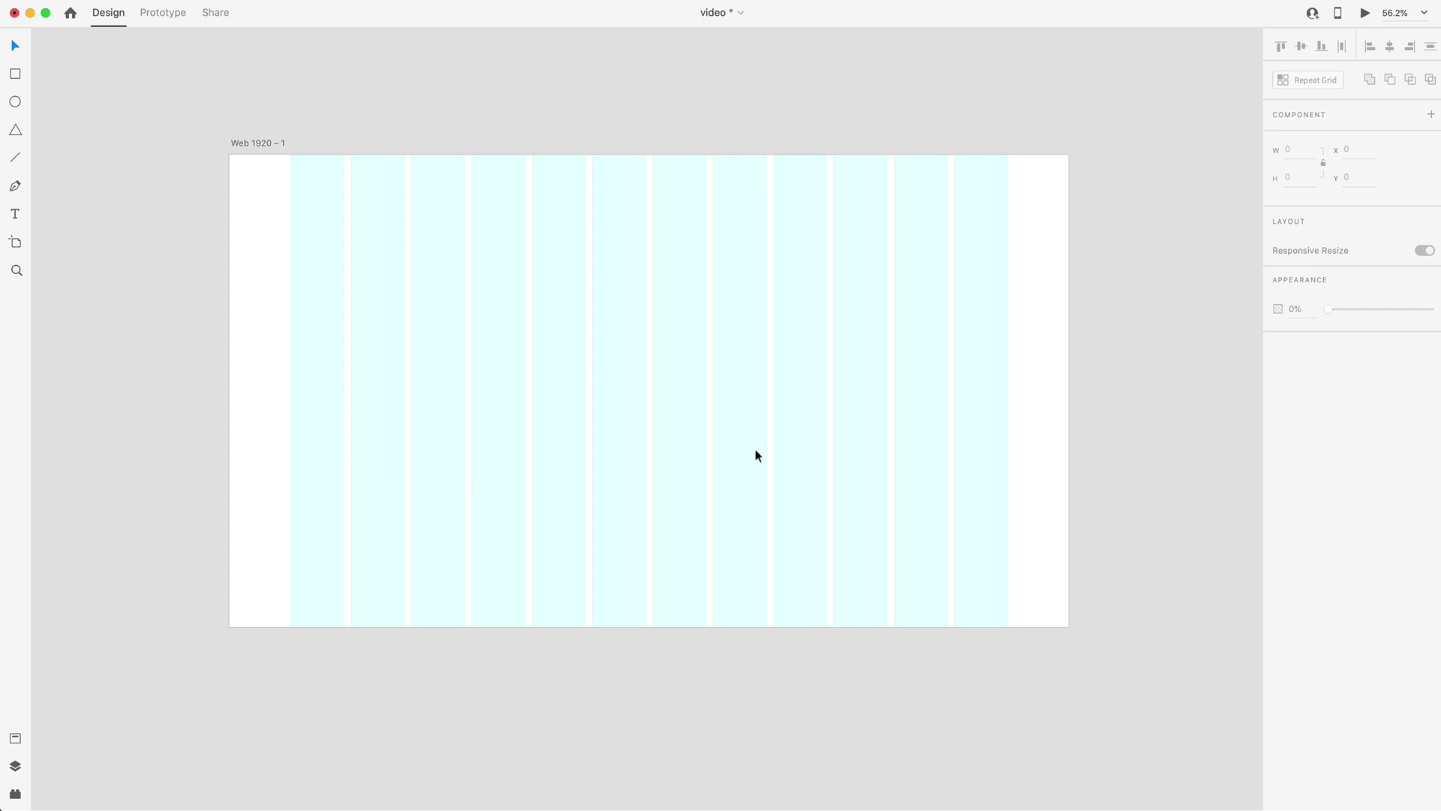
{"action": "scroll", "coordinate": [739, 402], "scroll_direction": "right", "scroll_amount": 20}
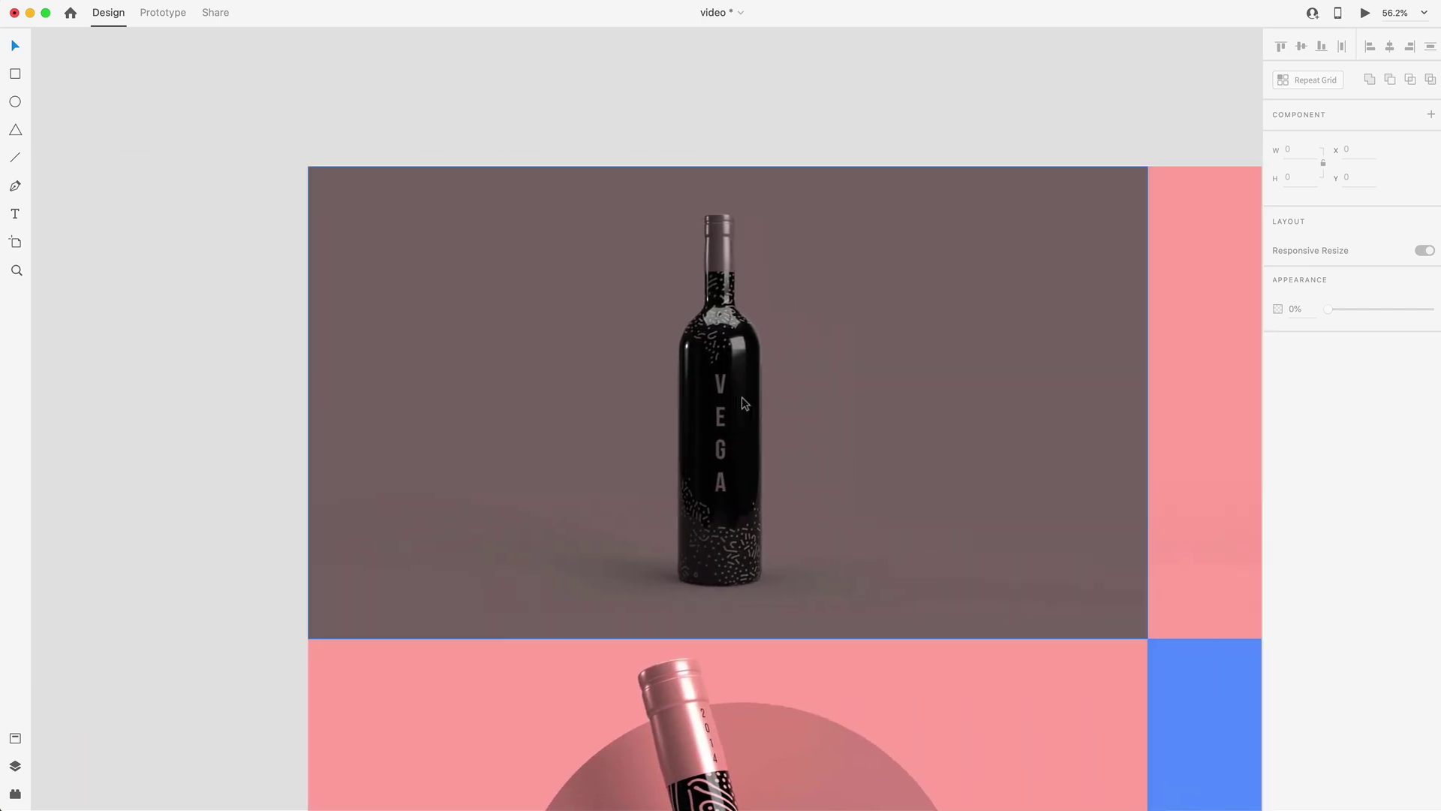
{"action": "scroll", "coordinate": [982, 483], "scroll_direction": "down", "scroll_amount": 4}
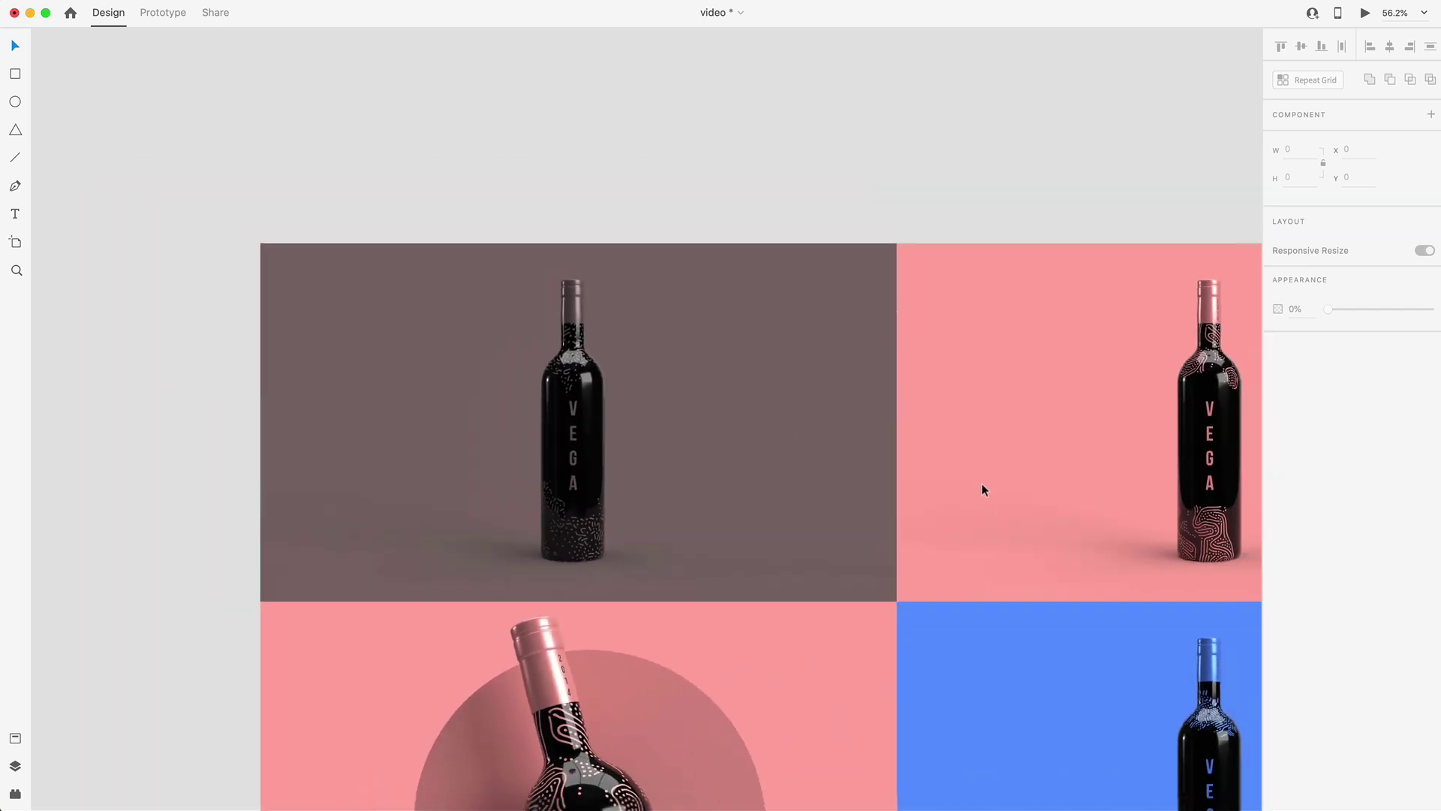
{"action": "scroll", "coordinate": [983, 484], "scroll_direction": "down", "scroll_amount": 3}
{"action": "scroll", "coordinate": [983, 484], "scroll_direction": "right", "scroll_amount": 3}
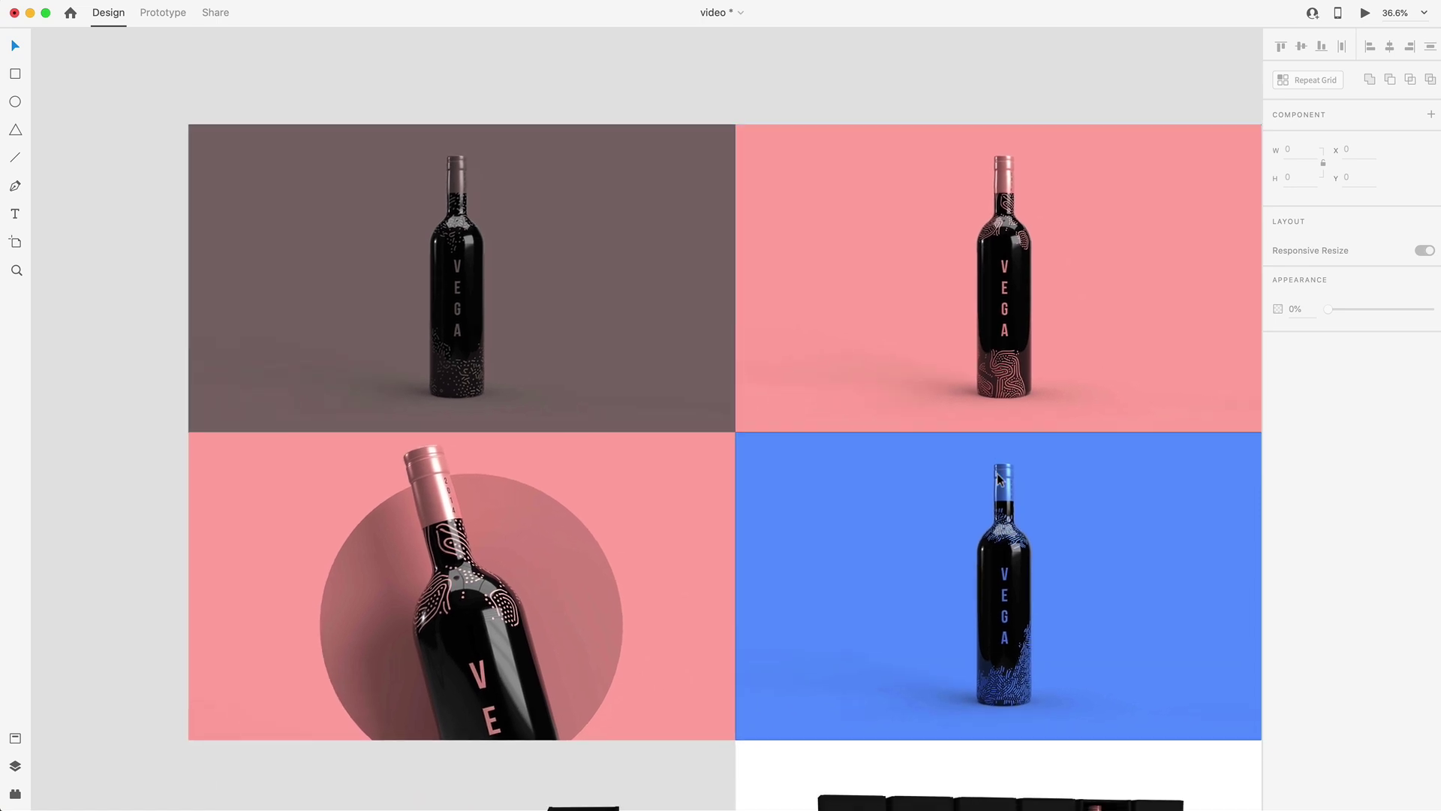
{"action": "scroll", "coordinate": [982, 454], "scroll_direction": "down", "scroll_amount": 3}
{"action": "scroll", "coordinate": [982, 454], "scroll_direction": "right", "scroll_amount": 1}
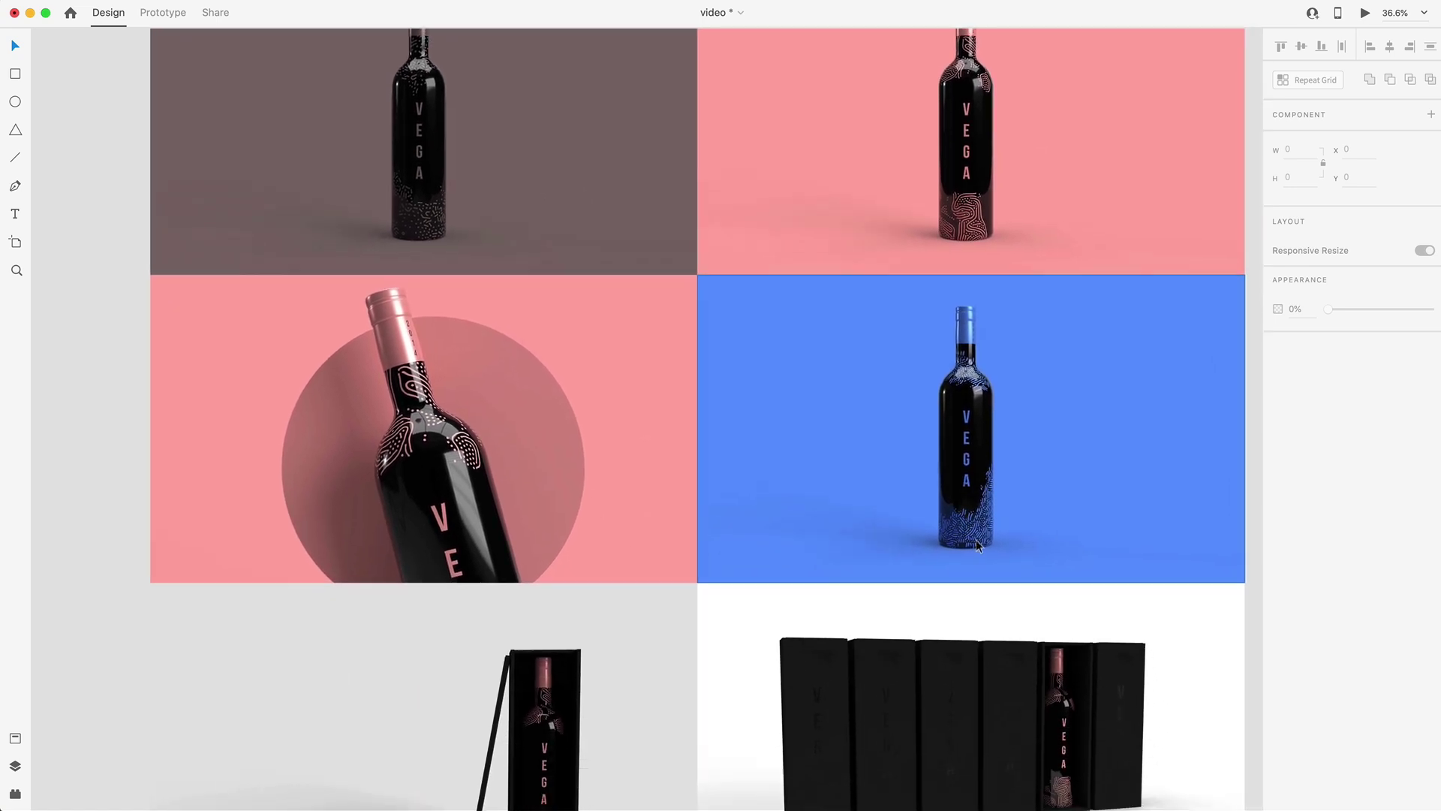
{"action": "scroll", "coordinate": [496, 608], "scroll_direction": "down", "scroll_amount": 5}
{"action": "scroll", "coordinate": [496, 608], "scroll_direction": "right", "scroll_amount": 1}
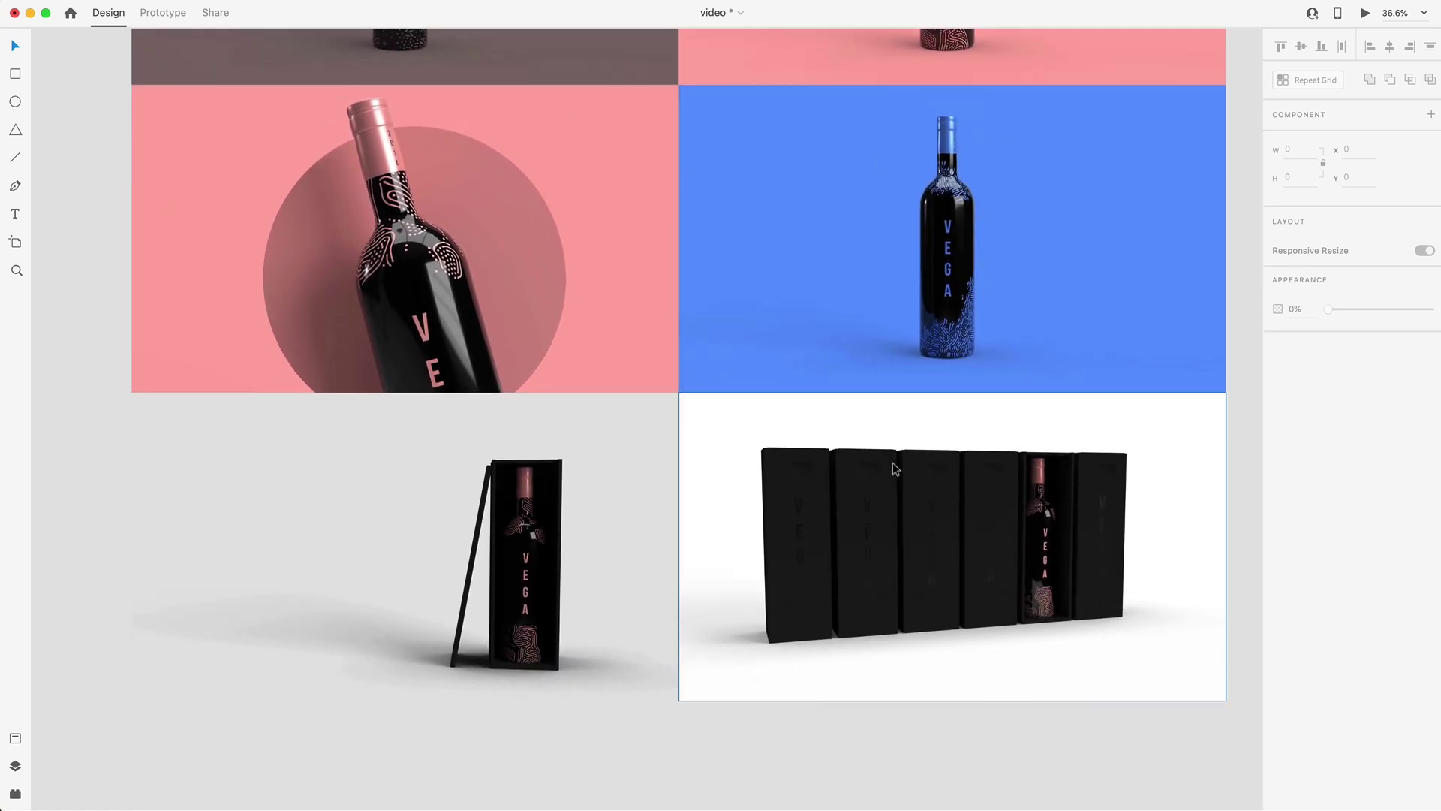
{"action": "scroll", "coordinate": [989, 474], "scroll_direction": "up", "scroll_amount": 8}
{"action": "scroll", "coordinate": [989, 474], "scroll_direction": "left", "scroll_amount": 1}
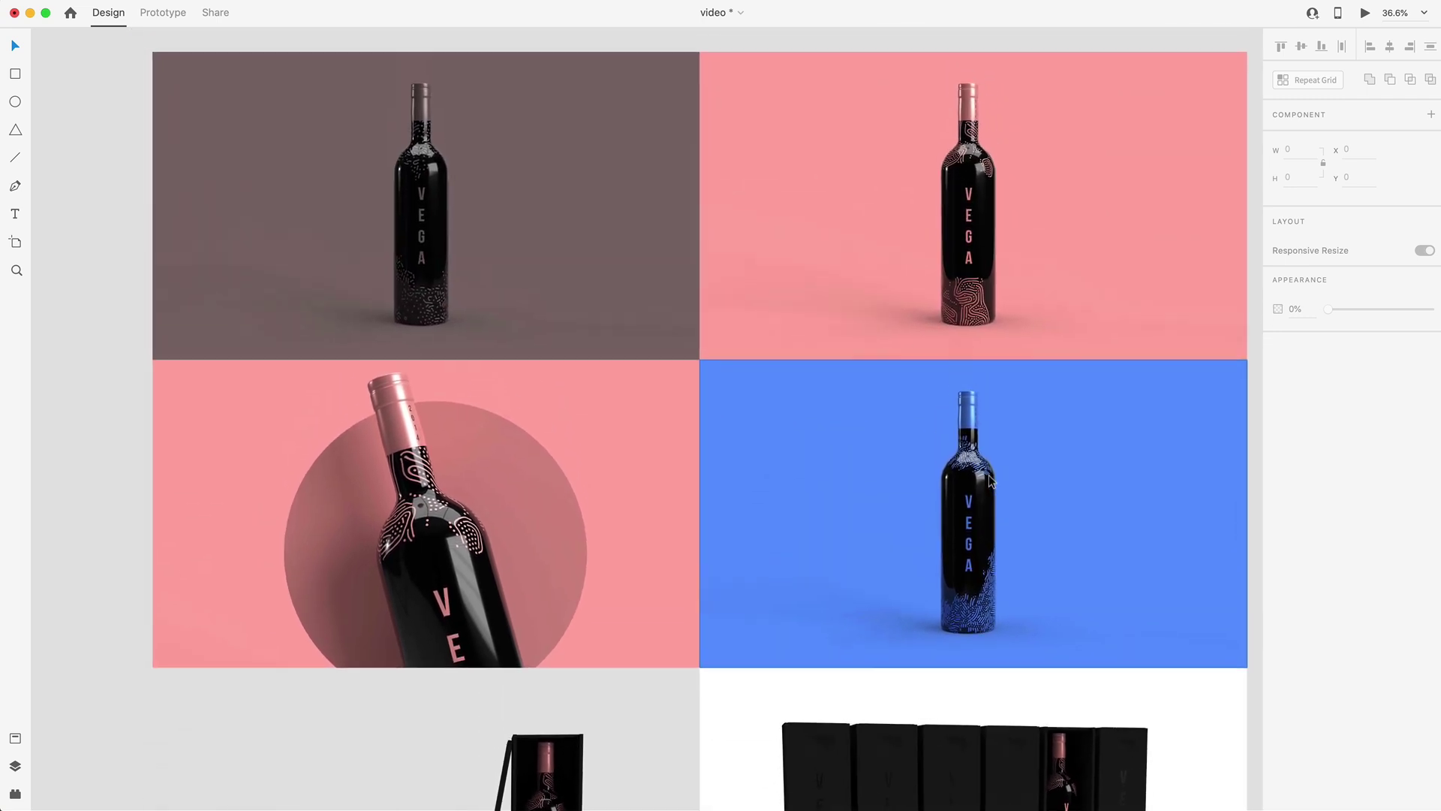
{"action": "scroll", "coordinate": [991, 478], "scroll_direction": "down", "scroll_amount": 1}
{"action": "scroll", "coordinate": [991, 477], "scroll_direction": "right", "scroll_amount": 2}
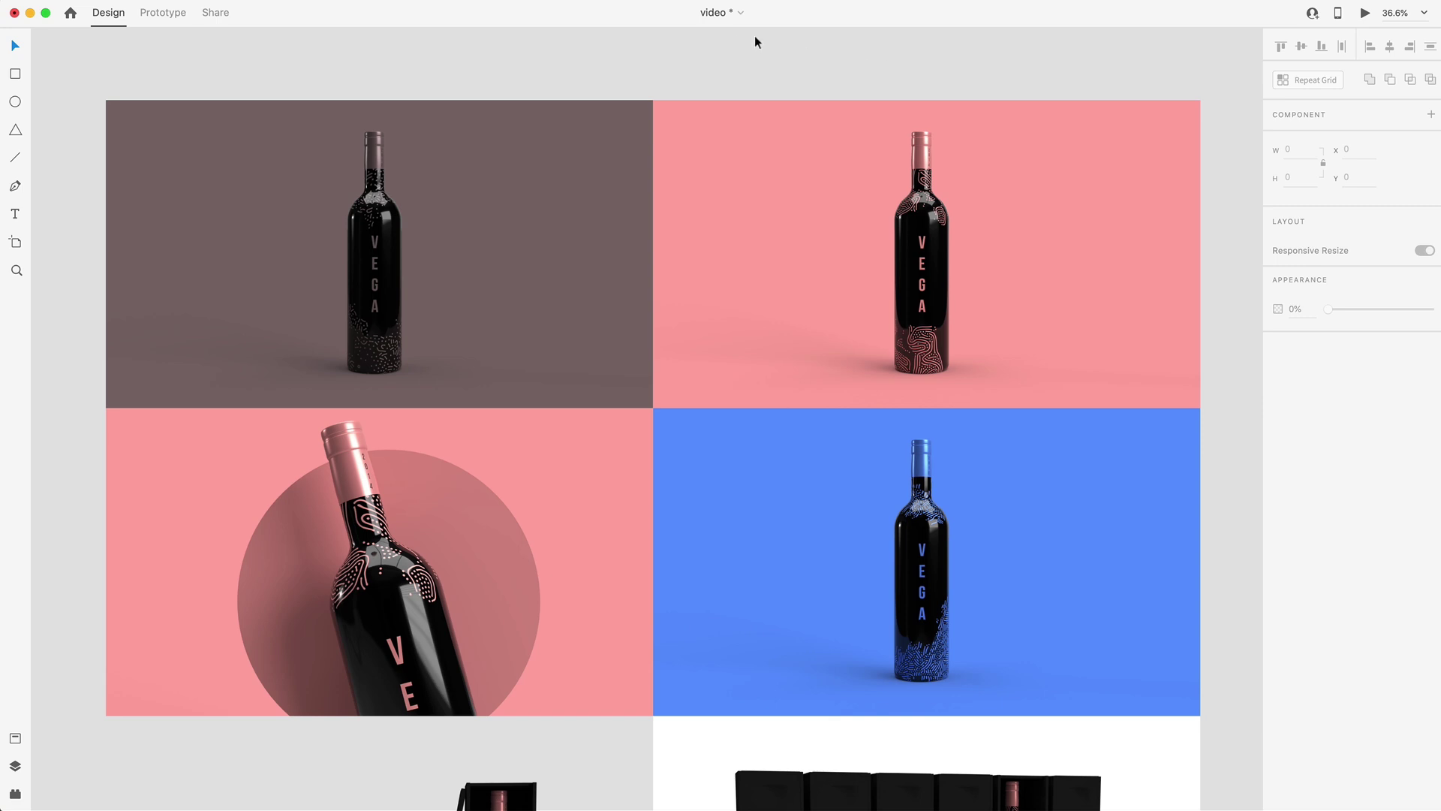
{"action": "scroll", "coordinate": [913, 285], "scroll_direction": "down", "scroll_amount": 1}
{"action": "scroll", "coordinate": [913, 285], "scroll_direction": "left", "scroll_amount": 1}
{"action": "scroll", "coordinate": [913, 285], "scroll_direction": "down", "scroll_amount": 1}
{"action": "scroll", "coordinate": [913, 285], "scroll_direction": "right", "scroll_amount": 1}
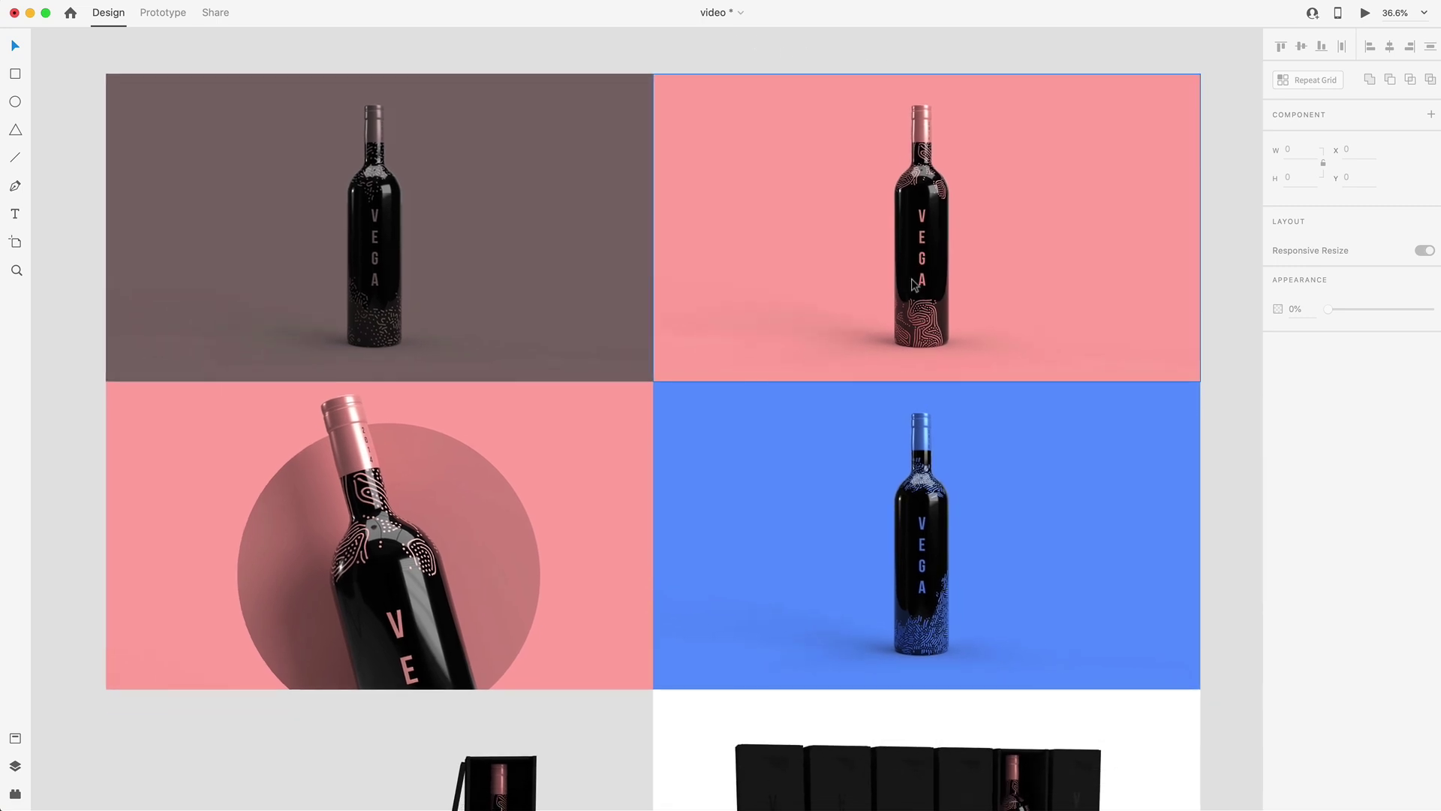
{"action": "scroll", "coordinate": [837, 335], "scroll_direction": "down", "scroll_amount": 10}
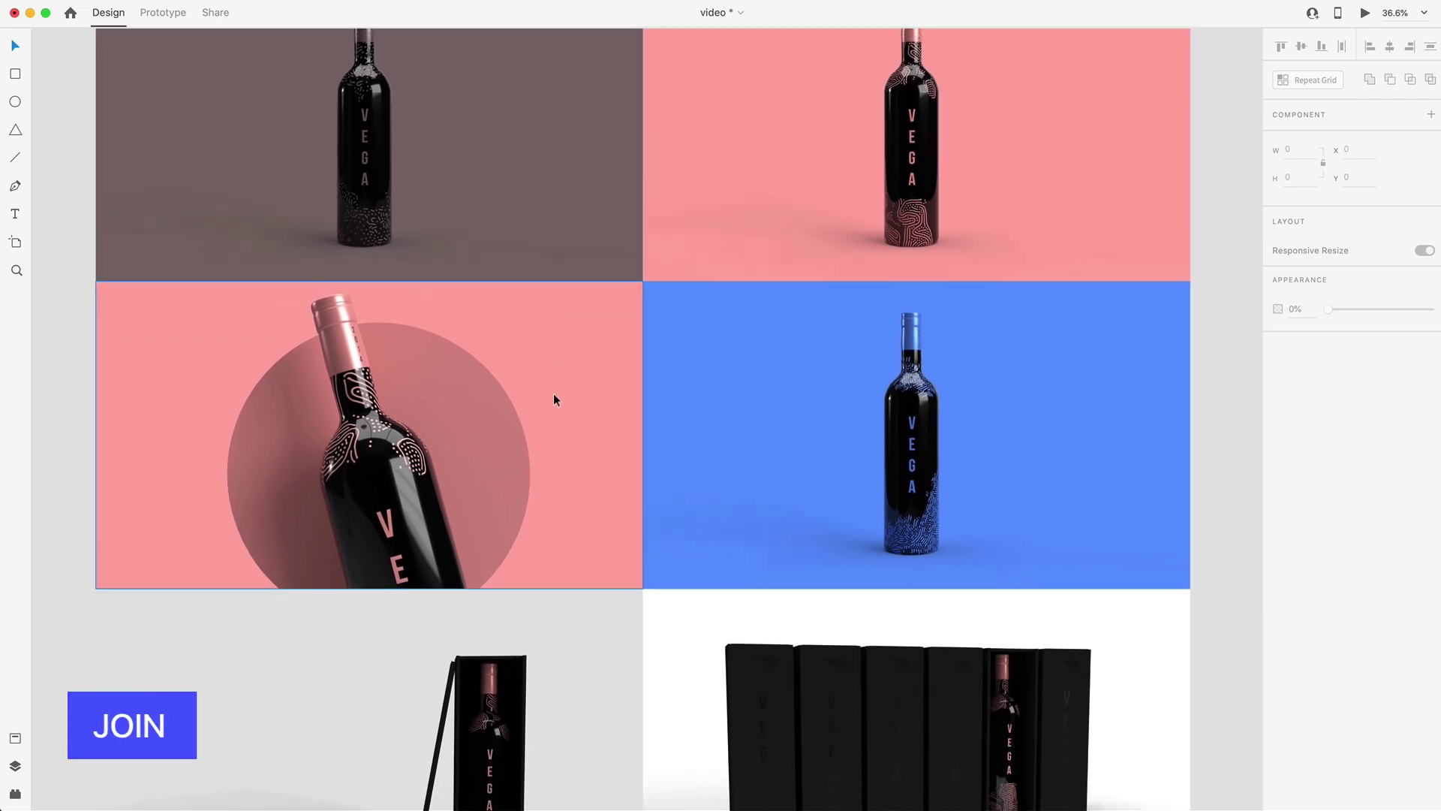
{"action": "scroll", "coordinate": [787, 466], "scroll_direction": "down", "scroll_amount": 2}
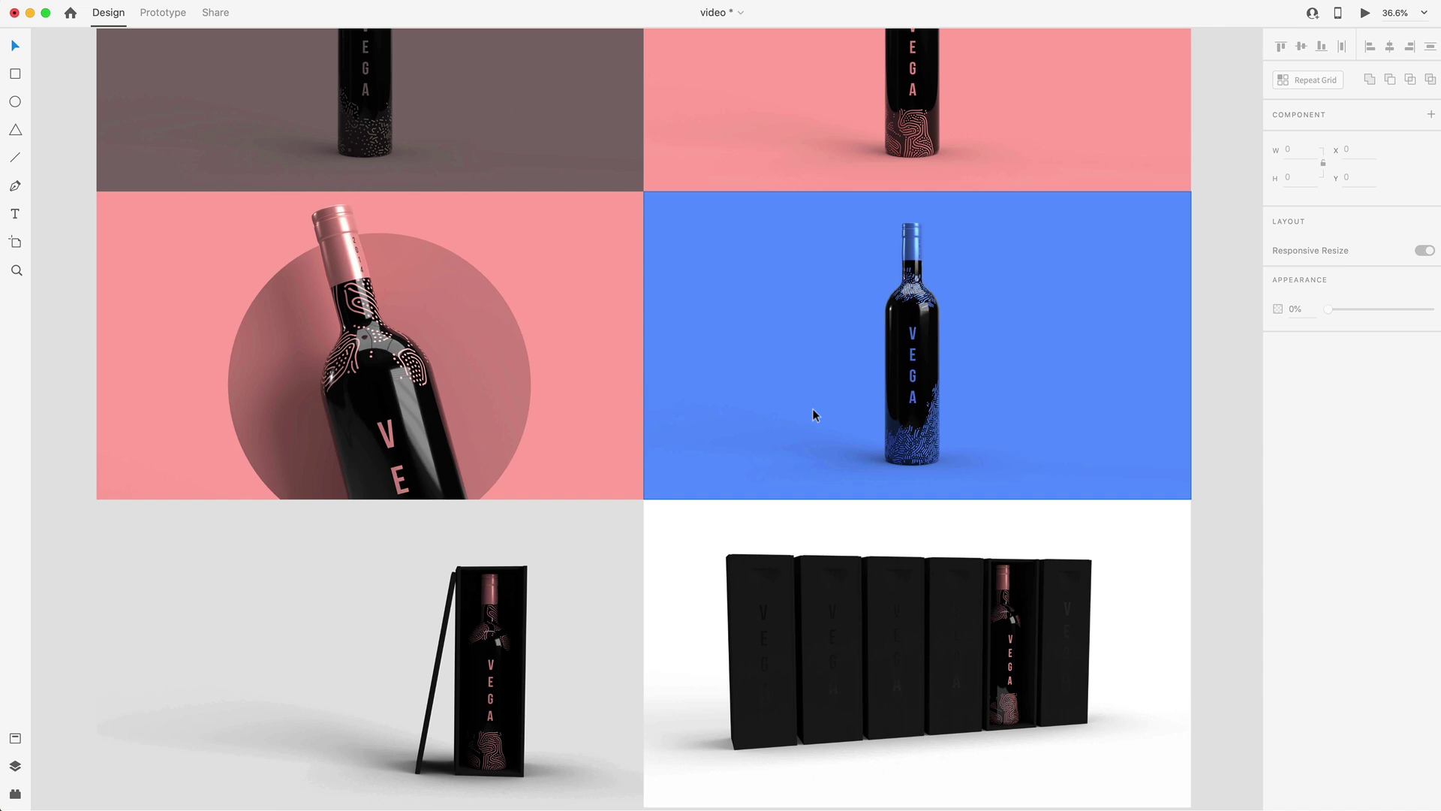
{"action": "scroll", "coordinate": [798, 405], "scroll_direction": "down", "scroll_amount": 5}
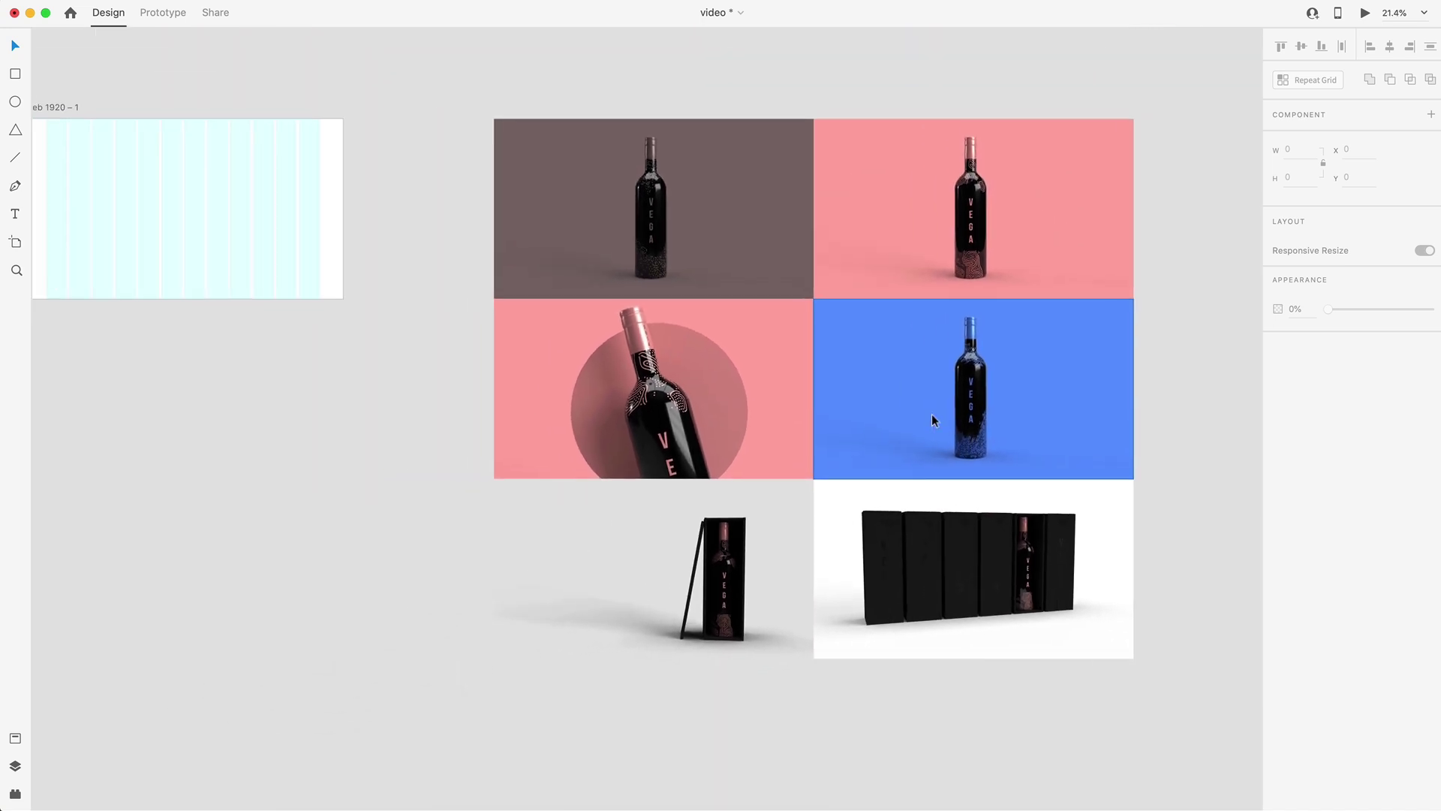
{"action": "scroll", "coordinate": [931, 413], "scroll_direction": "left", "scroll_amount": 10}
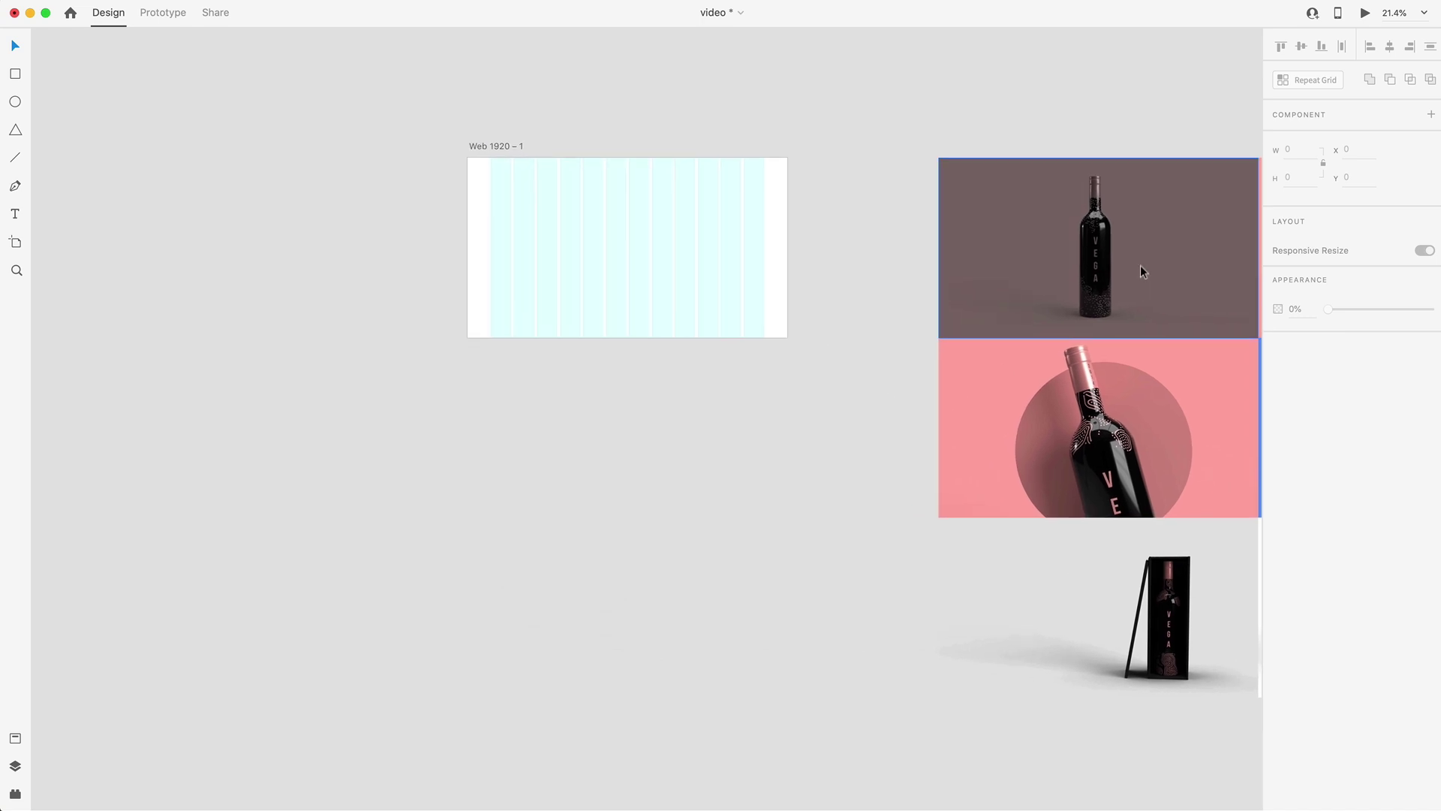
{"action": "scroll", "coordinate": [1019, 353], "scroll_direction": "right", "scroll_amount": 5}
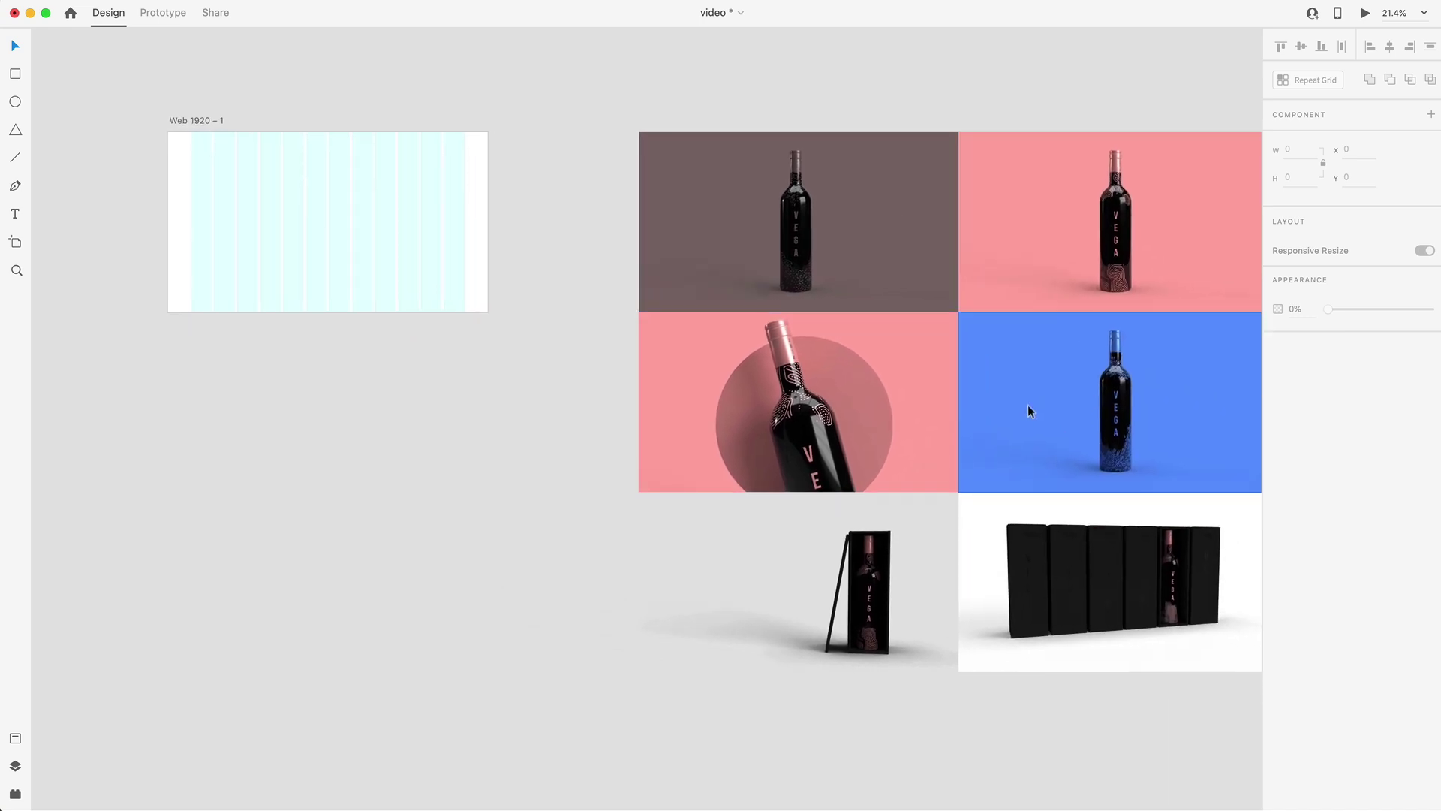
- Draw a 1920 × 1080 rectangle covering the entire Web 1920 – 1 artboard
{"action": "scroll", "coordinate": [1039, 403], "scroll_direction": "left", "scroll_amount": 5}
{"action": "scroll", "coordinate": [569, 218], "scroll_direction": "up", "scroll_amount": 5}
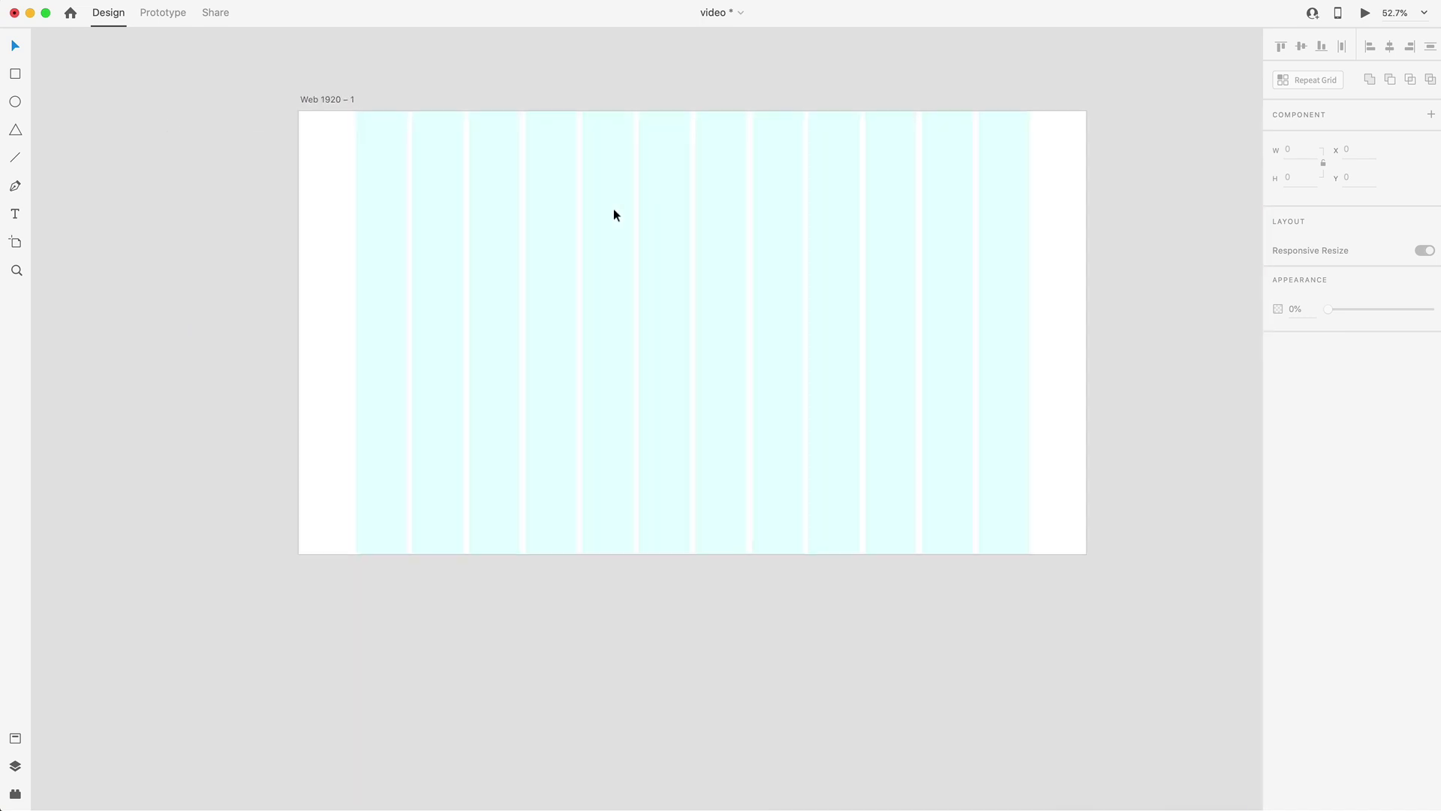
{"action": "scroll", "coordinate": [609, 217], "scroll_direction": "right", "scroll_amount": 2}
{"action": "scroll", "coordinate": [474, 303], "scroll_direction": "up", "scroll_amount": 2}
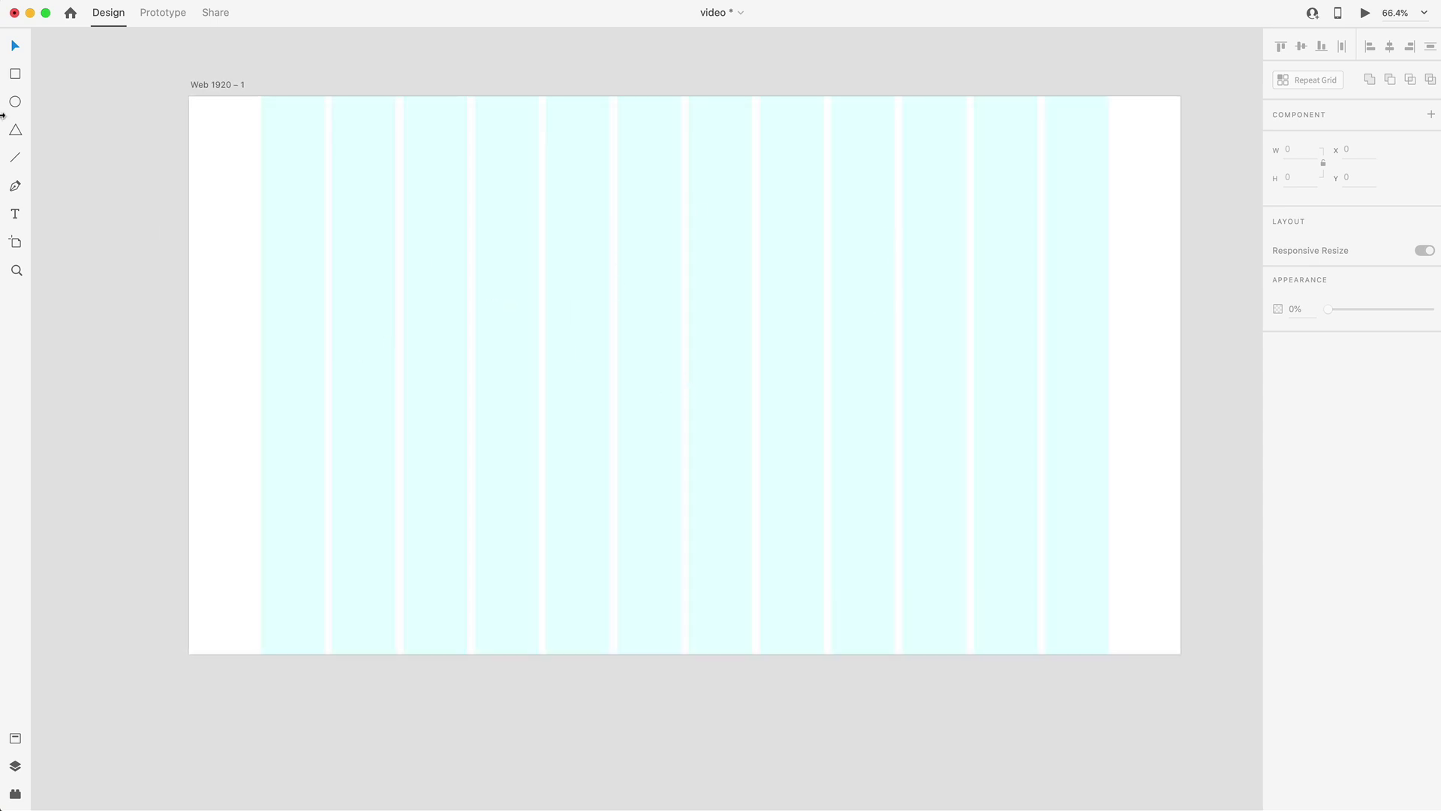
{"action": "left_click_drag", "start_coordinate": [190, 97], "coordinate": [1181, 653]}
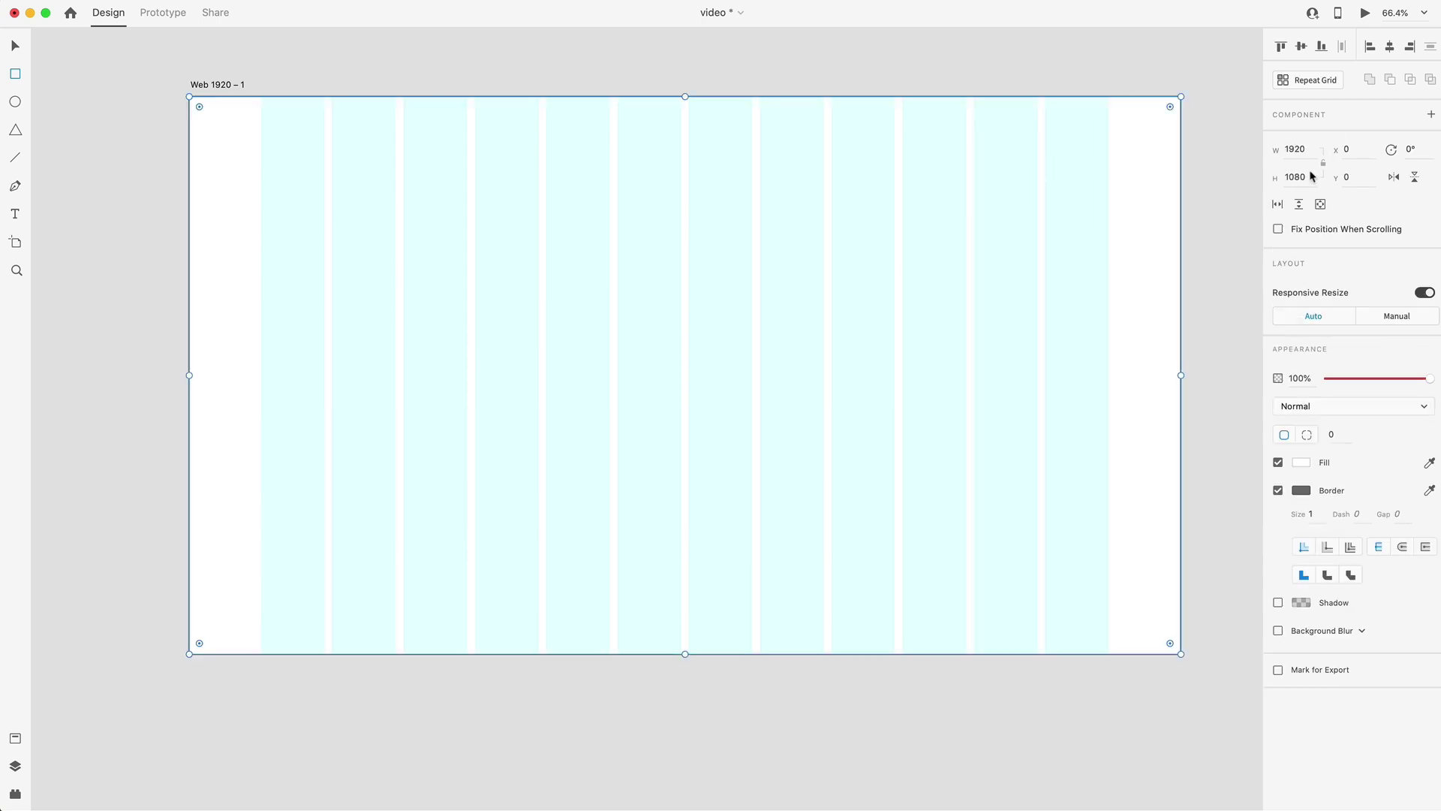
- Extend the artboard downward to a height of about 5521, keeping its 1920 width
{"action": "scroll", "coordinate": [769, 518], "scroll_direction": "down", "scroll_amount": 5}
{"action": "scroll", "coordinate": [782, 505], "scroll_direction": "down", "scroll_amount": 3}
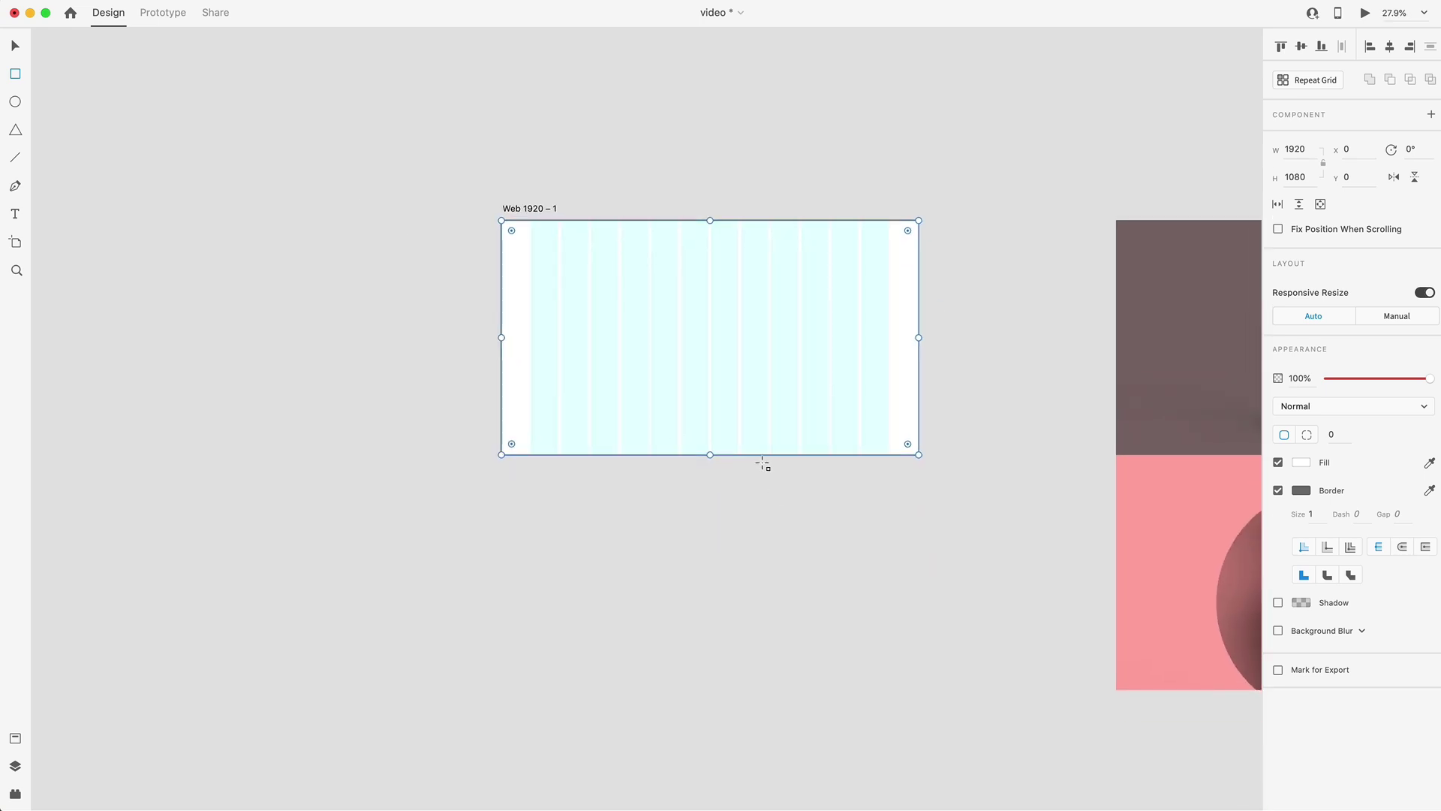
{"action": "left_click", "coordinate": [527, 206]}
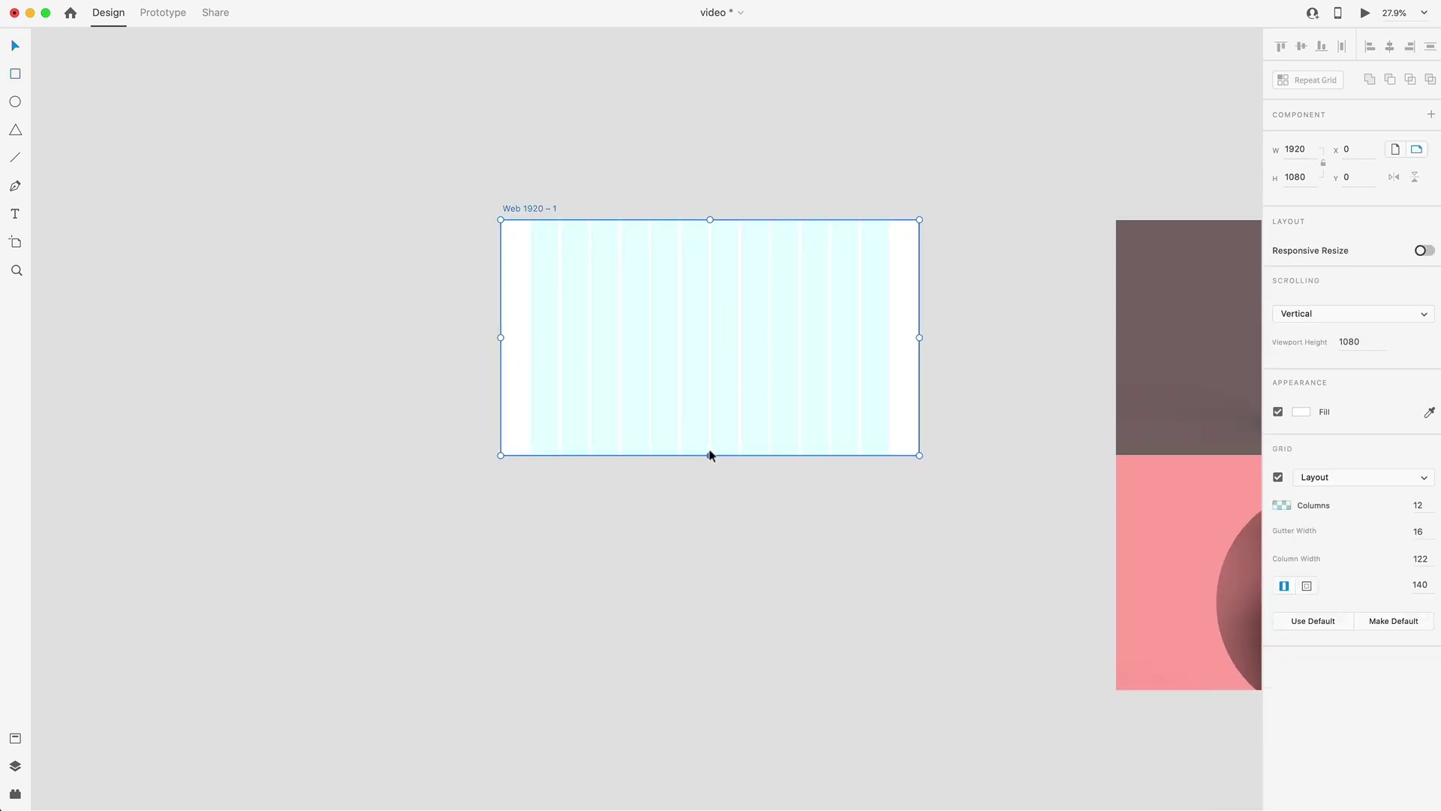
{"action": "left_click_drag", "start_coordinate": [710, 455], "coordinate": [732, 794]}
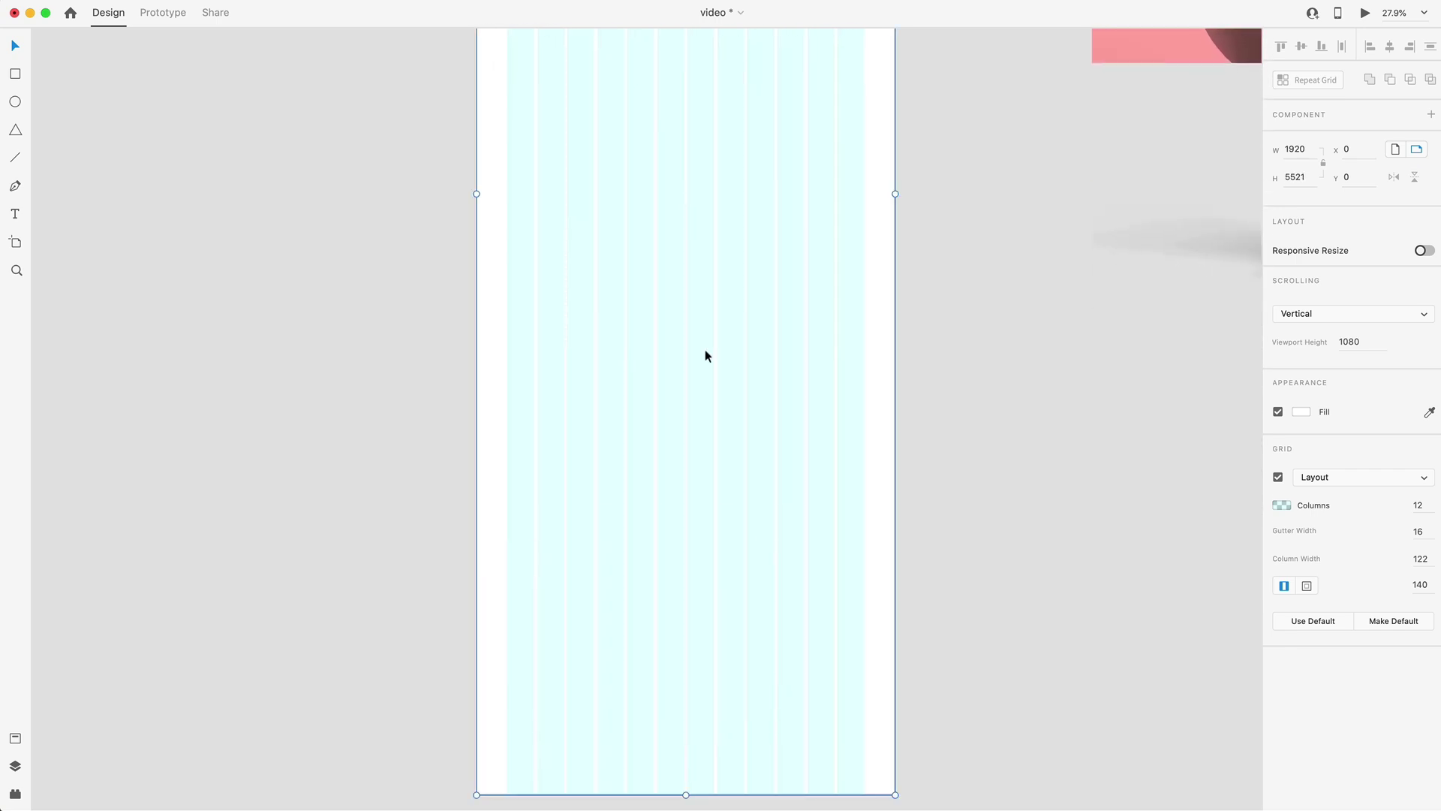
- Fill the hero rectangle with light grey #D1D1D1 and remove its border
{"action": "scroll", "coordinate": [690, 292], "scroll_direction": "down", "scroll_amount": 3}
{"action": "scroll", "coordinate": [686, 184], "scroll_direction": "up", "scroll_amount": 5}
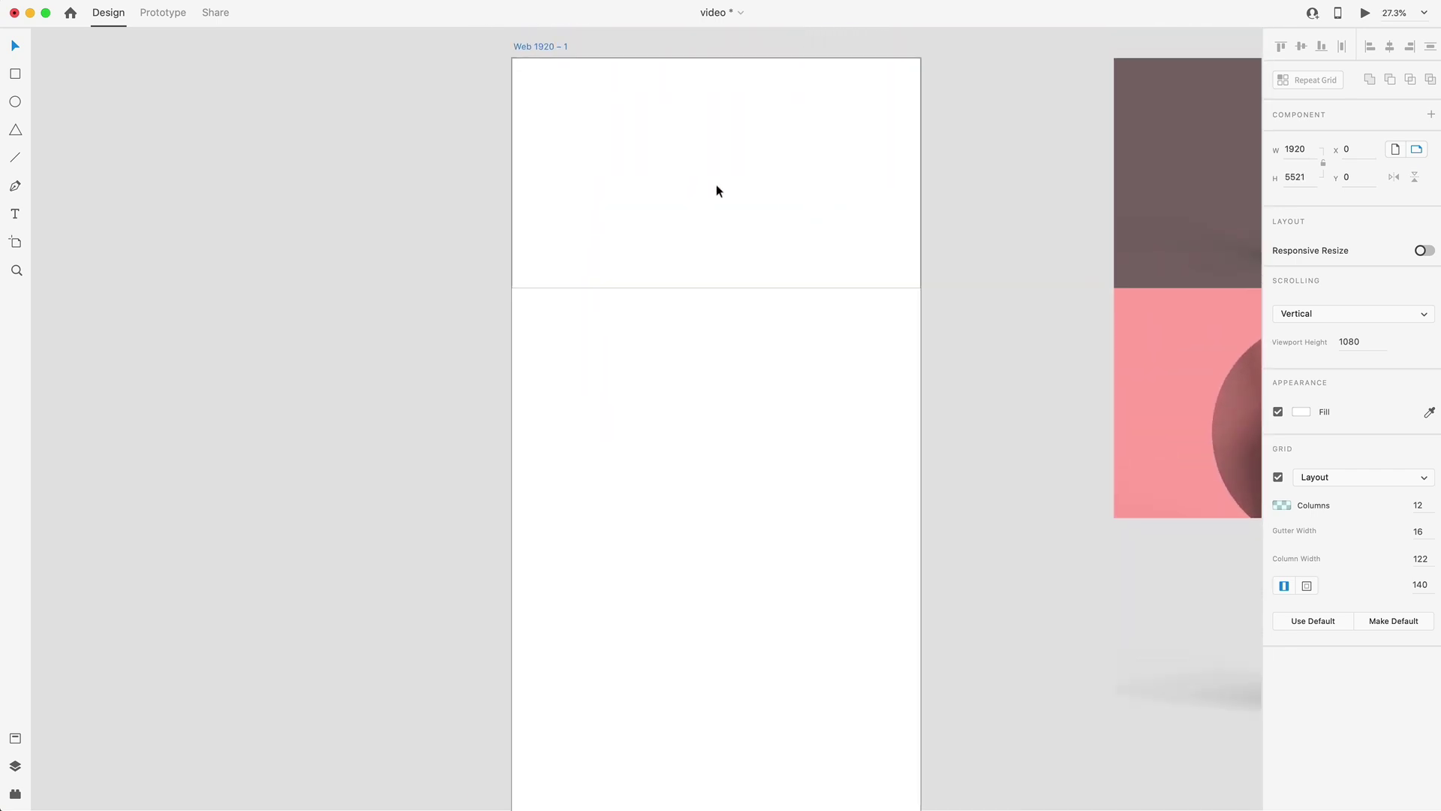
{"action": "left_click", "coordinate": [717, 190]}
{"action": "left_click", "coordinate": [1300, 462]}
{"action": "left_click_drag", "start_coordinate": [1129, 412], "coordinate": [1103, 411]}
{"action": "key", "text": "Escape"}
{"action": "left_click", "coordinate": [1278, 490]}
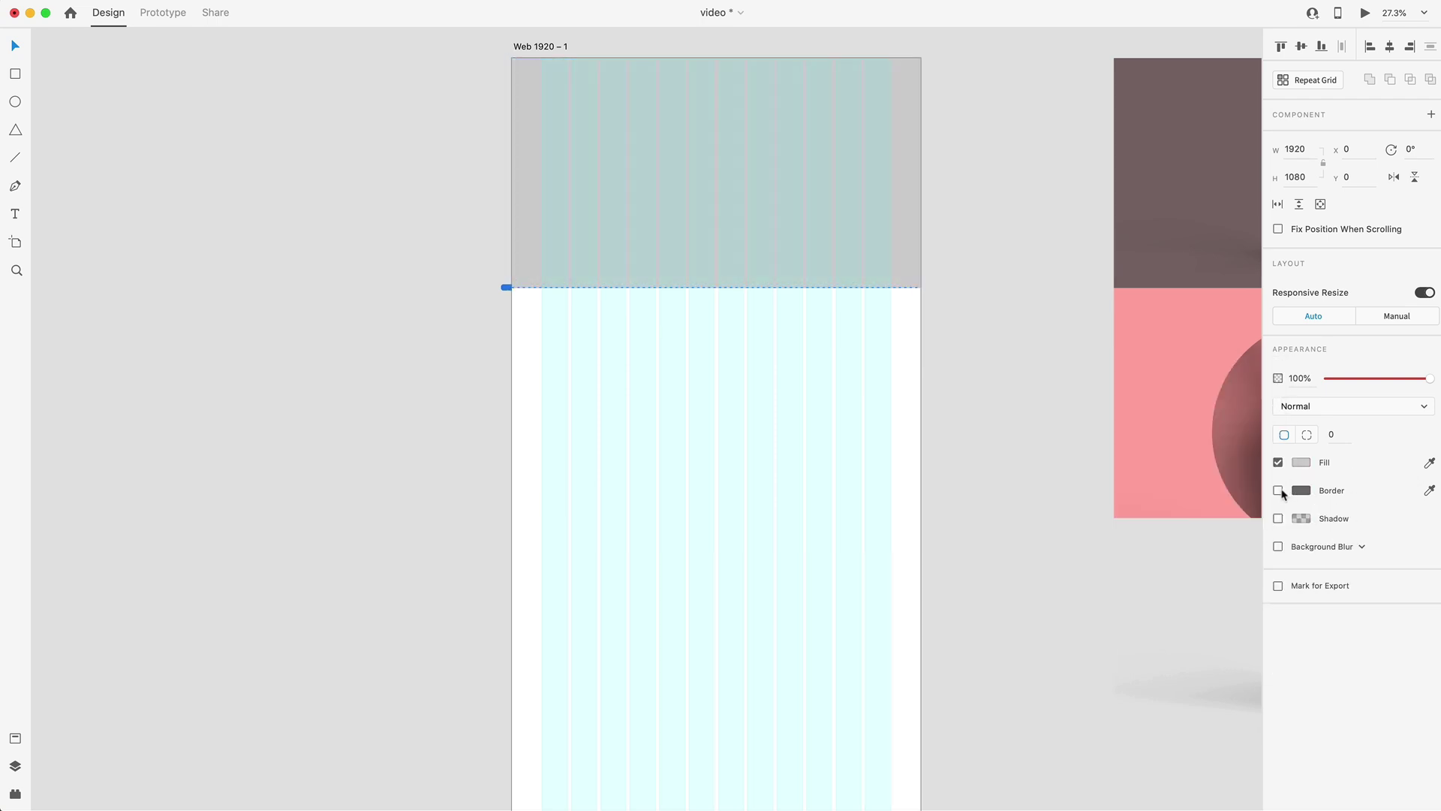
- Duplicate the grey hero rectangle and place the copy just below the original, at about Y 1143
{"action": "left_click", "coordinate": [697, 162]}
{"action": "scroll", "coordinate": [755, 158], "scroll_direction": "down", "scroll_amount": 2}
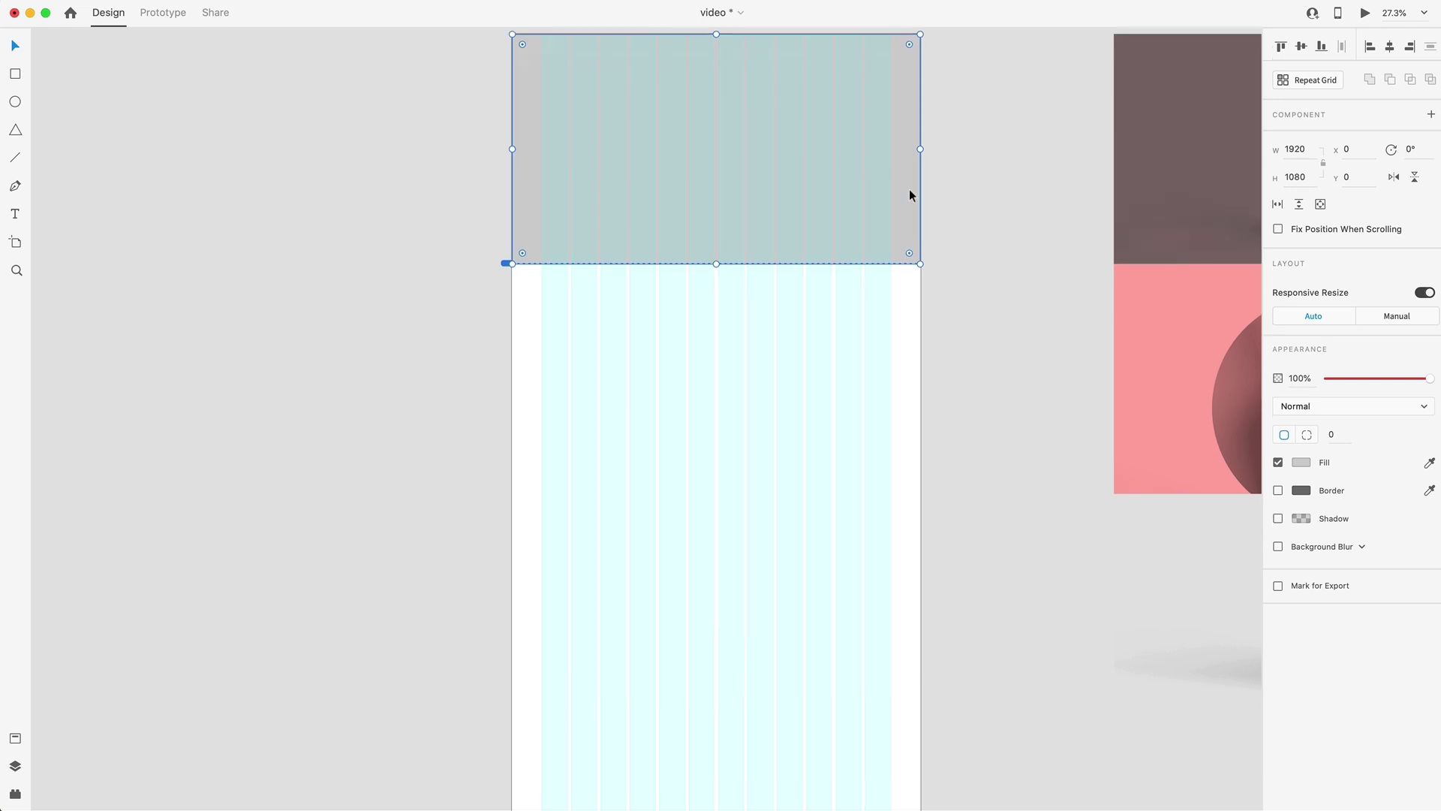
{"action": "key", "text": "alt"}
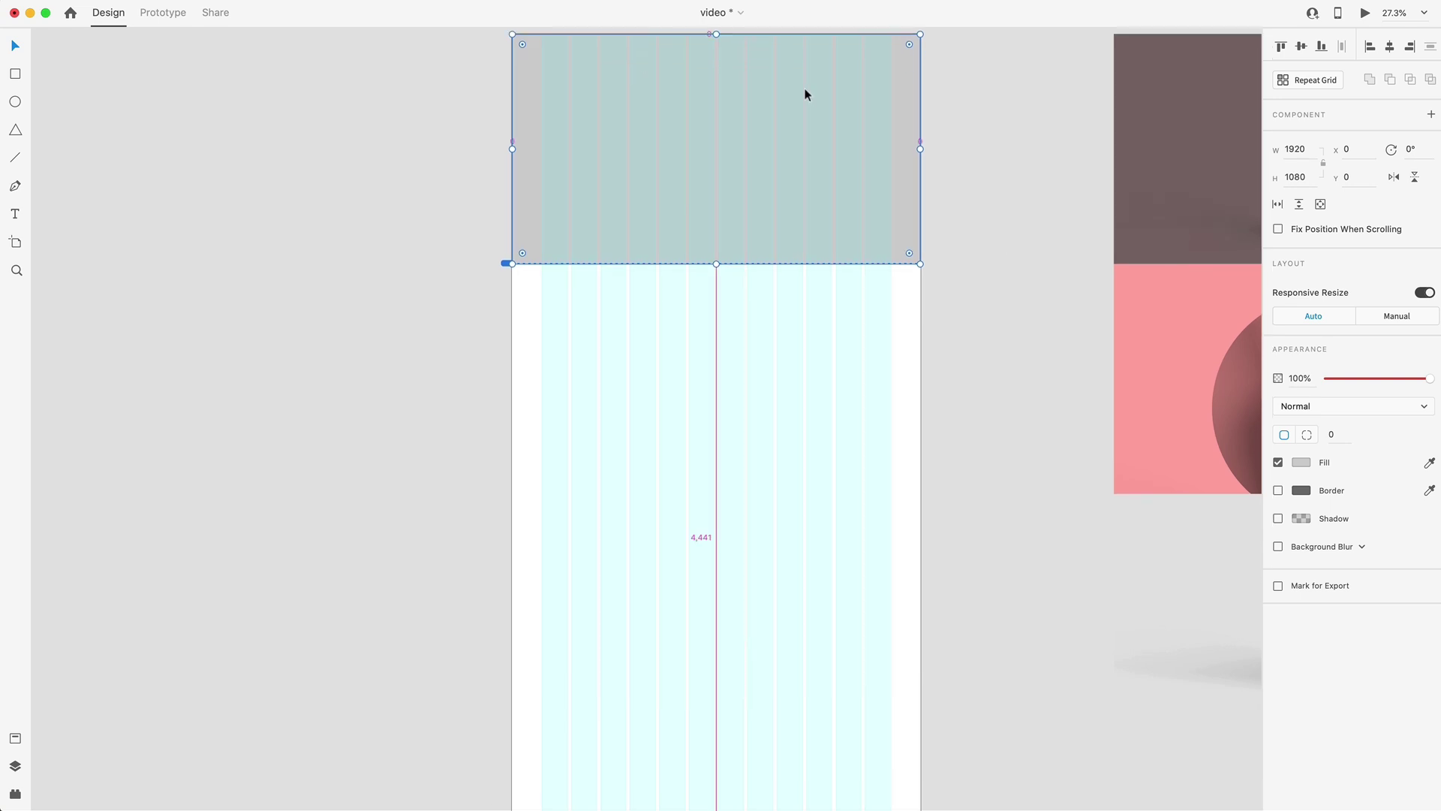
{"action": "left_click_drag", "start_coordinate": [781, 74], "coordinate": [795, 318]}
- Lighten the copied rectangle's fill to #E6E6E6 and move it flush against the hero rectangle's bottom edge at Y 1080
{"action": "left_click", "coordinate": [1301, 462]}
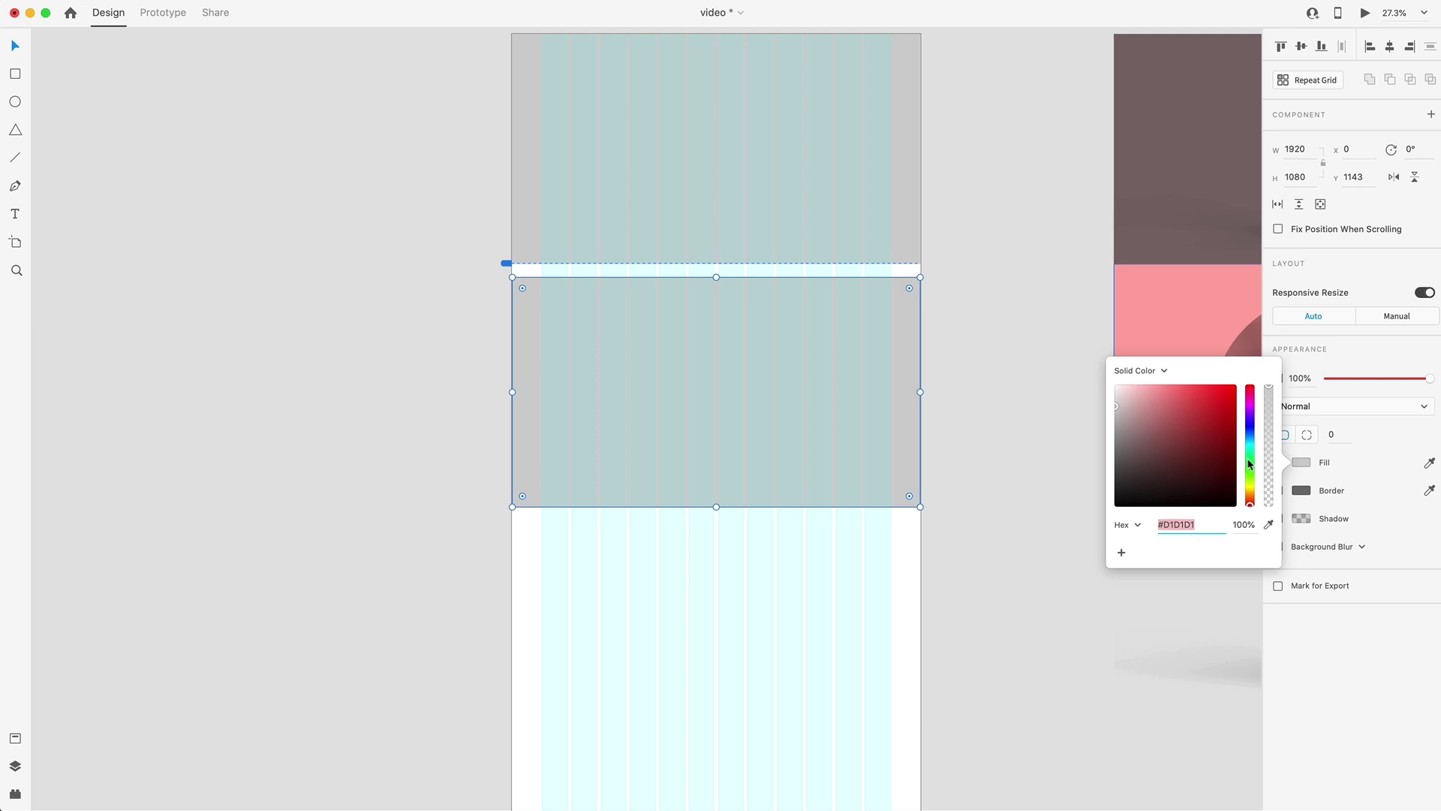
{"action": "left_click_drag", "start_coordinate": [1116, 409], "coordinate": [1108, 401]}
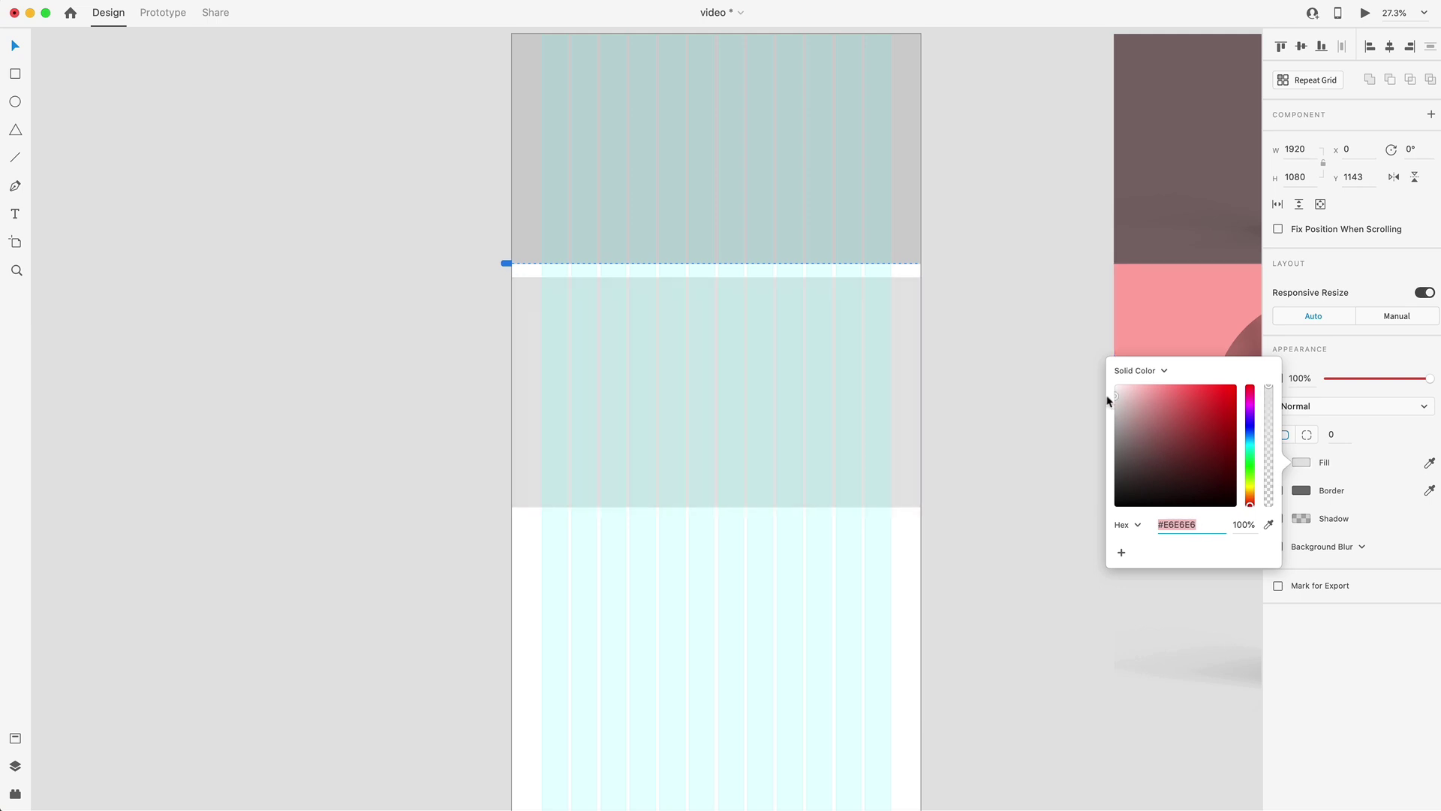
{"action": "left_click_drag", "start_coordinate": [728, 402], "coordinate": [661, 303]}
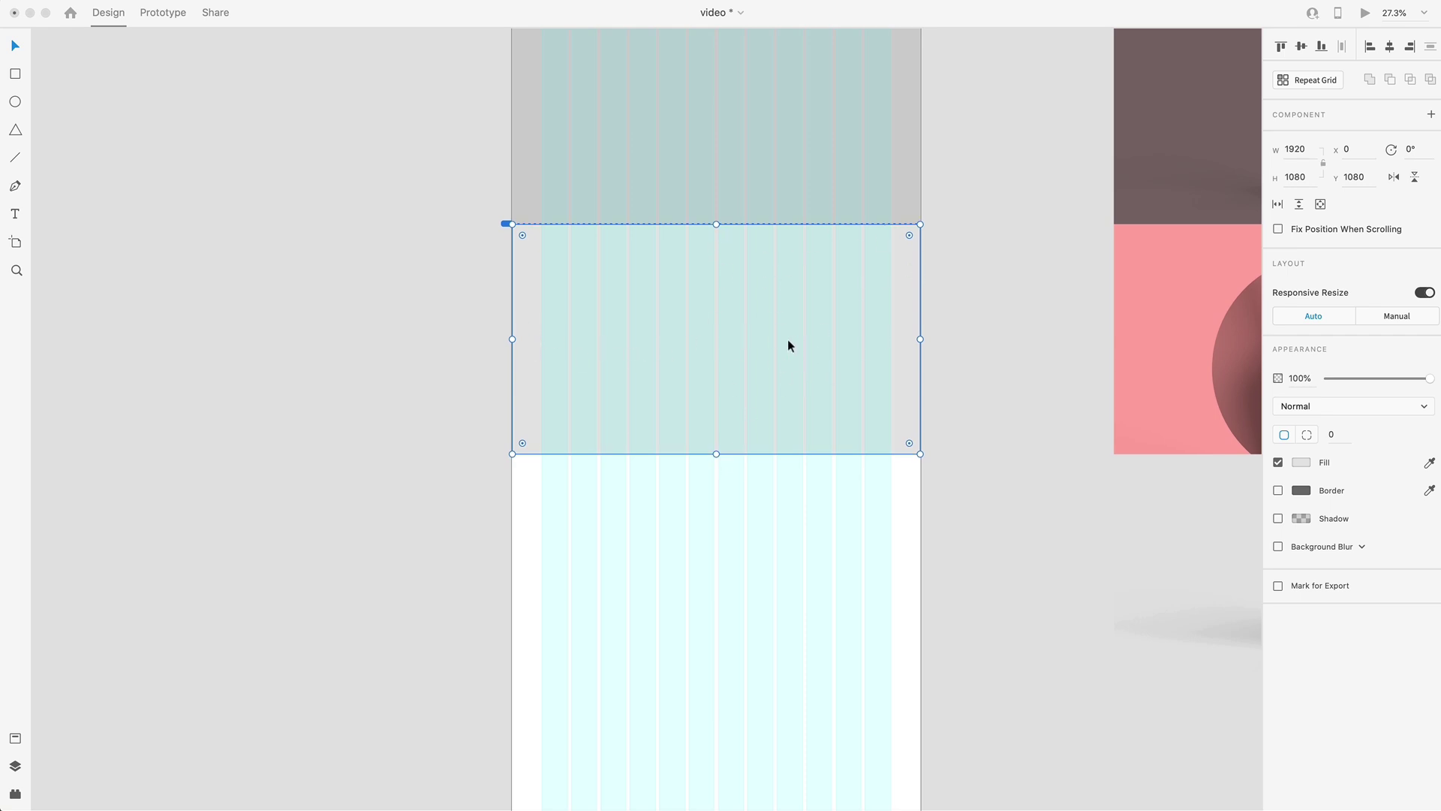
- Move the lighter grey rectangle down to Y 1280, leaving a 200 gap below the hero rectangle
{"action": "scroll", "coordinate": [758, 301], "scroll_direction": "down", "scroll_amount": 1}
{"action": "left_click", "coordinate": [732, 236]}
{"action": "left_click_drag", "start_coordinate": [732, 258], "coordinate": [737, 297]}
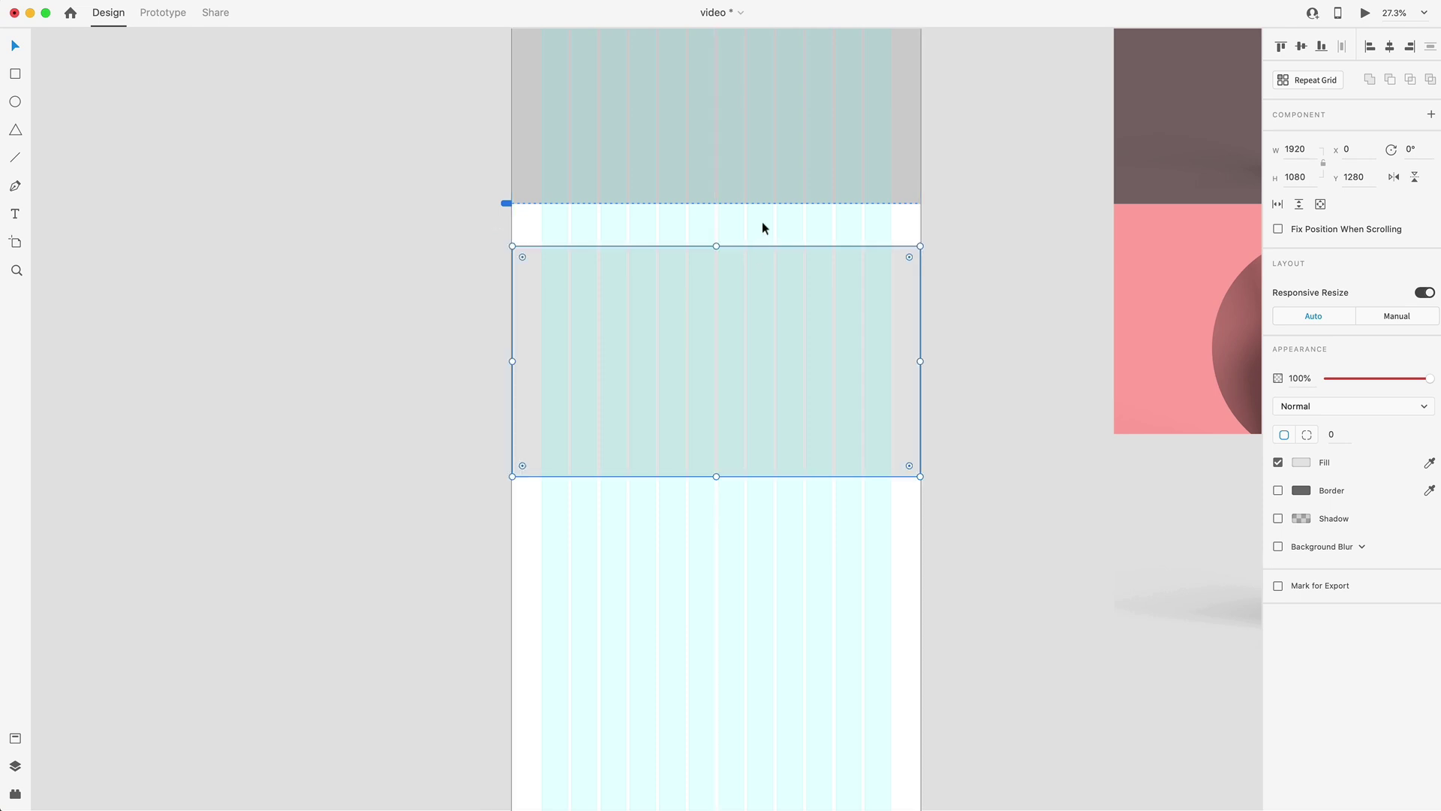
- Duplicate the lighter grey rectangle and place the copy below it, at about Y 2516
{"action": "scroll", "coordinate": [737, 315], "scroll_direction": "down", "scroll_amount": 3}
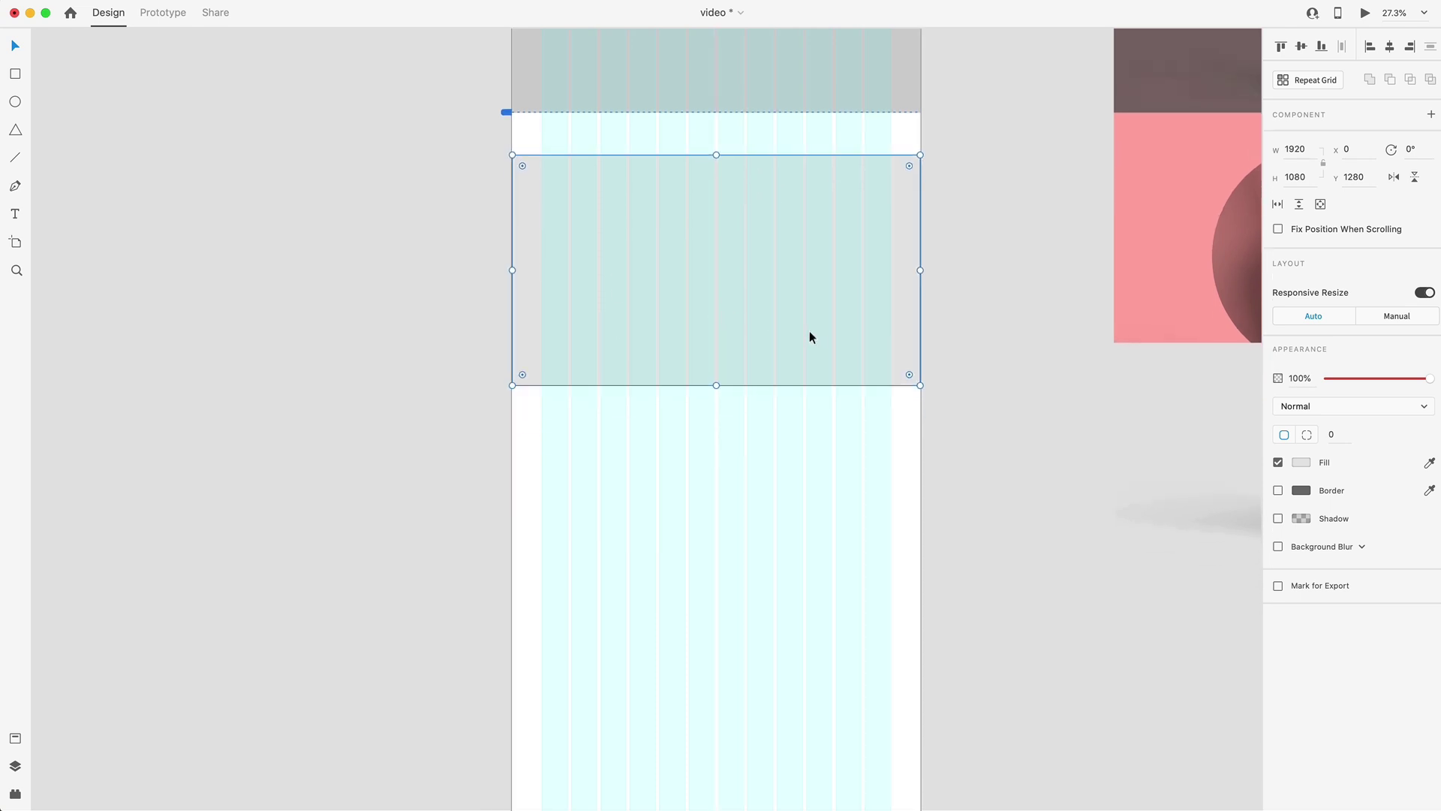
{"action": "scroll", "coordinate": [797, 294], "scroll_direction": "down", "scroll_amount": 2}
{"action": "scroll", "coordinate": [734, 250], "scroll_direction": "down", "scroll_amount": 1}
{"action": "key", "text": "alt"}
{"action": "left_click_drag", "start_coordinate": [802, 118], "coordinate": [803, 380]}
{"action": "scroll", "coordinate": [795, 375], "scroll_direction": "down", "scroll_amount": 2}
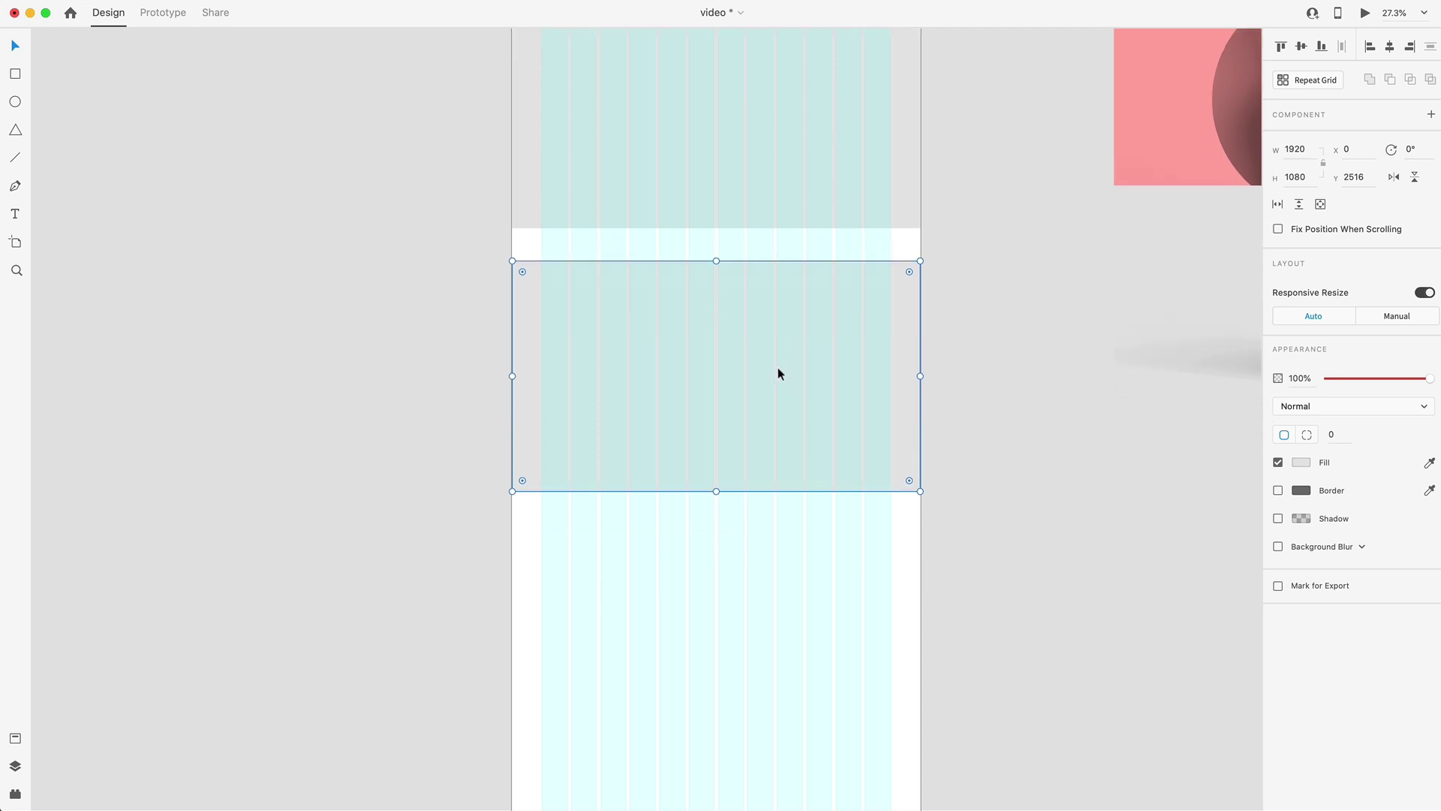
- Extend the copied light grey rectangle downward to a height of about 1450
{"action": "scroll", "coordinate": [813, 359], "scroll_direction": "right", "scroll_amount": 10}
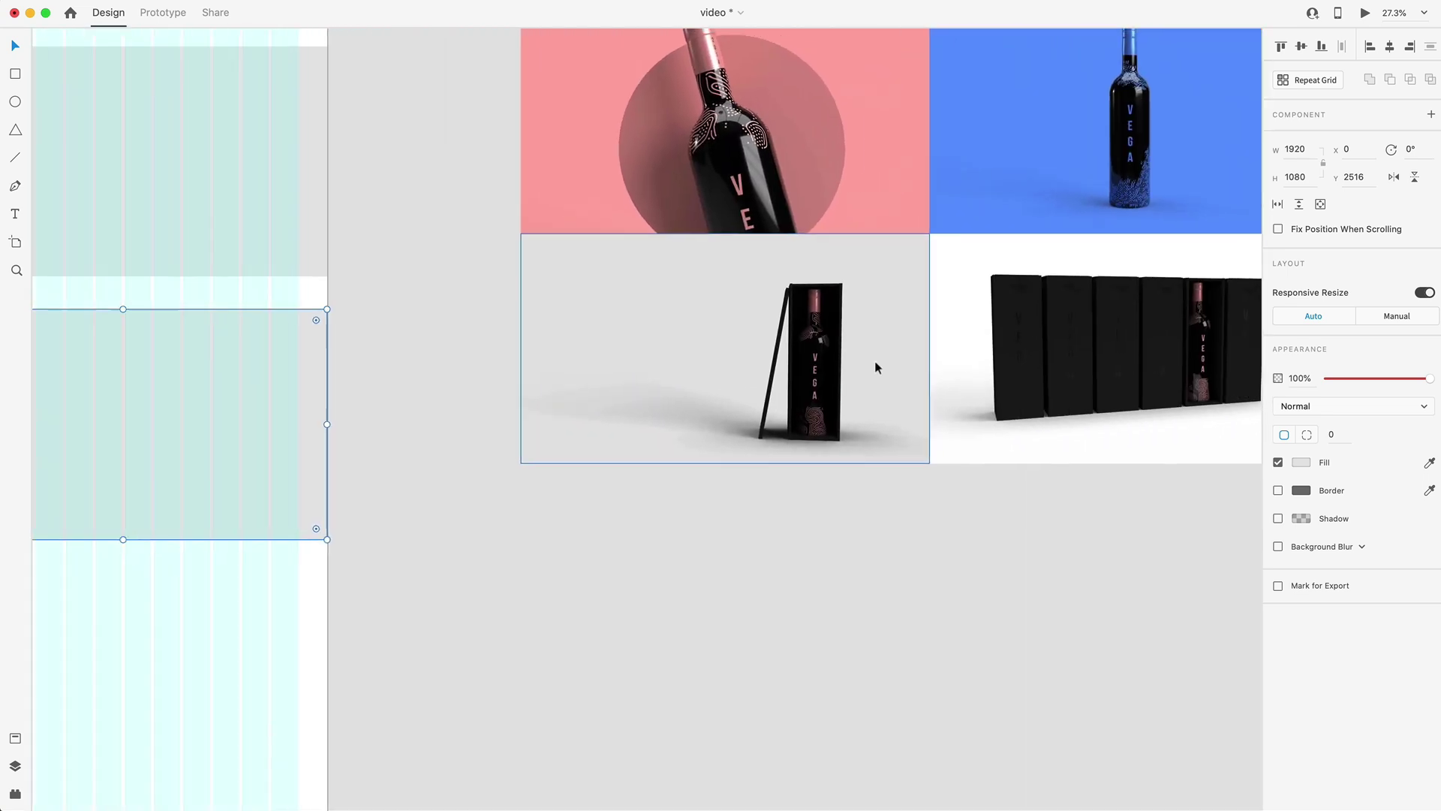
{"action": "scroll", "coordinate": [875, 364], "scroll_direction": "up", "scroll_amount": 6}
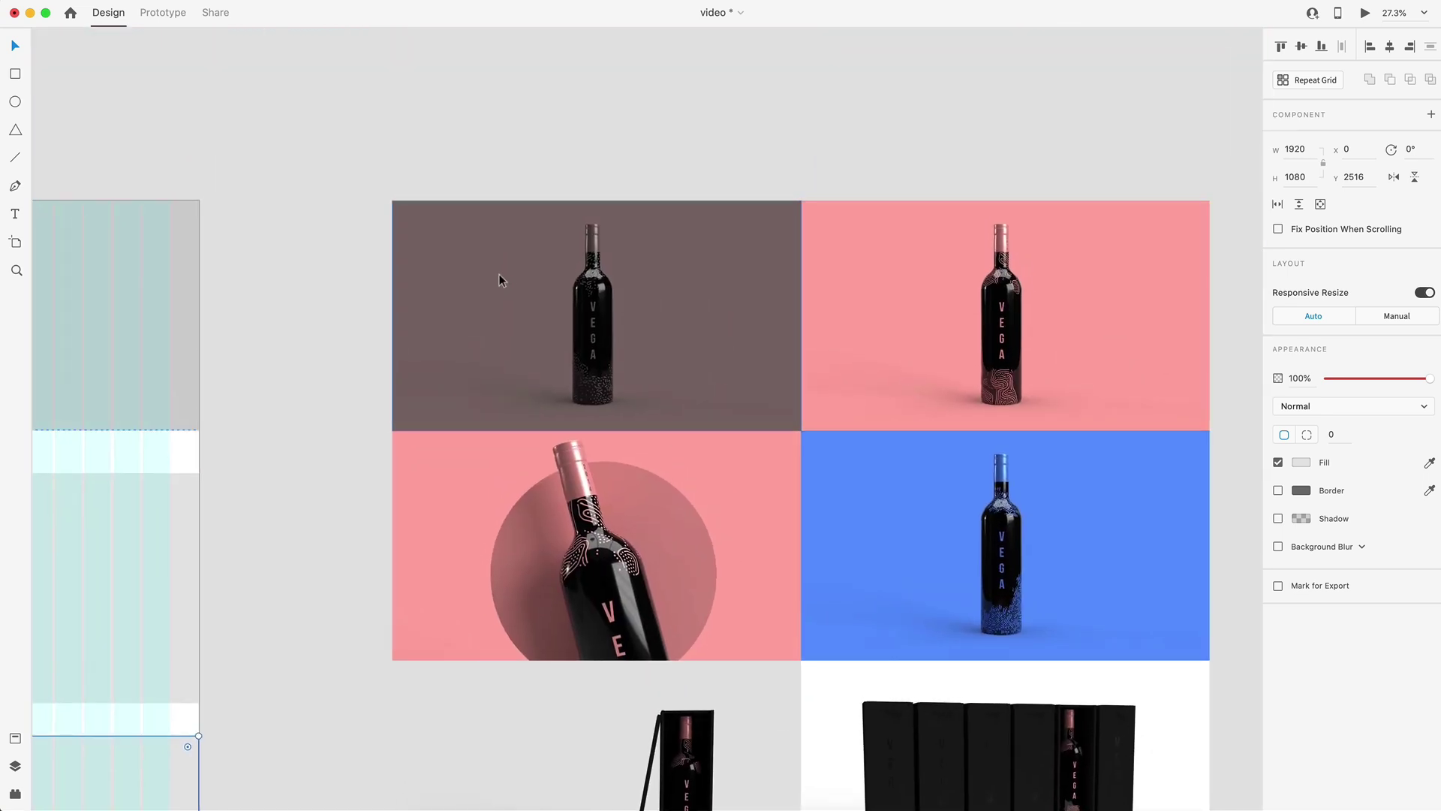
{"action": "scroll", "coordinate": [605, 554], "scroll_direction": "down", "scroll_amount": 6}
{"action": "scroll", "coordinate": [605, 554], "scroll_direction": "left", "scroll_amount": 7}
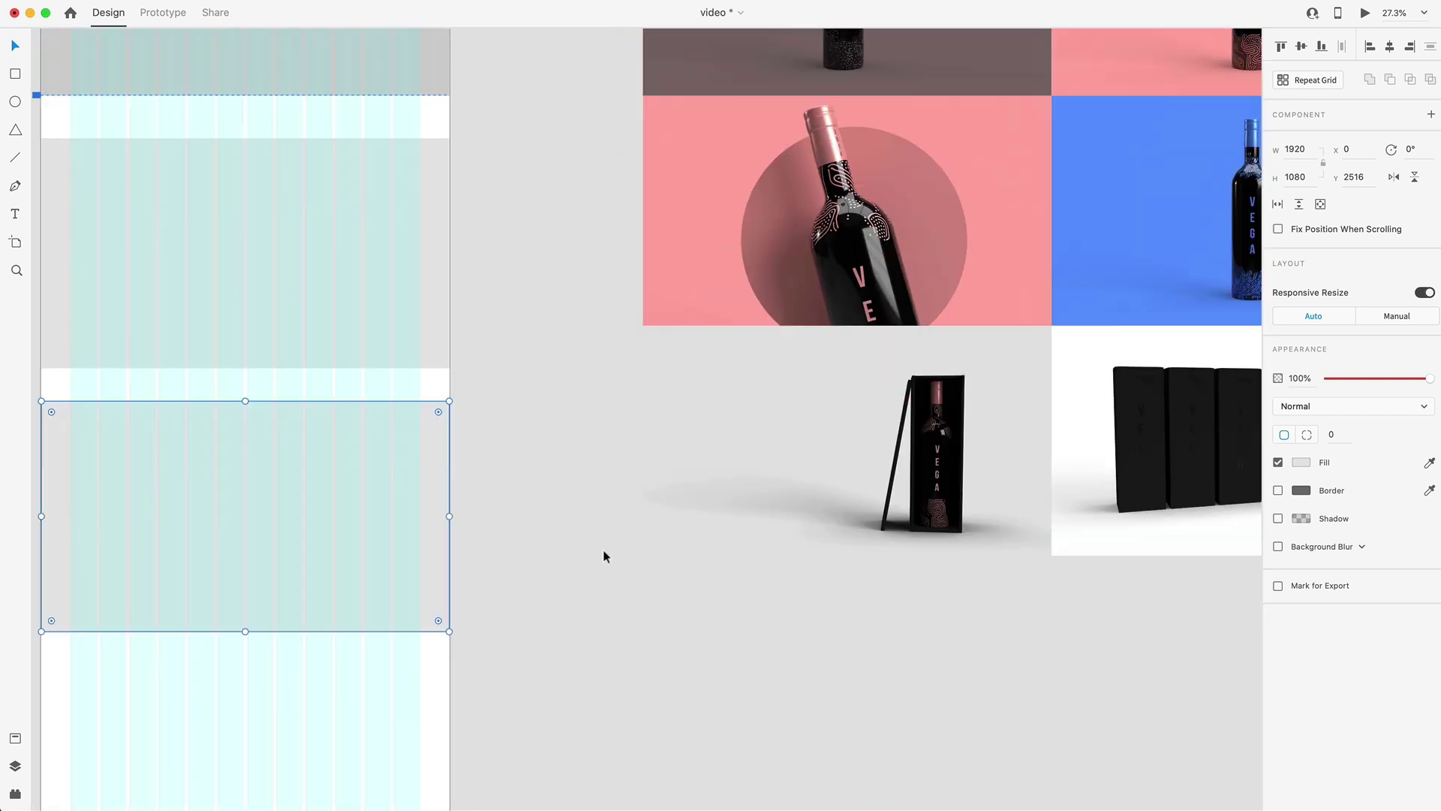
{"action": "scroll", "coordinate": [608, 544], "scroll_direction": "left", "scroll_amount": 3}
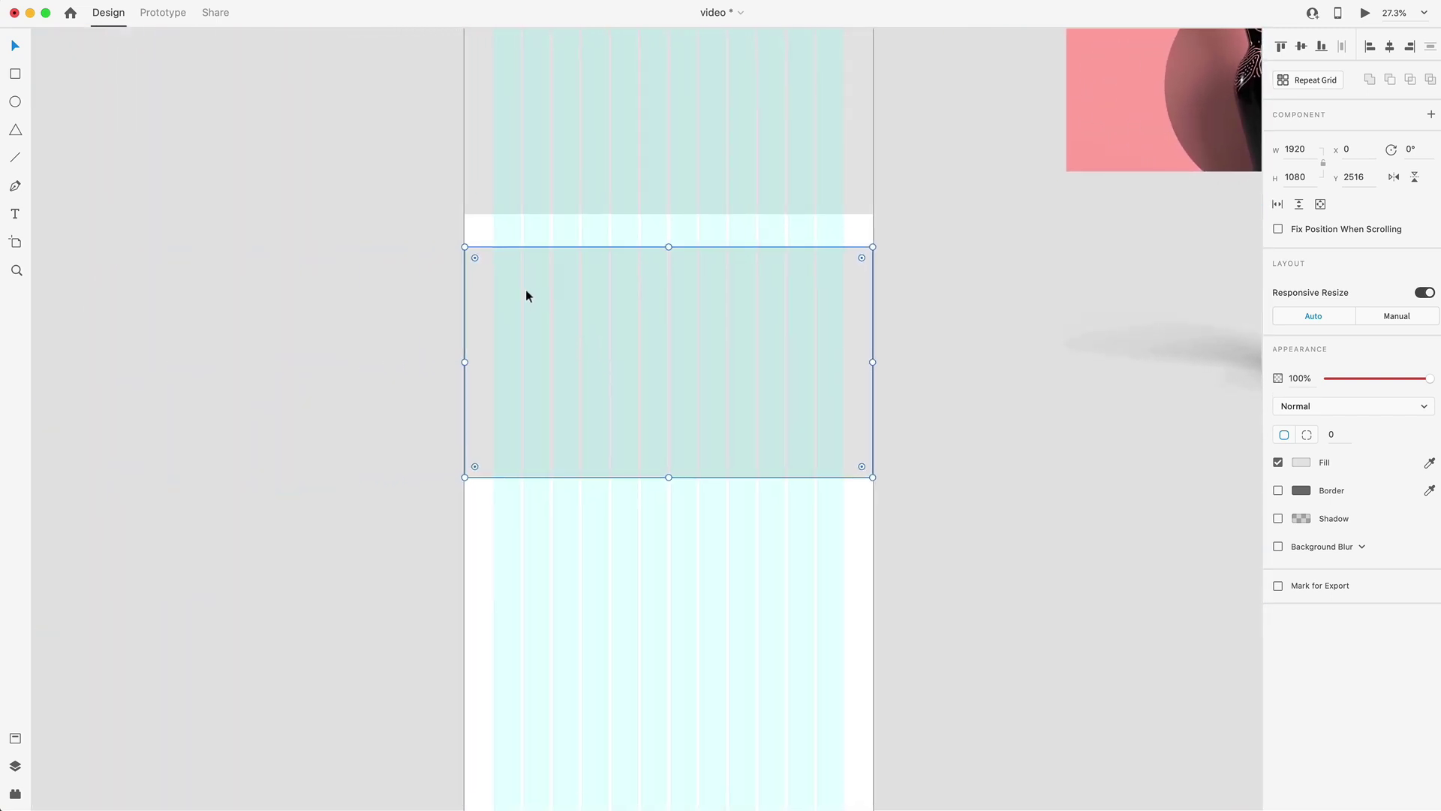
{"action": "left_click_drag", "start_coordinate": [669, 477], "coordinate": [668, 556]}
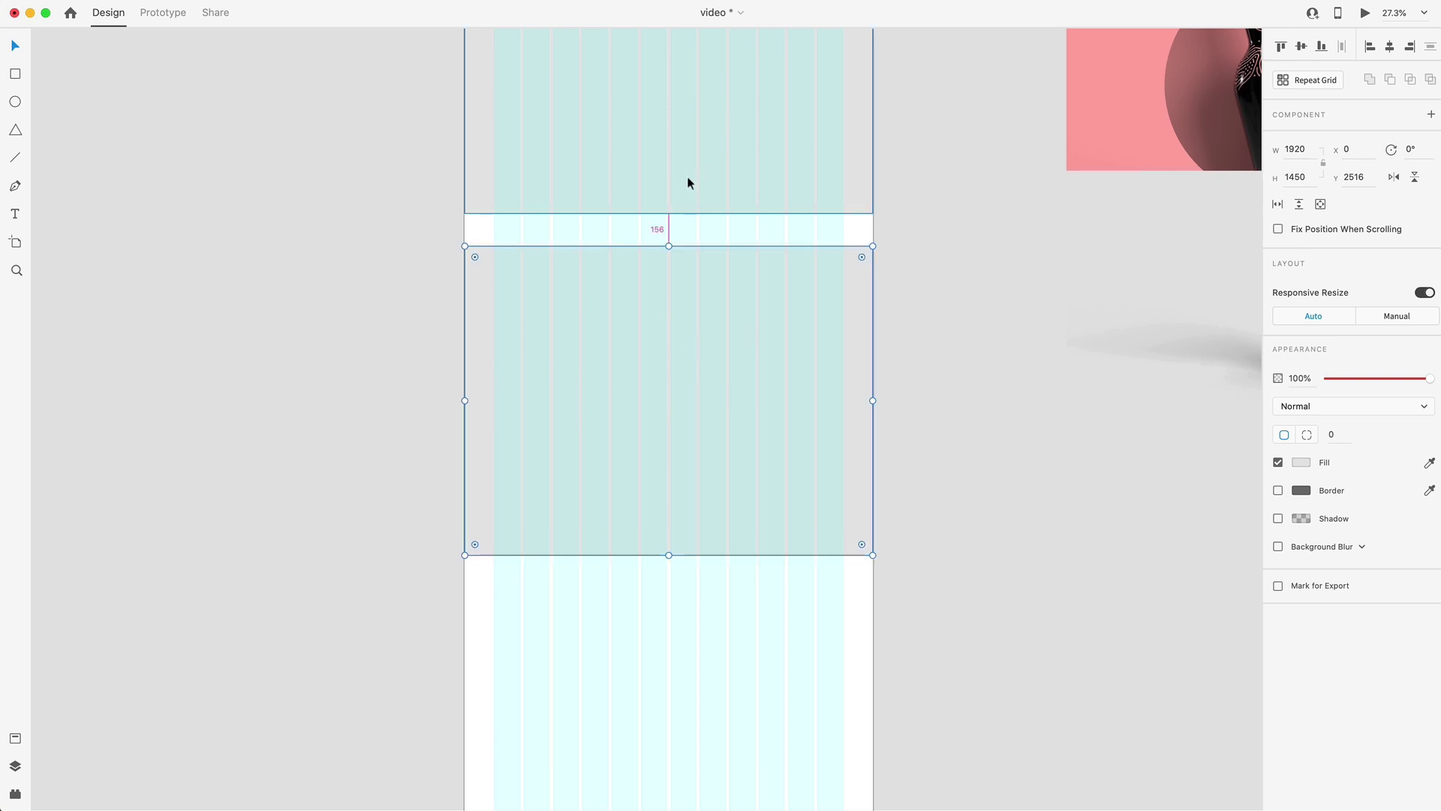
- Shift the 1450-high rectangle down to Y 2560, leaving a 200 gap below the section above it
{"action": "key", "text": "Down"}
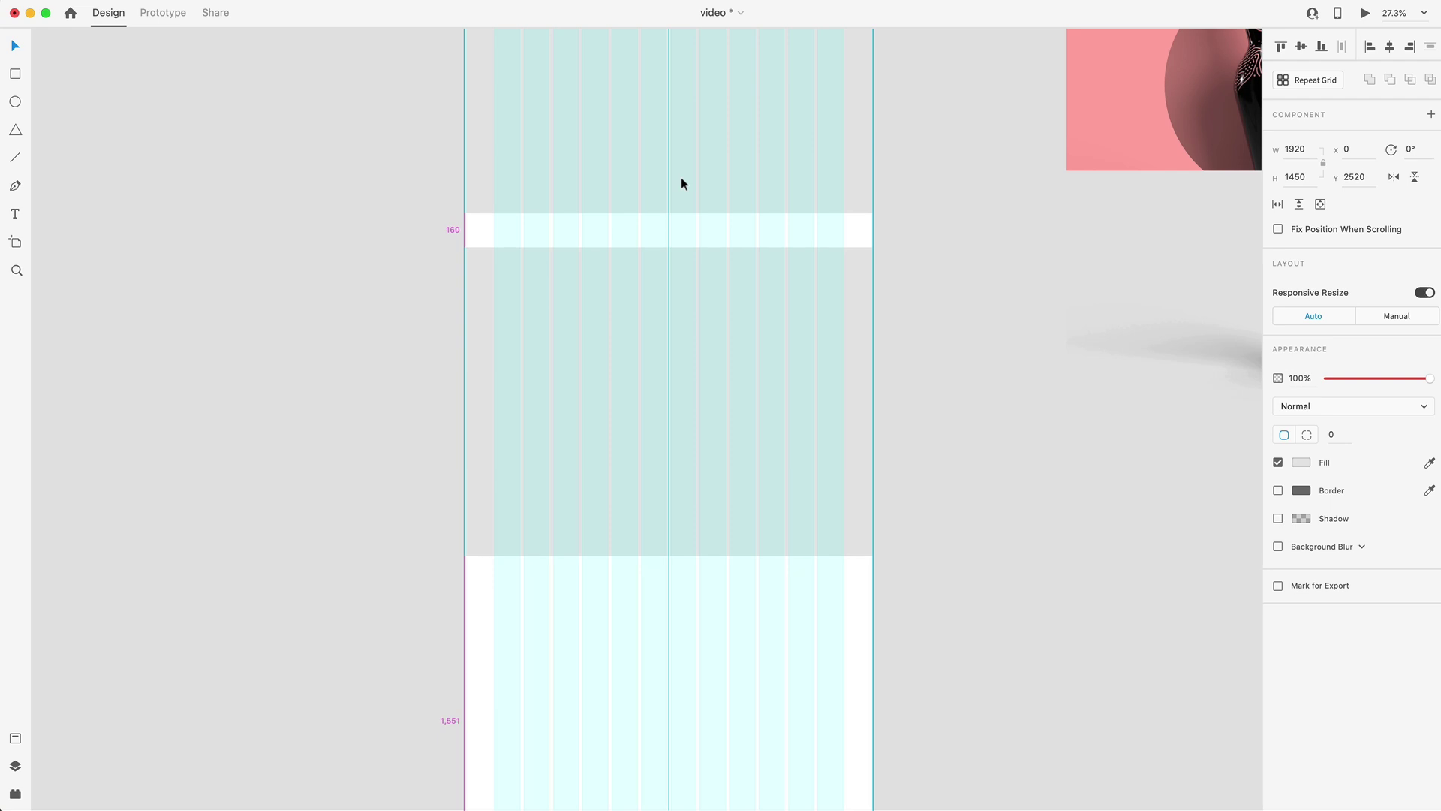
{"action": "key", "text": "shift+Down"}
{"action": "key", "text": "shift+Down"}
{"action": "key", "text": "shift+Down"}
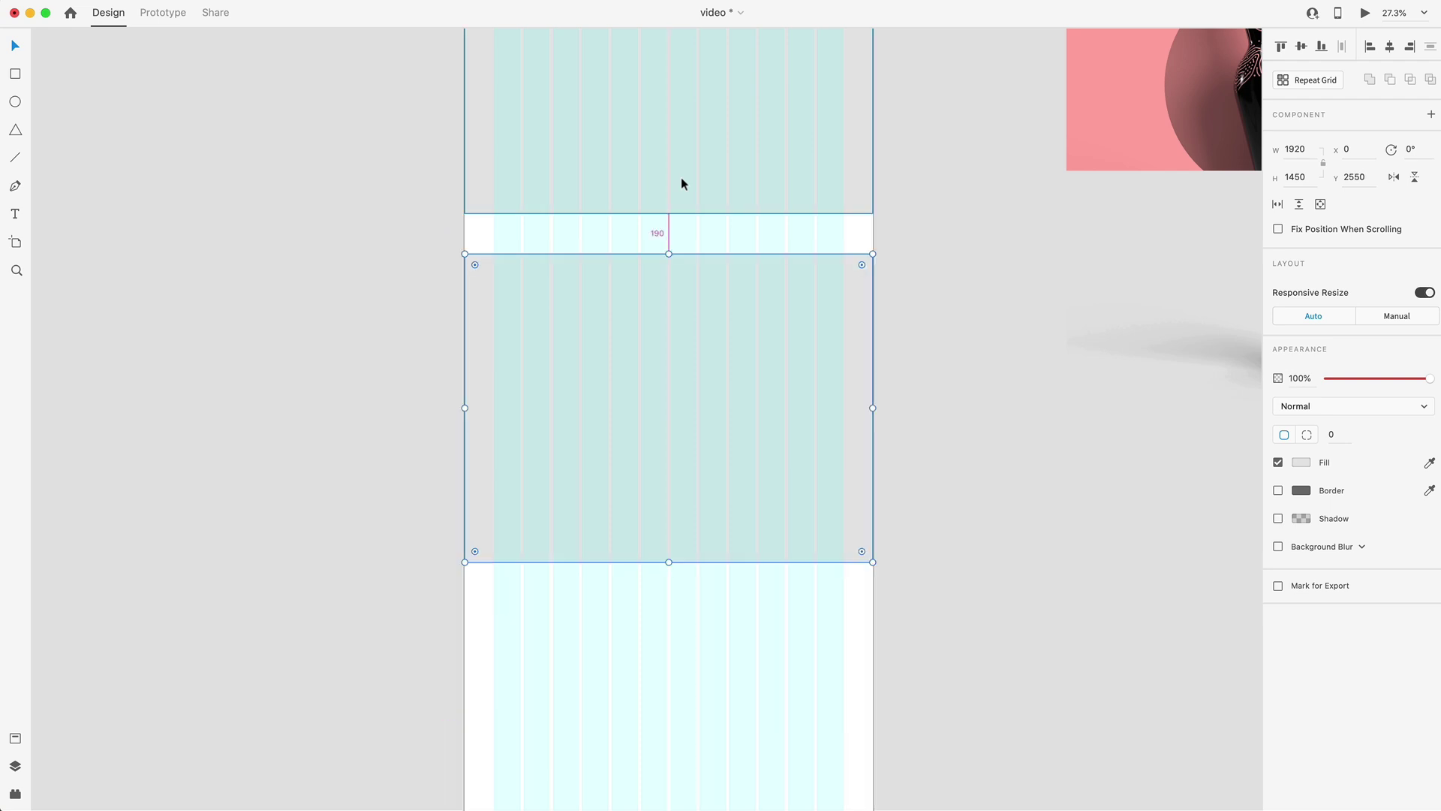
{"action": "key", "text": "shift+Down"}
- Place a darker grey 1920 by 1080 copy of the hero block flush below the 1450-high rectangle, at Y 4010
{"action": "scroll", "coordinate": [697, 270], "scroll_direction": "down", "scroll_amount": 1}
{"action": "scroll", "coordinate": [781, 305], "scroll_direction": "down", "scroll_amount": 5}
{"action": "scroll", "coordinate": [776, 461], "scroll_direction": "up", "scroll_amount": 3}
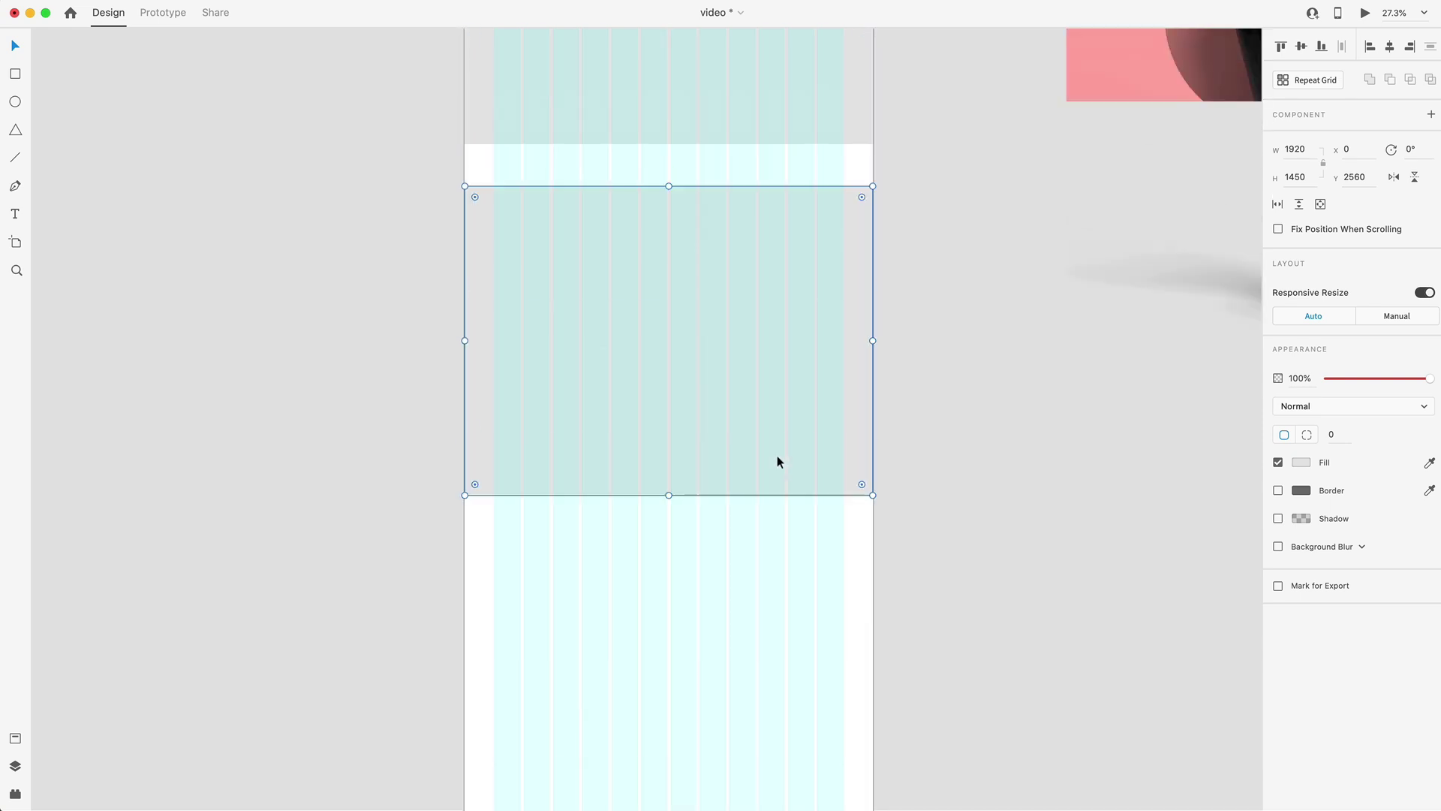
{"action": "scroll", "coordinate": [733, 426], "scroll_direction": "down", "scroll_amount": 5}
{"action": "scroll", "coordinate": [733, 426], "scroll_direction": "up", "scroll_amount": 2}
{"action": "left_click", "coordinate": [686, 170]}
{"action": "left_click_drag", "start_coordinate": [685, 170], "coordinate": [736, 626]}
{"action": "scroll", "coordinate": [733, 627], "scroll_direction": "down", "scroll_amount": 3}
{"action": "scroll", "coordinate": [638, 559], "scroll_direction": "up", "scroll_amount": 3}
{"action": "left_click_drag", "start_coordinate": [637, 542], "coordinate": [637, 529]}
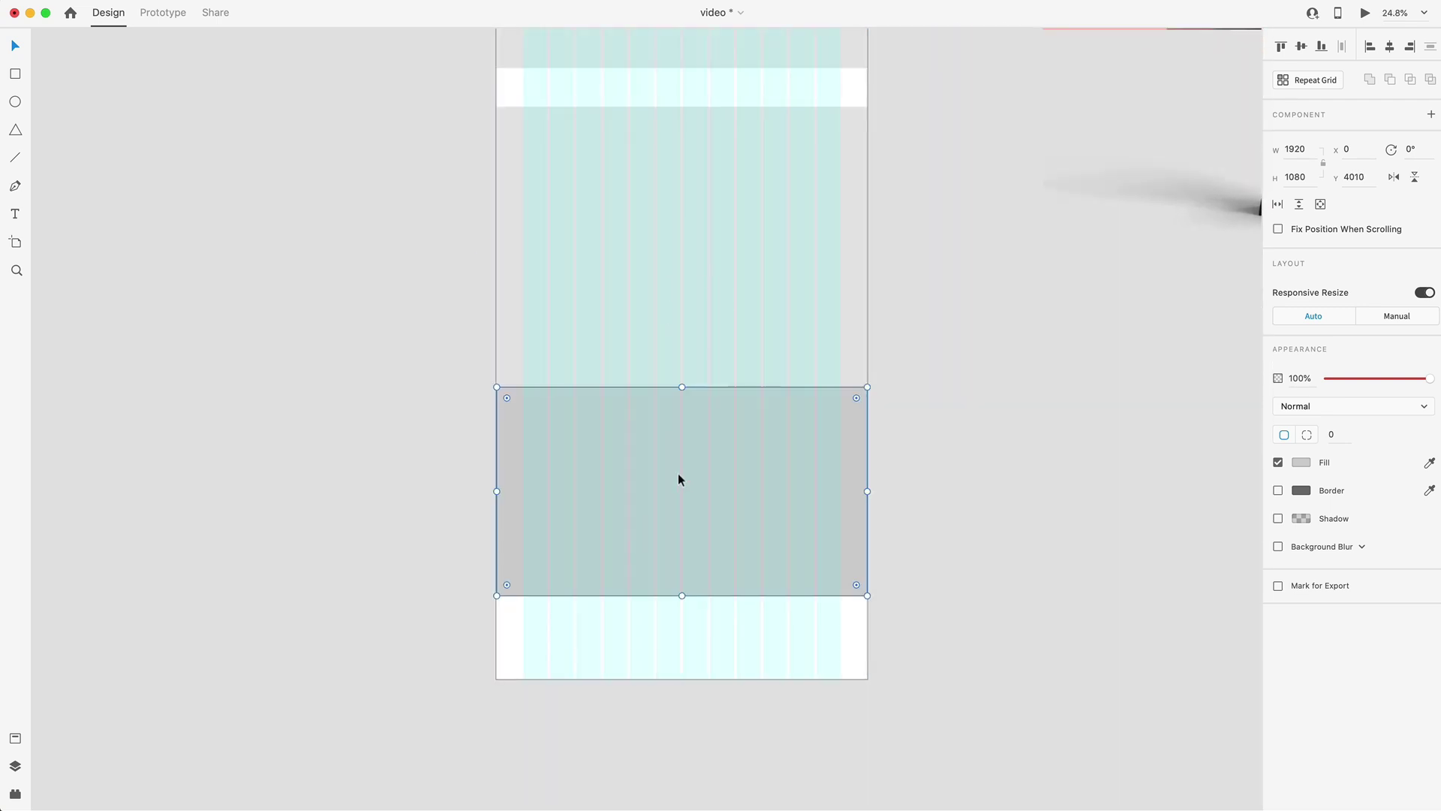
- Draw a full-width footer rectangle directly below the darker grey block at Y 5090 and set its height to 140
{"action": "scroll", "coordinate": [678, 479], "scroll_direction": "down", "scroll_amount": 2}
{"action": "scroll", "coordinate": [678, 479], "scroll_direction": "left", "scroll_amount": 1}
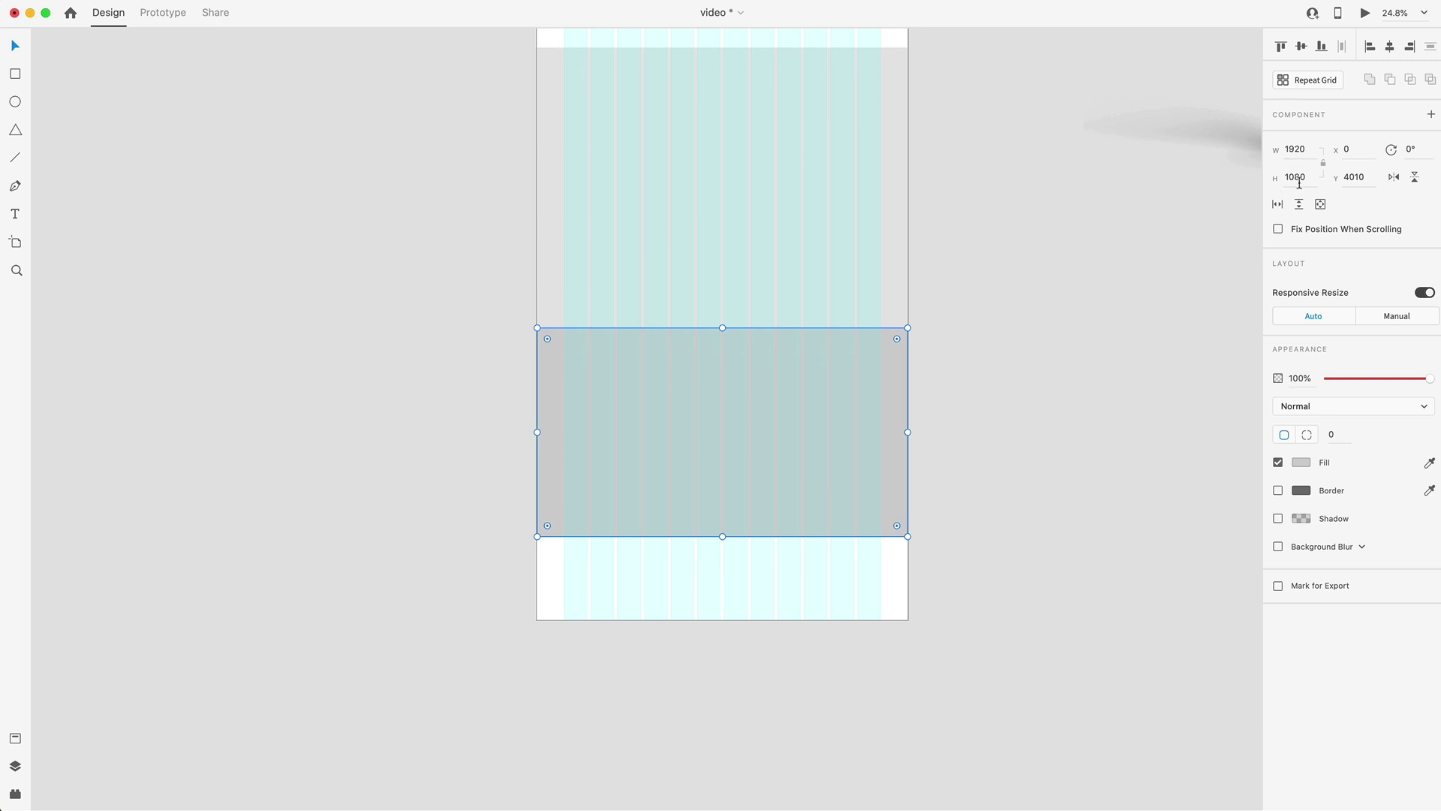
{"action": "scroll", "coordinate": [725, 502], "scroll_direction": "up", "scroll_amount": 5}
{"action": "left_click", "coordinate": [650, 484]}
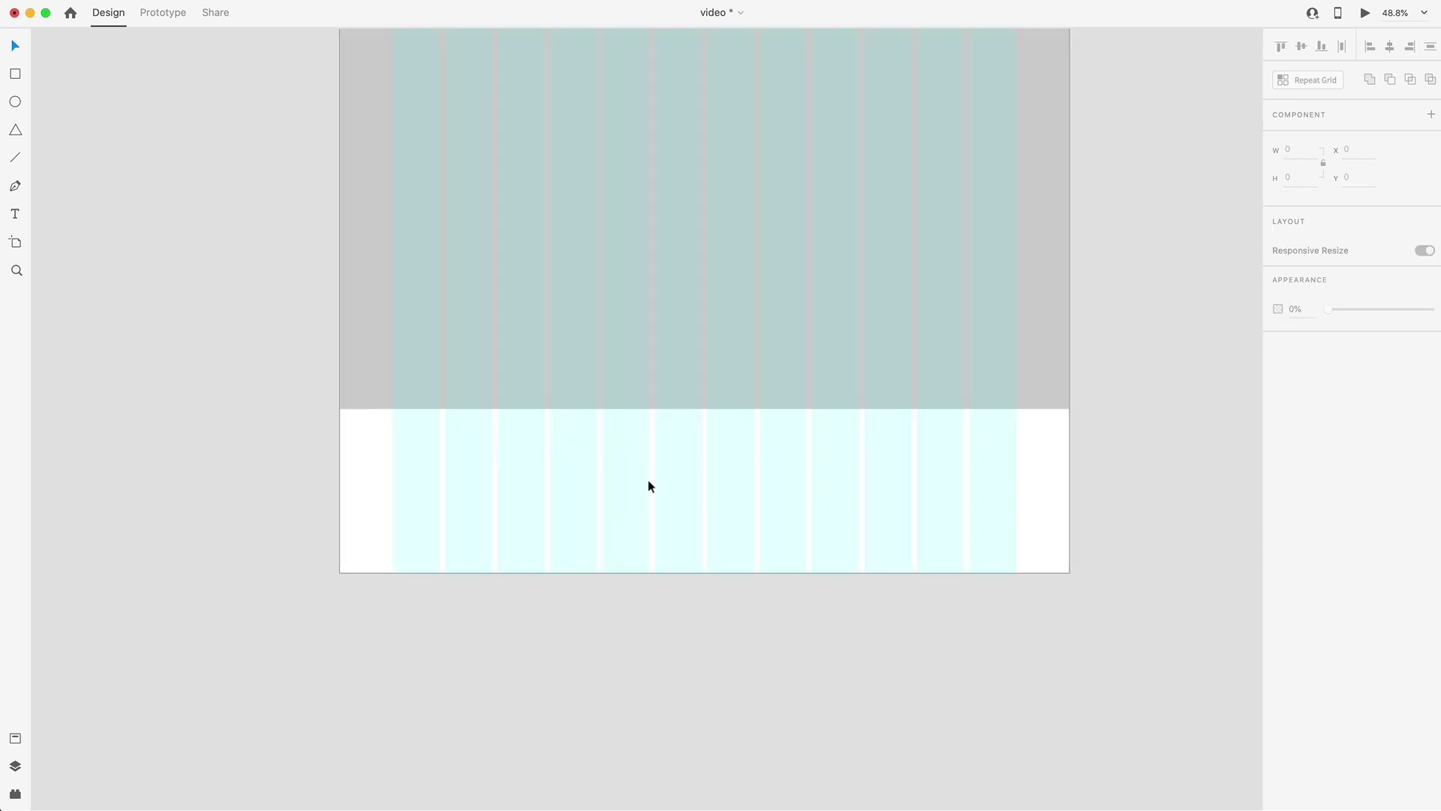
{"action": "mouse_move", "coordinate": [344, 408]}
{"action": "left_mouse_down"}
{"action": "mouse_move", "coordinate": [1086, 511]}
{"action": "mouse_move", "coordinate": [1069, 472]}
{"action": "left_mouse_up"}
{"action": "left_click", "coordinate": [1292, 177]}
{"action": "type", "text": "140"}
{"action": "key", "text": "Return"}
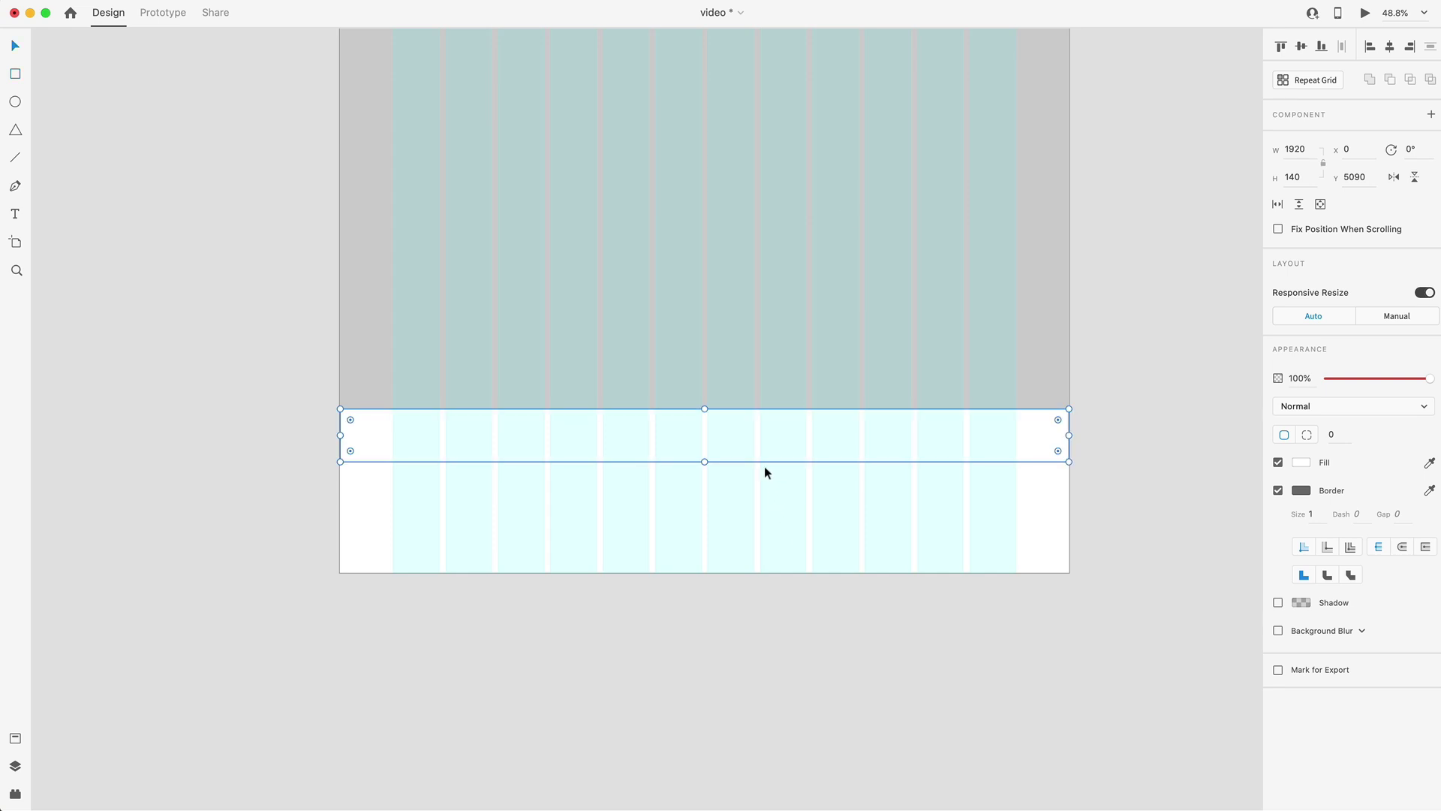
- Reduce the artboard's height by 291 to 5230 so it ends at the footer's lower edge
{"action": "key", "text": "alt"}
{"action": "left_click", "coordinate": [830, 500]}
{"action": "left_click", "coordinate": [1306, 177]}
{"action": "left_click", "coordinate": [1306, 177]}
{"action": "type", "text": "-291"}
{"action": "key", "text": "Return"}
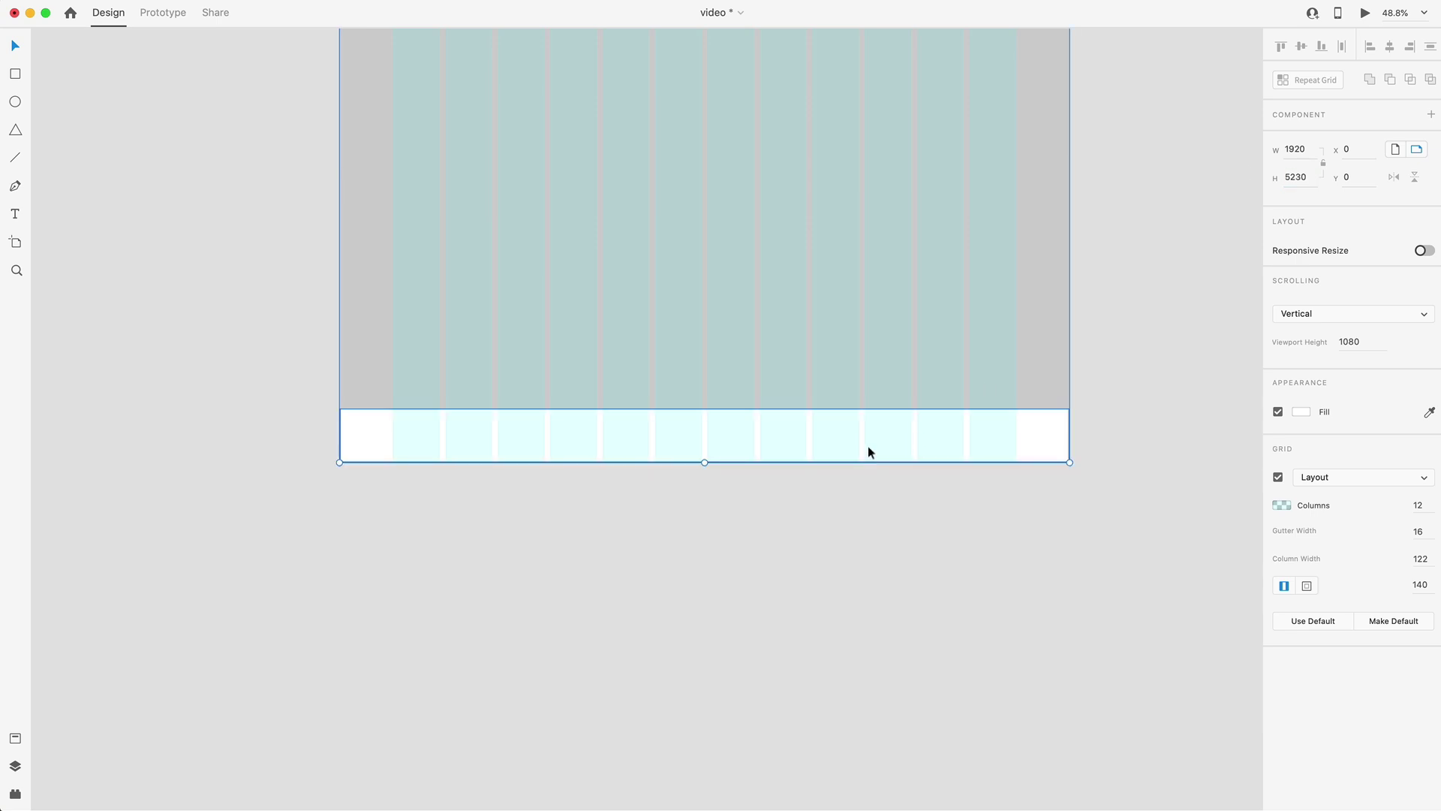
- Review the whole wireframe from the hero down through the section blocks to the footer, alongside the bottle images
{"action": "left_click", "coordinate": [804, 454]}
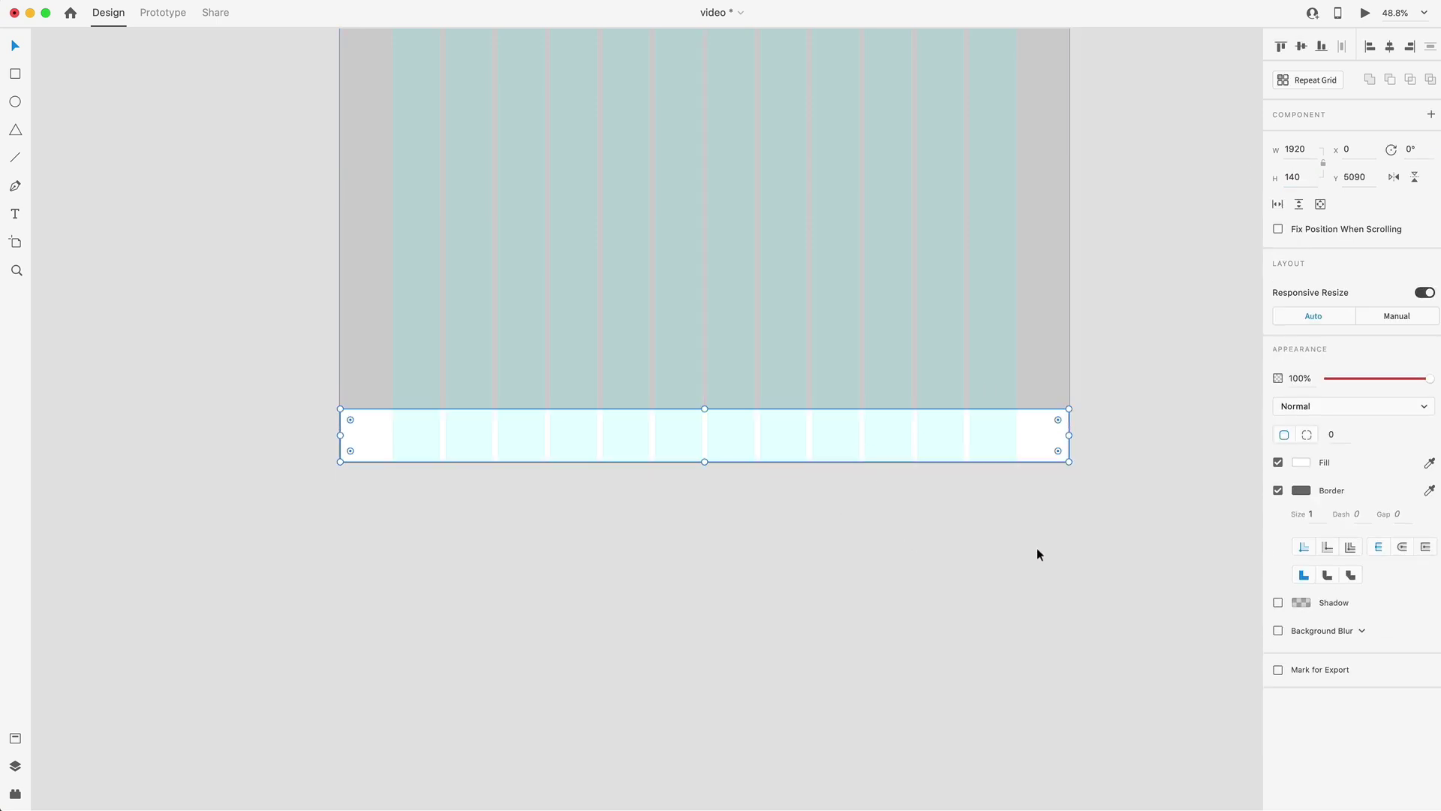
{"action": "left_click", "coordinate": [1081, 399]}
{"action": "scroll", "coordinate": [1089, 396], "scroll_direction": "down", "scroll_amount": 5}
{"action": "scroll", "coordinate": [1081, 398], "scroll_direction": "up", "scroll_amount": 5}
{"action": "scroll", "coordinate": [1081, 398], "scroll_direction": "right", "scroll_amount": 4}
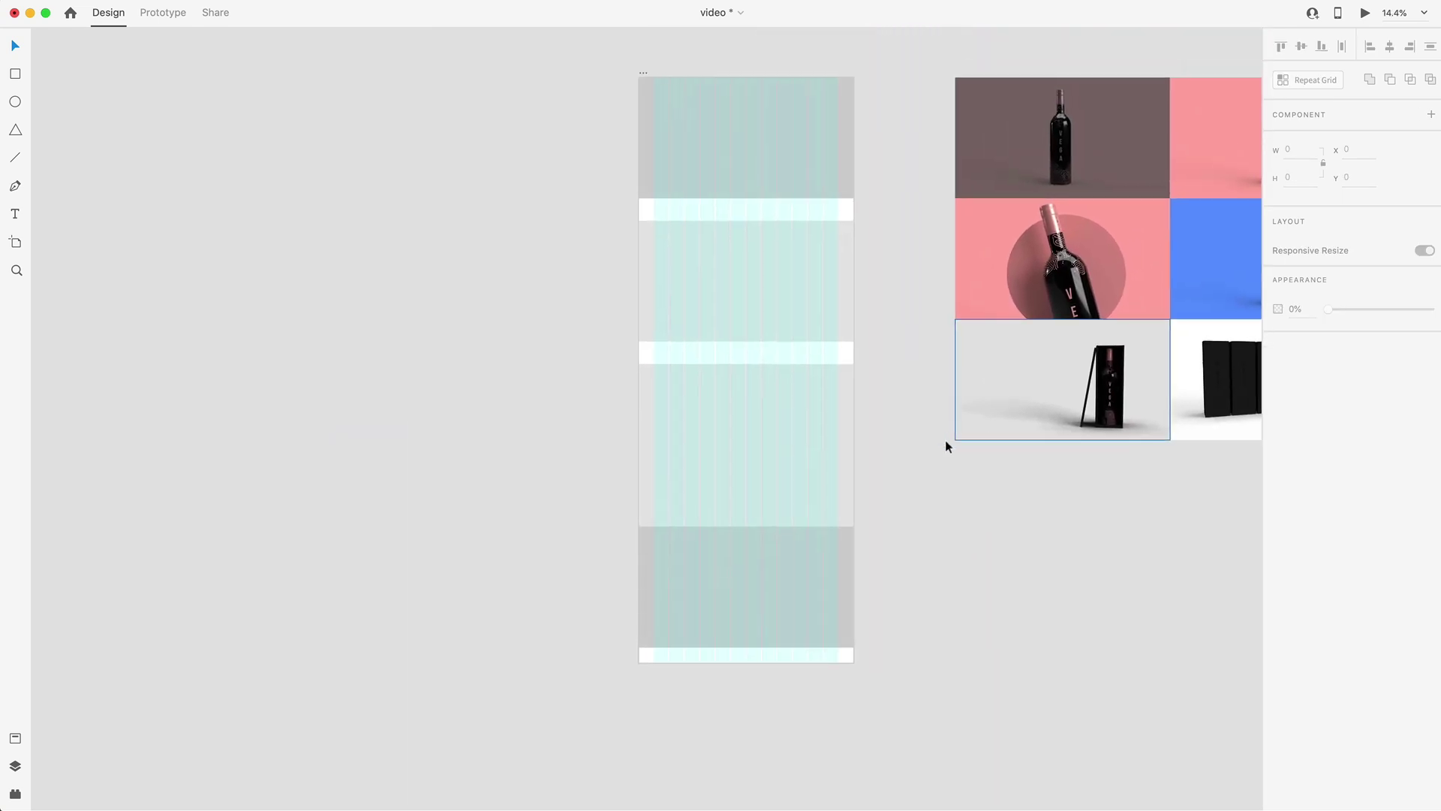
{"action": "key", "text": "super+shift+apostrophe"}
{"action": "scroll", "coordinate": [859, 337], "scroll_direction": "up", "scroll_amount": 1}
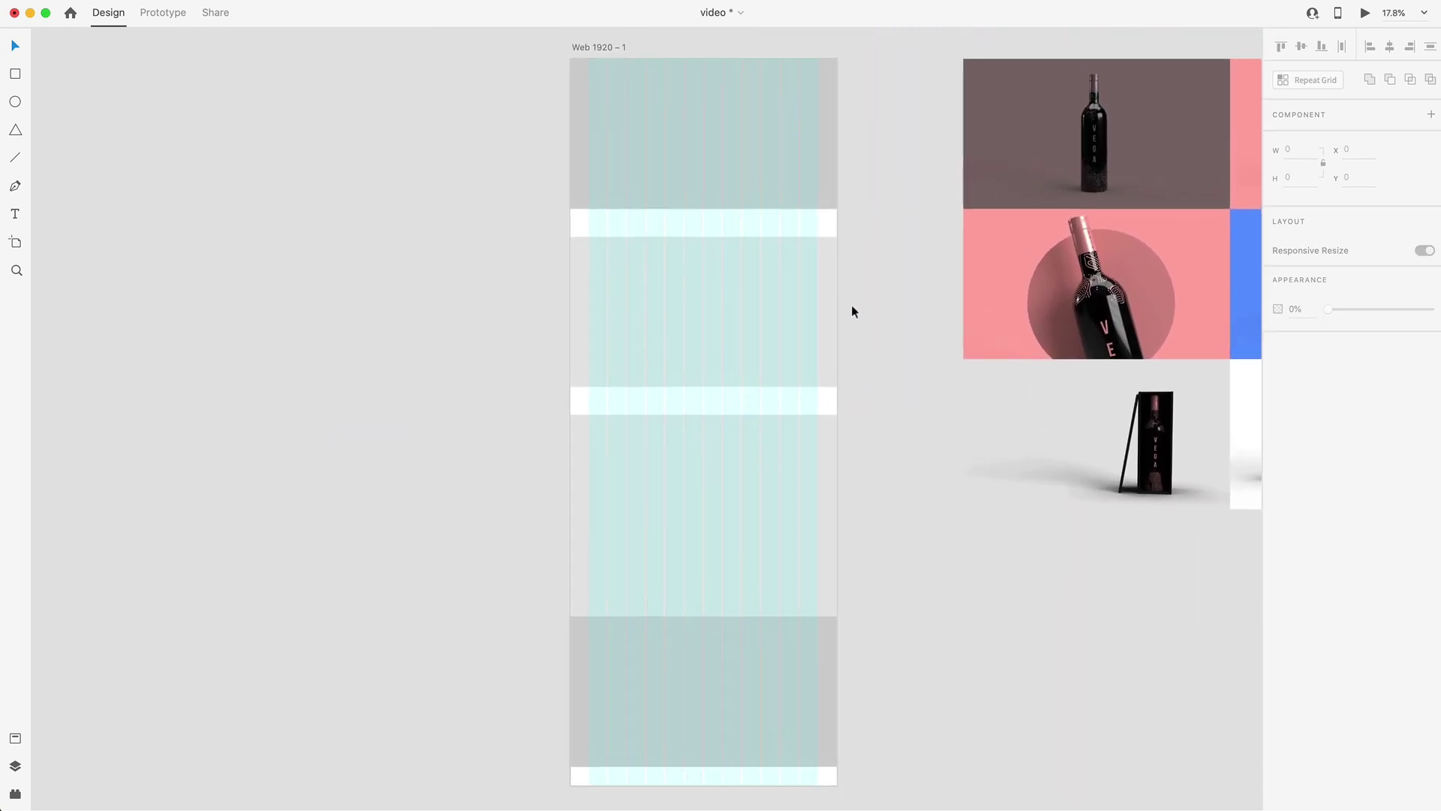
{"action": "scroll", "coordinate": [714, 221], "scroll_direction": "down", "scroll_amount": 3}
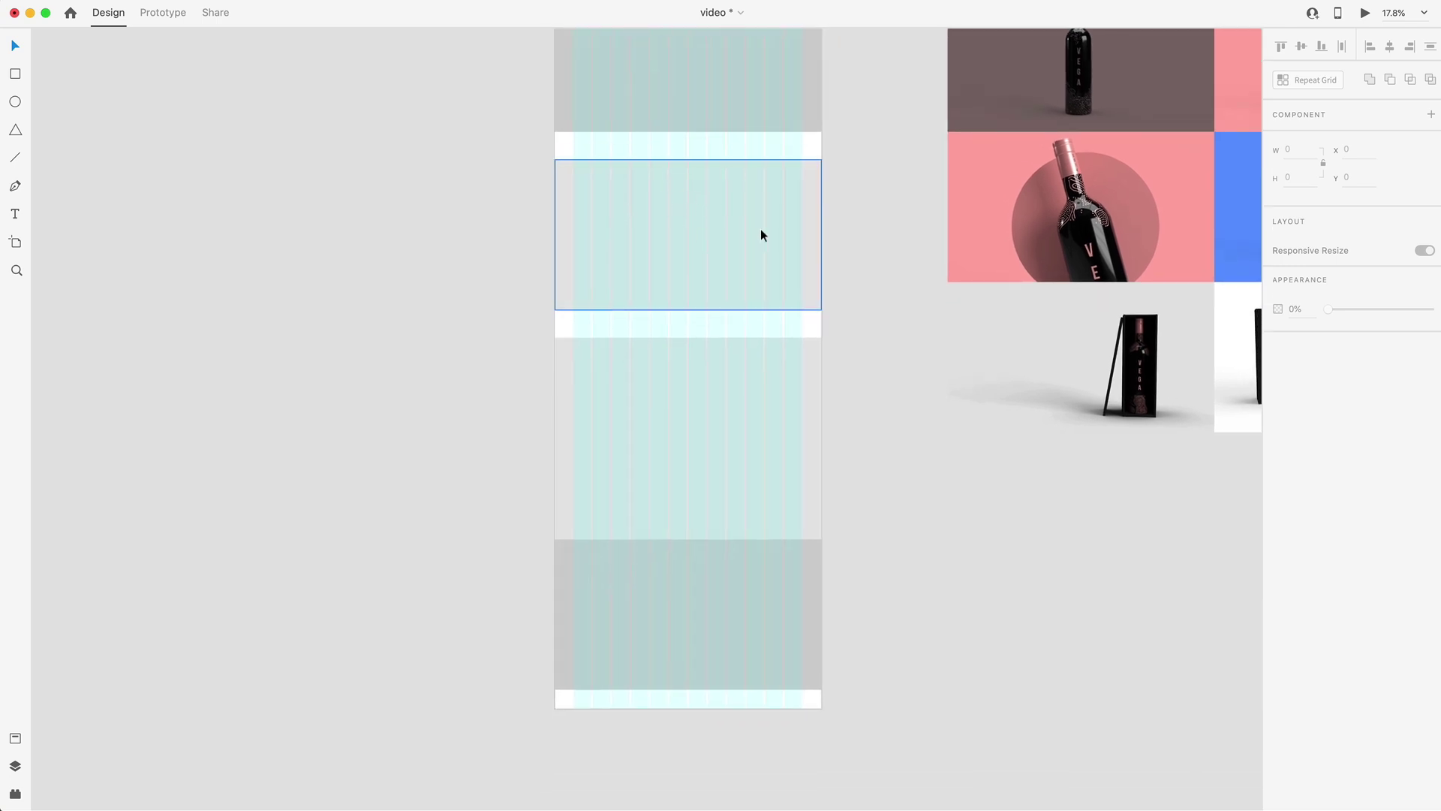
{"action": "scroll", "coordinate": [755, 221], "scroll_direction": "down", "scroll_amount": 4}
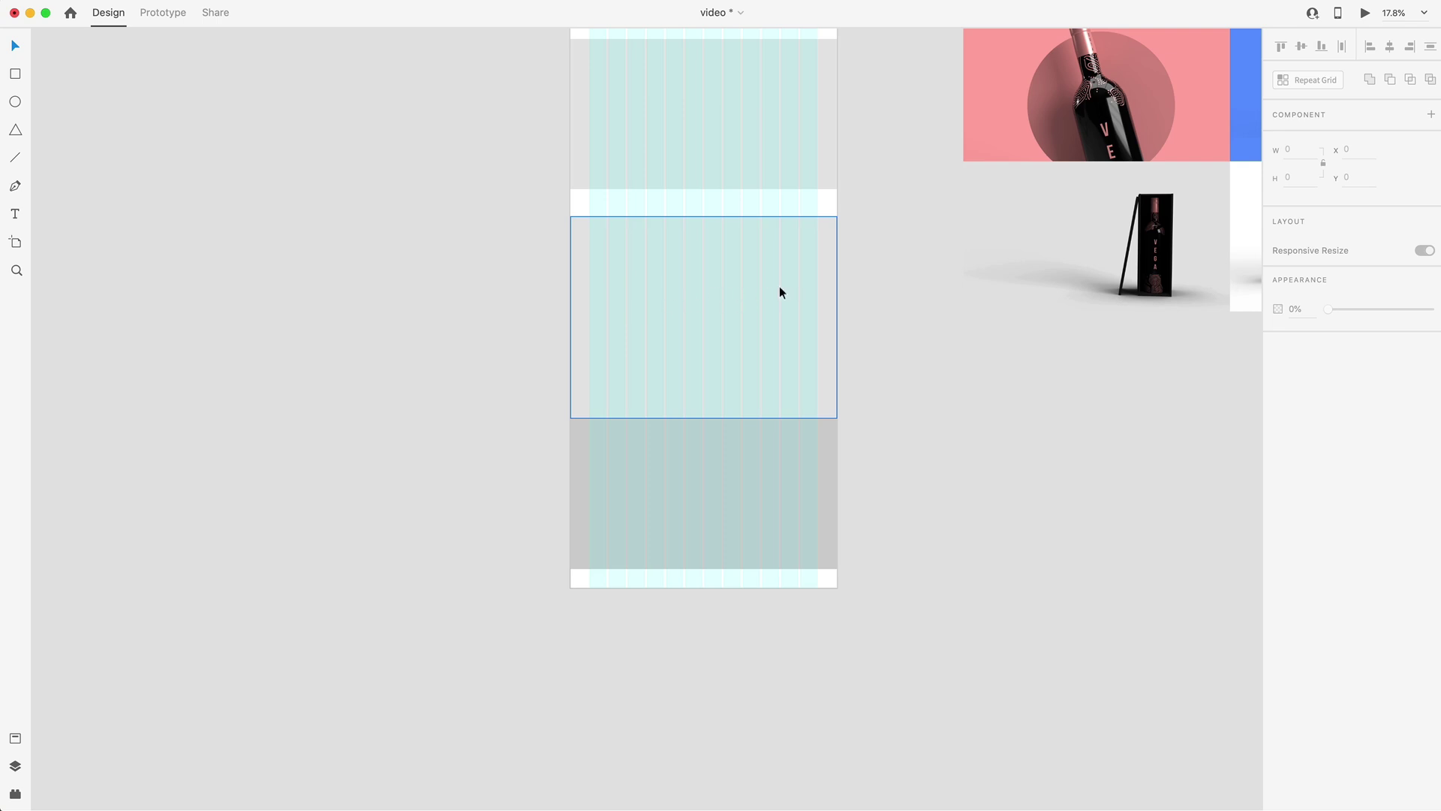
{"action": "scroll", "coordinate": [780, 292], "scroll_direction": "down", "scroll_amount": 4}
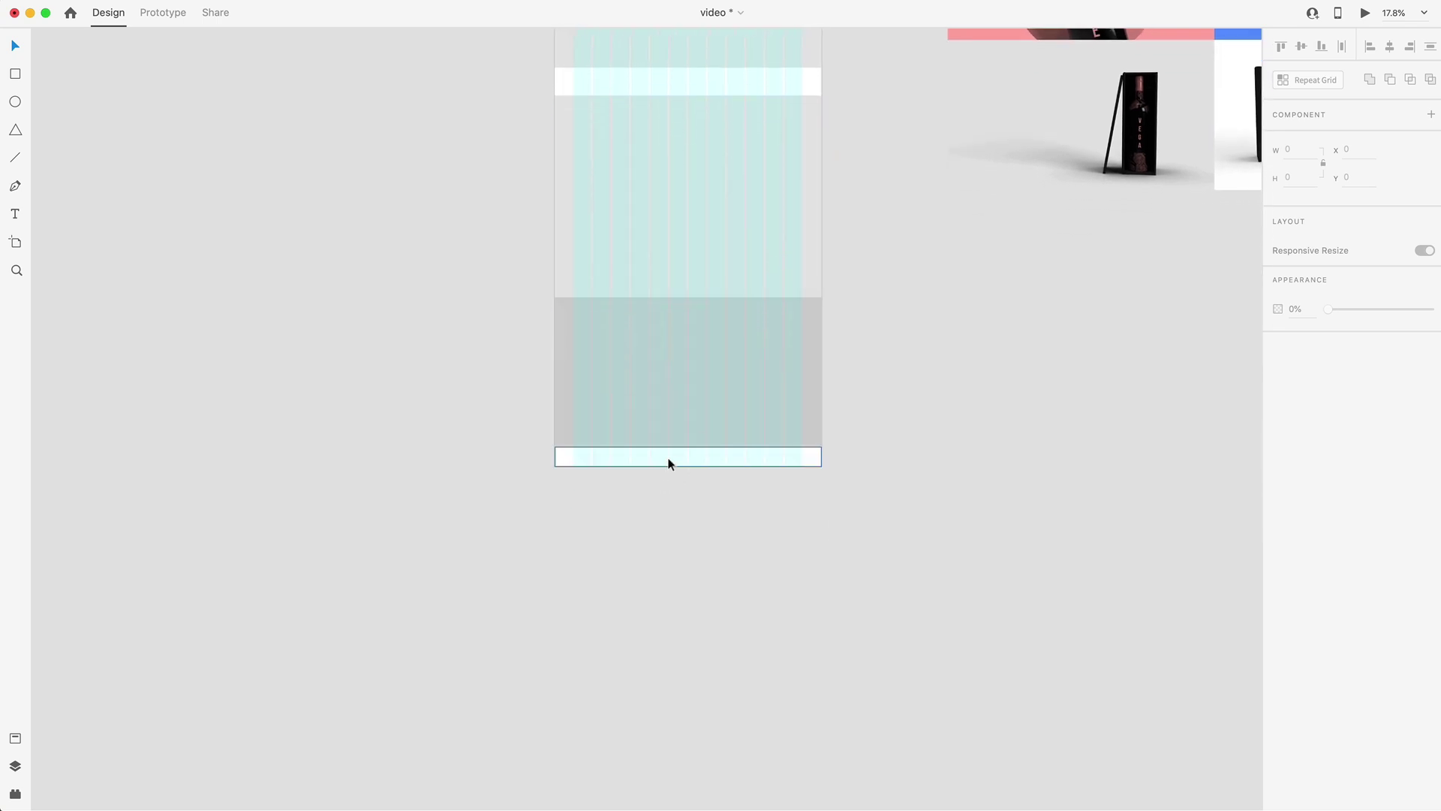
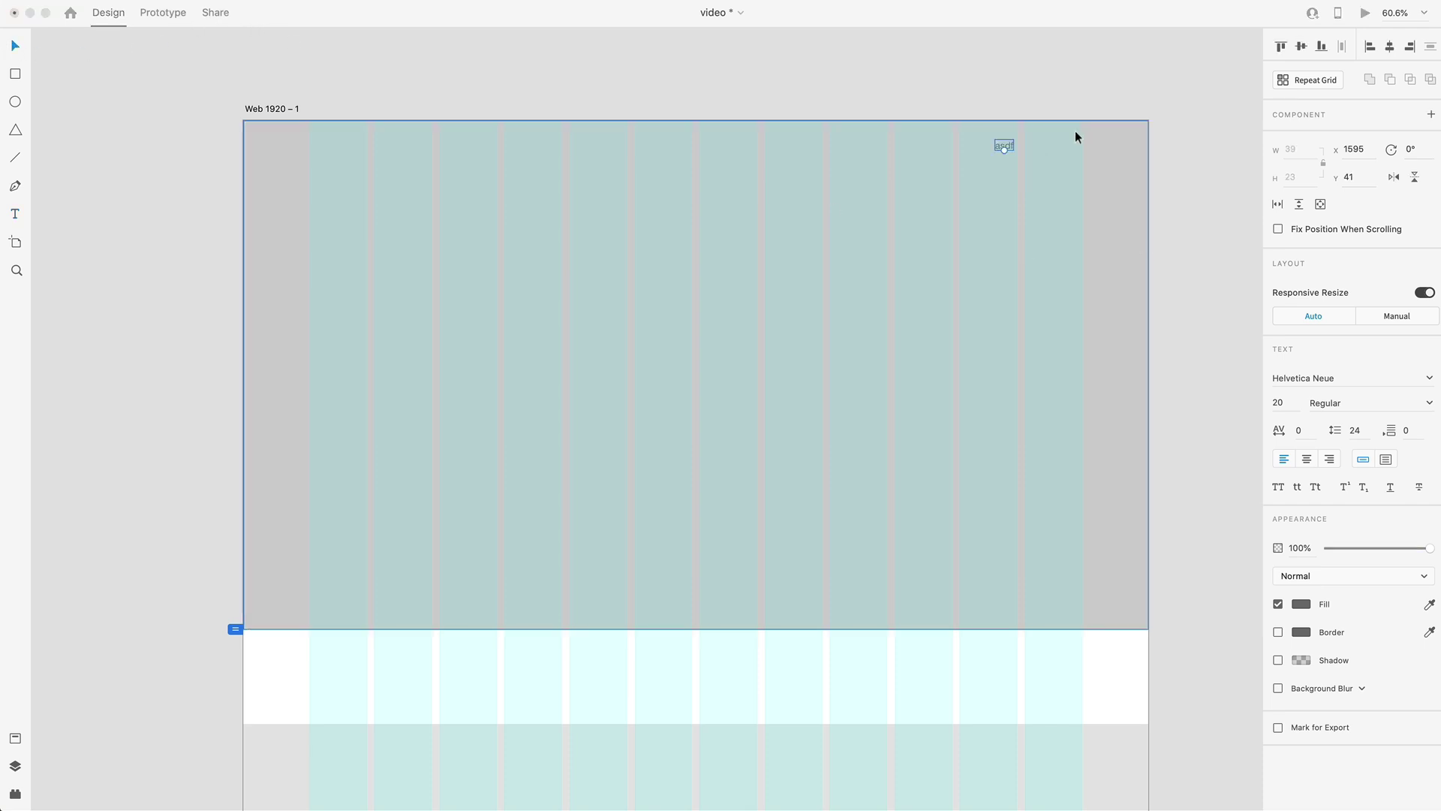
- Set the "asdf" placeholder text in the hero to the Poppins font at size 16
{"action": "scroll", "coordinate": [1075, 133], "scroll_direction": "up", "scroll_amount": 5}
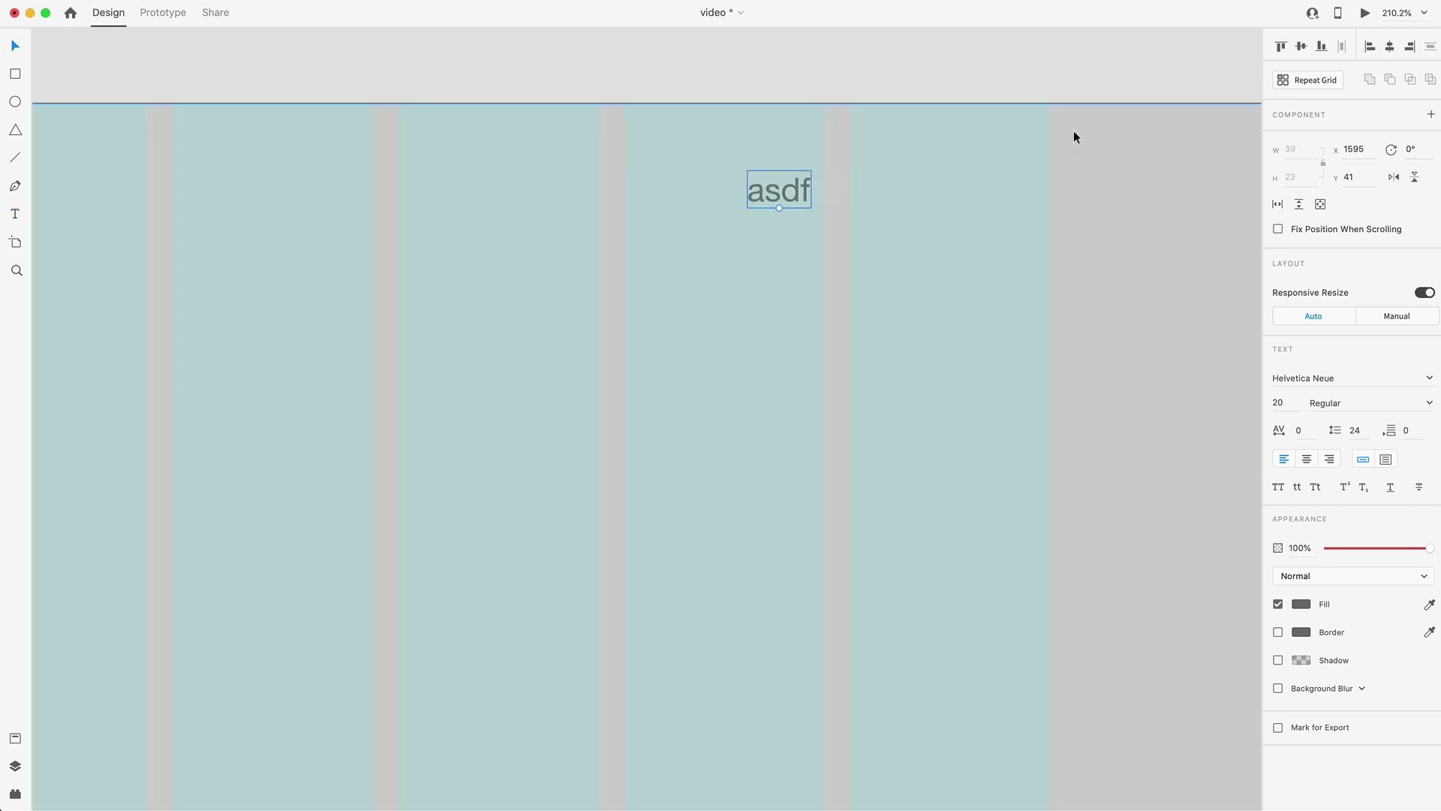
{"action": "left_click", "coordinate": [1307, 373]}
{"action": "type", "text": "Poppins"}
{"action": "key", "text": "Return"}
{"action": "left_click", "coordinate": [1289, 403]}
{"action": "type", "text": "1"}
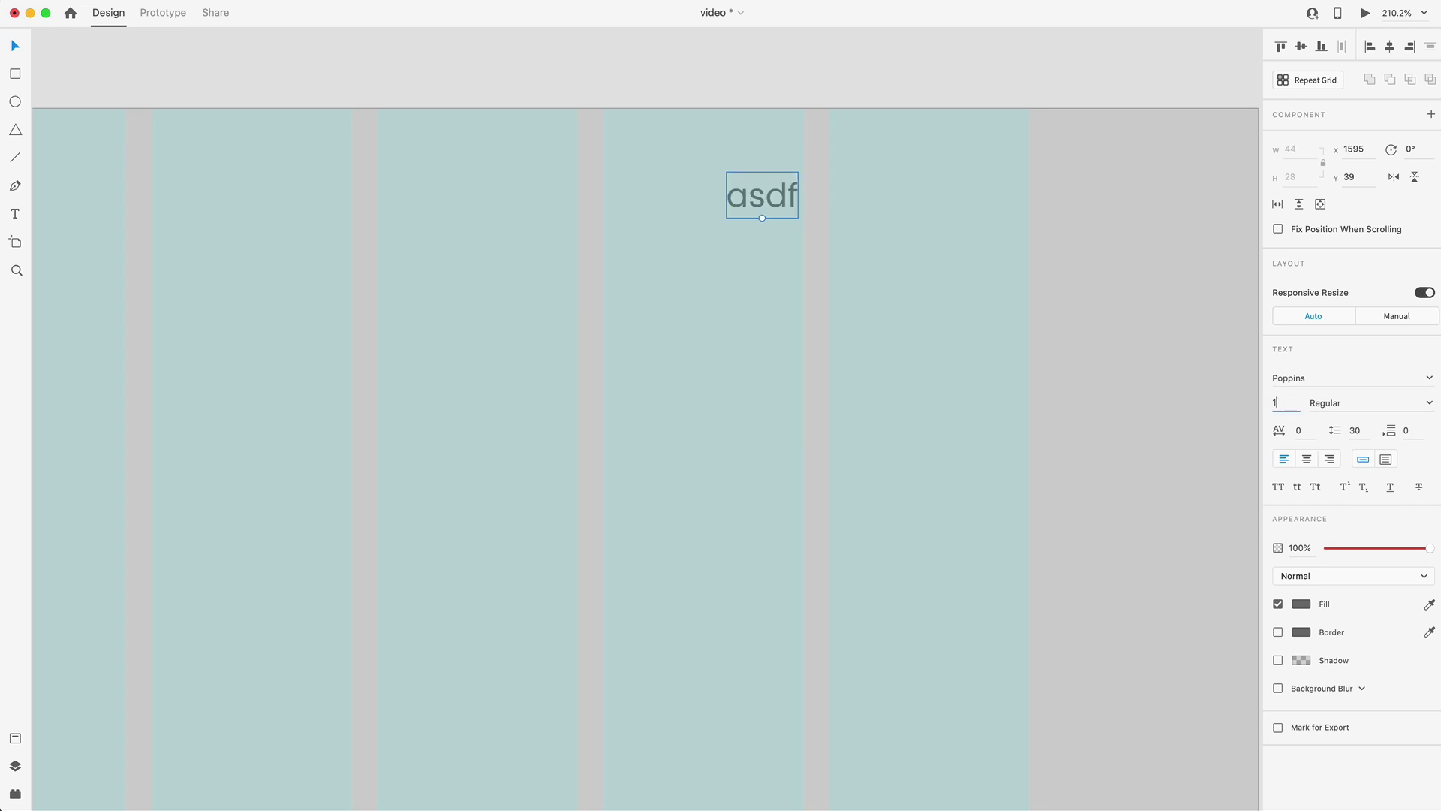
{"action": "type", "text": "6"}
{"action": "key", "text": "Return"}
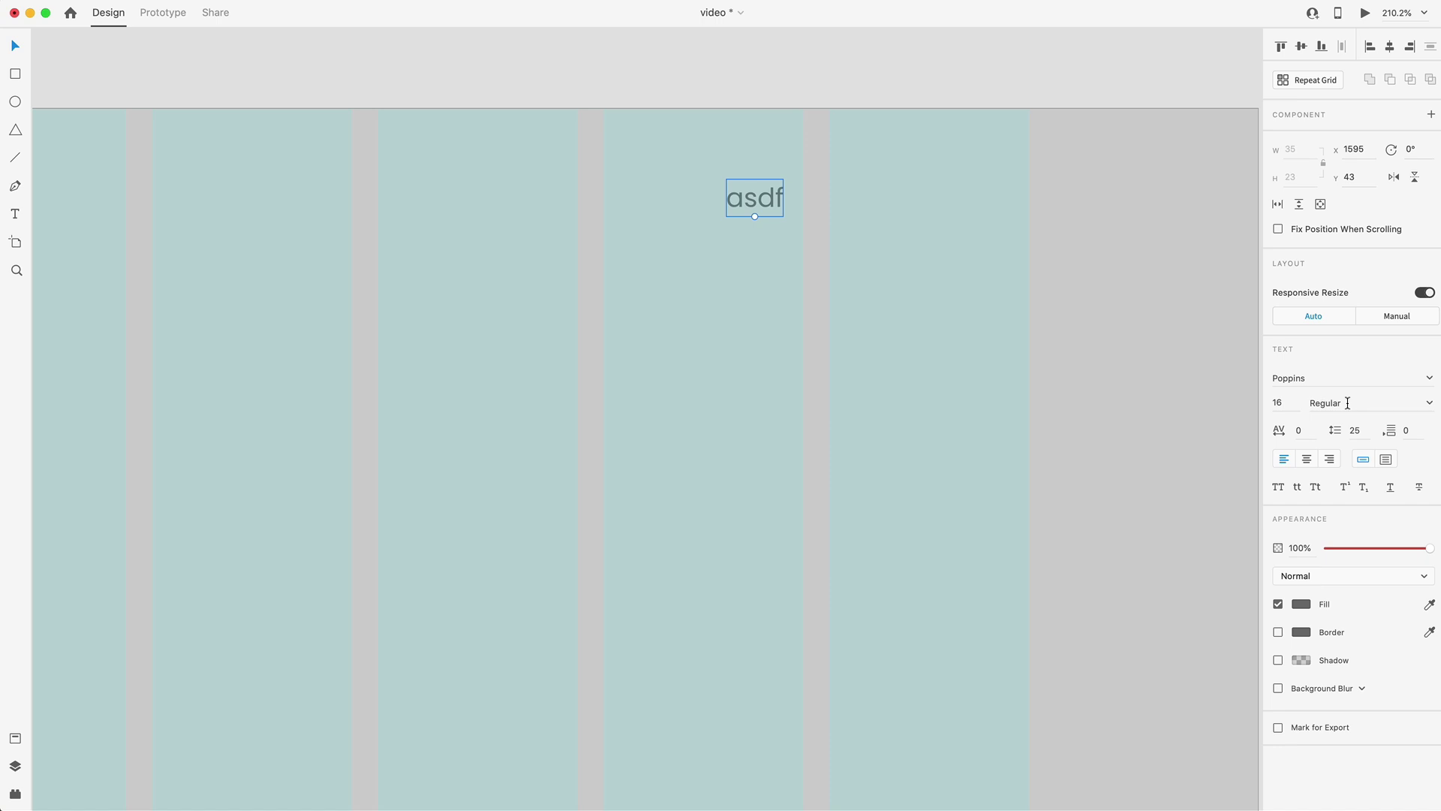
- Move the placeholder text to the last column's outer edge at Y 58, right-align it, and change it to "Place an Order"
{"action": "left_click_drag", "start_coordinate": [759, 200], "coordinate": [1005, 221]}
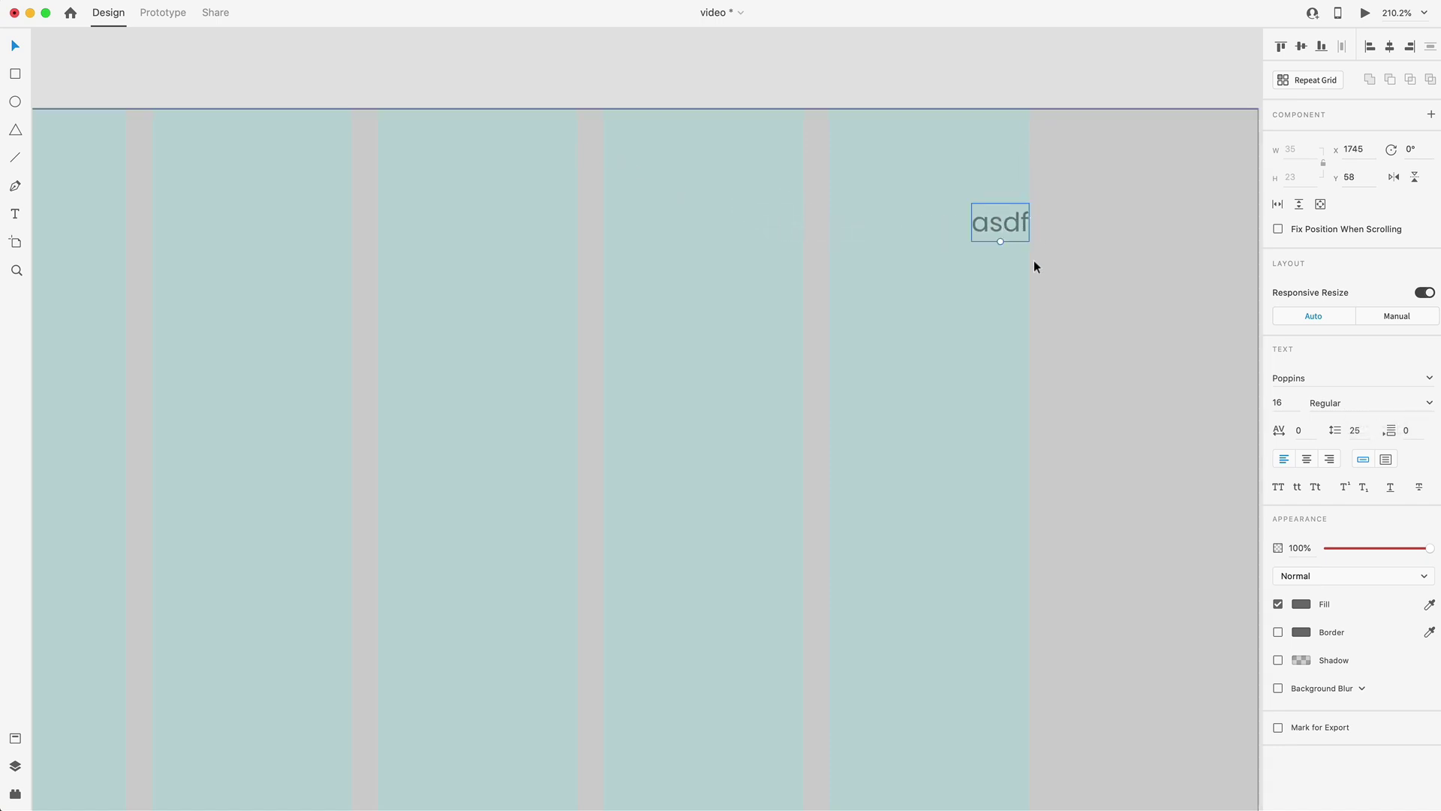
{"action": "scroll", "coordinate": [1084, 259], "scroll_direction": "down", "scroll_amount": 5}
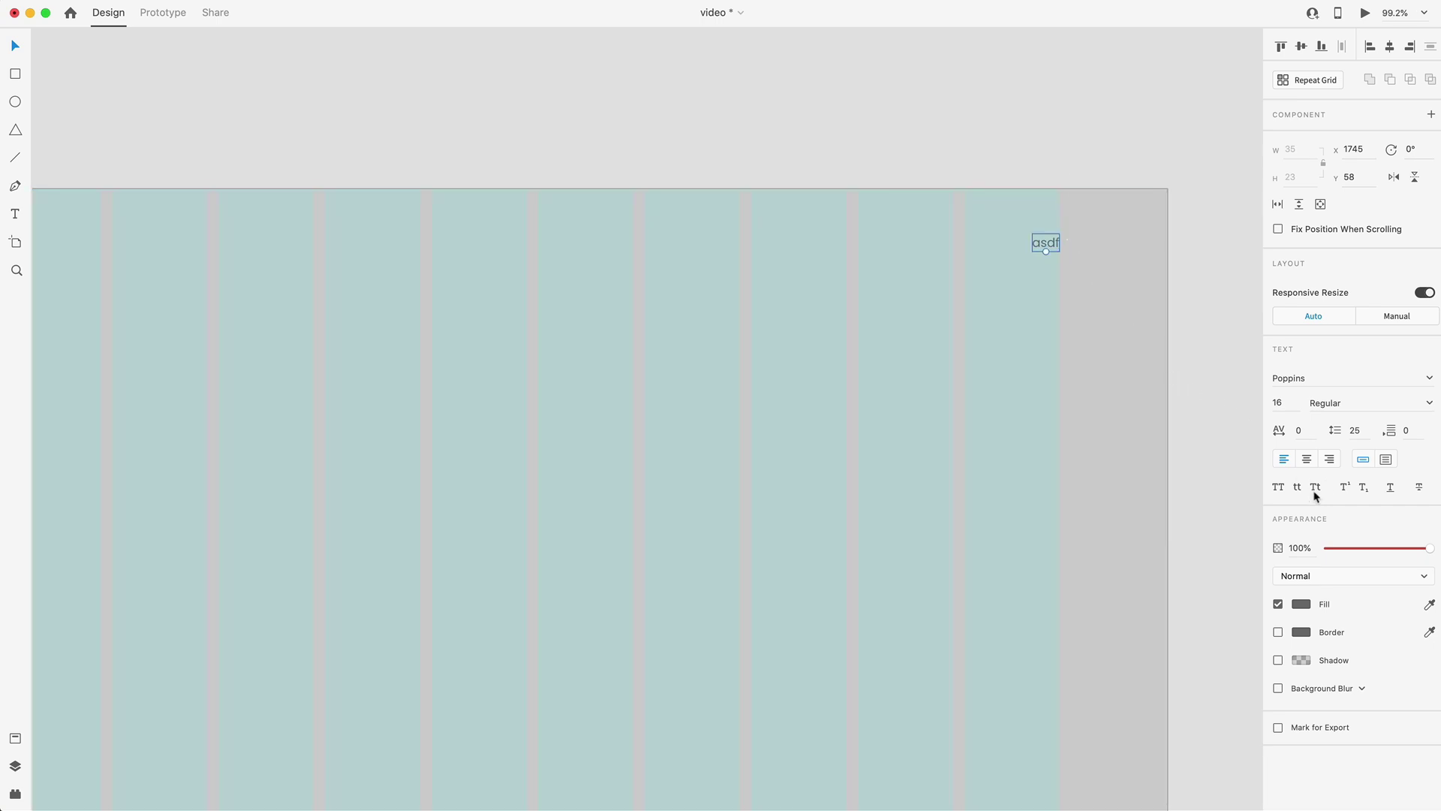
{"action": "left_click", "coordinate": [1329, 458]}
{"action": "double_click", "coordinate": [1048, 242]}
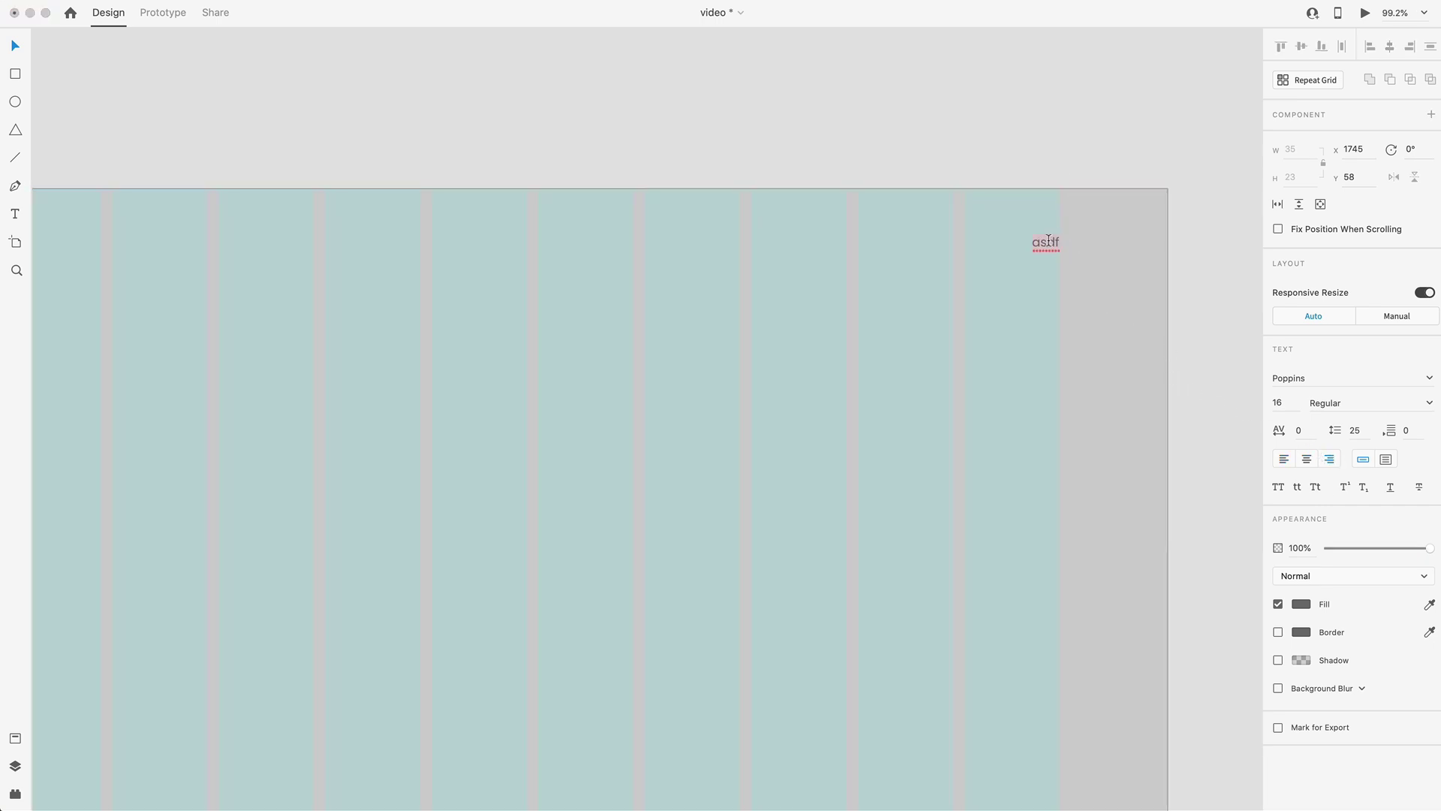
{"action": "type", "text": "Place an Order"}
{"action": "key", "text": "Escape"}
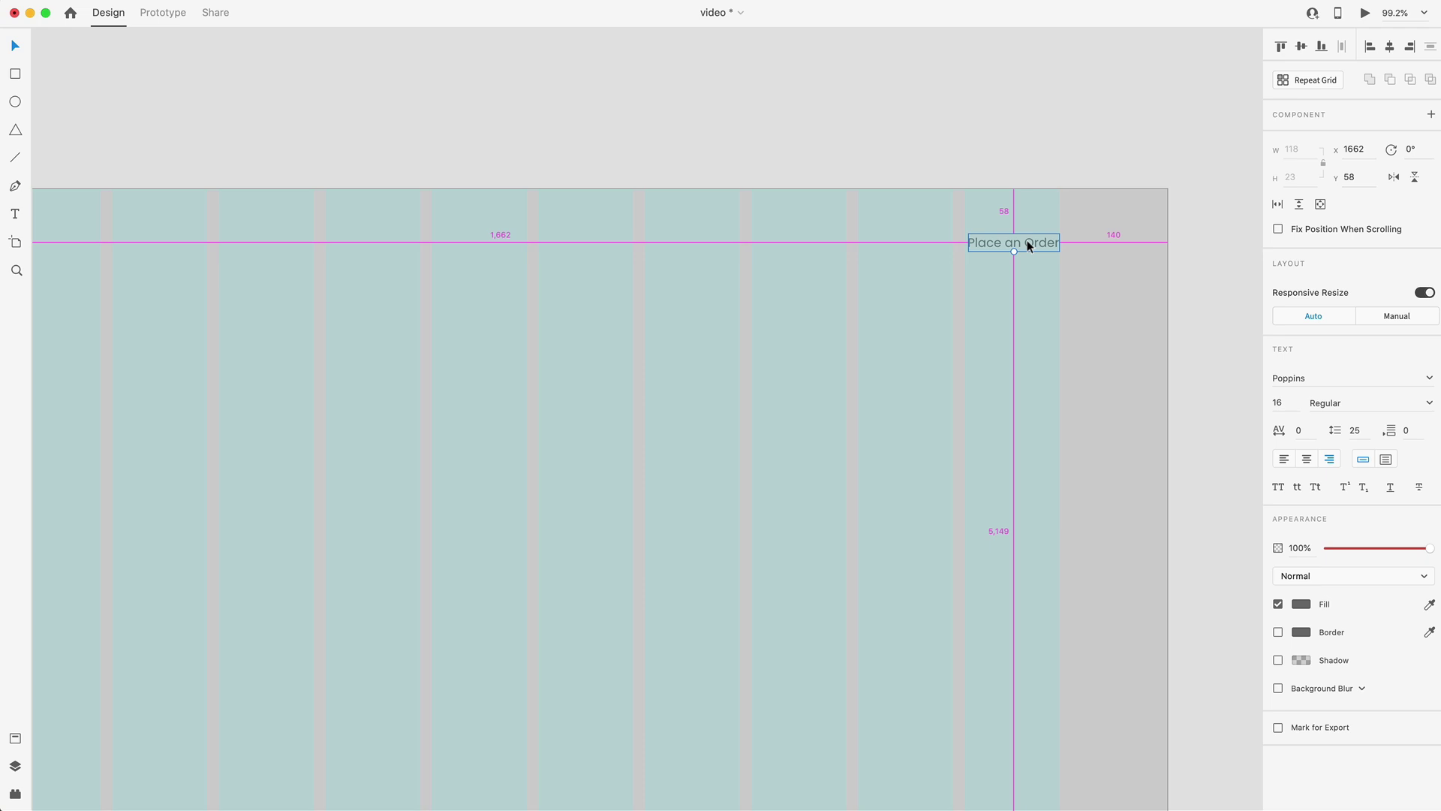
- Duplicate "Place an Order" to its left at the same height and change the copy's text to "Currently Shipping"
{"action": "left_click_drag", "start_coordinate": [1028, 242], "coordinate": [890, 242]}
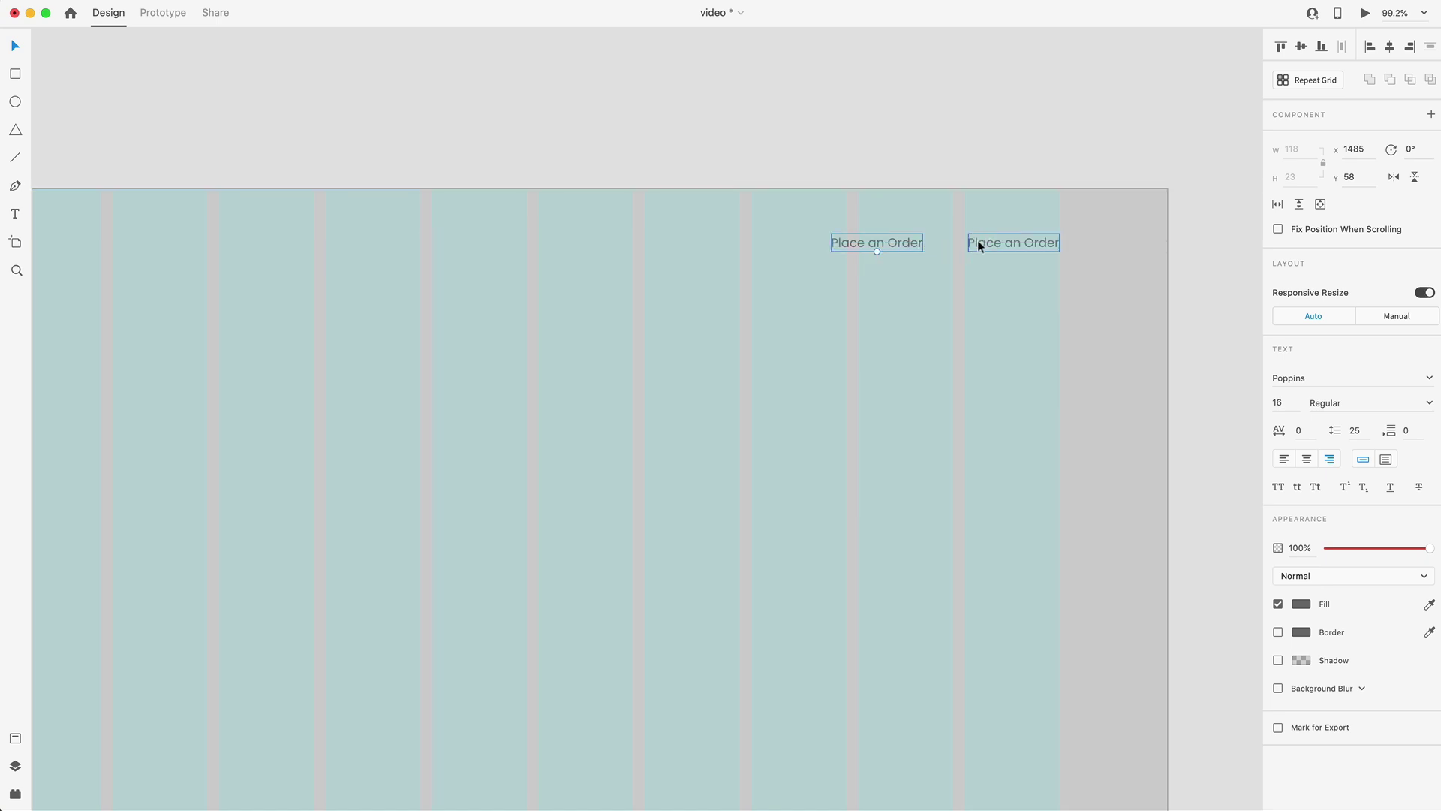
{"action": "double_click", "coordinate": [913, 241]}
{"action": "type", "text": "Currently Shipping"}
{"action": "key", "text": "Escape"}
- Duplicate "Currently Shipping" to its left at Y 58 and change the copy's text to "Vintage Wines"
{"action": "left_click_drag", "start_coordinate": [906, 242], "coordinate": [744, 246]}
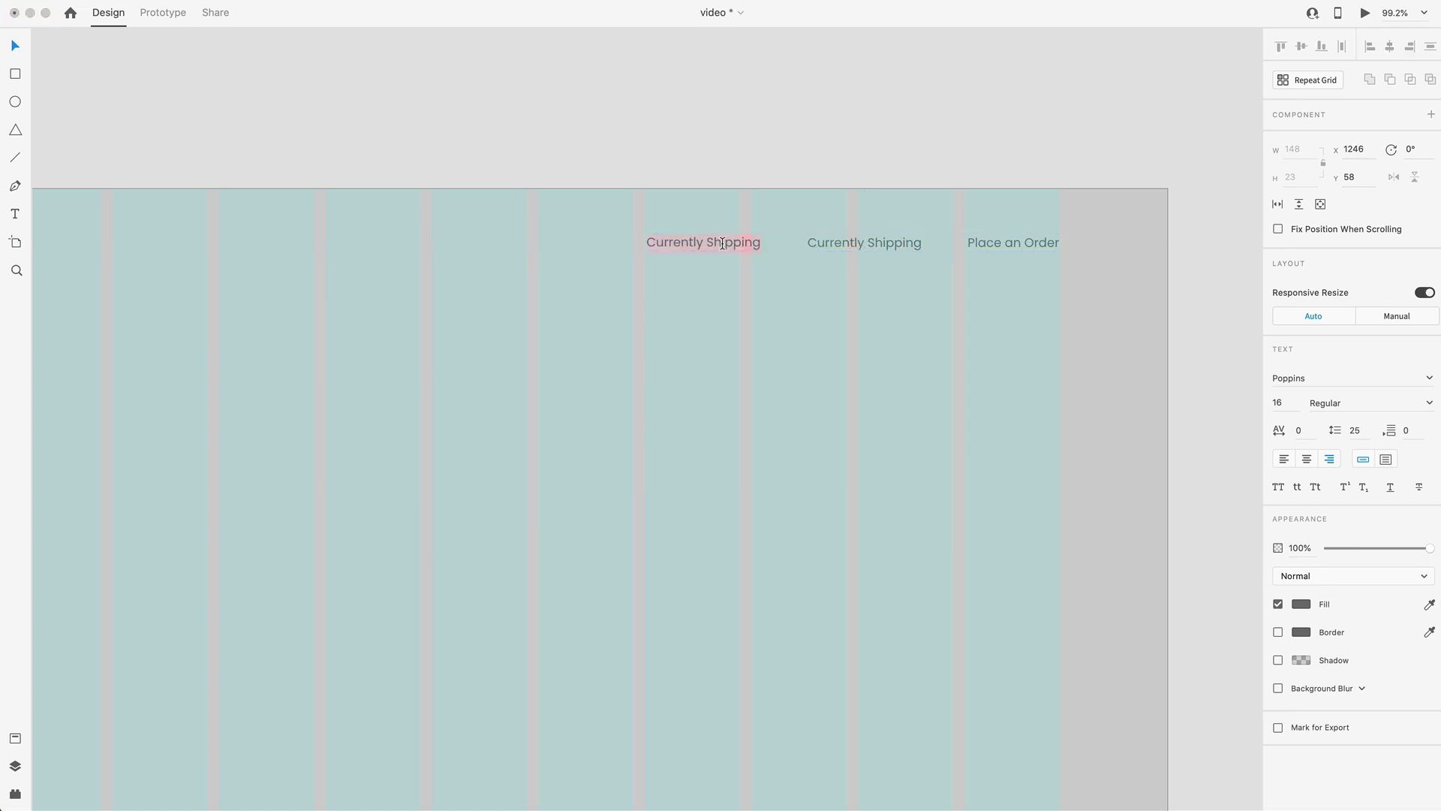
{"action": "type", "text": "Vintage Wines"}
{"action": "key", "text": "Escape"}
{"action": "key", "text": "Escape"}
- Duplicate "Vintage Wines" to the first column at X 140, Y 58 and left-align the copy's text
{"action": "scroll", "coordinate": [933, 322], "scroll_direction": "down", "scroll_amount": 5}
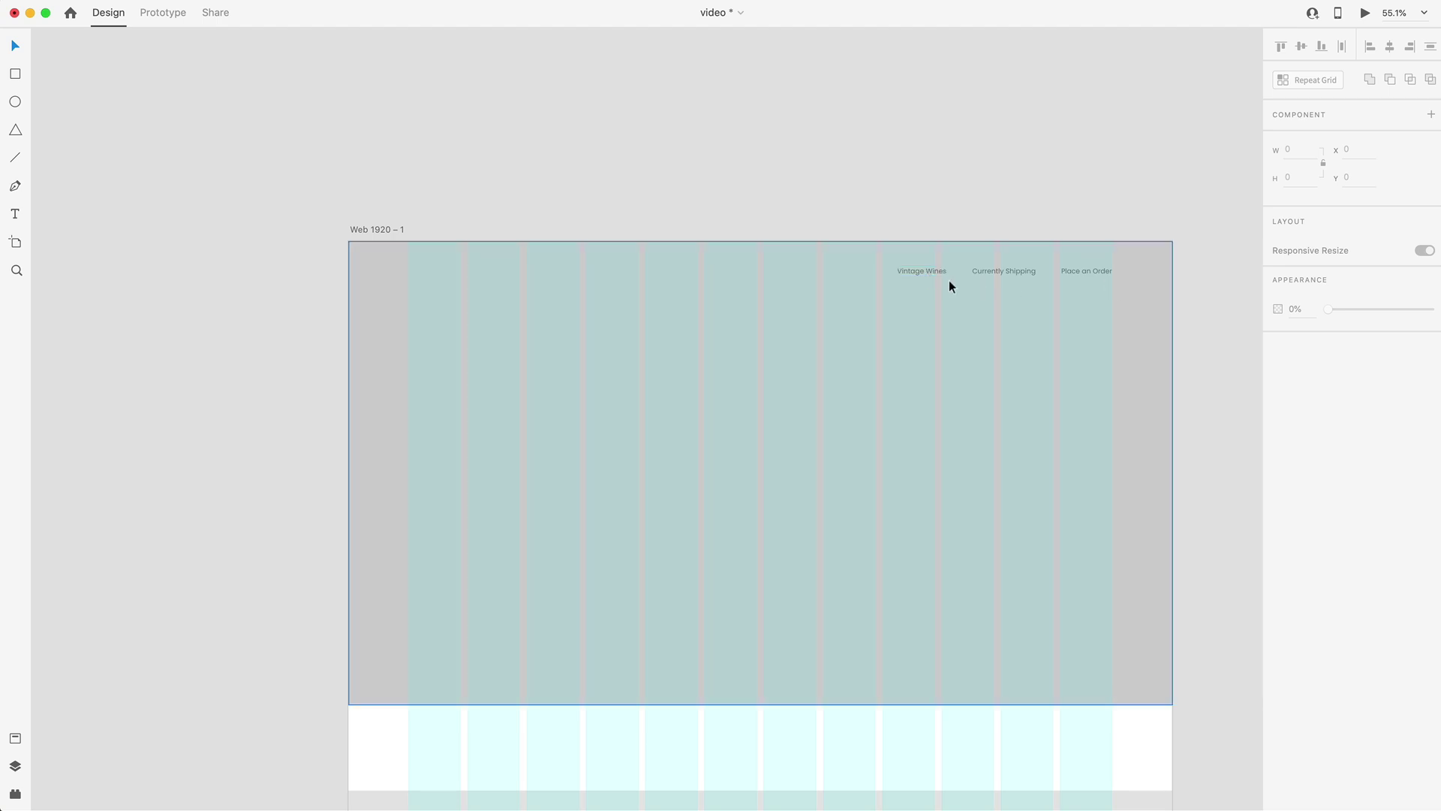
{"action": "left_click", "coordinate": [930, 273]}
{"action": "left_click_drag", "start_coordinate": [930, 273], "coordinate": [433, 276]}
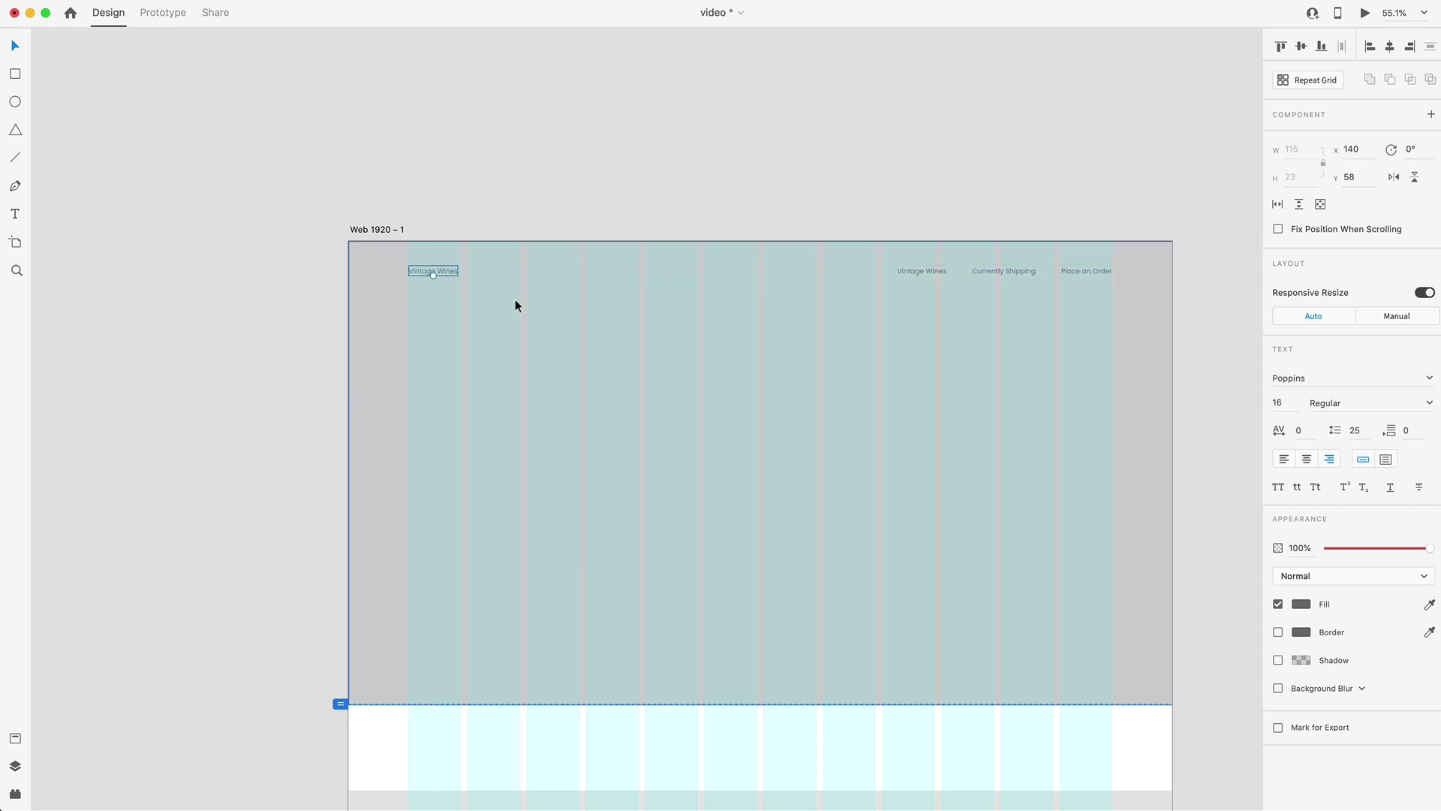
{"action": "left_click", "coordinate": [1284, 461]}
- Change the first-column copy's text to "VEGA Wine" and display it in all uppercase
{"action": "scroll", "coordinate": [434, 271], "scroll_direction": "up", "scroll_amount": 5}
{"action": "double_click", "coordinate": [434, 271]}
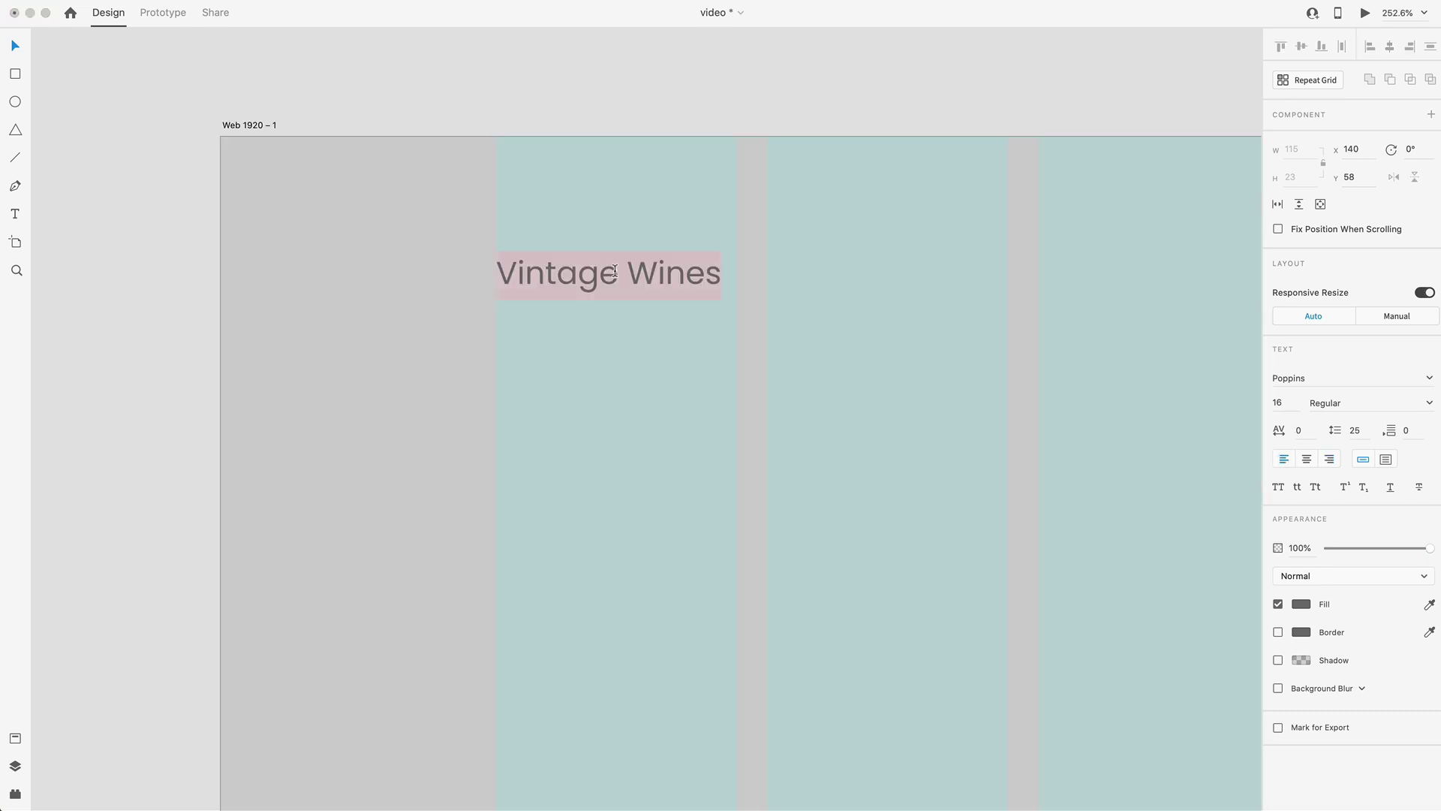
{"action": "type", "text": "VEGA"}
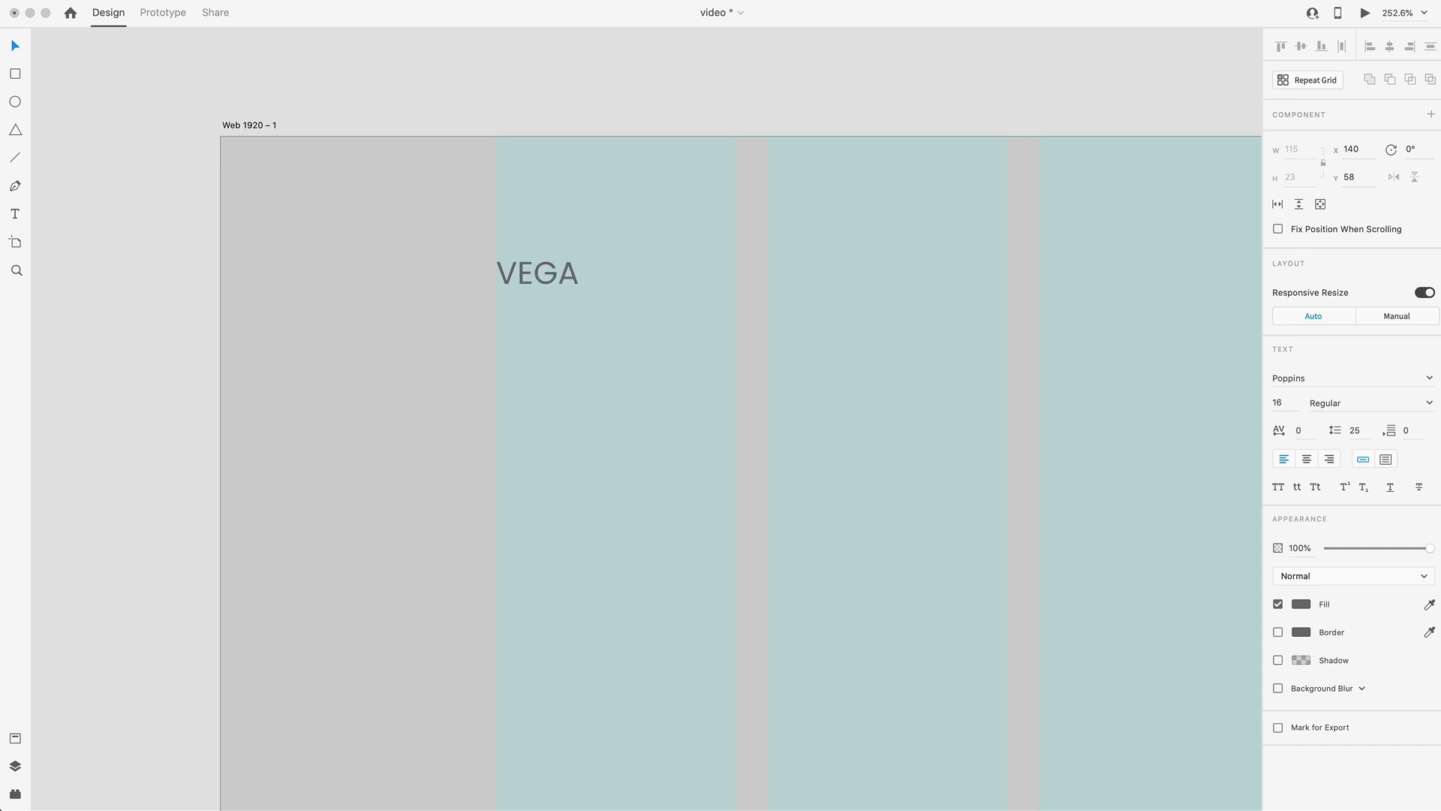
{"action": "type", "text": " Wine"}
{"action": "left_click", "coordinate": [1279, 486]}
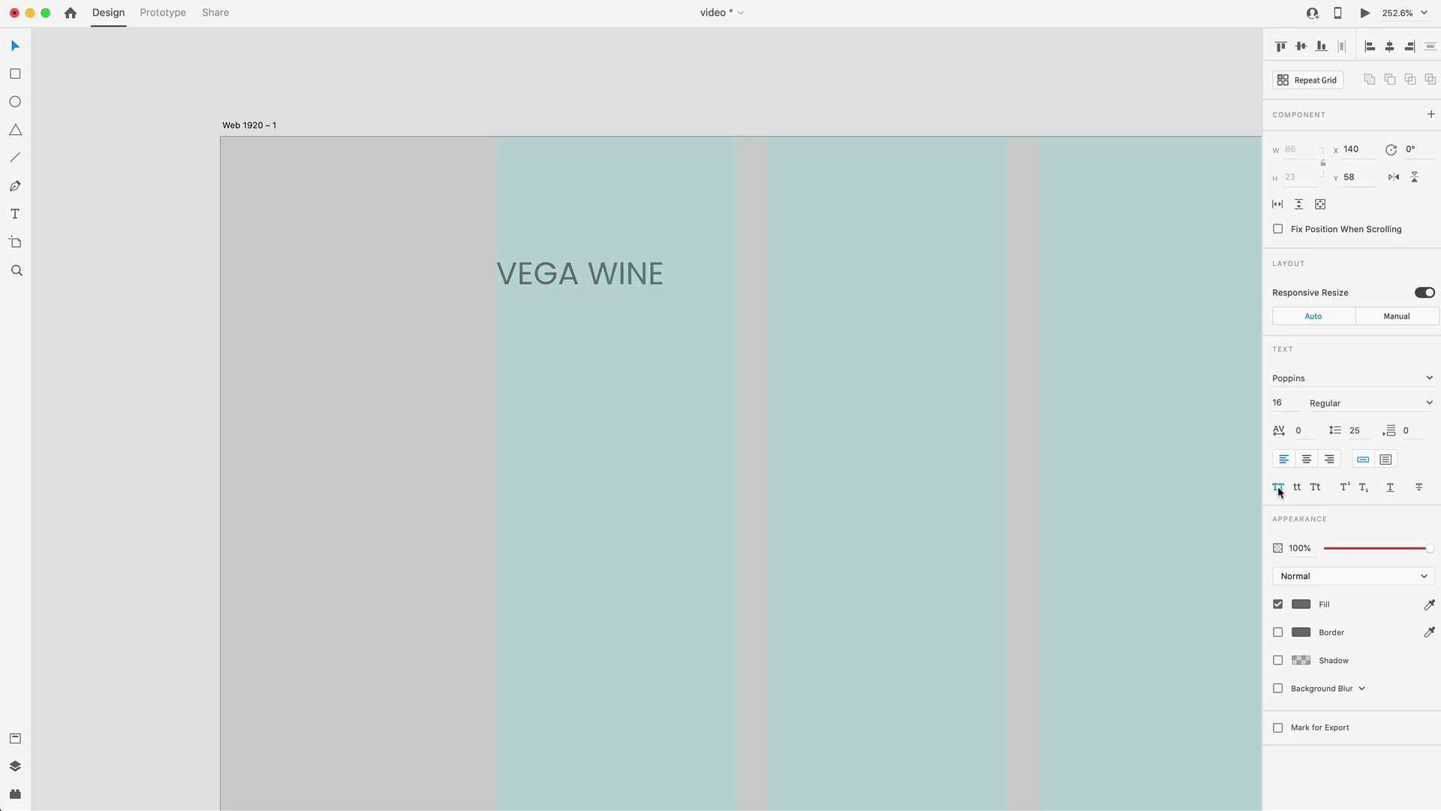
- Set the "VEGA WINE" logo text to Bebas Neue Bold at size 26
{"action": "left_click", "coordinate": [1321, 376]}
{"action": "type", "text": "Be"}
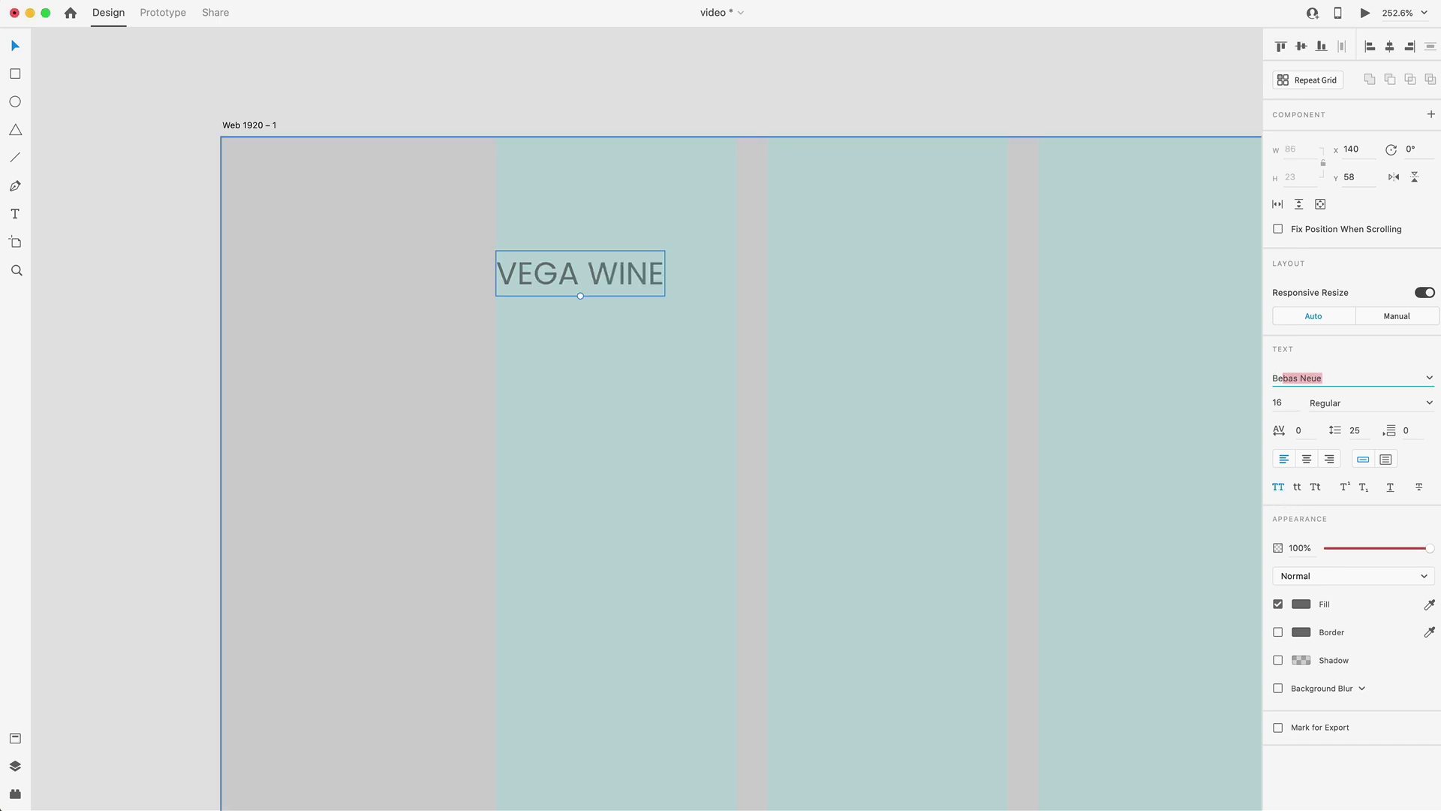
{"action": "type", "text": "bas"}
{"action": "key", "text": "Return"}
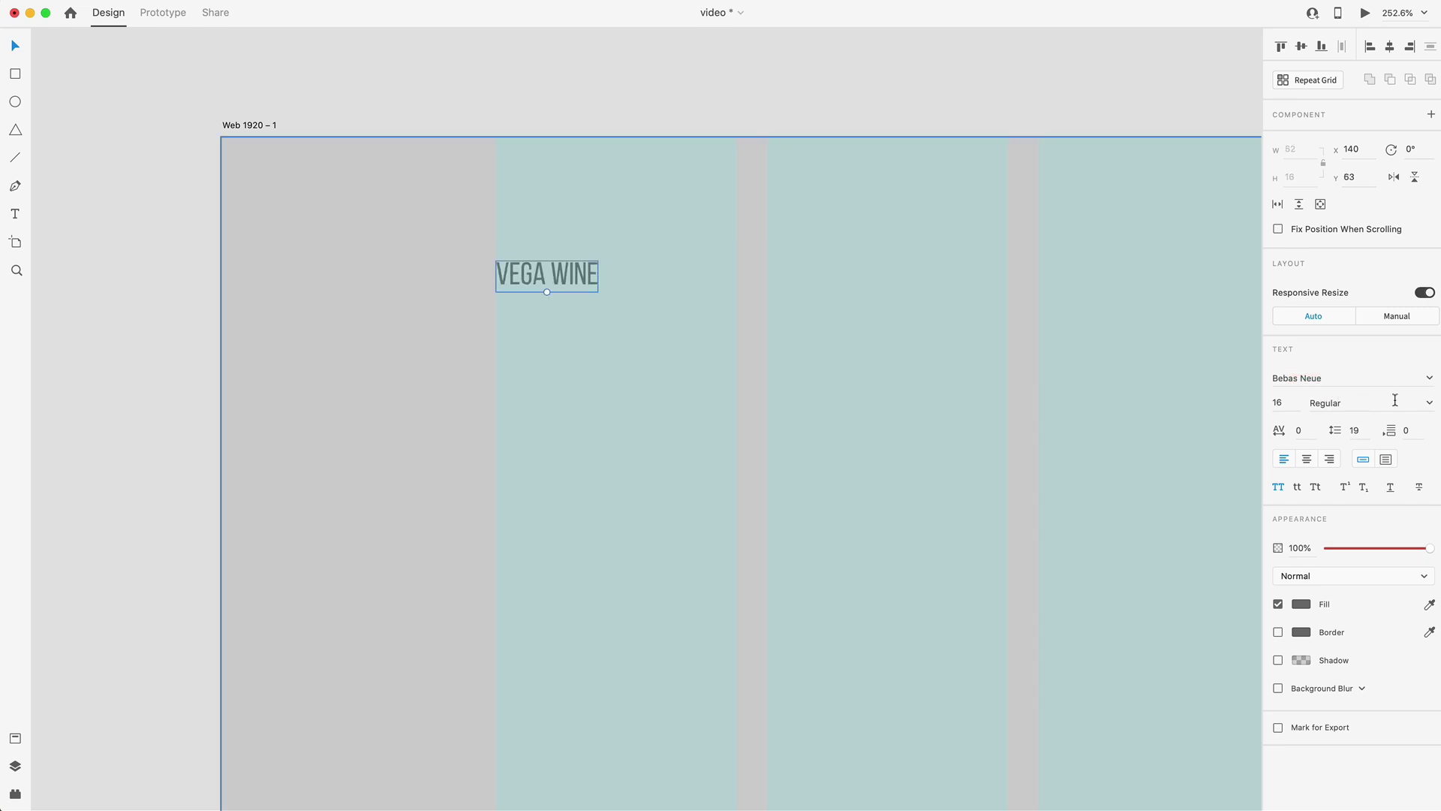
{"action": "left_click", "coordinate": [1431, 405]}
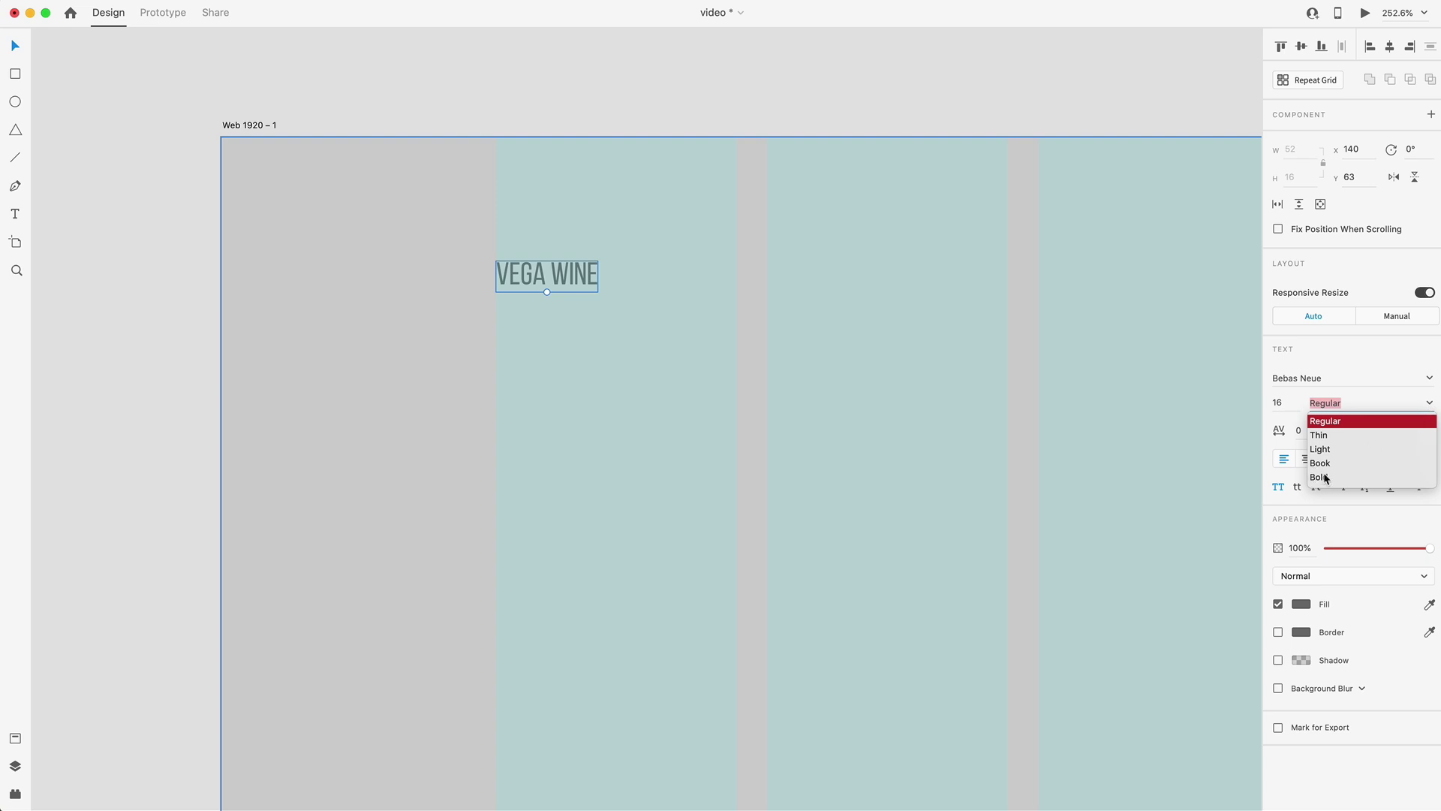
{"action": "left_click", "coordinate": [1325, 477]}
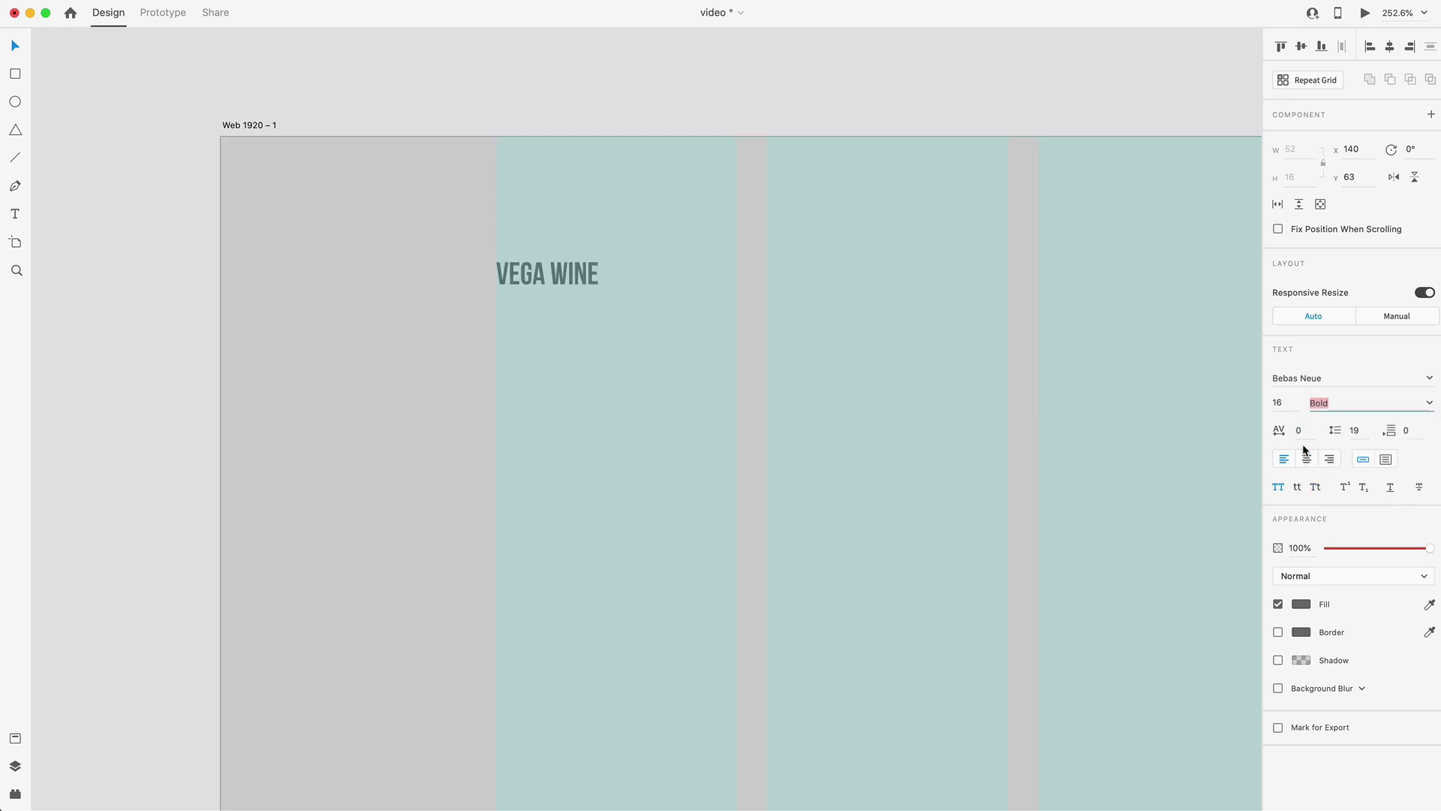
{"action": "left_click", "coordinate": [1282, 402]}
{"action": "type", "text": "26"}
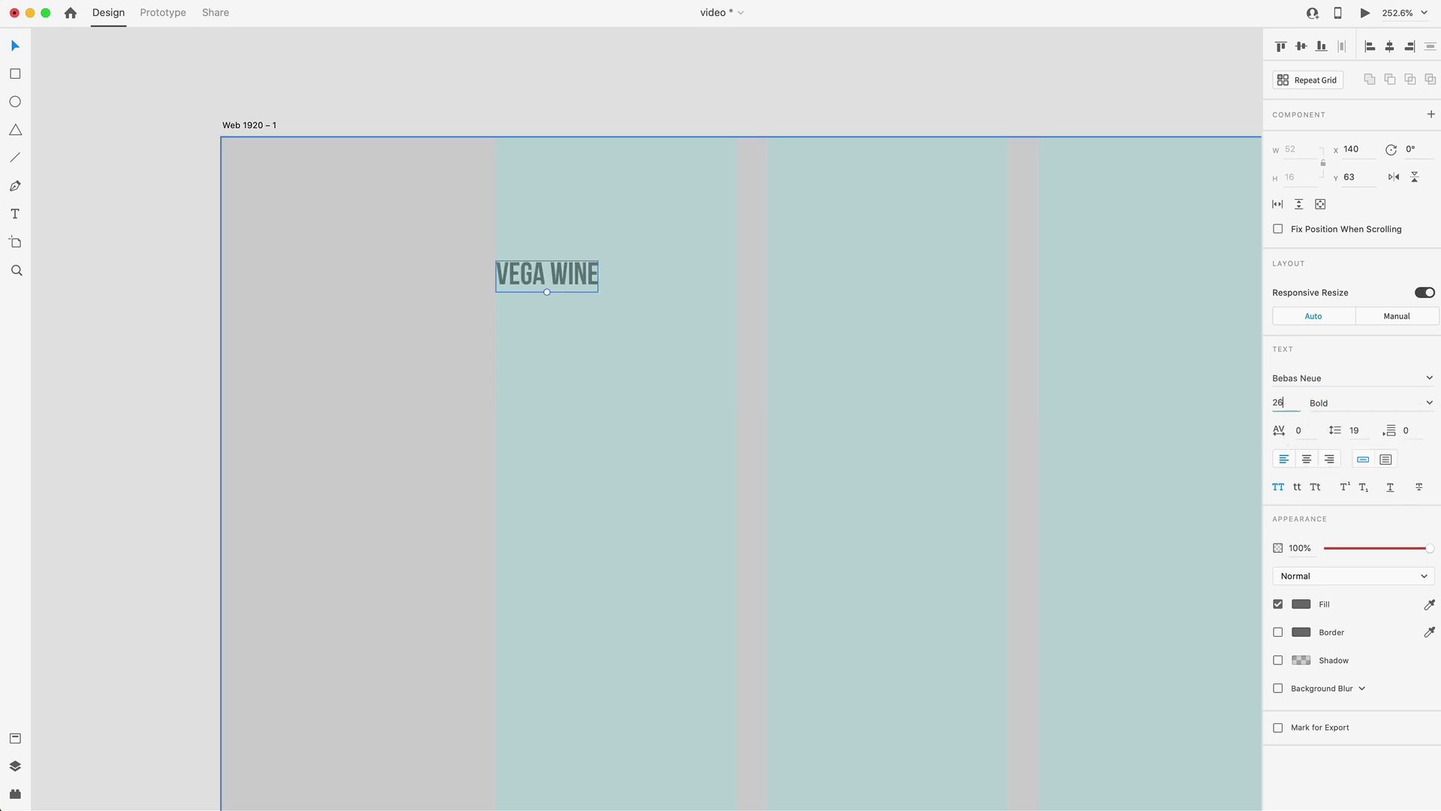
{"action": "key", "text": "Return"}
- Align the logo and the three navigation texts on their vertical middles and move them together down to Y 75
{"action": "scroll", "coordinate": [1117, 438], "scroll_direction": "down", "scroll_amount": 5}
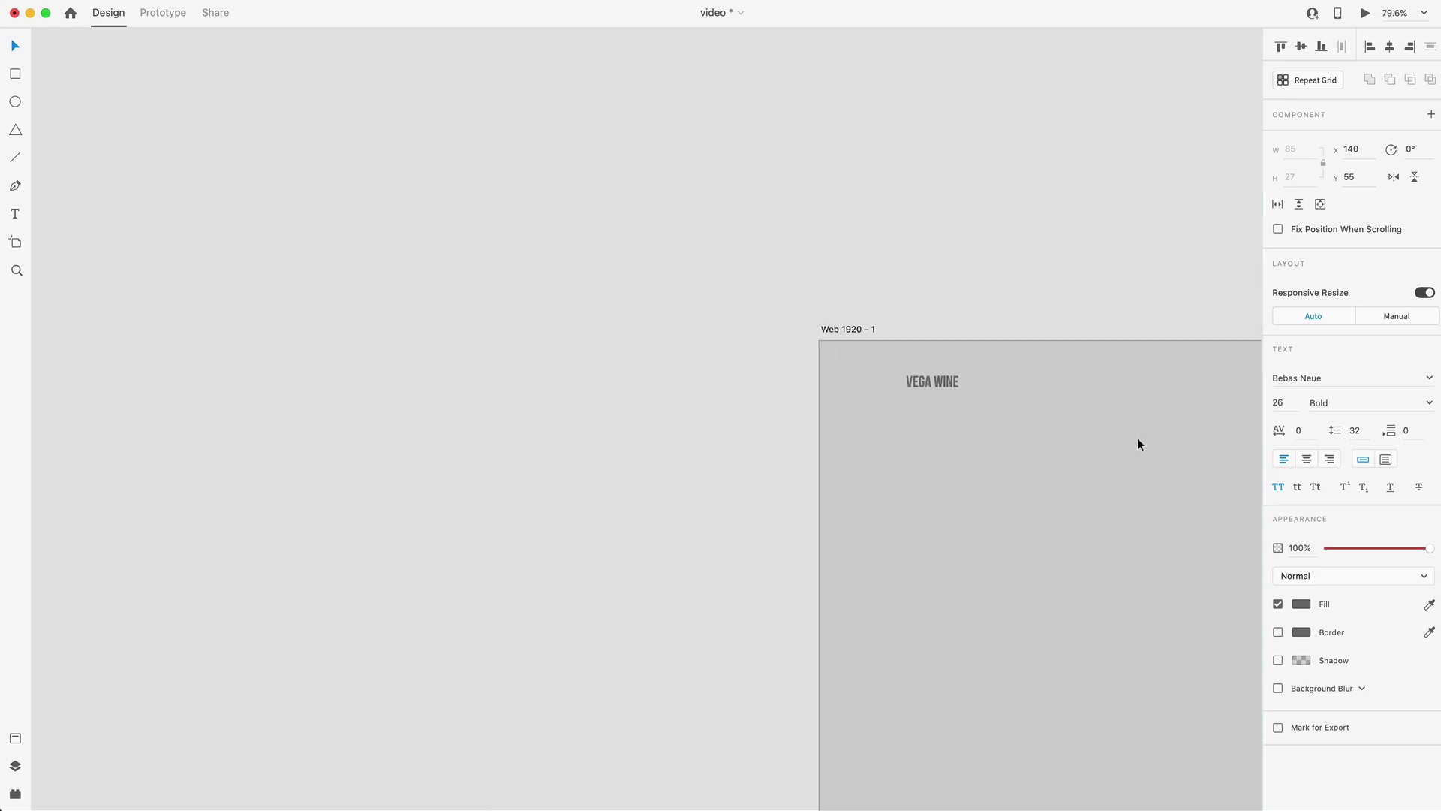
{"action": "key", "text": "super+shift+apostrophe"}
{"action": "scroll", "coordinate": [1131, 435], "scroll_direction": "right", "scroll_amount": 5}
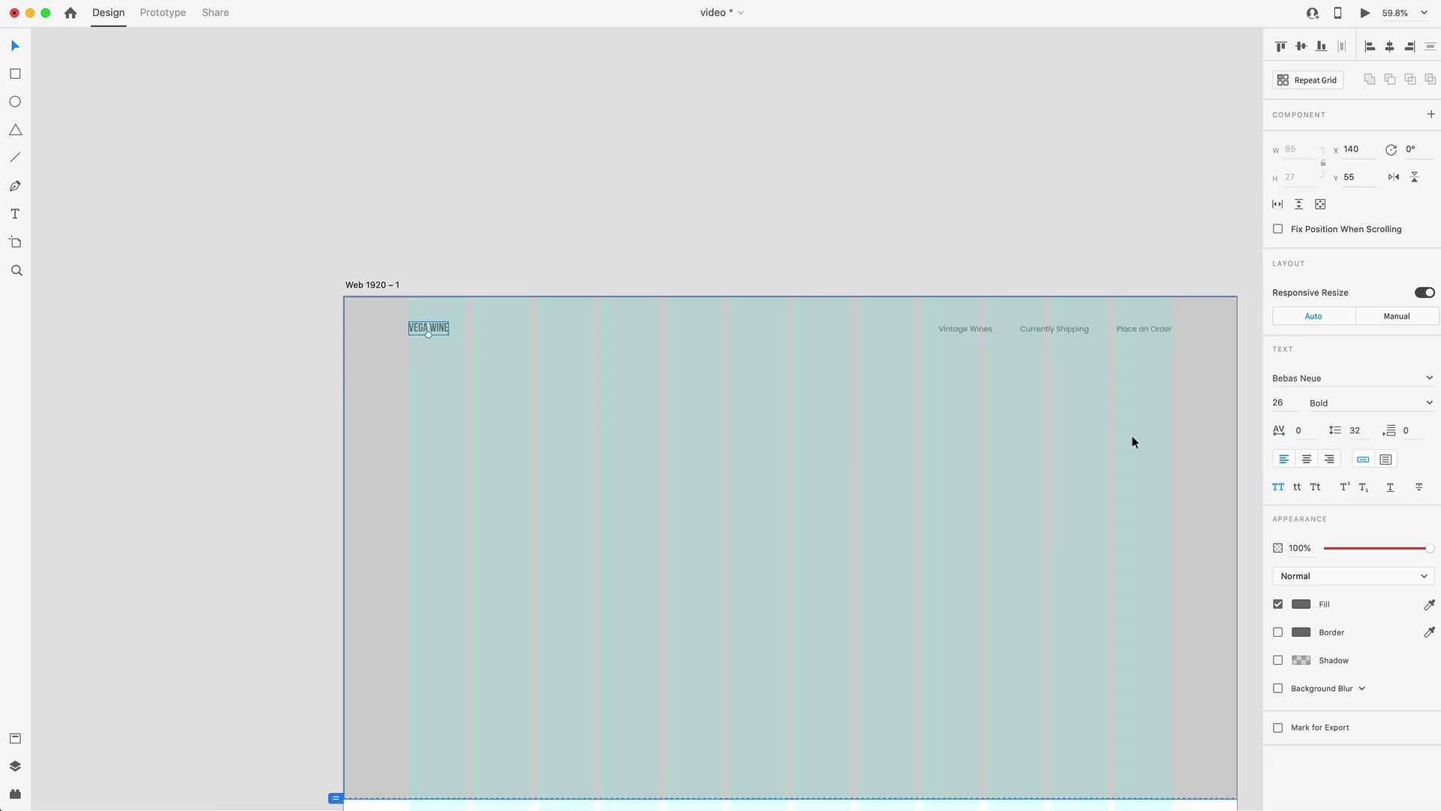
{"action": "left_click", "coordinate": [373, 315]}
{"action": "left_click_drag", "start_coordinate": [267, 308], "coordinate": [1231, 382]}
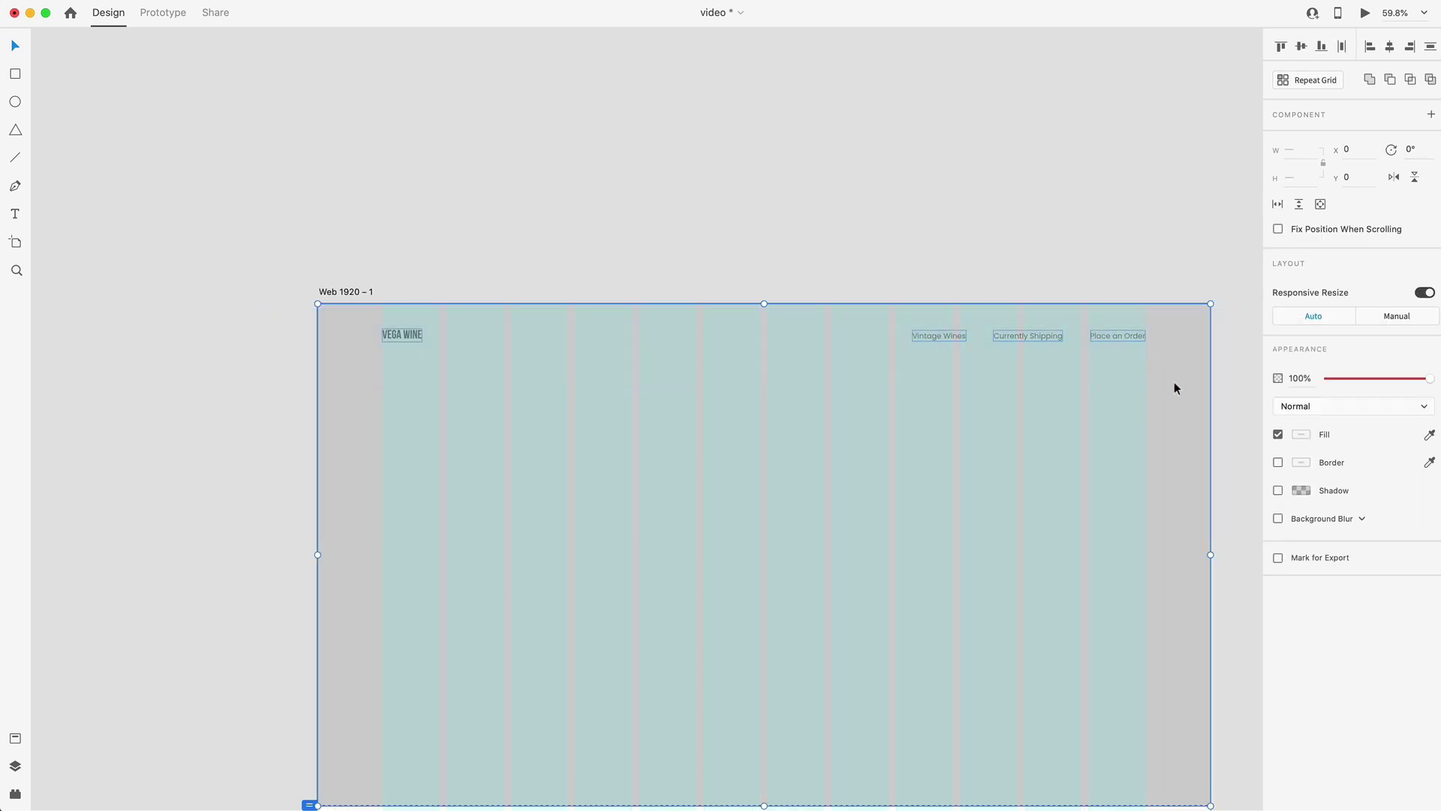
{"action": "key", "text": "super+a"}
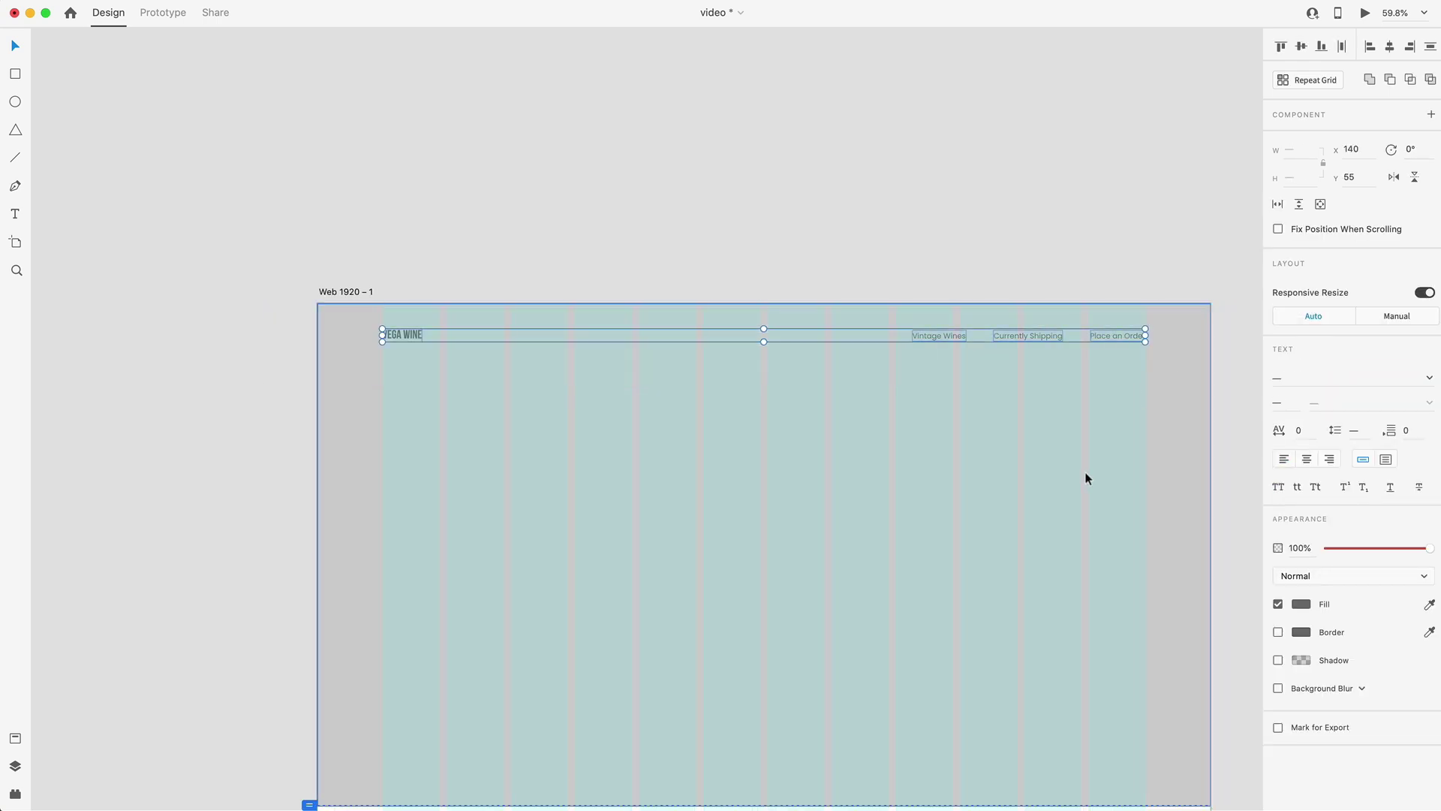
{"action": "left_click", "coordinate": [1302, 47]}
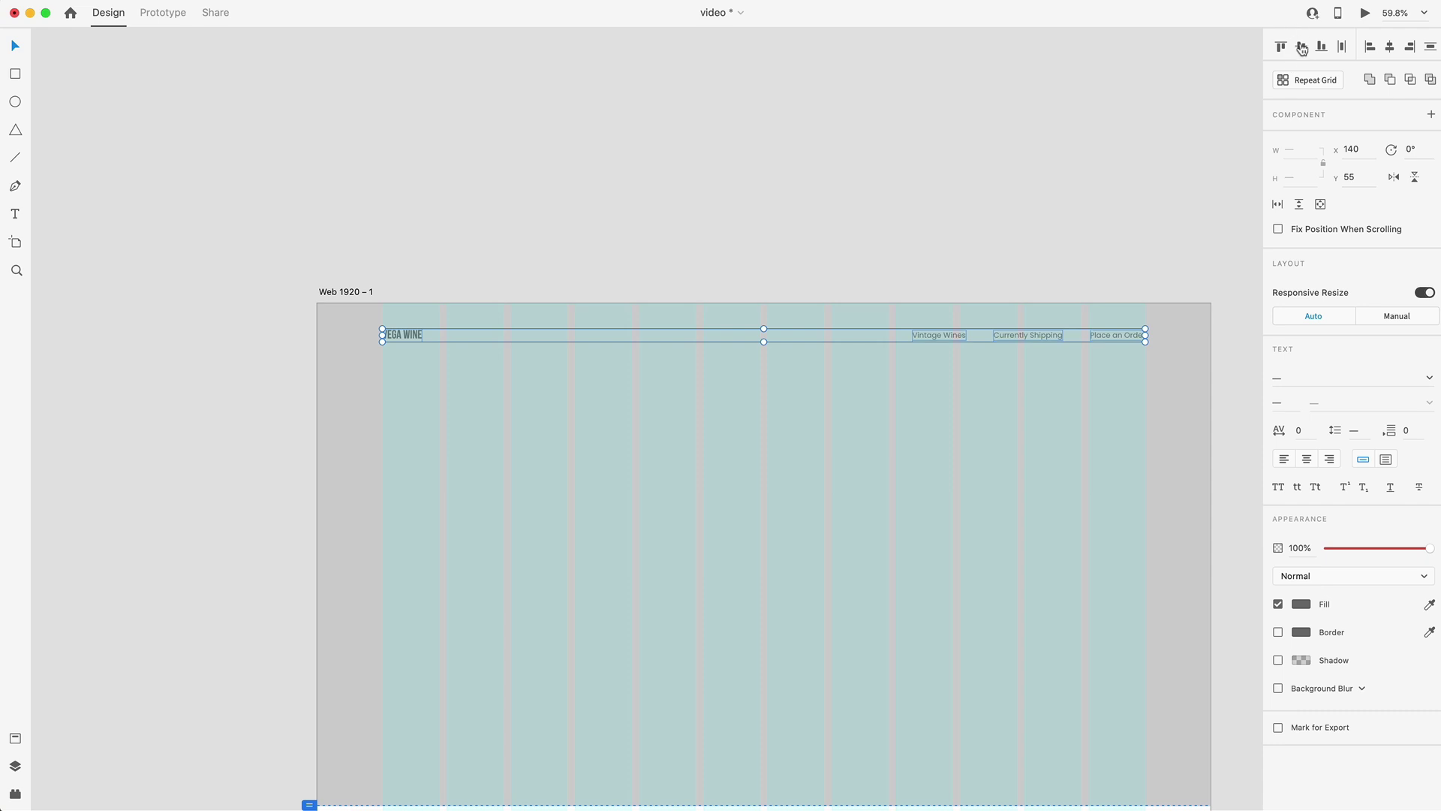
{"action": "key", "text": "alt"}
{"action": "key", "text": "shift+Down"}
{"action": "key", "text": "shift+Down"}
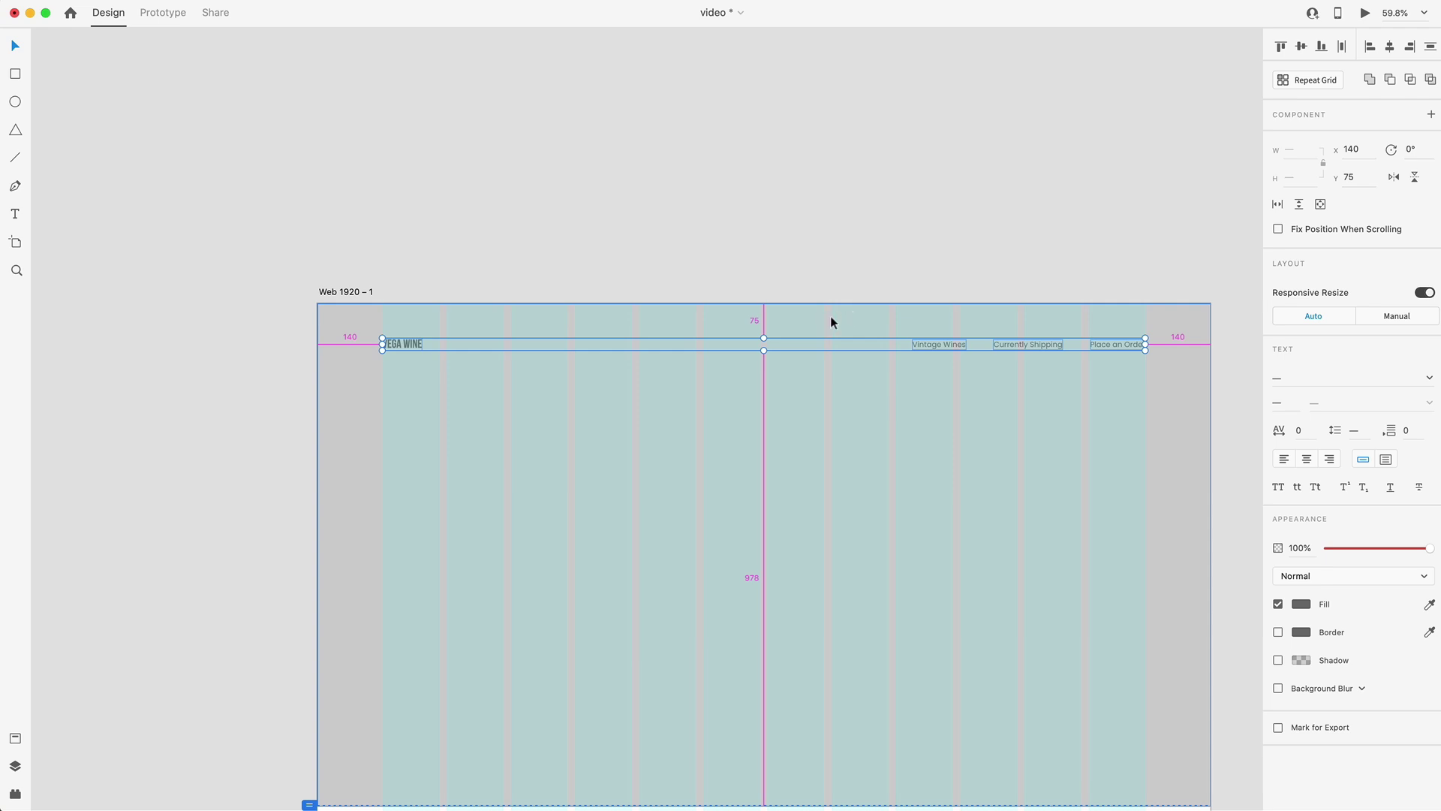
- Draw a text box about 552 by 436 in the hero at the second column and enter "Modern wine for a modern palate."
{"action": "left_click", "coordinate": [984, 173]}
{"action": "scroll", "coordinate": [950, 422], "scroll_direction": "down", "scroll_amount": 3}
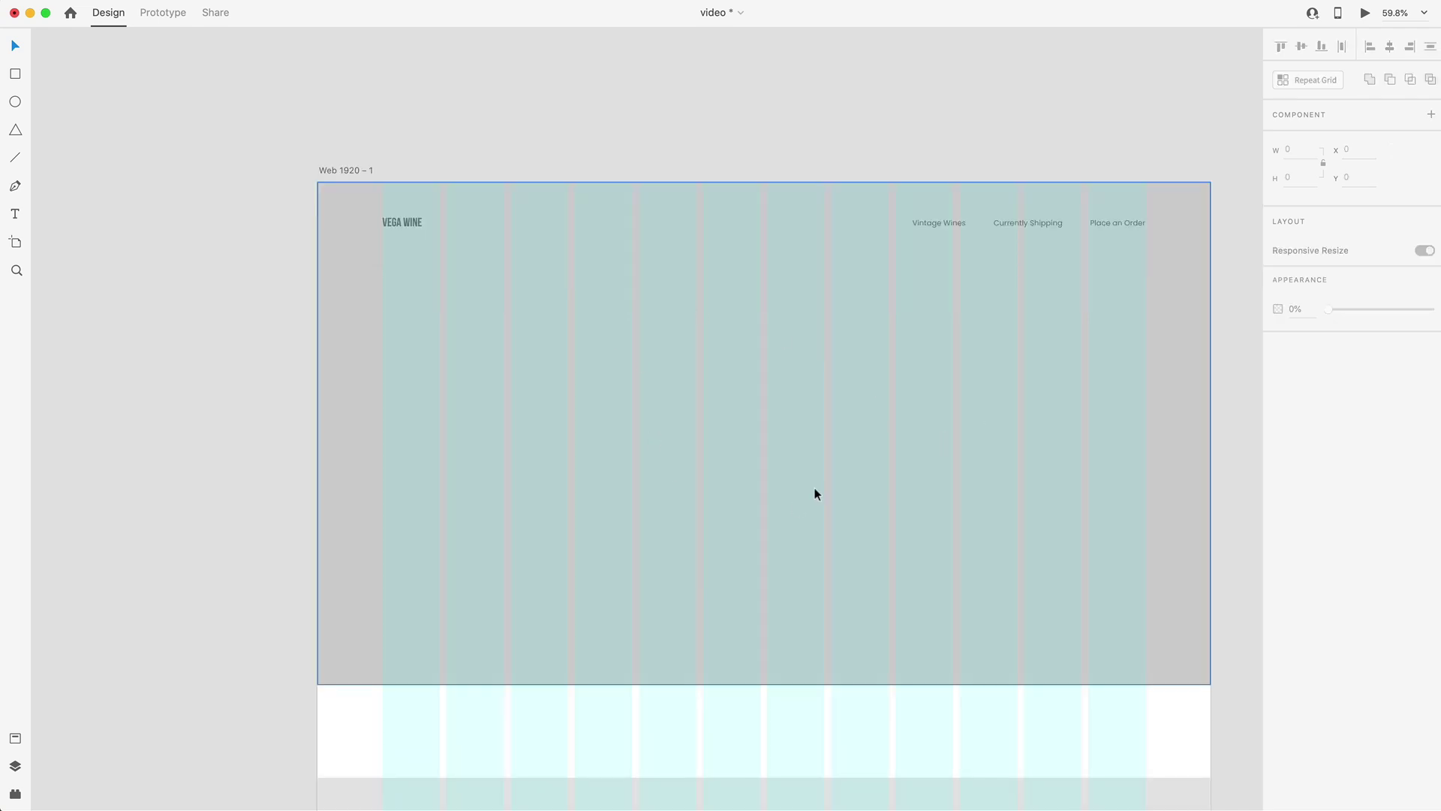
{"action": "key", "text": "t"}
{"action": "left_click_drag", "start_coordinate": [447, 276], "coordinate": [709, 479]}
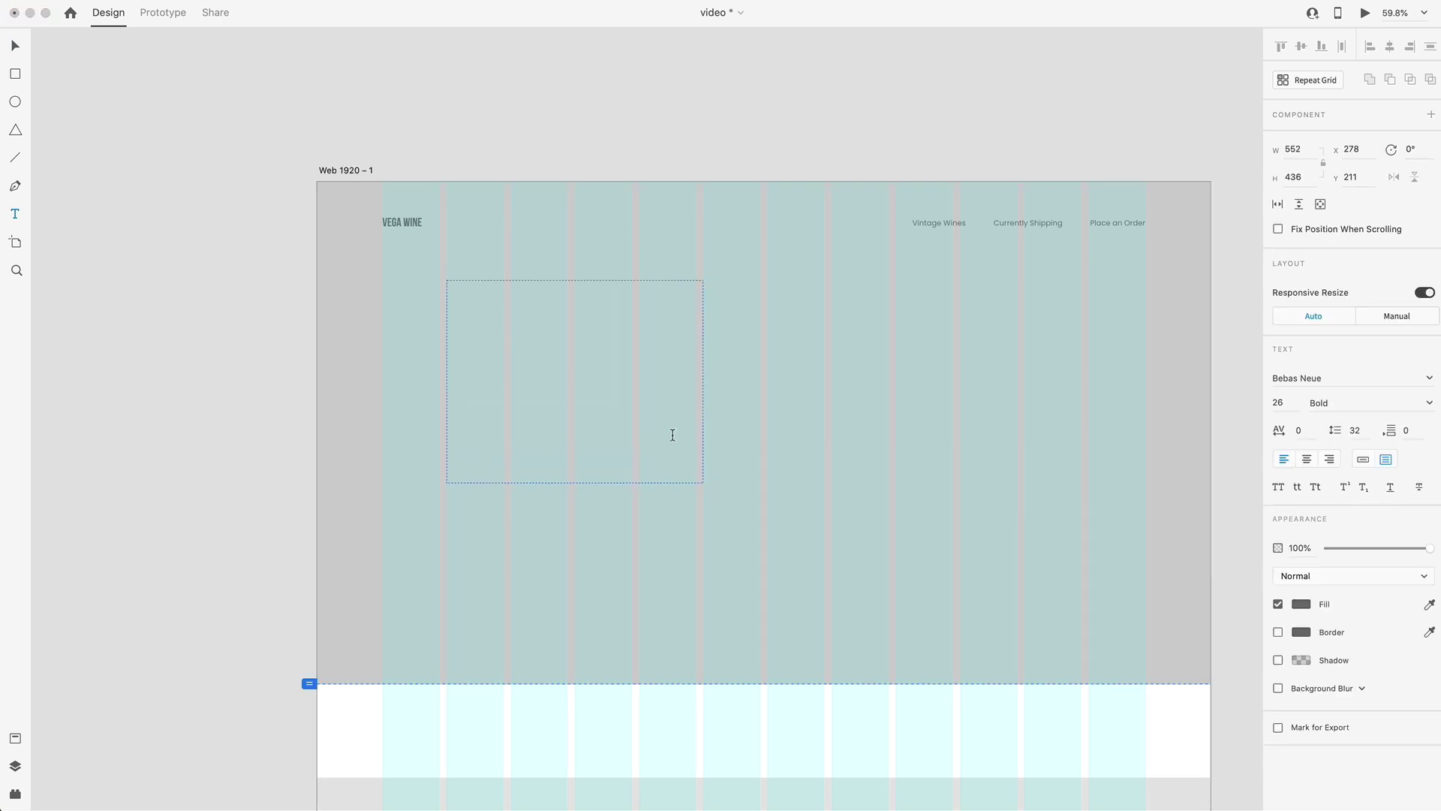
{"action": "type", "text": "MODERN WINE FOR A MODERN PALATE."}
{"action": "left_click", "coordinate": [16, 46]}
- Set the hero headline to Poppins Medium at size 80 in sentence case
{"action": "left_click", "coordinate": [1351, 381]}
{"action": "type", "text": "Poppins"}
{"action": "key", "text": "Return"}
{"action": "double_click", "coordinate": [1287, 402]}
{"action": "type", "text": "80"}
{"action": "key", "text": "Return"}
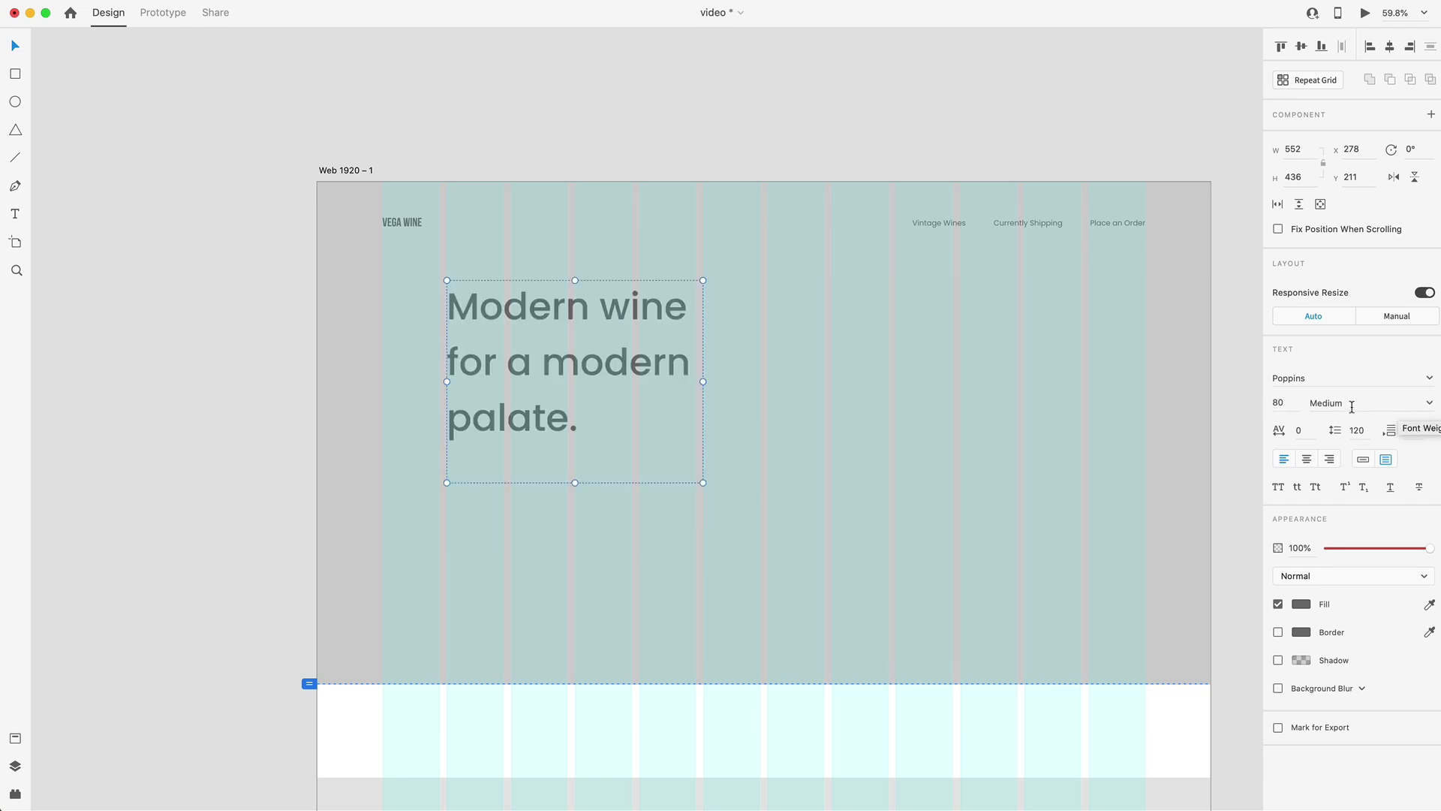
- Set the headline's line spacing to 96 and shrink its text box height to fit the three lines
{"action": "double_click", "coordinate": [1356, 430]}
{"action": "type", "text": "96"}
{"action": "key", "text": "Return"}
{"action": "left_click", "coordinate": [642, 475]}
{"action": "double_click", "coordinate": [576, 483]}
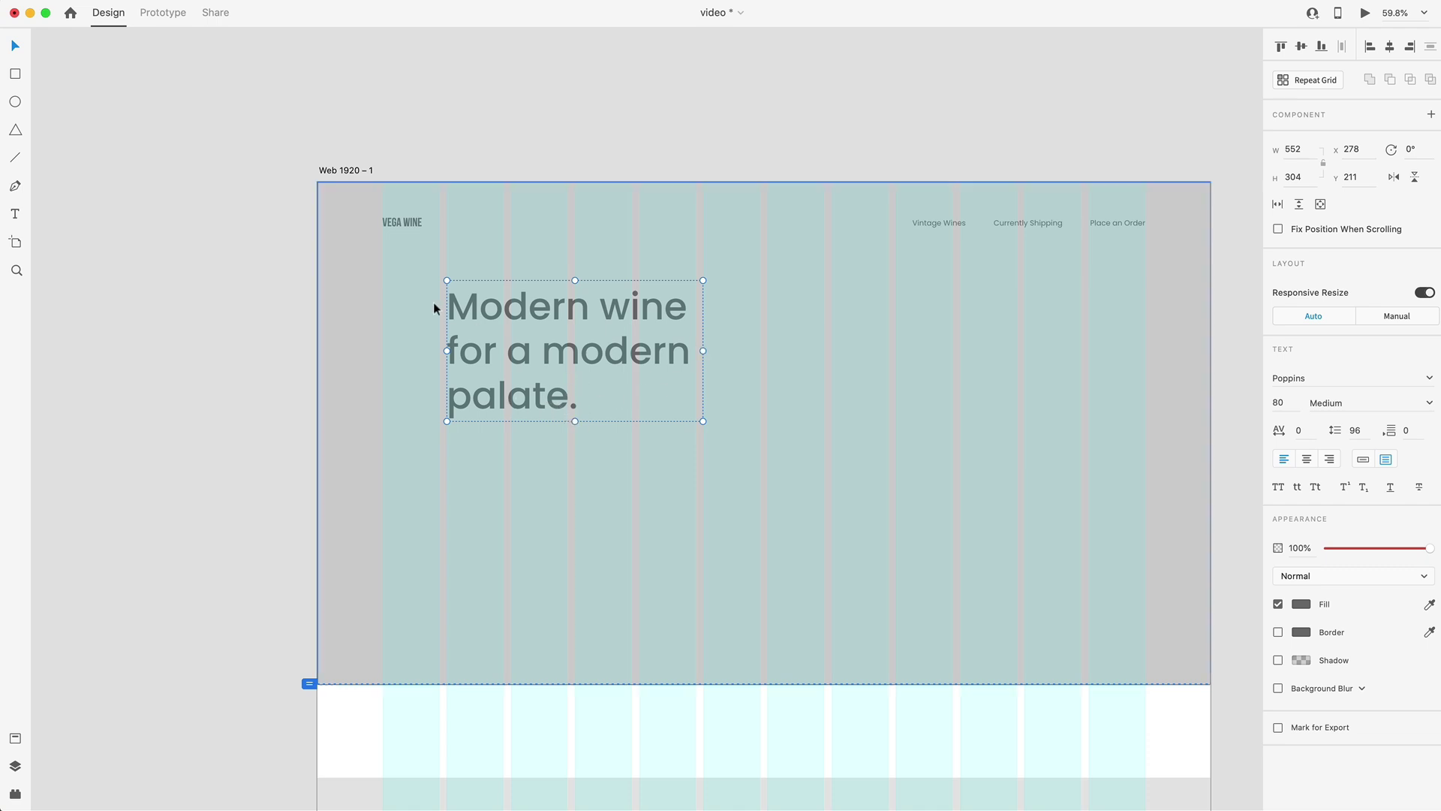
- Move the headline down to Y 227 and narrow its text box to a width of 536
{"action": "left_click_drag", "start_coordinate": [488, 311], "coordinate": [492, 339]}
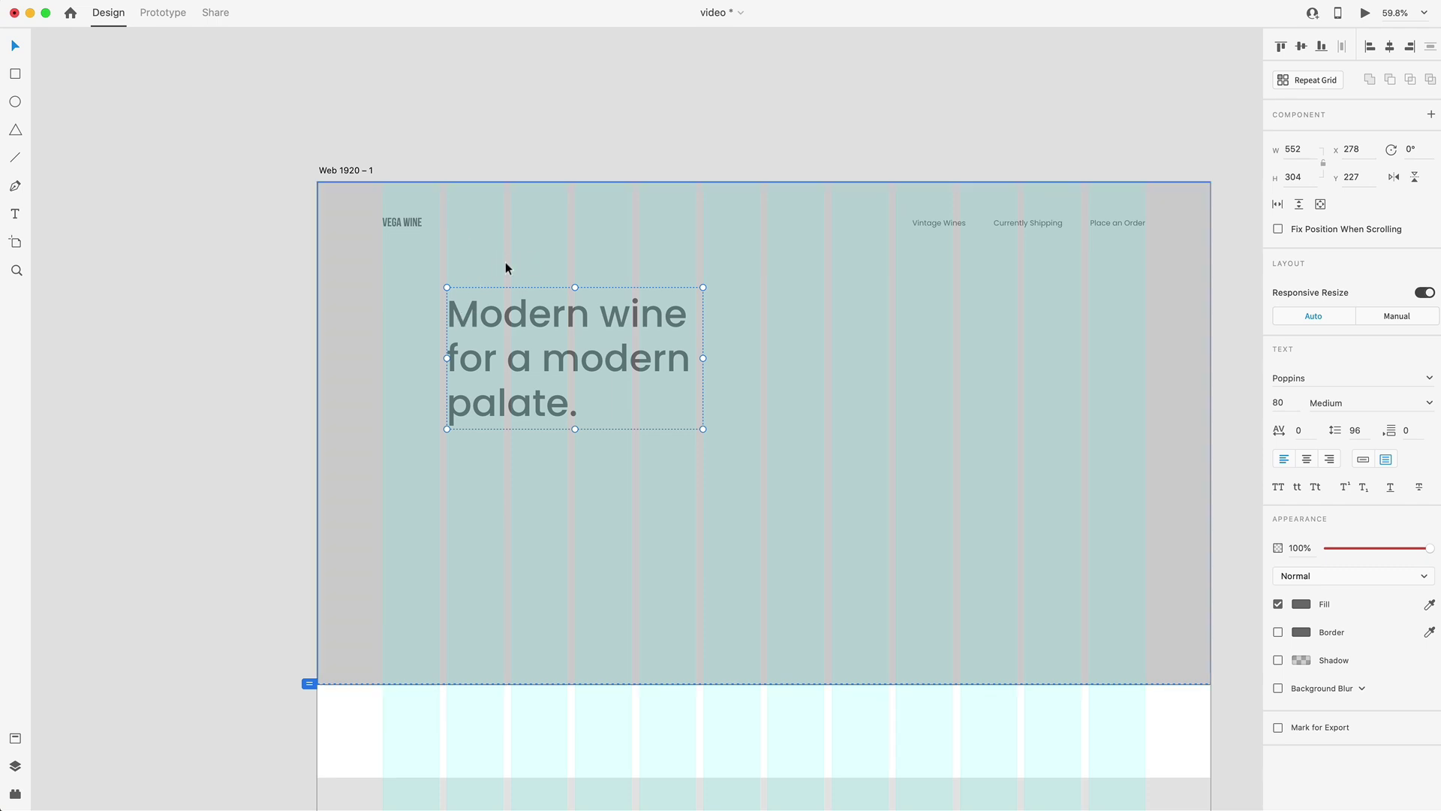
{"action": "left_click_drag", "start_coordinate": [703, 358], "coordinate": [695, 358]}
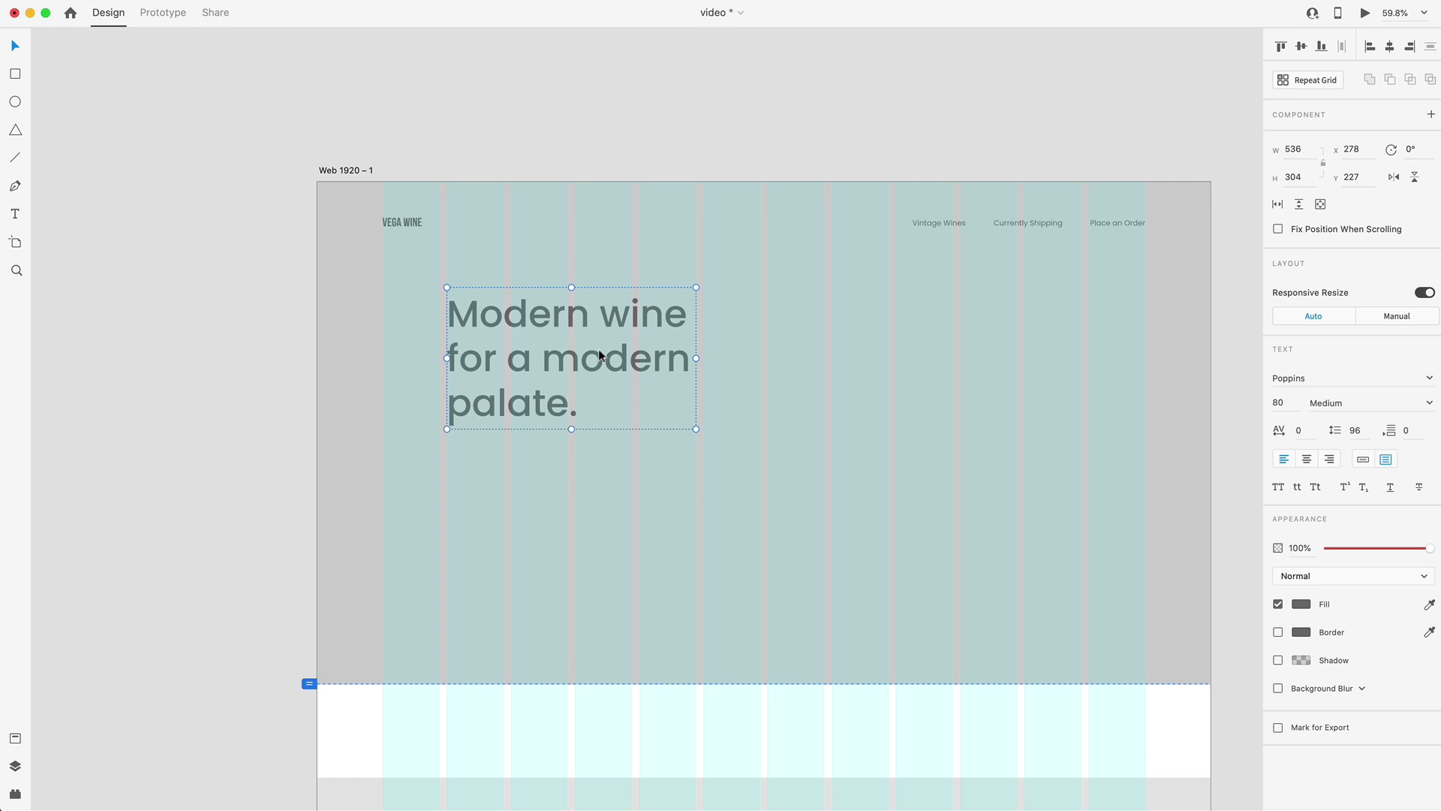
- Draw a button rectangle about 312 by 93 below the headline, starting at its edge at X 278, Y 586
{"action": "scroll", "coordinate": [566, 338], "scroll_direction": "down", "scroll_amount": 2}
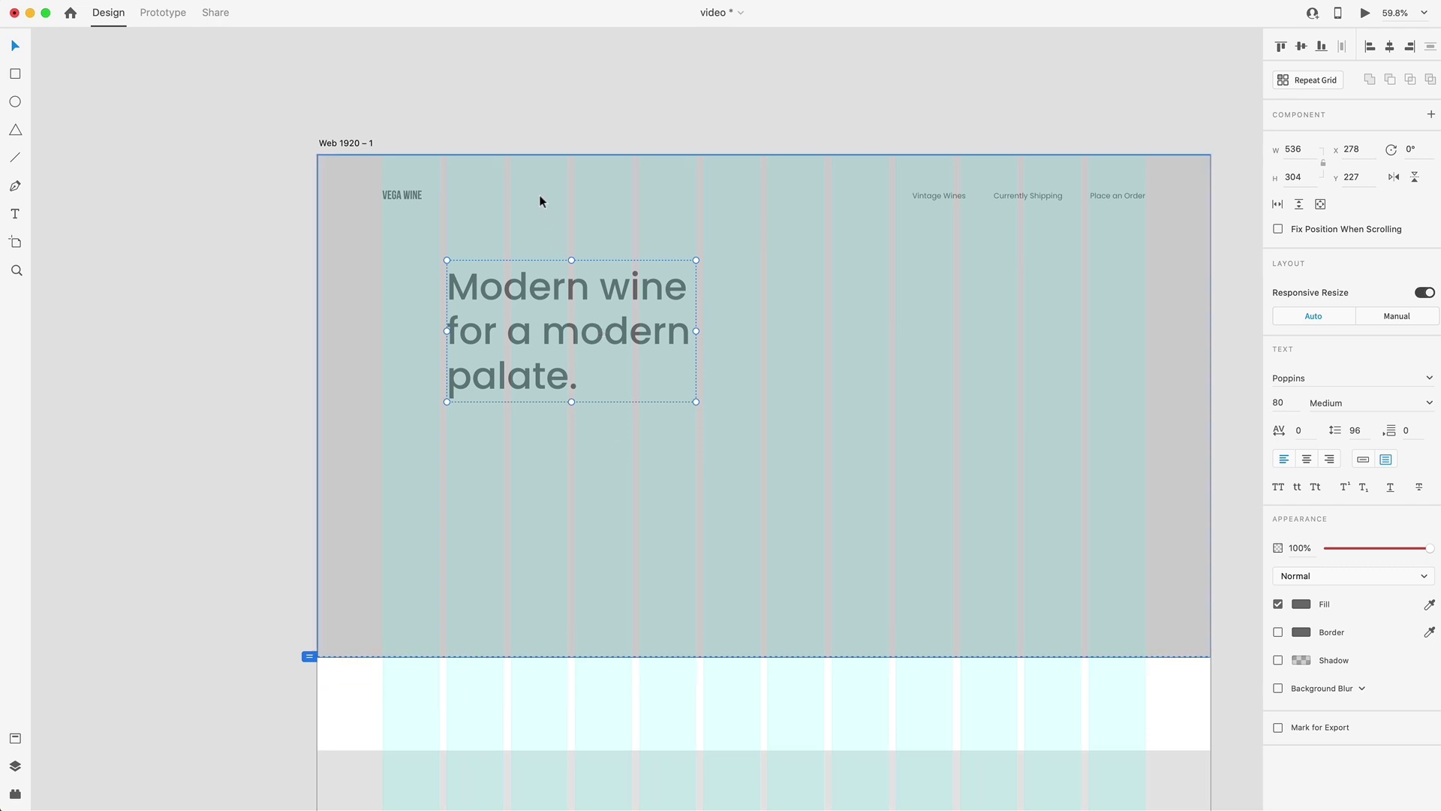
{"action": "key", "text": "r"}
{"action": "left_click_drag", "start_coordinate": [448, 428], "coordinate": [569, 477]}
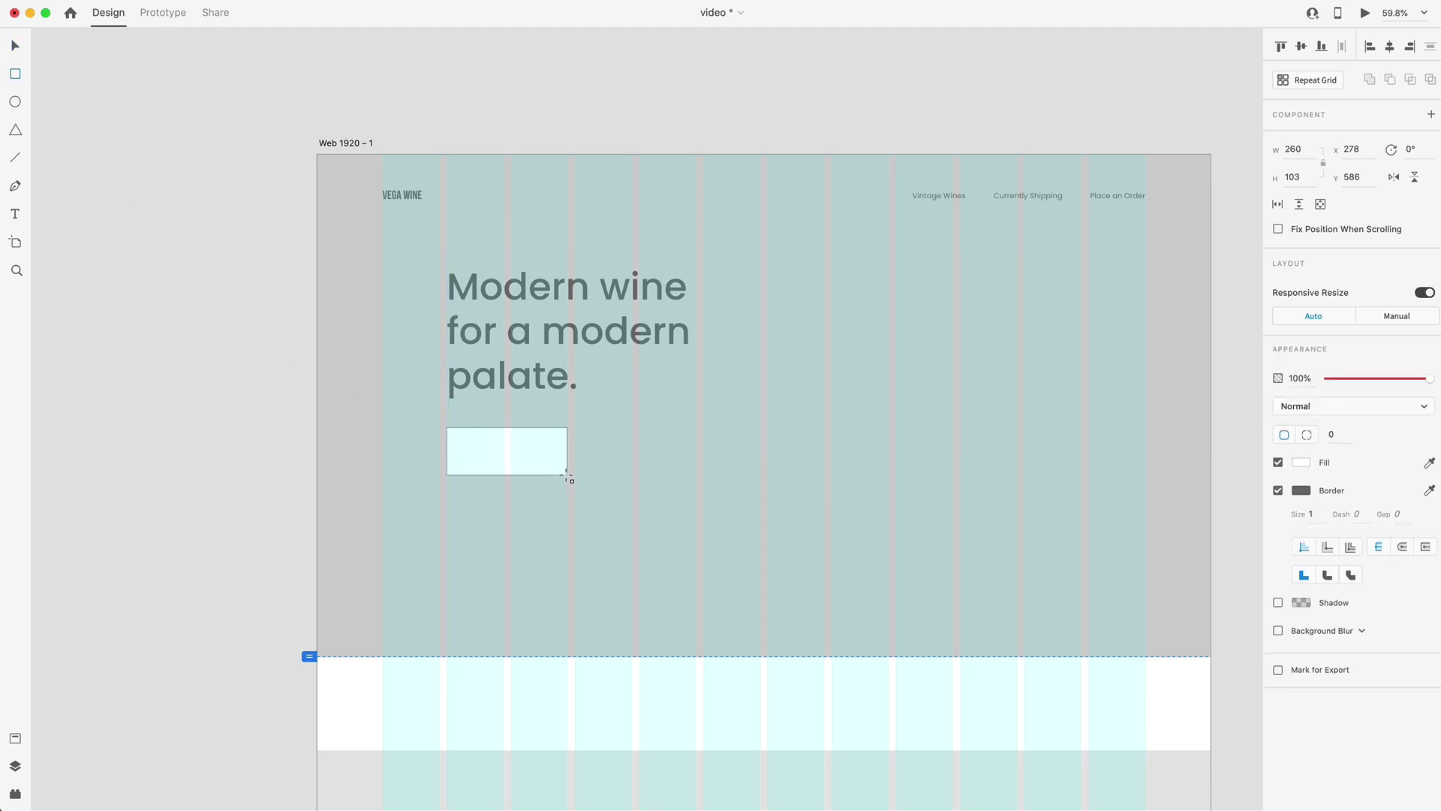
- Add the text "Place an Order" at size 16 and centre it on the button rectangle
{"action": "type", "text": "er"}
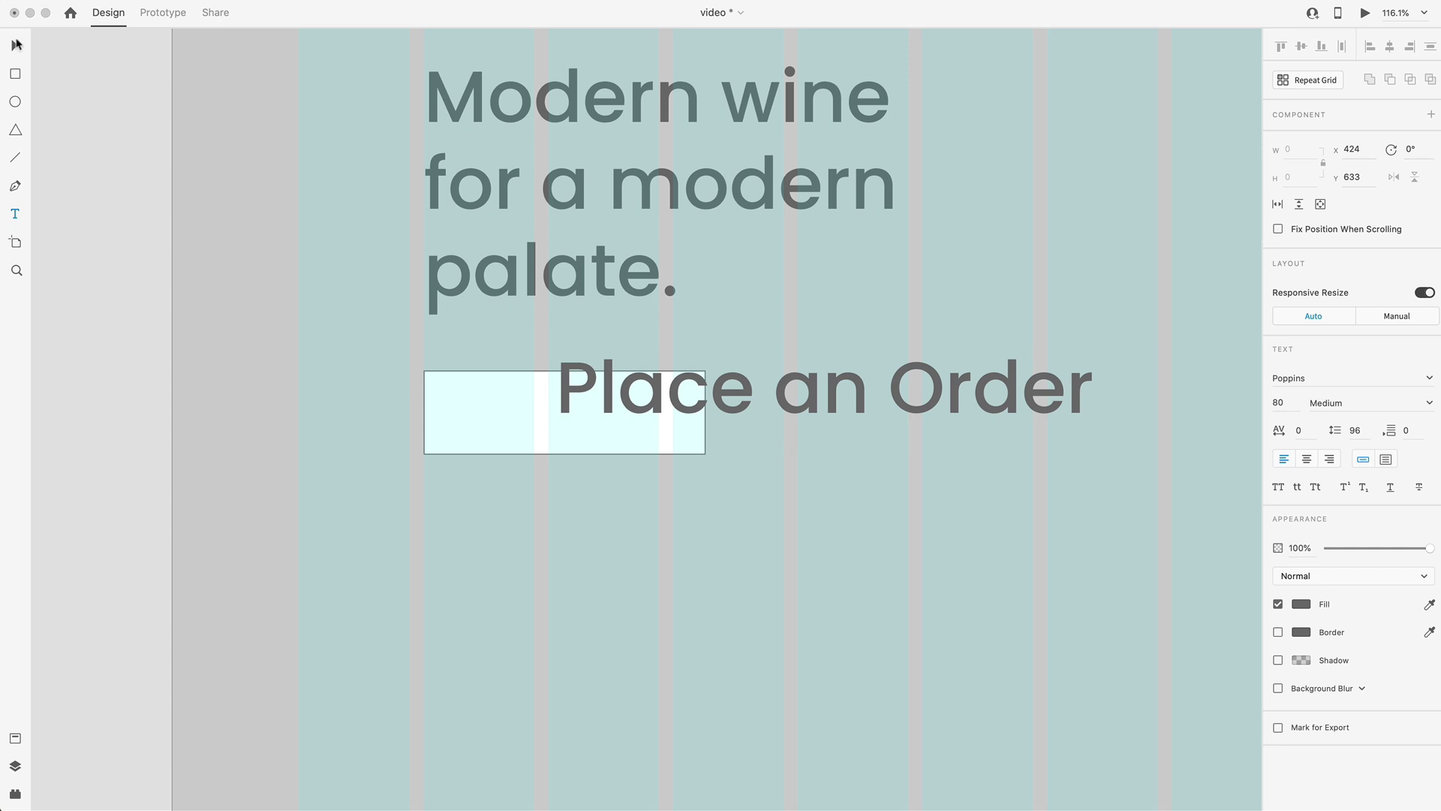
{"action": "key", "text": "Escape"}
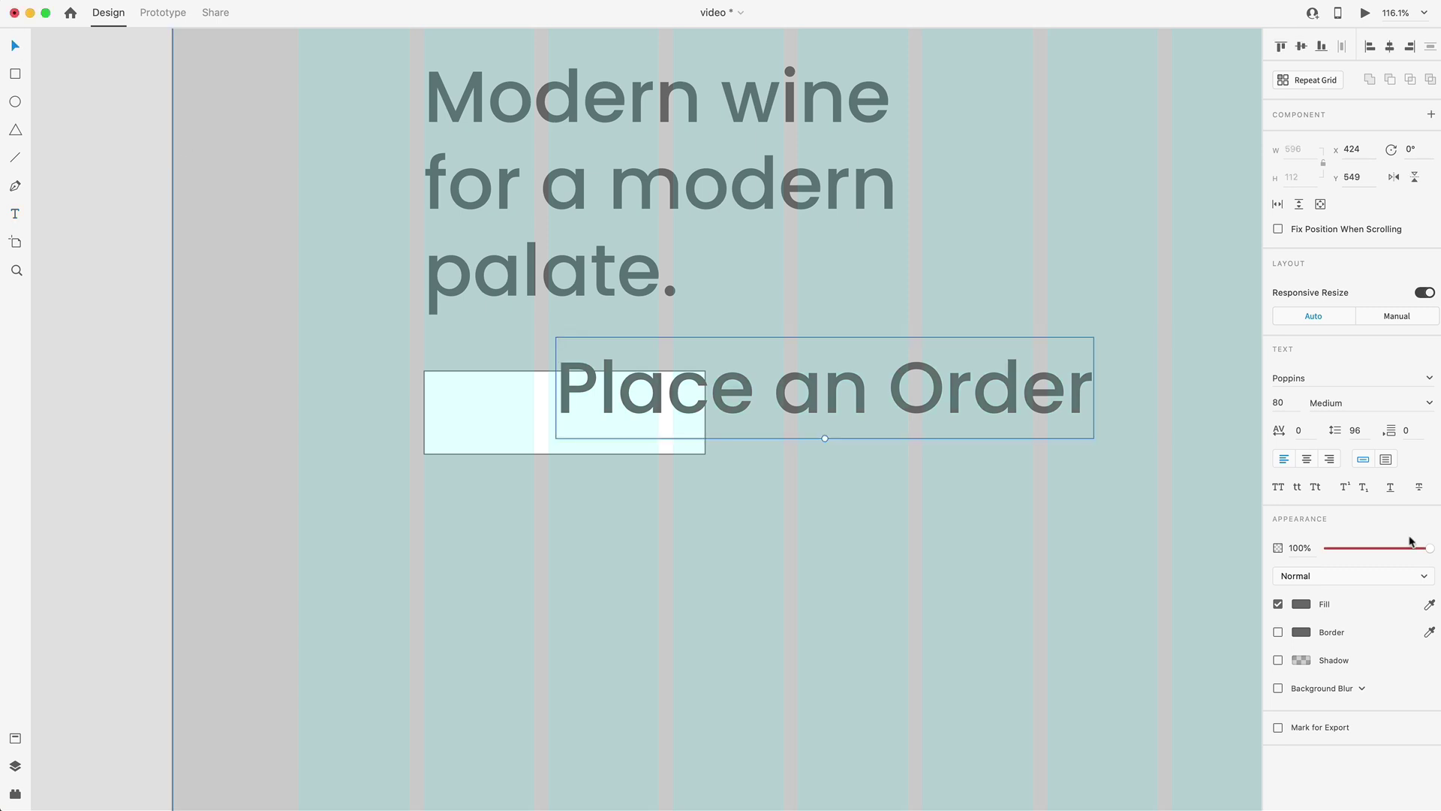
{"action": "left_click", "coordinate": [1280, 402]}
{"action": "type", "text": "16"}
{"action": "key", "text": "Return"}
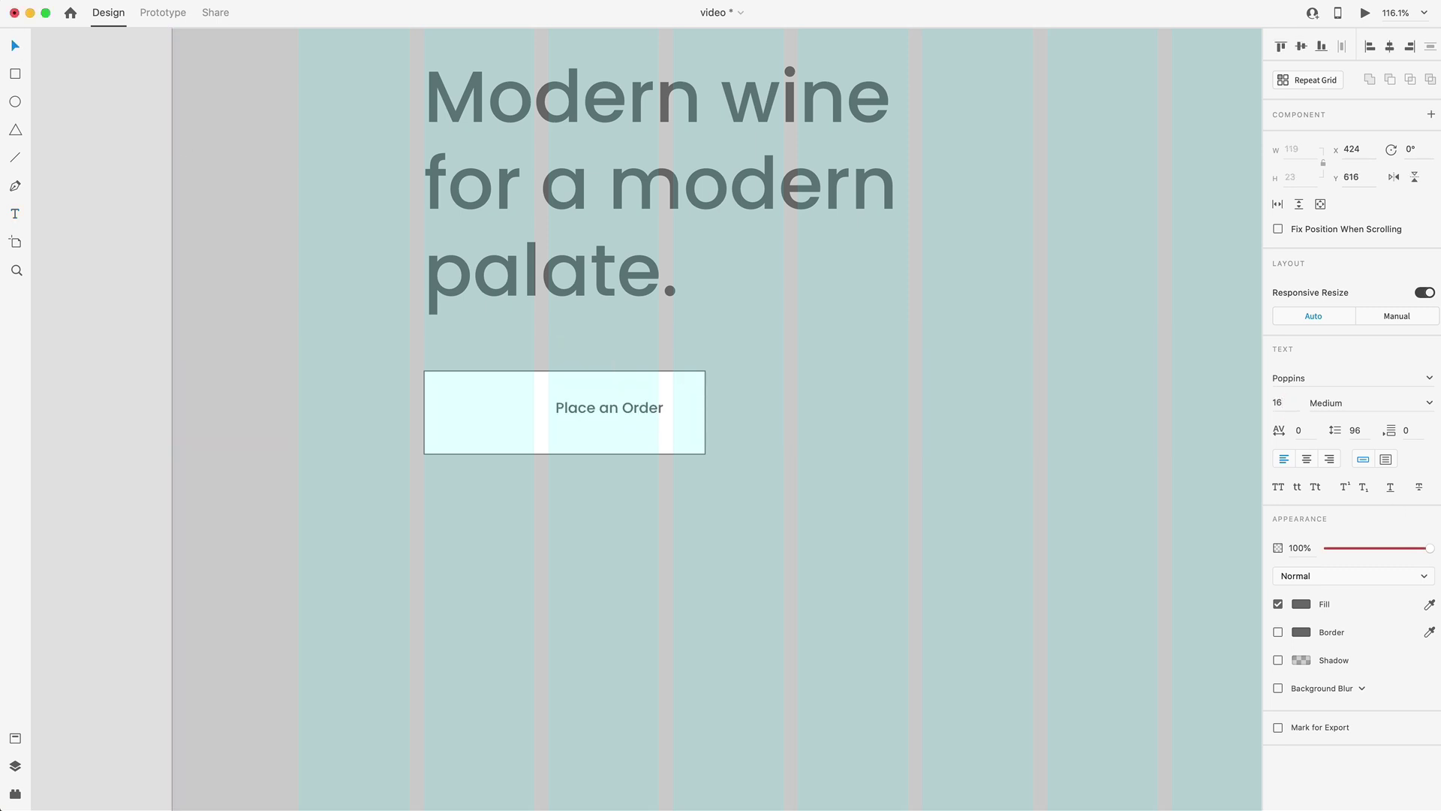
{"action": "left_click_drag", "start_coordinate": [620, 409], "coordinate": [563, 412]}
- Shrink the button rectangle symmetrically around its label to 280 wide and 69 high
{"action": "left_click", "coordinate": [598, 398]}
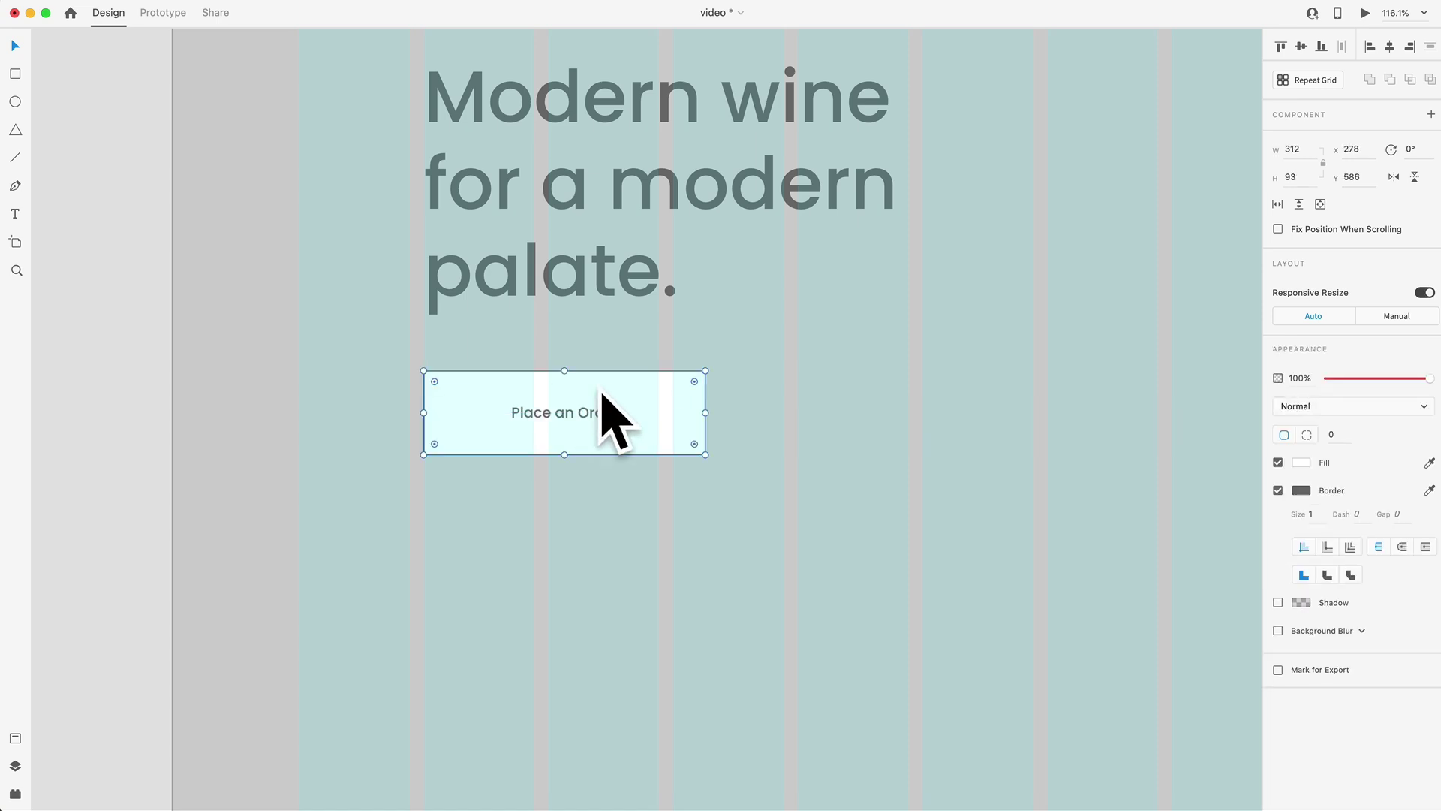
{"action": "key", "text": "alt"}
{"action": "left_click_drag", "start_coordinate": [566, 370], "coordinate": [564, 381]}
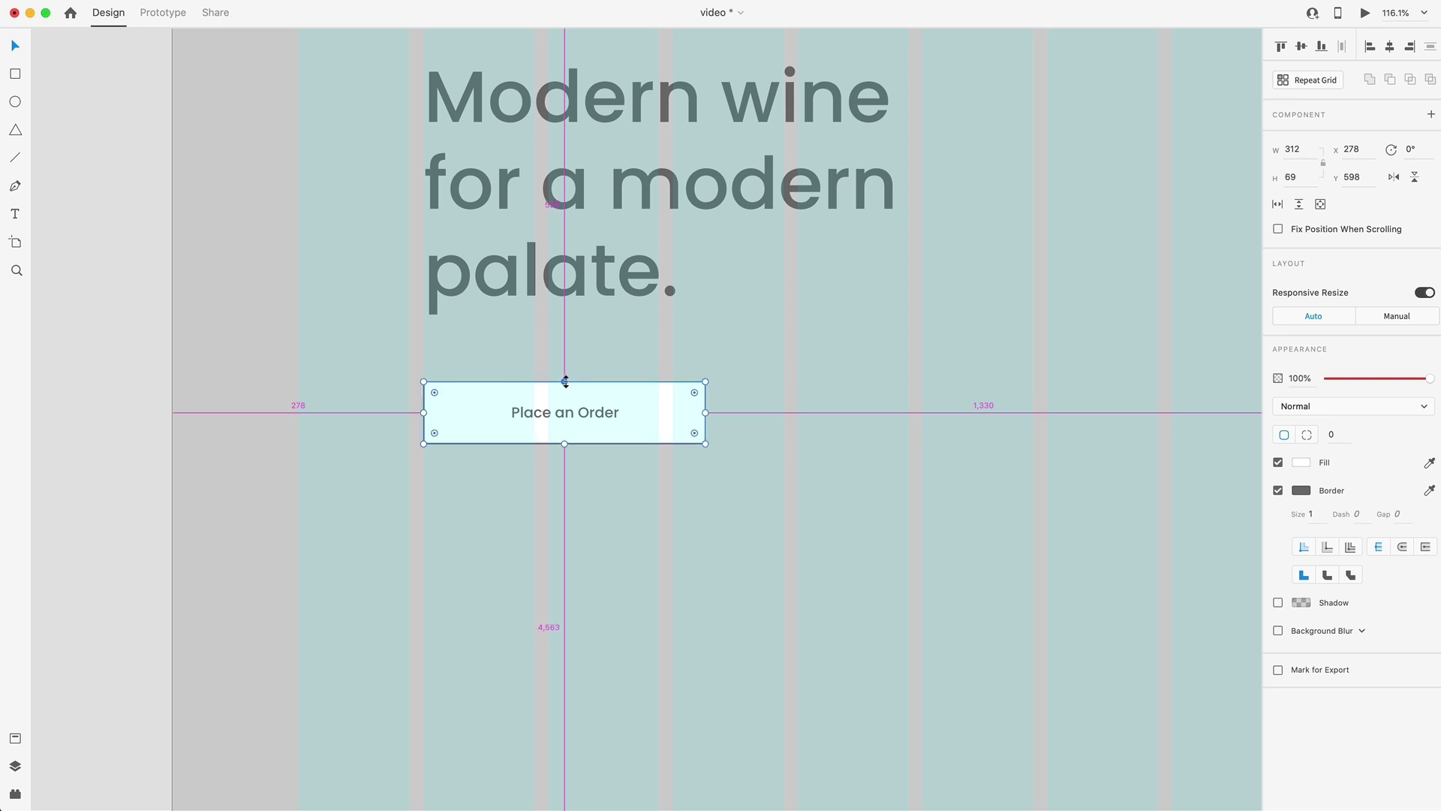
{"action": "key", "text": "alt"}
{"action": "left_click_drag", "start_coordinate": [706, 413], "coordinate": [693, 414]}
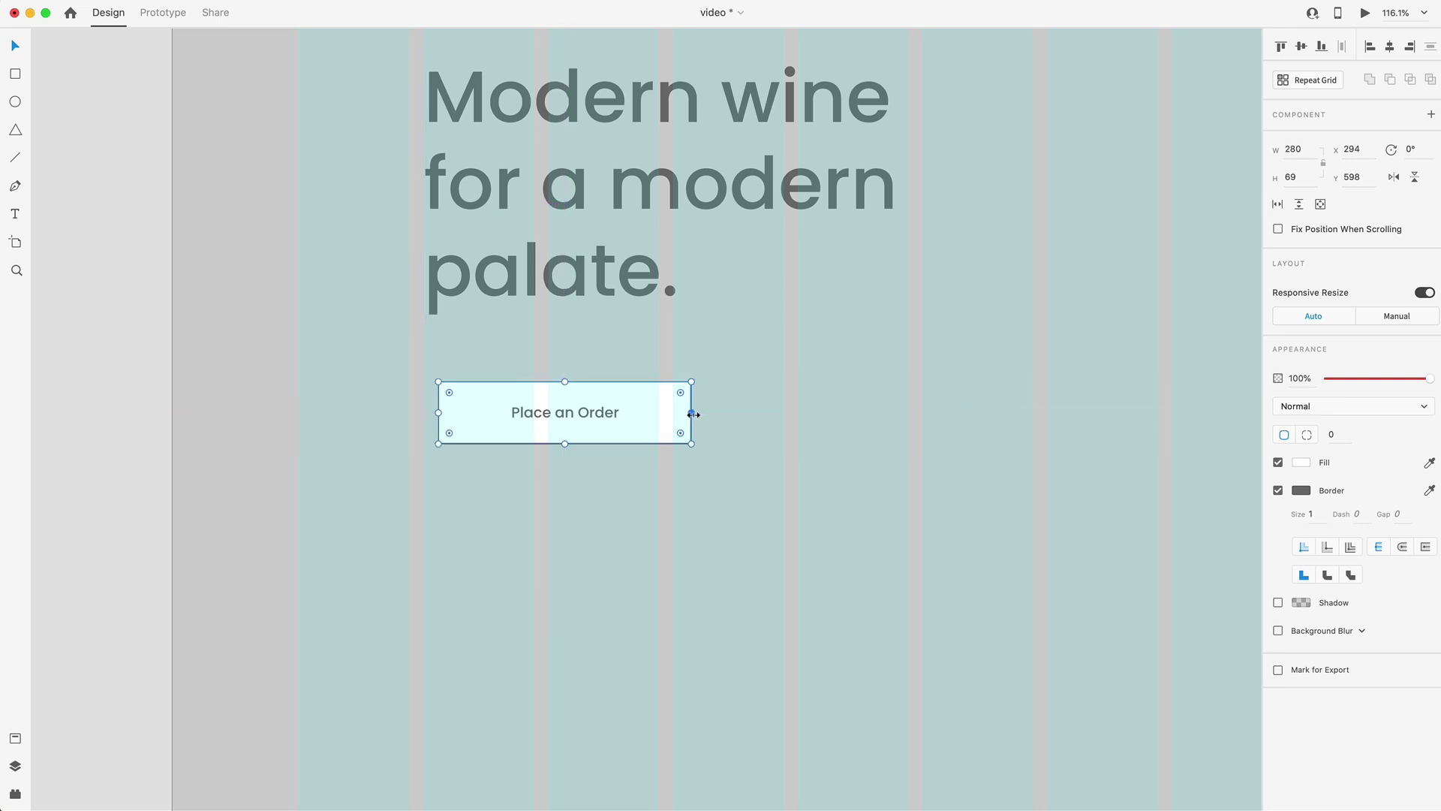
- Move the button rectangle and its label together to X 278, Y 581, in line with the headline's edge
{"action": "left_click", "coordinate": [603, 422], "text": "shift"}
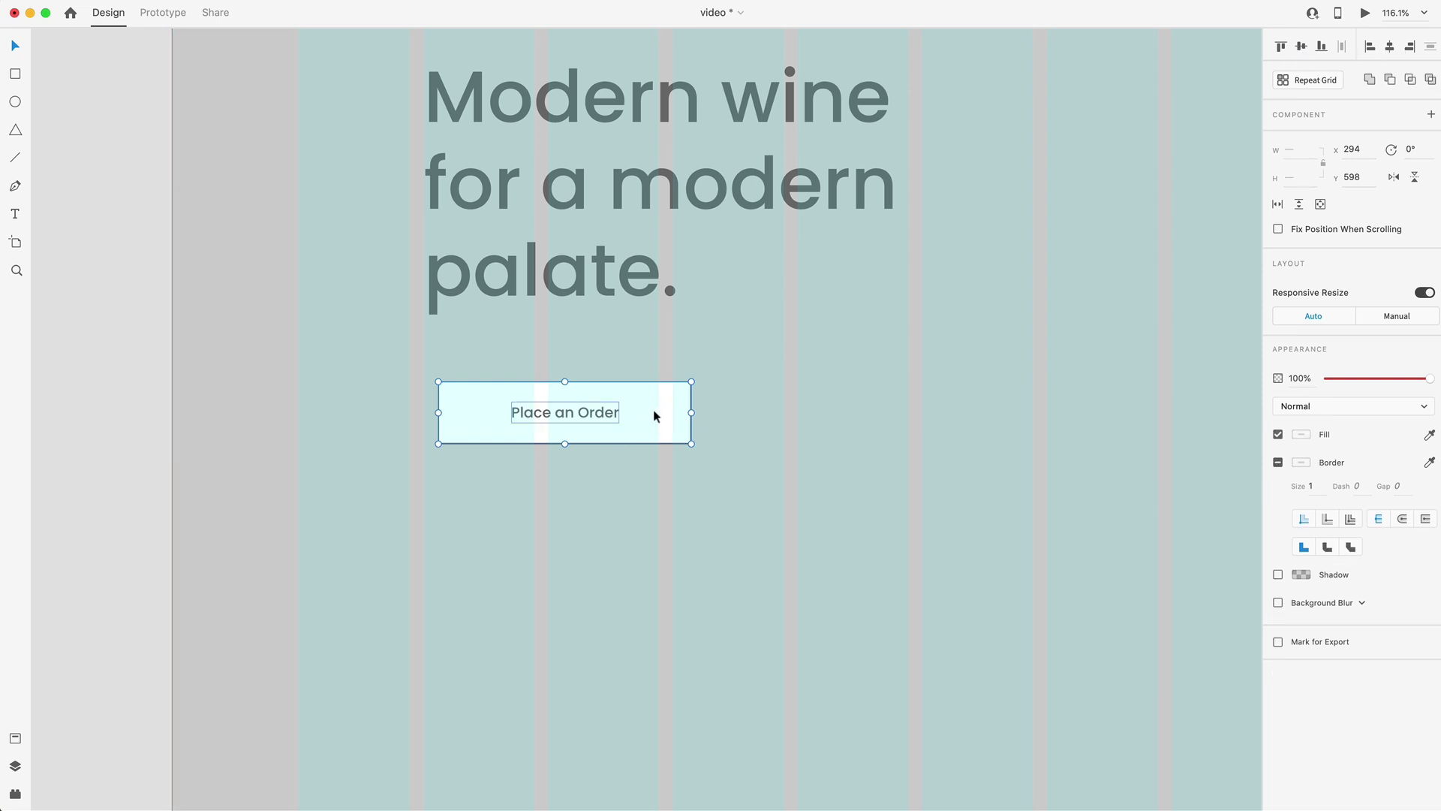
{"action": "left_click_drag", "start_coordinate": [656, 408], "coordinate": [641, 408]}
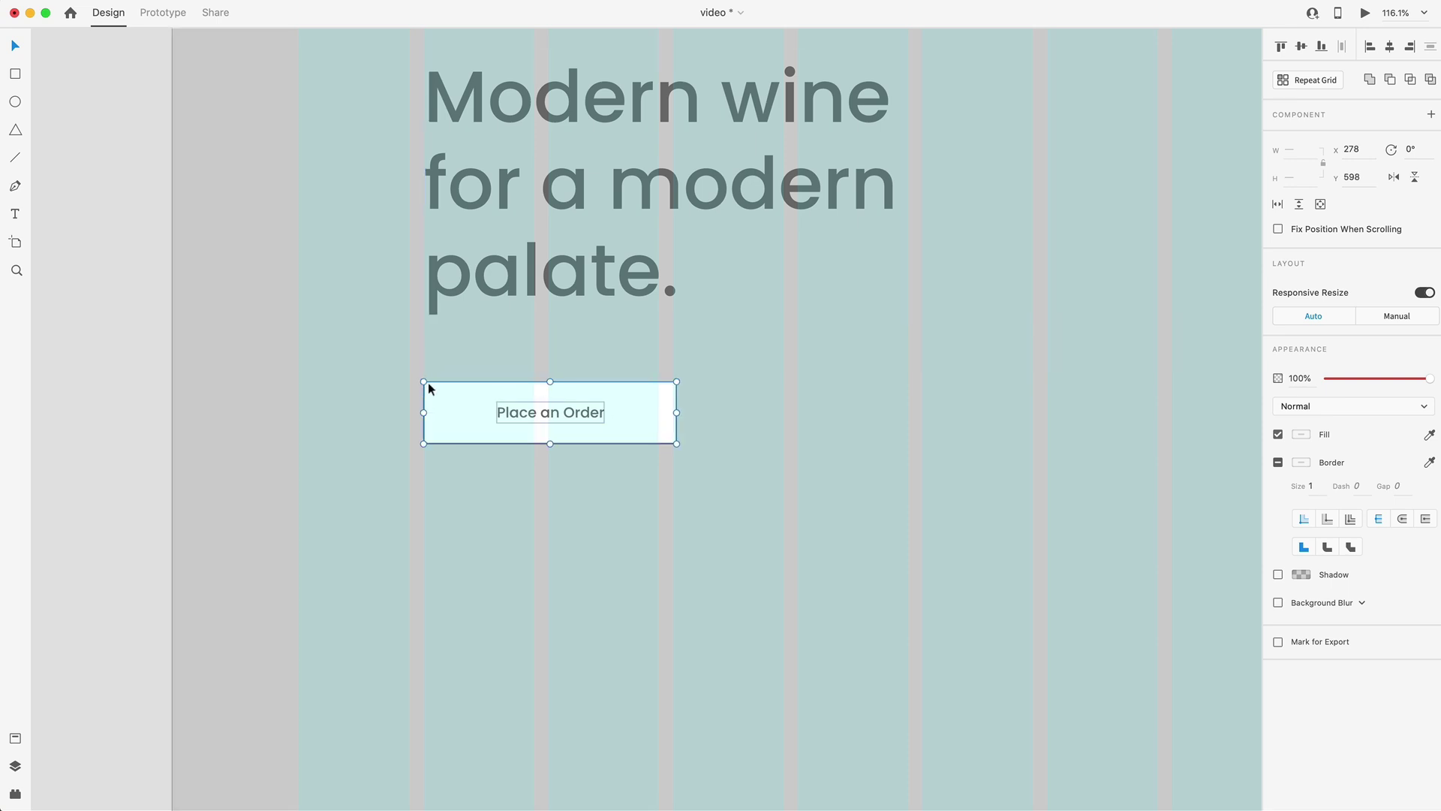
{"action": "left_click_drag", "start_coordinate": [646, 402], "coordinate": [643, 400]}
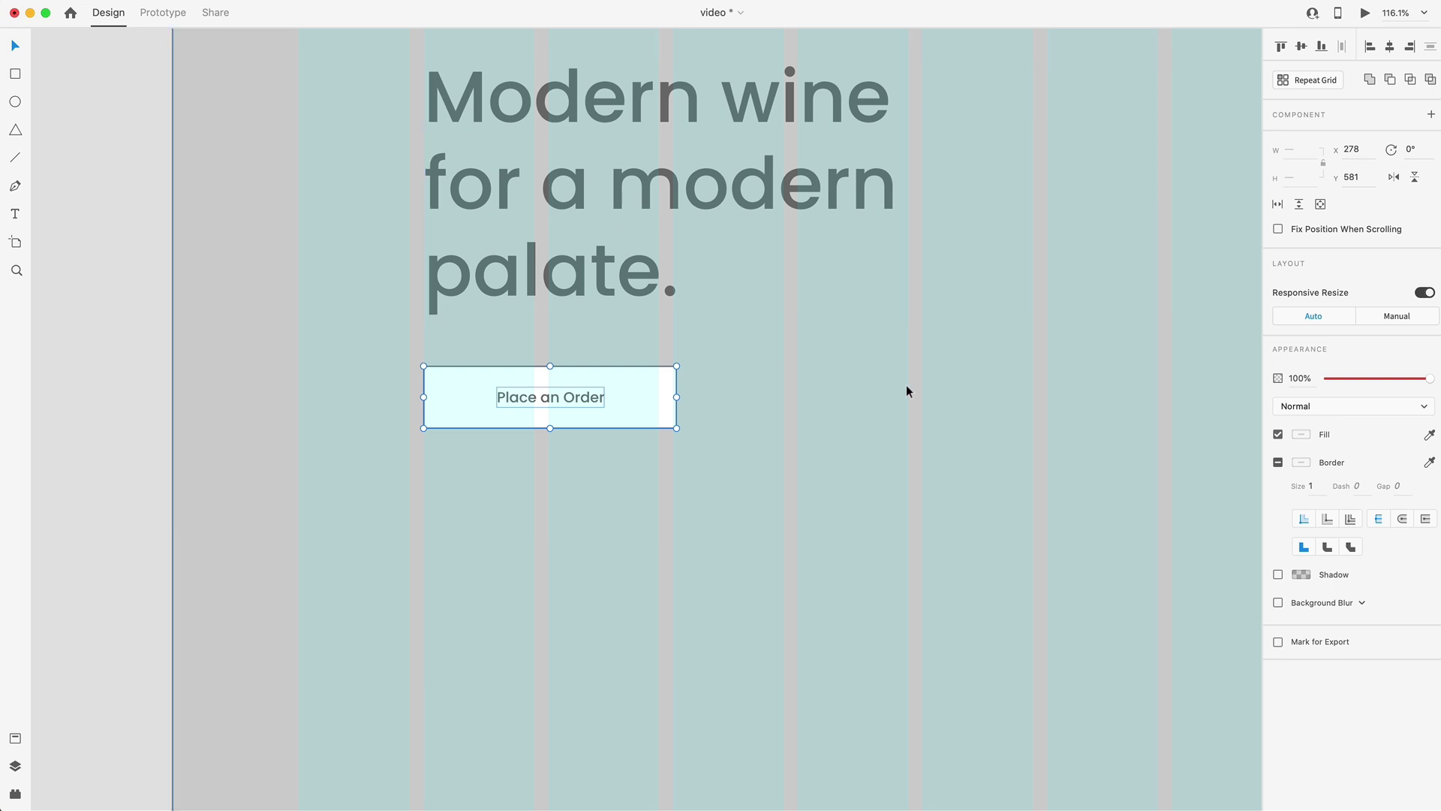
- Select the headline together with the button and its label, and move them slightly lower in the hero
{"action": "scroll", "coordinate": [818, 390], "scroll_direction": "down", "scroll_amount": 5}
{"action": "left_click_drag", "start_coordinate": [498, 279], "coordinate": [807, 415]}
{"action": "left_click_drag", "start_coordinate": [737, 303], "coordinate": [740, 335]}
{"action": "left_click", "coordinate": [1222, 417]}
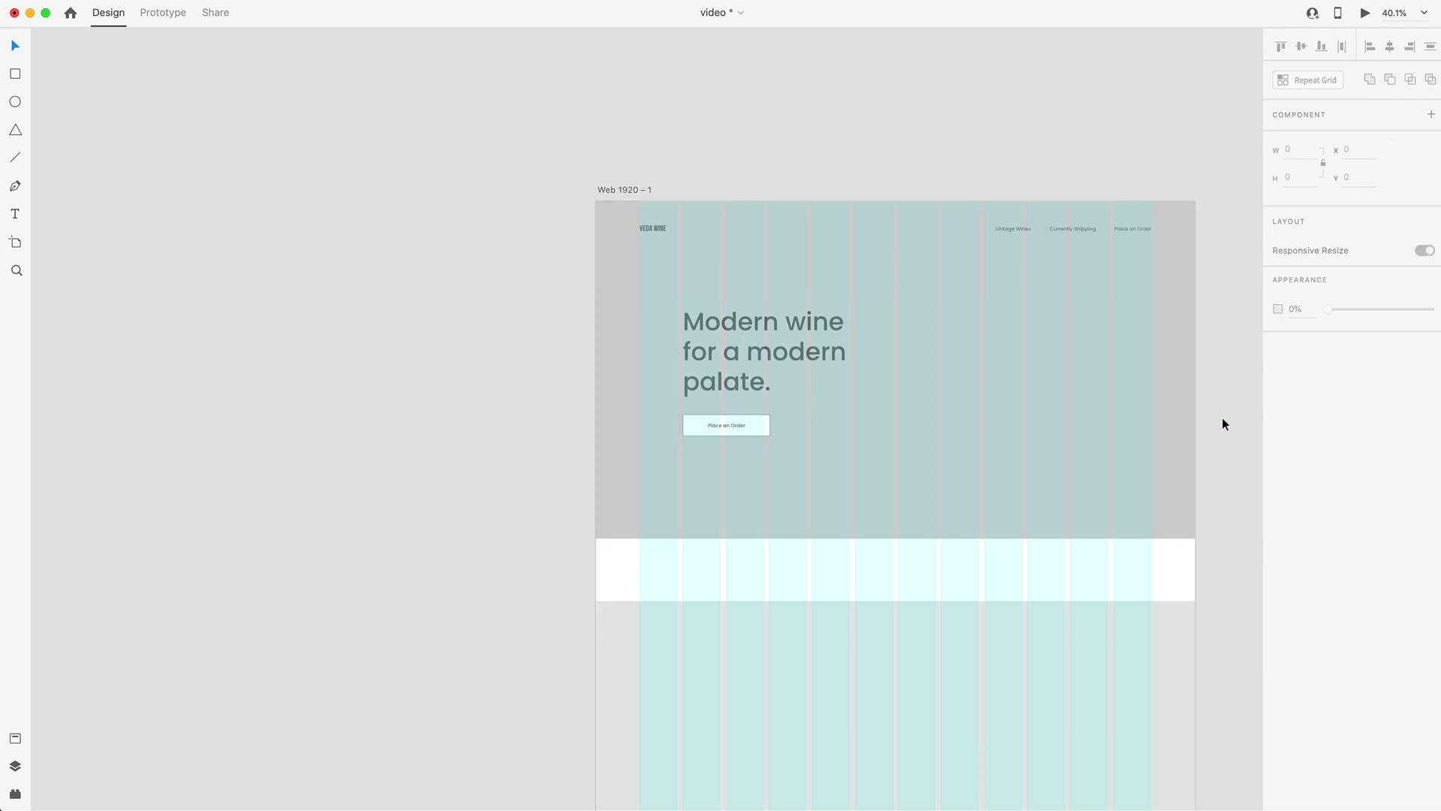
{"action": "scroll", "coordinate": [1222, 417], "scroll_direction": "right", "scroll_amount": 5}
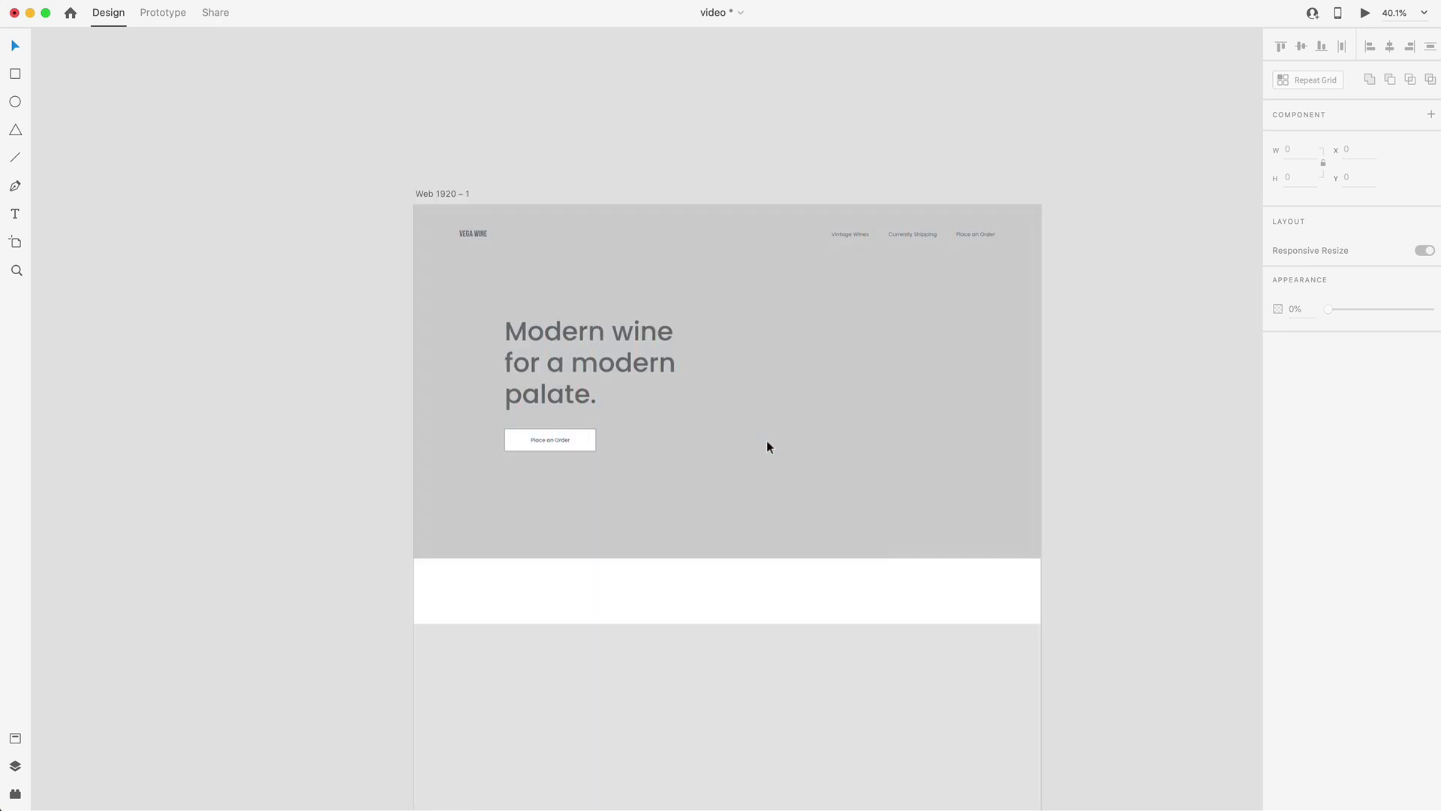
- Convert the hero button's label to all uppercase
{"action": "scroll", "coordinate": [764, 449], "scroll_direction": "up", "scroll_amount": 3}
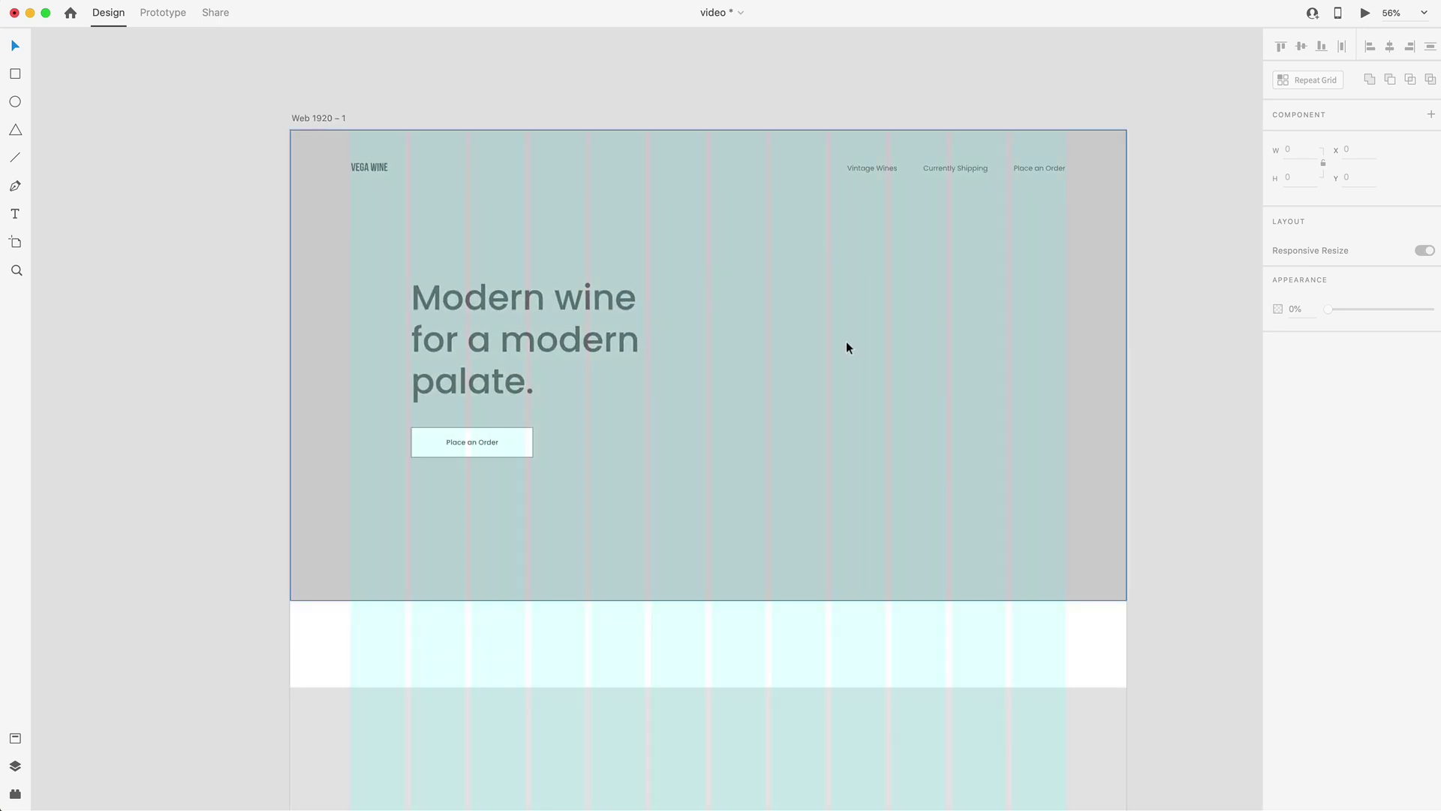
{"action": "scroll", "coordinate": [426, 485], "scroll_direction": "up", "scroll_amount": 5}
{"action": "double_click", "coordinate": [537, 413]}
{"action": "left_click", "coordinate": [1308, 459]}
{"action": "left_click", "coordinate": [1282, 487]}
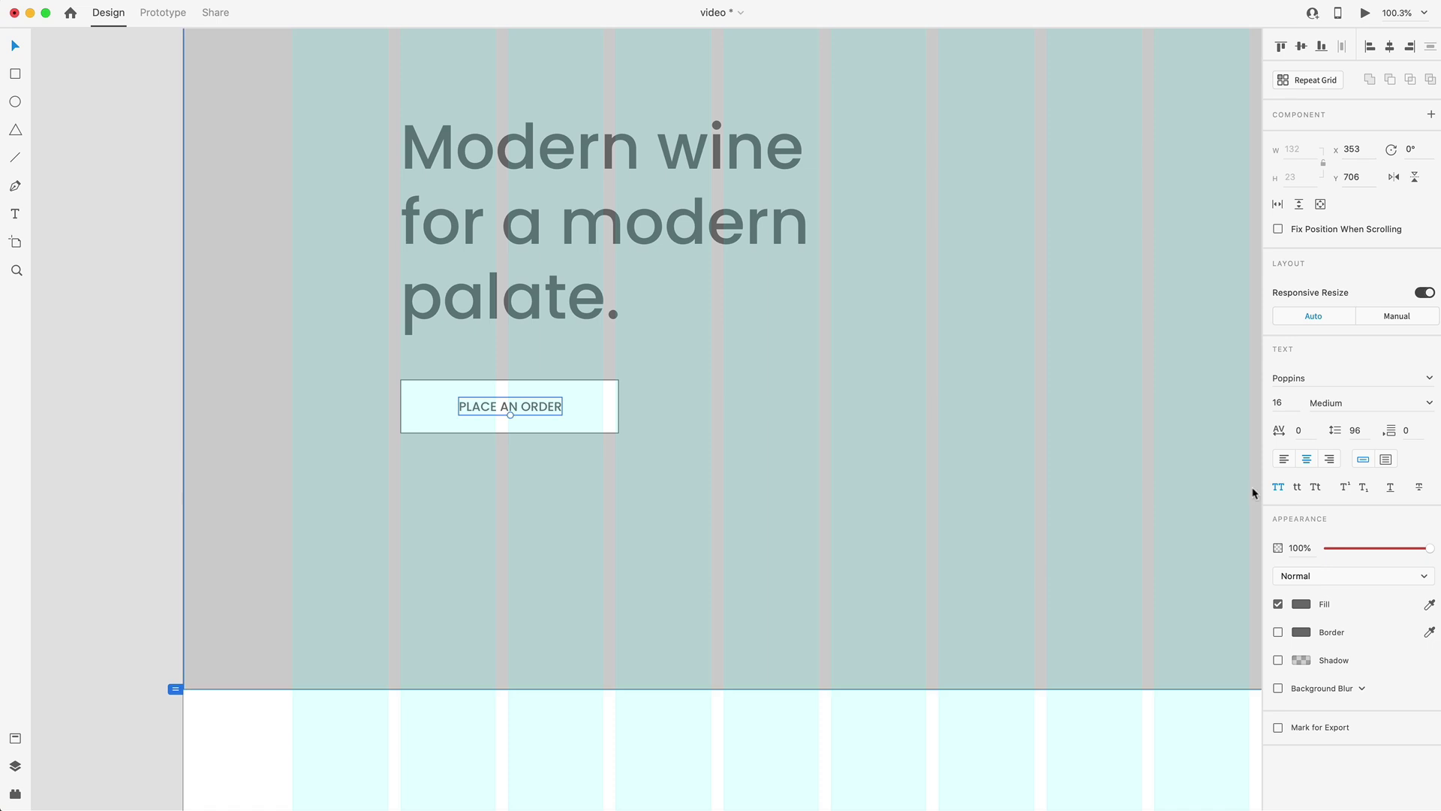
- Remove the border from the hero's white button rectangle
{"action": "scroll", "coordinate": [697, 422], "scroll_direction": "down", "scroll_amount": 5}
{"action": "left_click", "coordinate": [628, 412]}
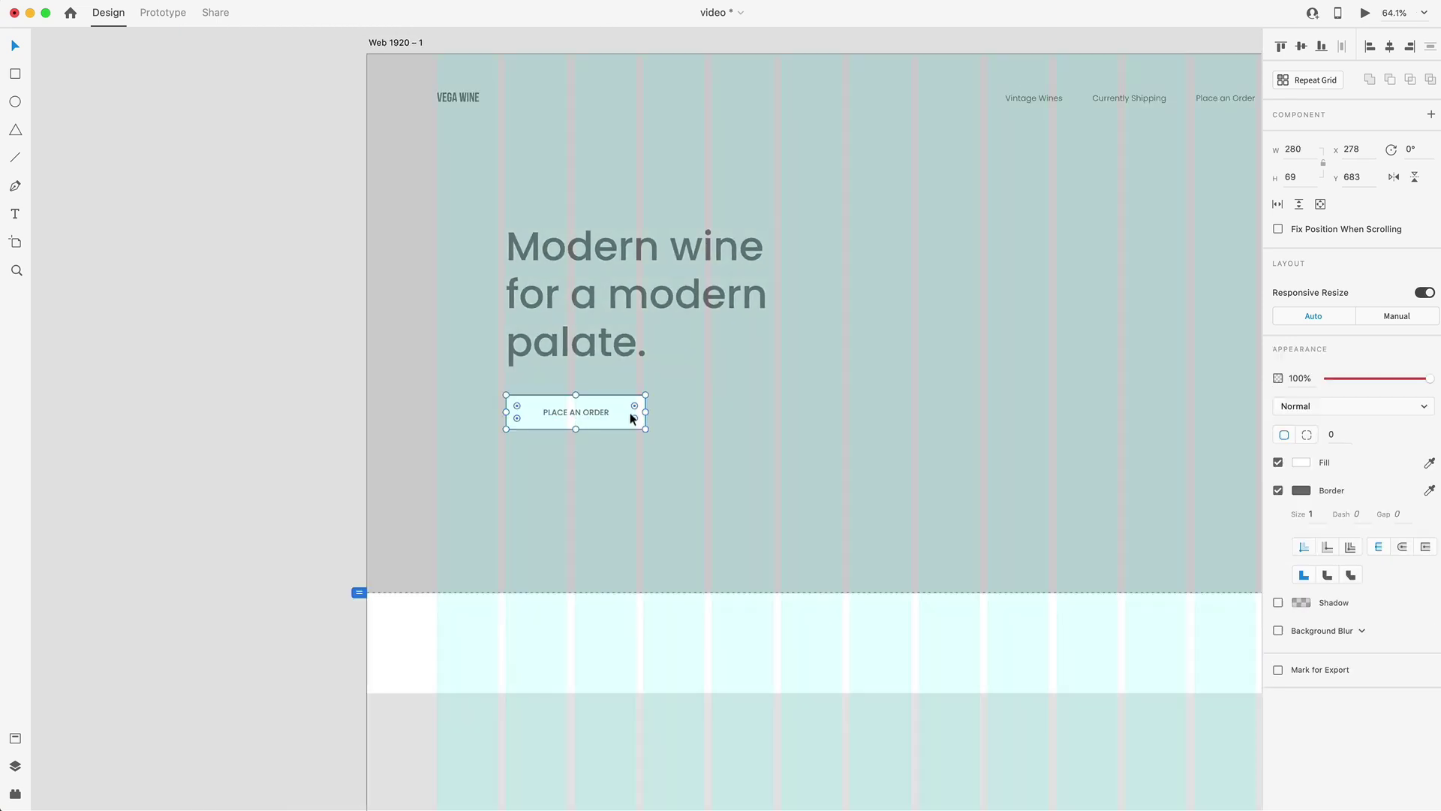
{"action": "left_click", "coordinate": [1277, 492]}
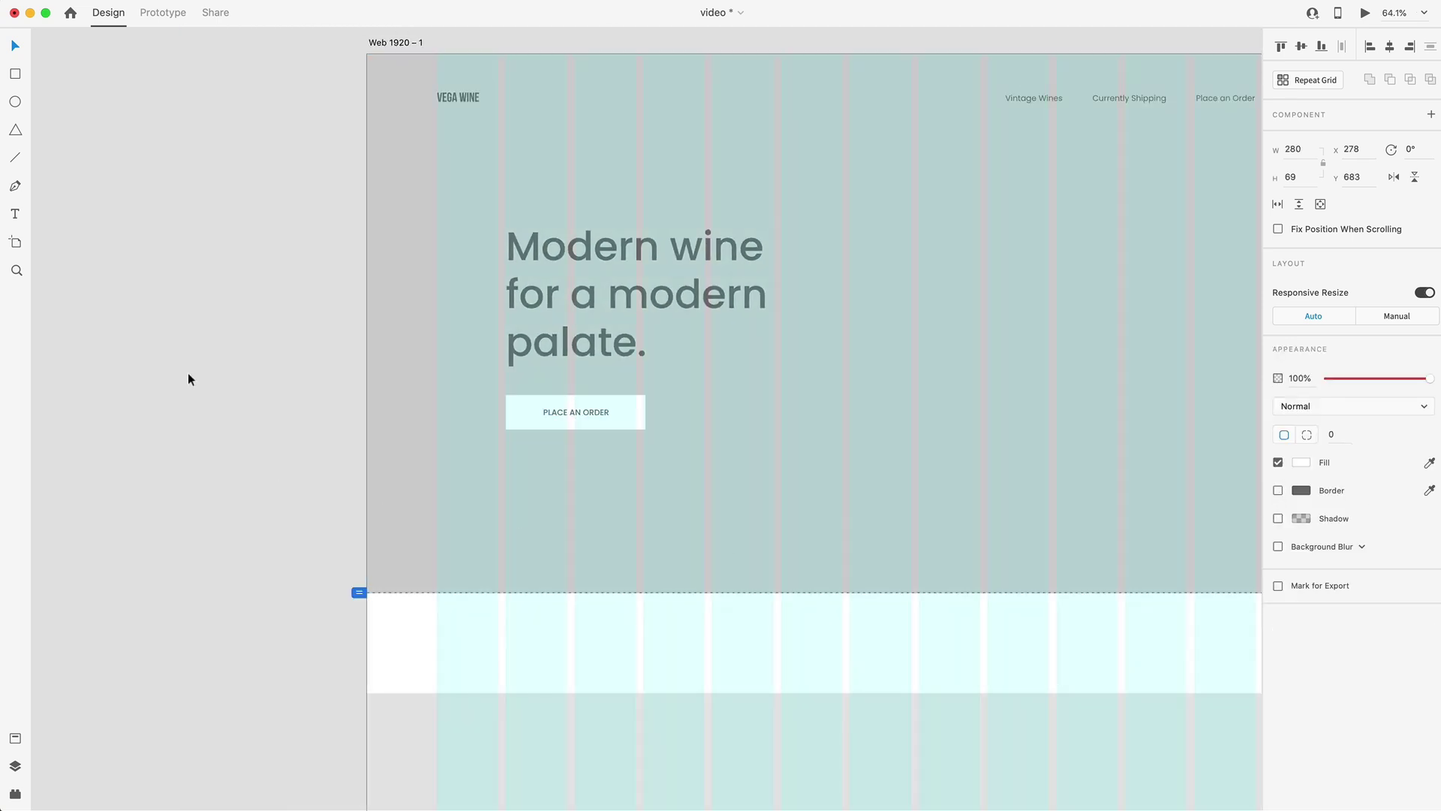
{"action": "left_click", "coordinate": [238, 383]}
- Draw a 960 by 1080 rectangle at X 960, Y 1280, covering the right half of the second section
{"action": "scroll", "coordinate": [1103, 425], "scroll_direction": "down", "scroll_amount": 4}
{"action": "scroll", "coordinate": [713, 371], "scroll_direction": "down", "scroll_amount": 5}
{"action": "left_click", "coordinate": [713, 371]}
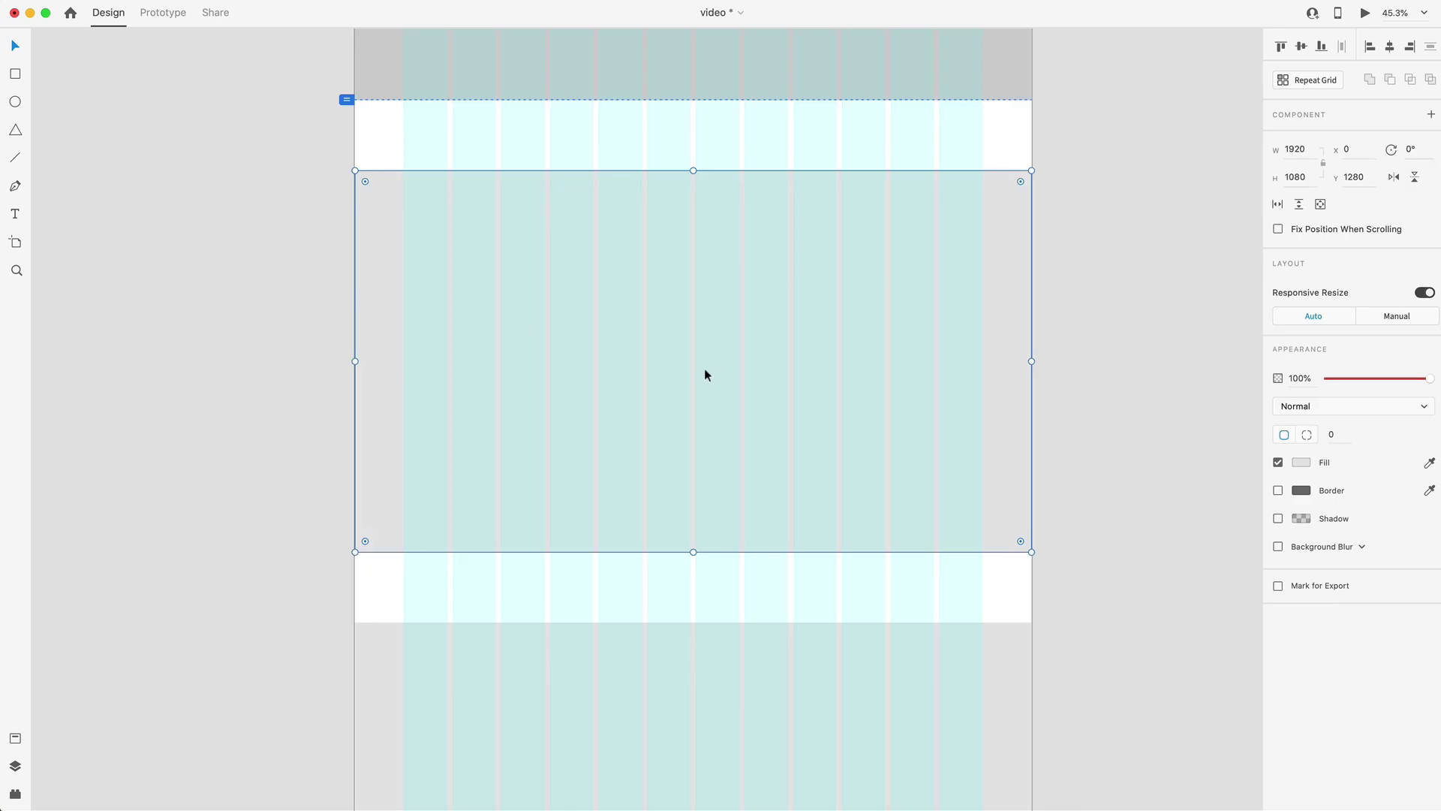
{"action": "scroll", "coordinate": [678, 369], "scroll_direction": "up", "scroll_amount": 3}
{"action": "scroll", "coordinate": [816, 232], "scroll_direction": "up", "scroll_amount": 3}
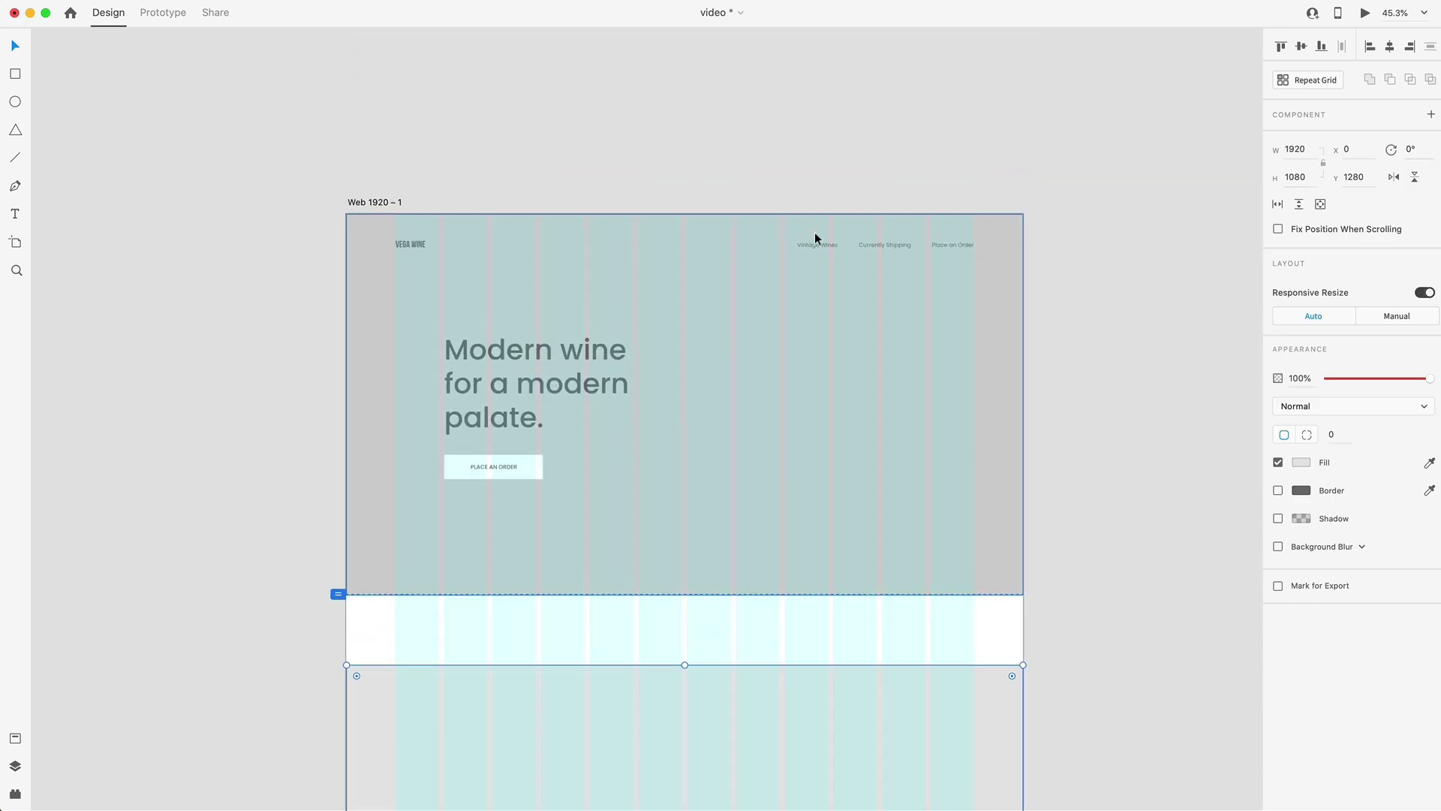
{"action": "scroll", "coordinate": [765, 397], "scroll_direction": "down", "scroll_amount": 5}
{"action": "scroll", "coordinate": [646, 409], "scroll_direction": "down", "scroll_amount": 1}
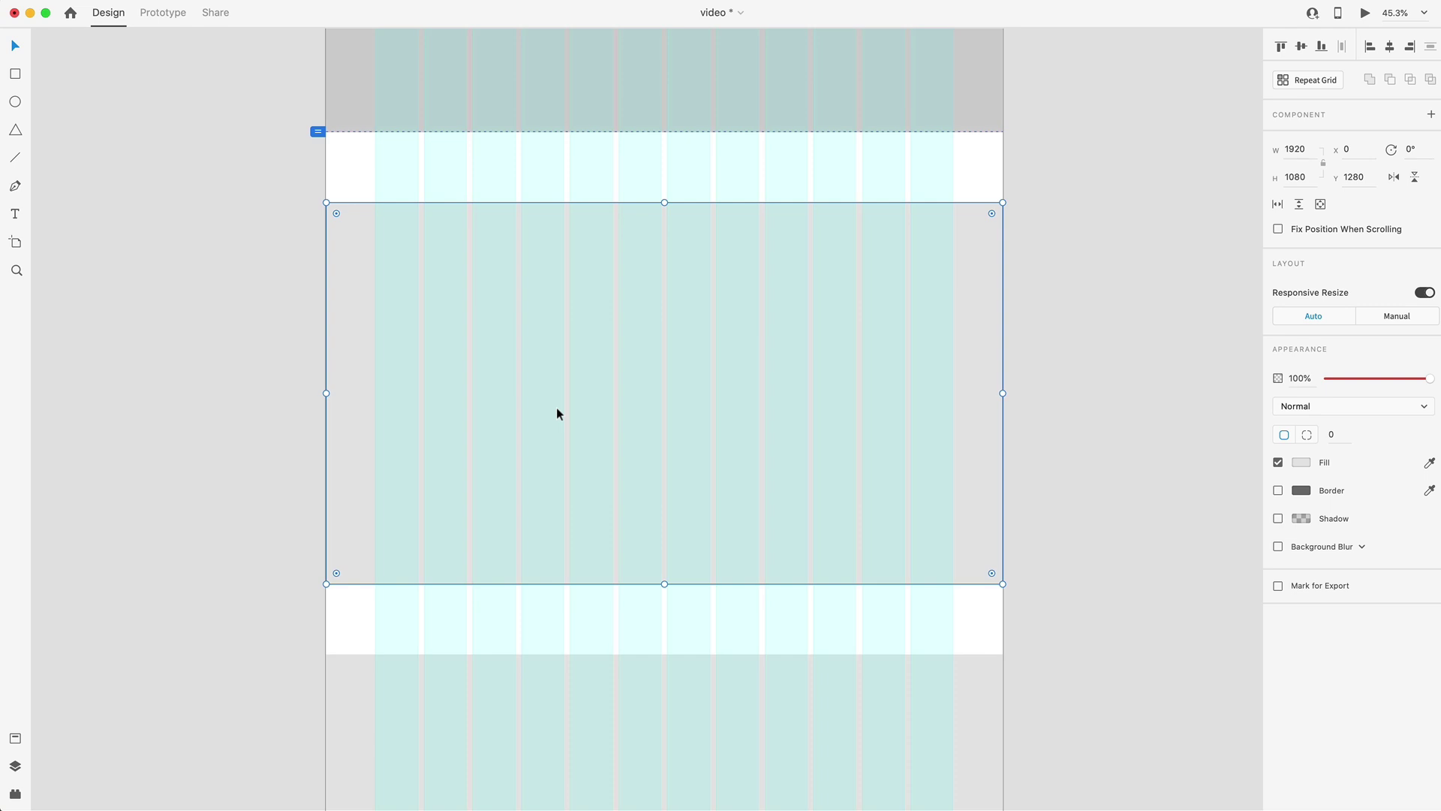
{"action": "scroll", "coordinate": [557, 408], "scroll_direction": "up", "scroll_amount": 2}
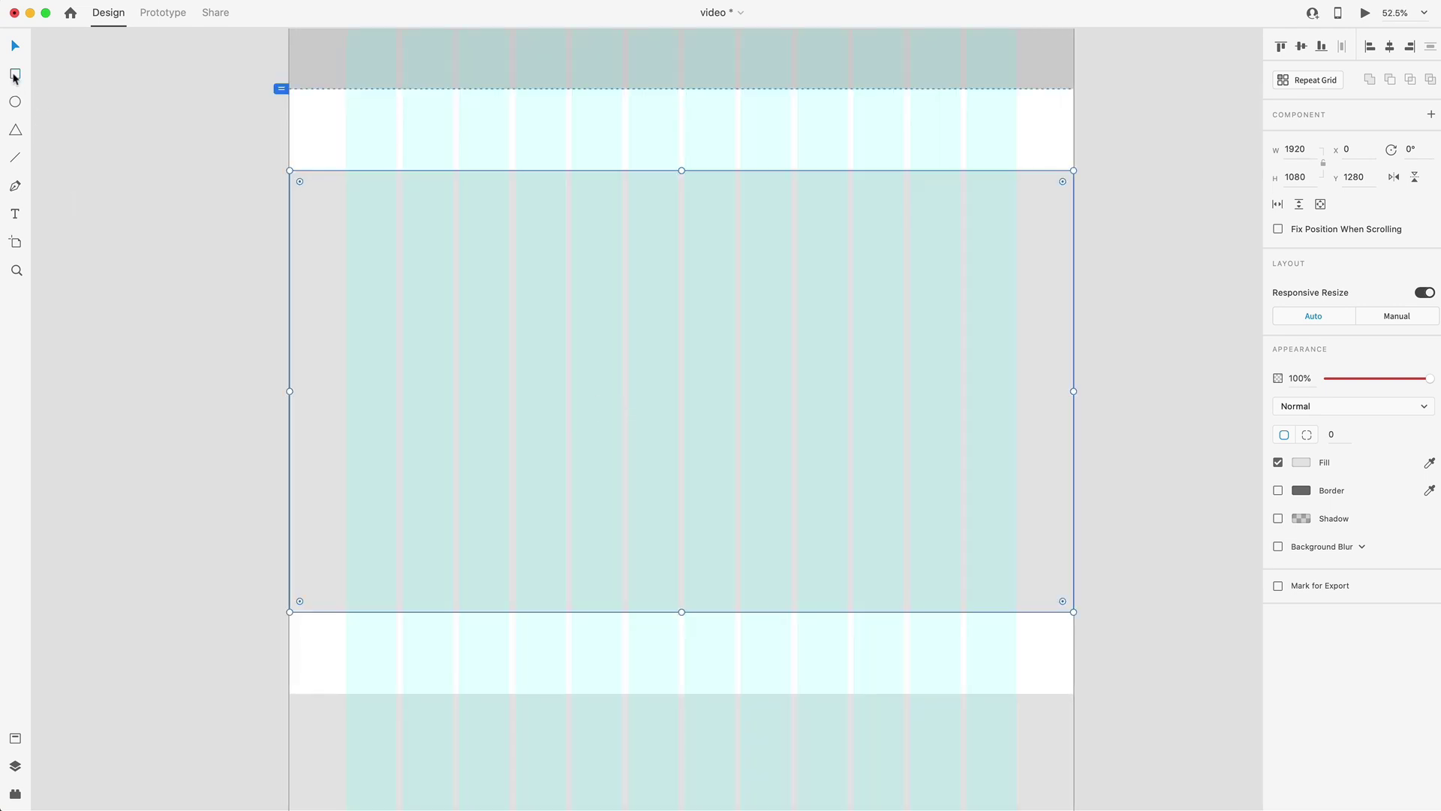
{"action": "mouse_move", "coordinate": [672, 177]}
{"action": "left_mouse_down"}
{"action": "mouse_move", "coordinate": [788, 258]}
{"action": "mouse_move", "coordinate": [743, 219]}
{"action": "left_mouse_up"}
{"action": "left_click_drag", "start_coordinate": [802, 259], "coordinate": [1074, 611]}
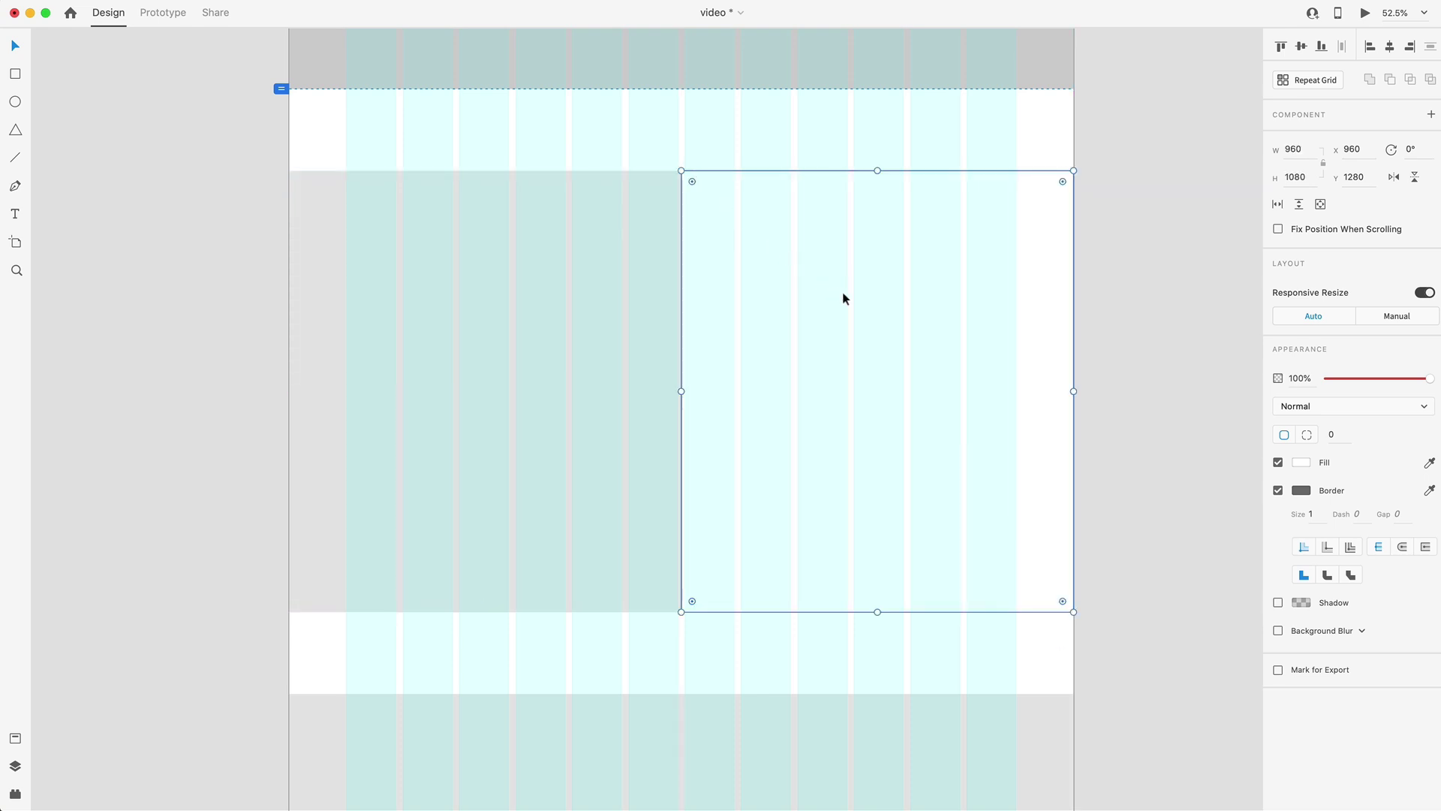
- Duplicate the rectangle onto the left half of the section and shorten the copy to 540 high
{"action": "left_click_drag", "start_coordinate": [892, 296], "coordinate": [503, 266]}
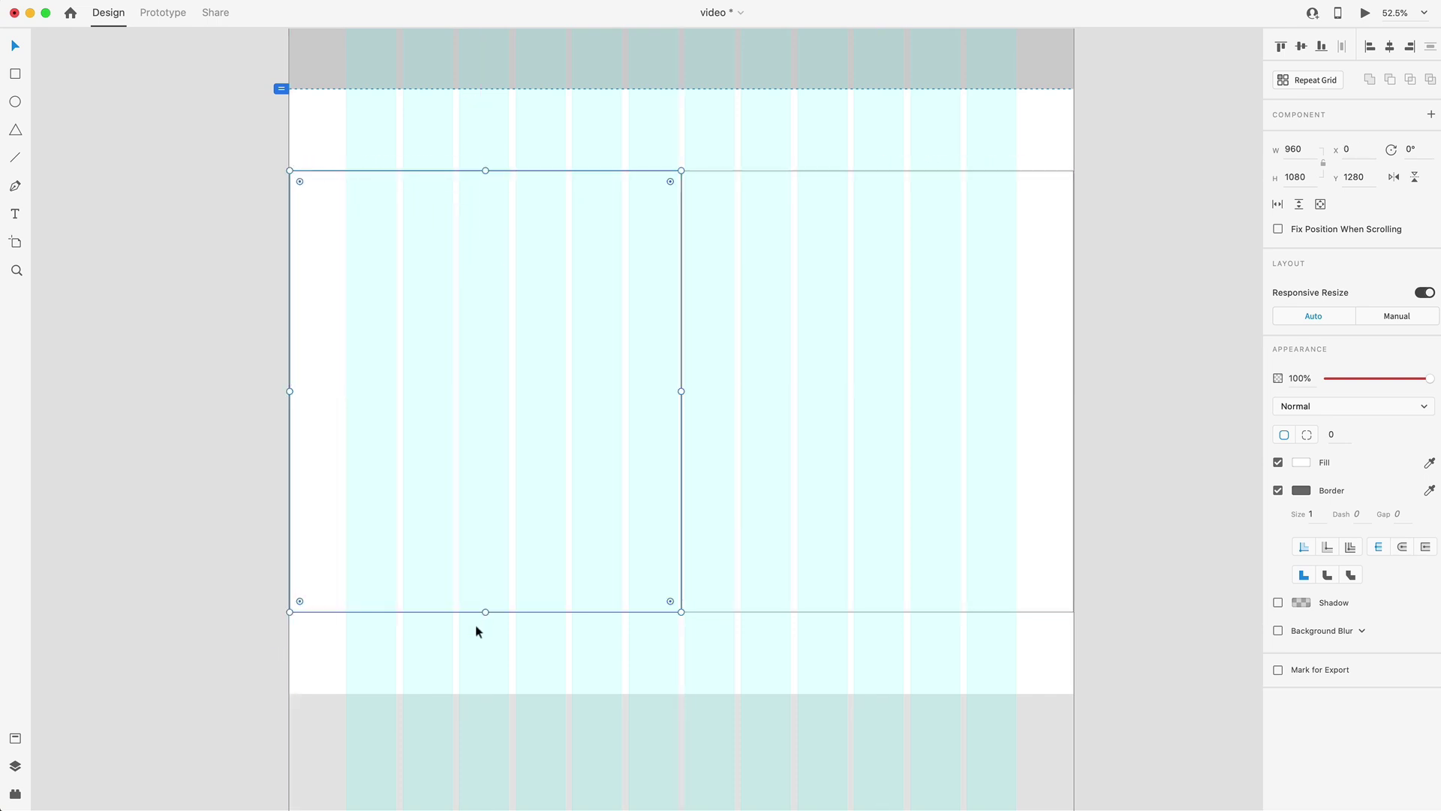
{"action": "left_click_drag", "start_coordinate": [486, 612], "coordinate": [479, 388]}
{"action": "left_click_drag", "start_coordinate": [477, 391], "coordinate": [478, 391]}
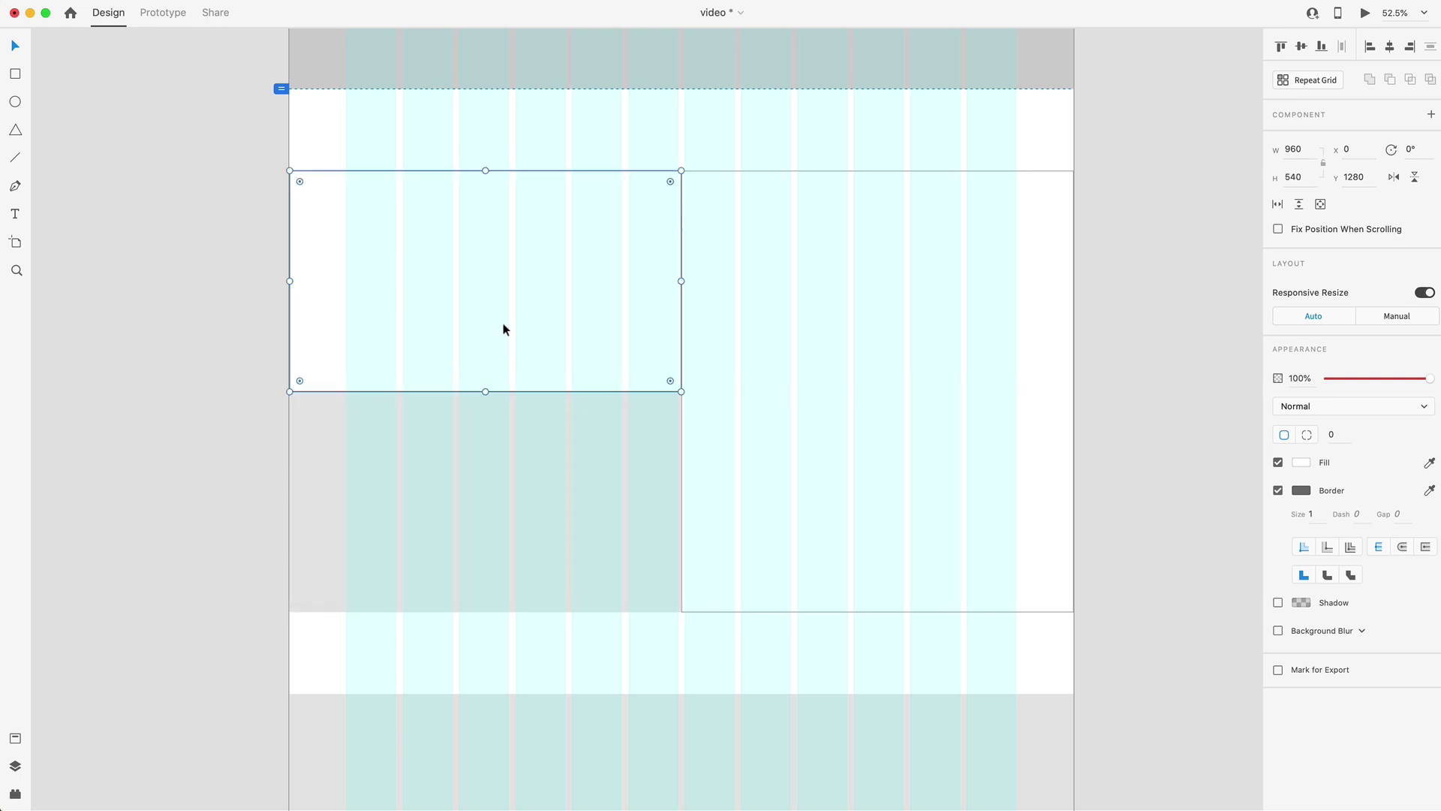
- Duplicate the 540-high rectangle directly below itself at X 0, Y 1820
{"action": "left_click_drag", "start_coordinate": [533, 229], "coordinate": [550, 455]}
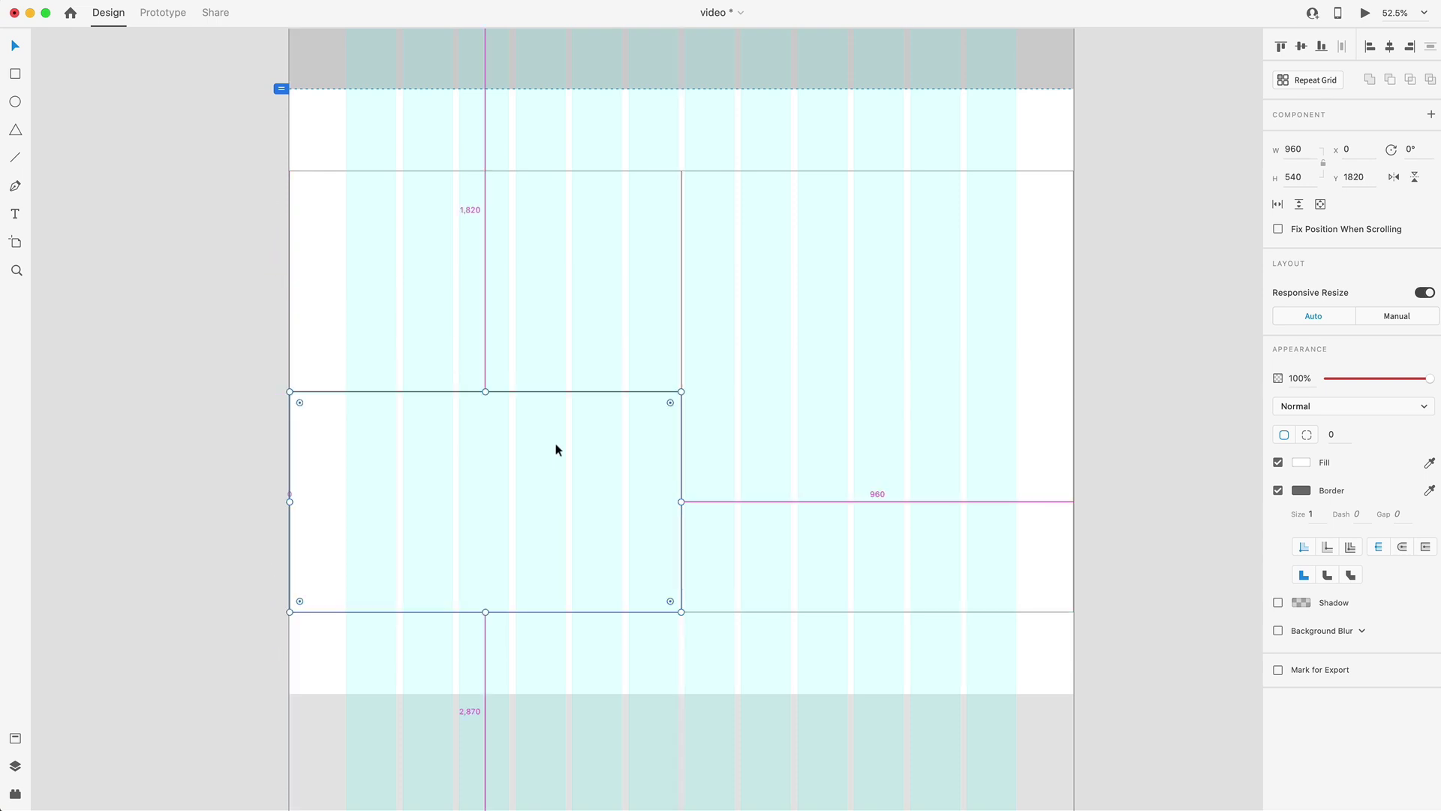
{"action": "key", "text": "super+z"}
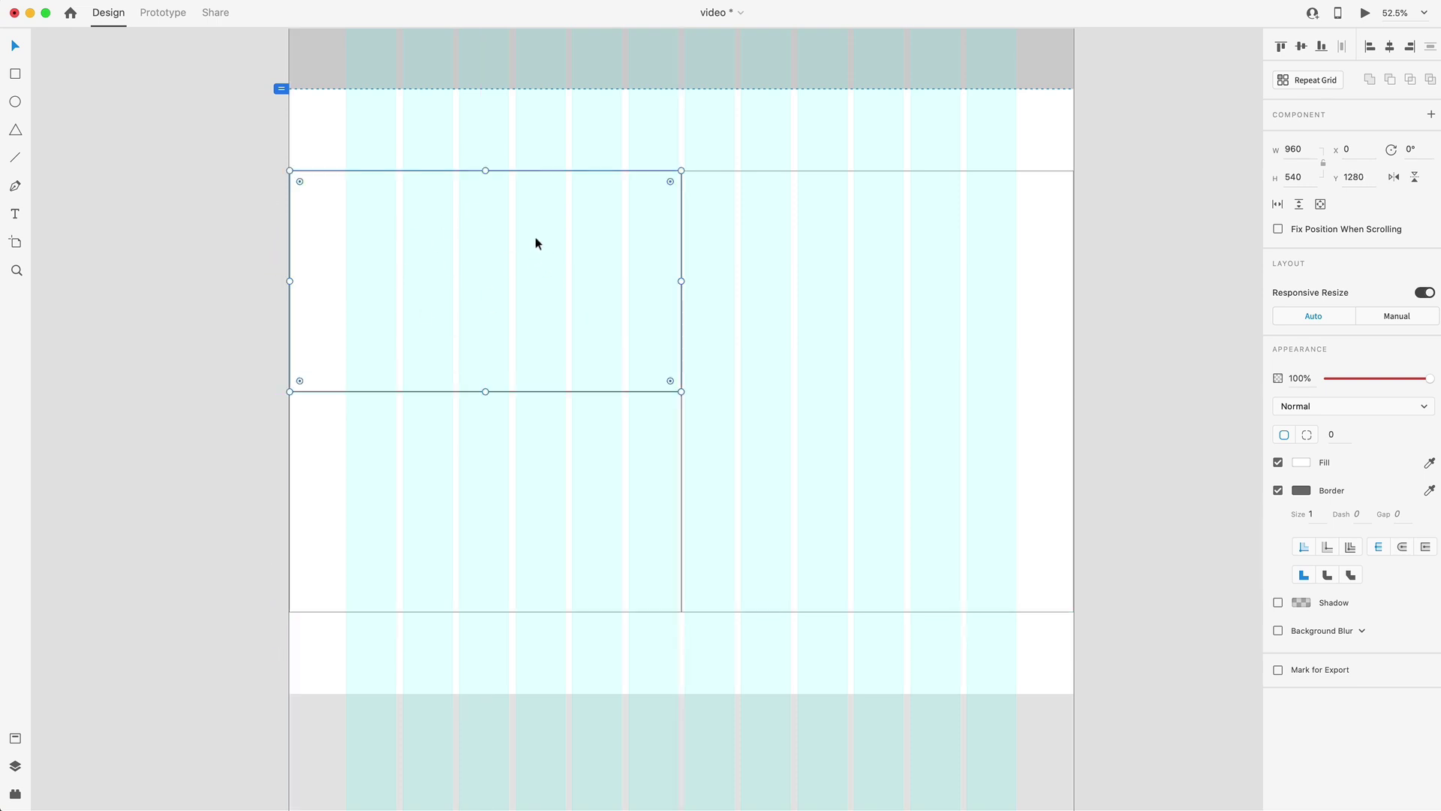
{"action": "left_click", "coordinate": [601, 475]}
{"action": "left_click", "coordinate": [904, 345]}
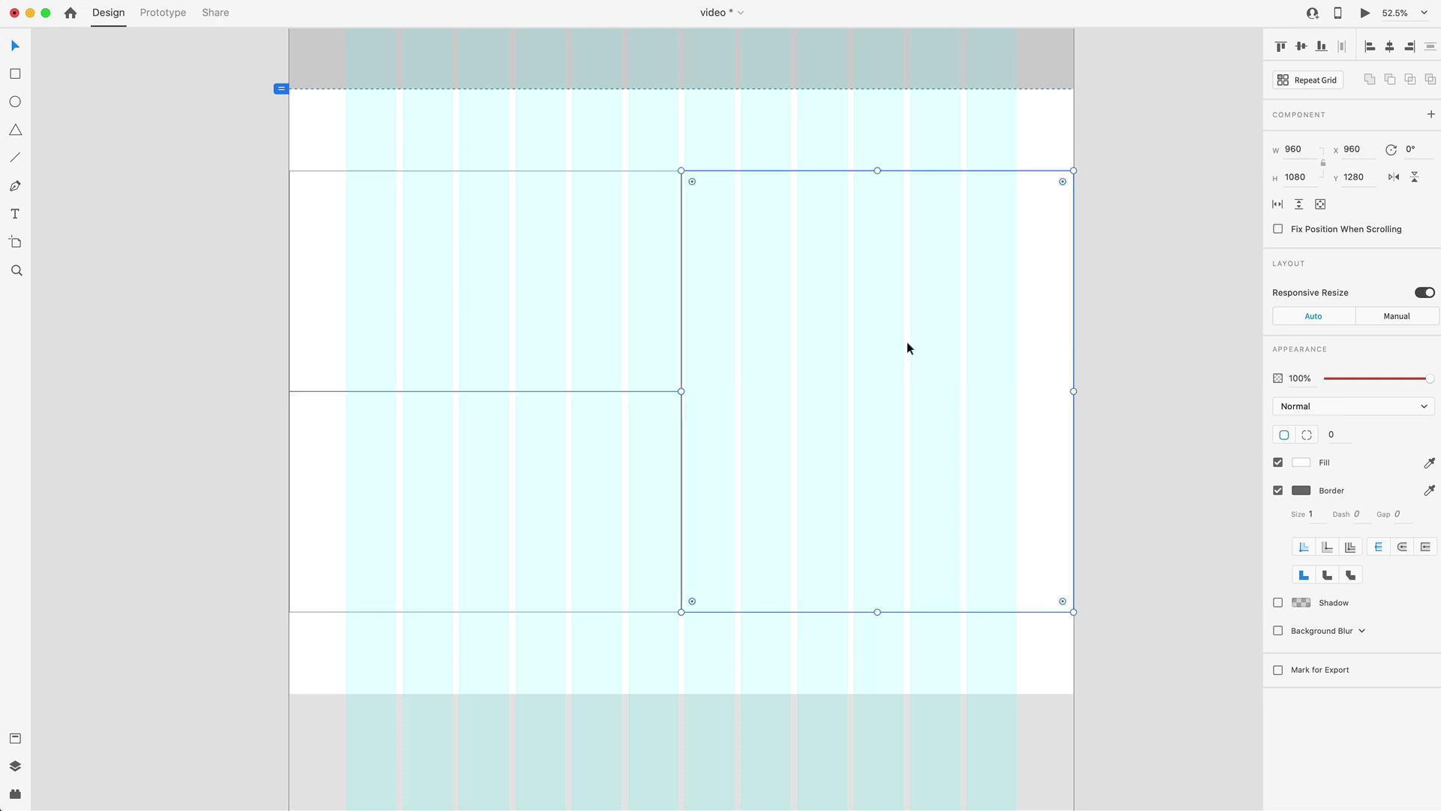
- Remove the lower-left rectangle's border and set its fill to #FFFFFF
{"action": "scroll", "coordinate": [989, 454], "scroll_direction": "down", "scroll_amount": 1}
{"action": "left_click", "coordinate": [570, 485]}
{"action": "left_click", "coordinate": [1278, 490]}
{"action": "left_click", "coordinate": [1300, 463]}
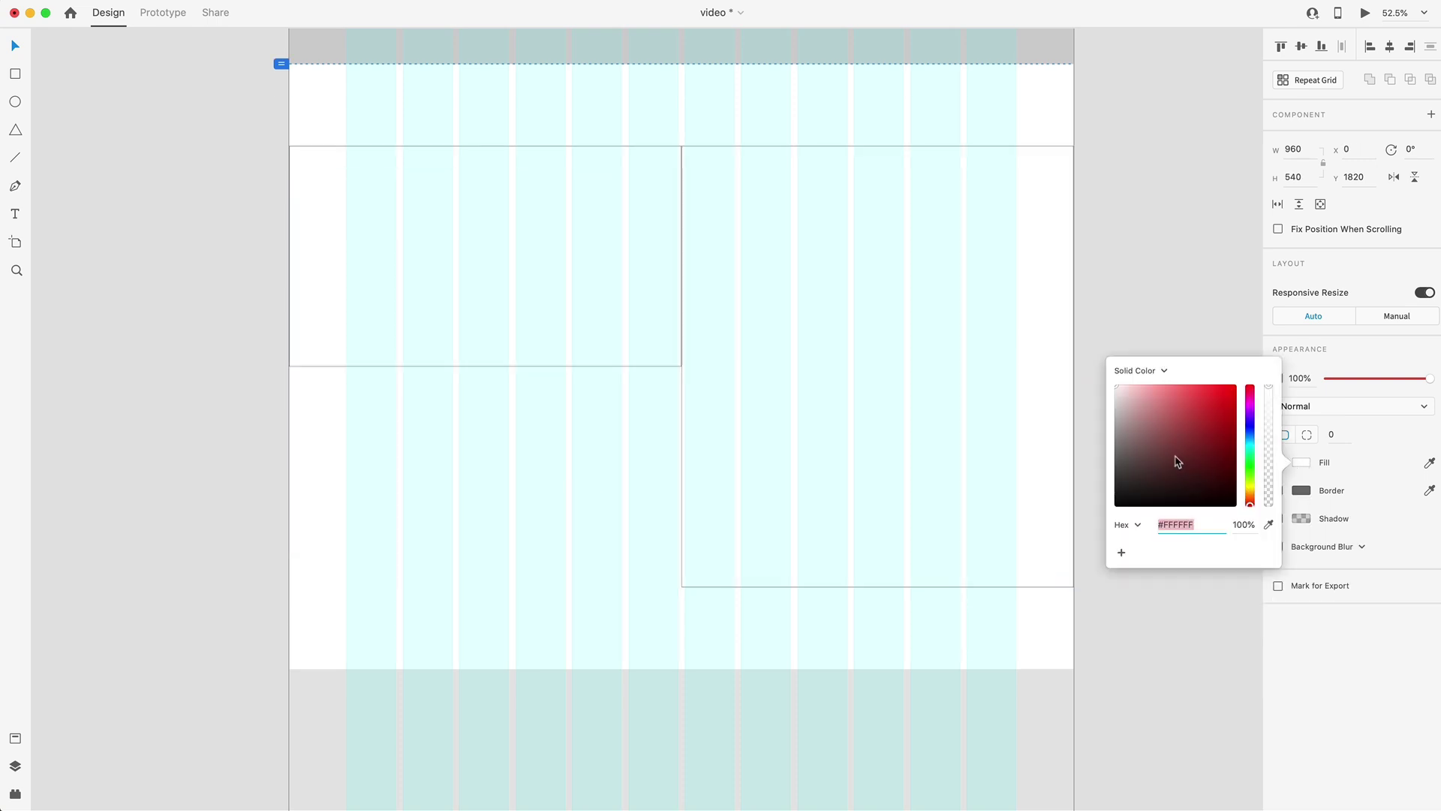
{"action": "type", "text": "ffffff"}
- Fill the section's upper-left rectangle with dark grey #414141
{"action": "left_click", "coordinate": [615, 283]}
{"action": "left_click", "coordinate": [678, 298]}
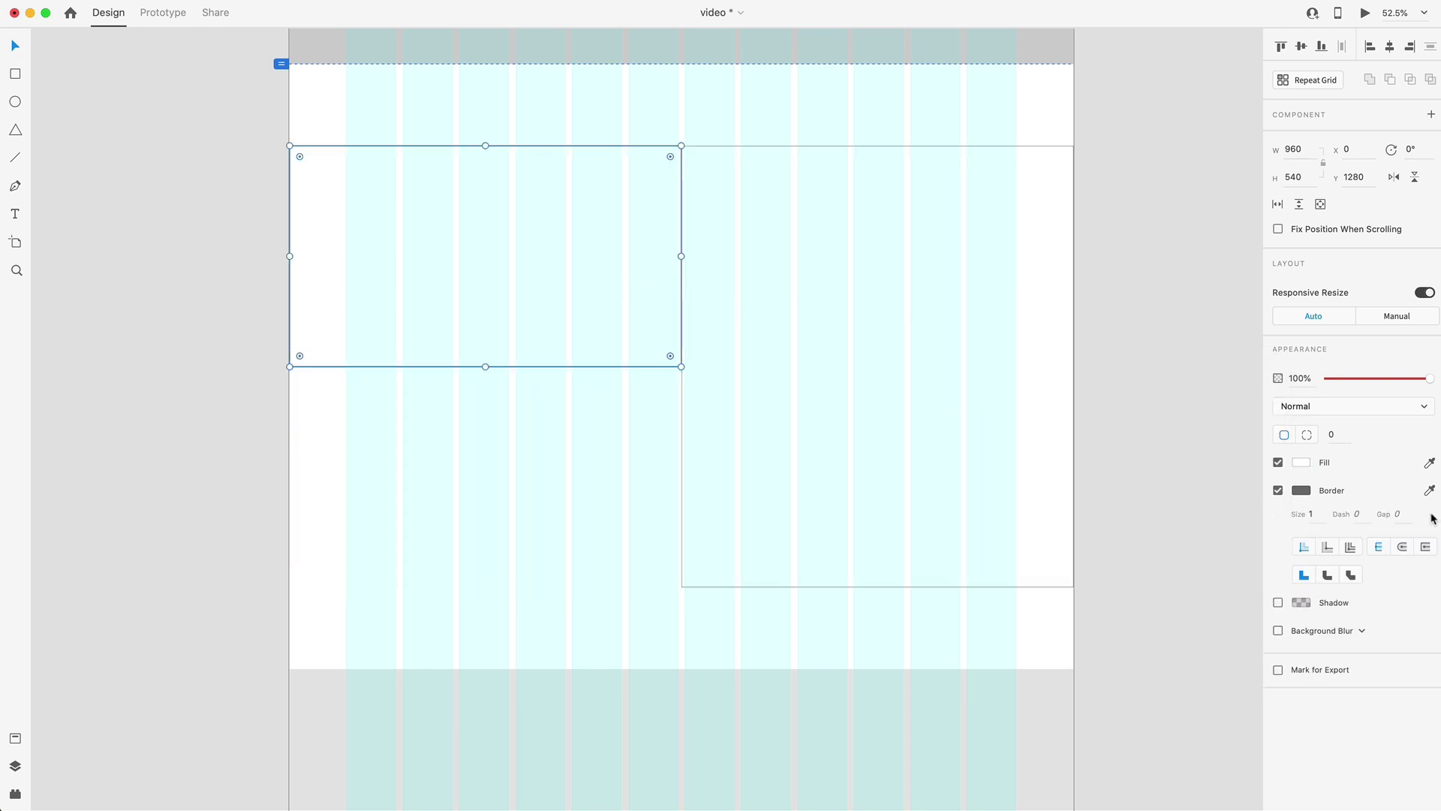
{"action": "left_click", "coordinate": [1306, 467]}
{"action": "left_click_drag", "start_coordinate": [1212, 459], "coordinate": [1078, 478]}
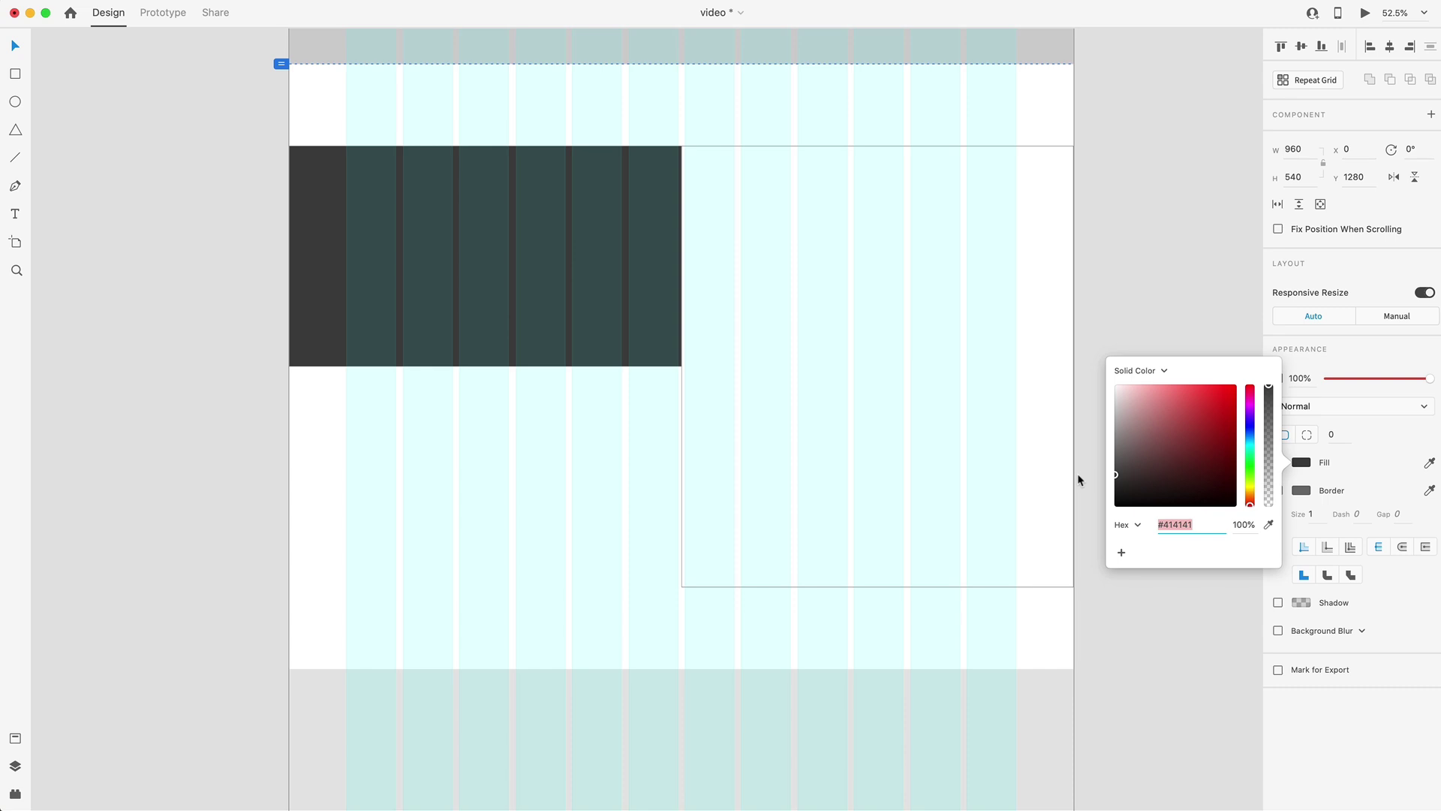
- Fill the tall rectangle in the section's right half with black
{"action": "left_click", "coordinate": [922, 354]}
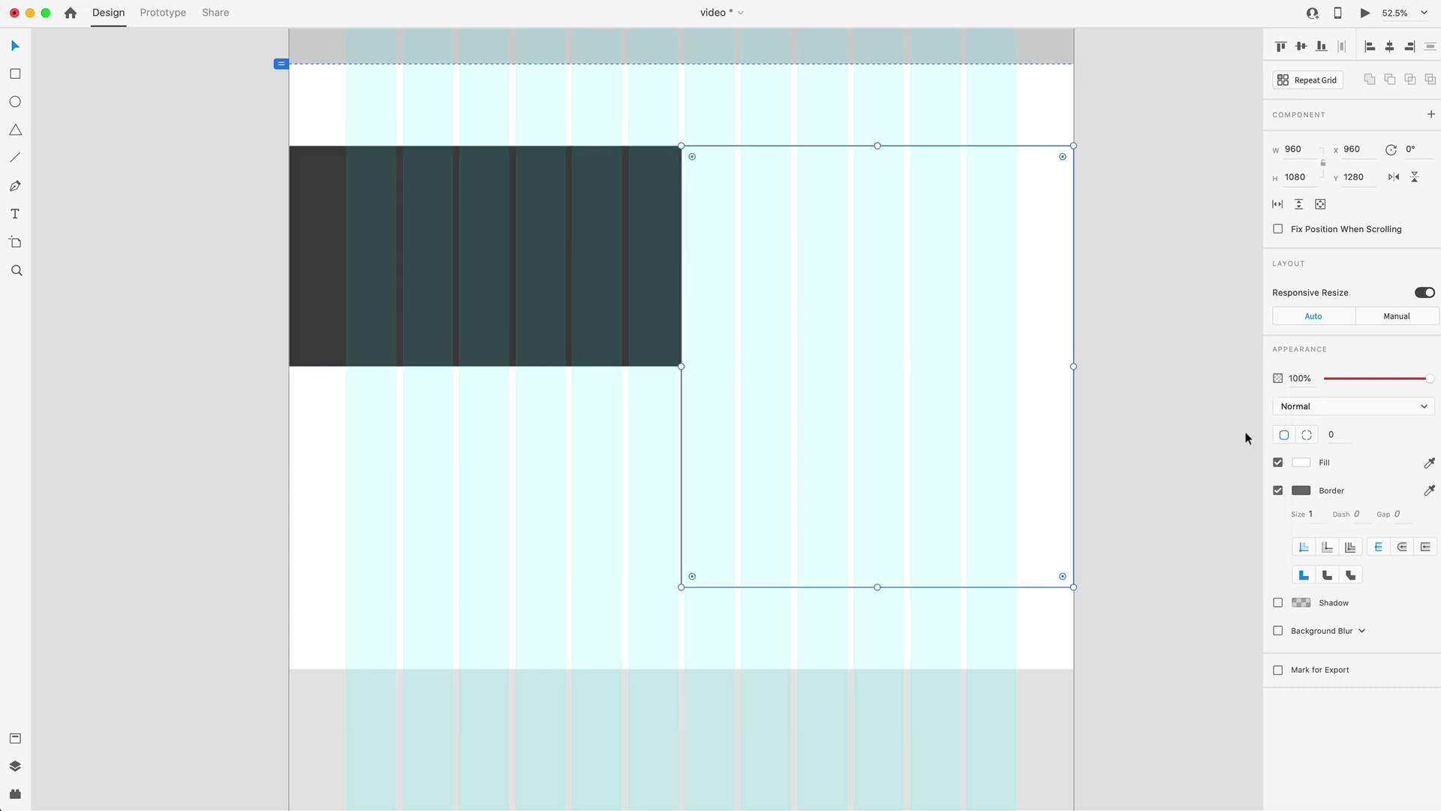
{"action": "left_click", "coordinate": [1111, 460]}
{"action": "left_click", "coordinate": [1046, 422]}
{"action": "left_click", "coordinate": [1301, 462]}
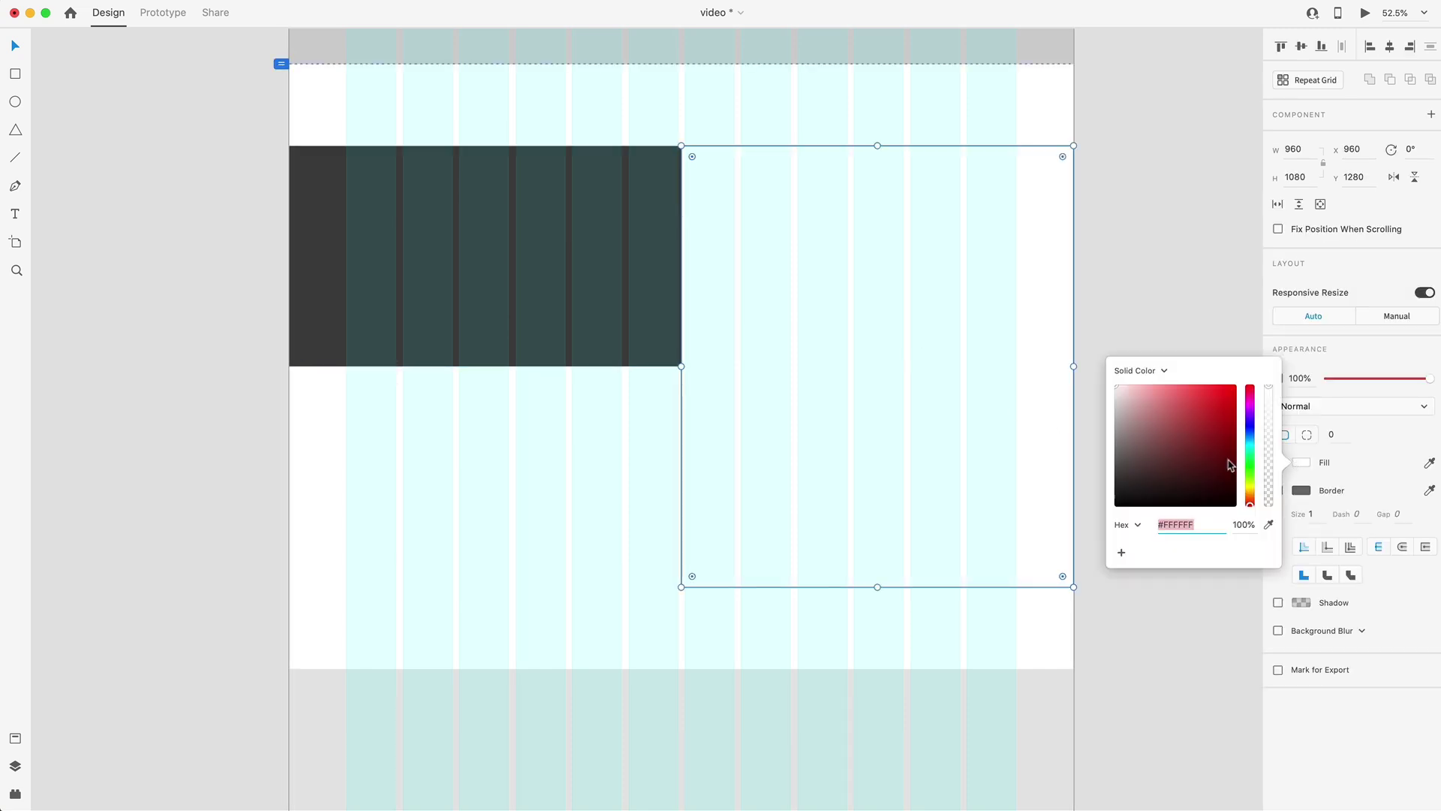
{"action": "left_click", "coordinate": [1270, 461]}
- Set the artboard's fill to #1C1C1C and delete the grey background rectangle behind the hero
{"action": "scroll", "coordinate": [1183, 201], "scroll_direction": "down", "scroll_amount": 5}
{"action": "left_click", "coordinate": [488, 65]}
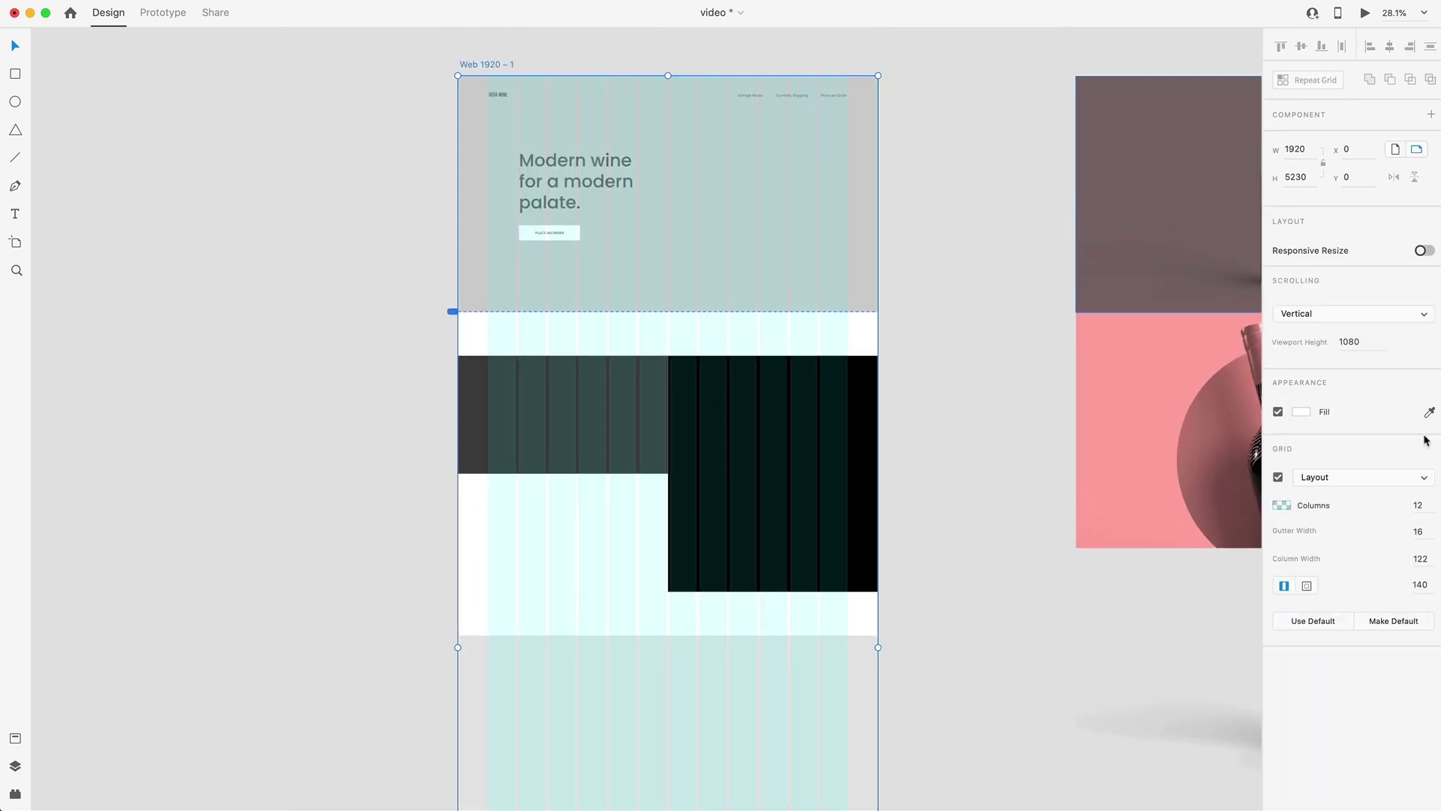
{"action": "left_click", "coordinate": [1302, 411]}
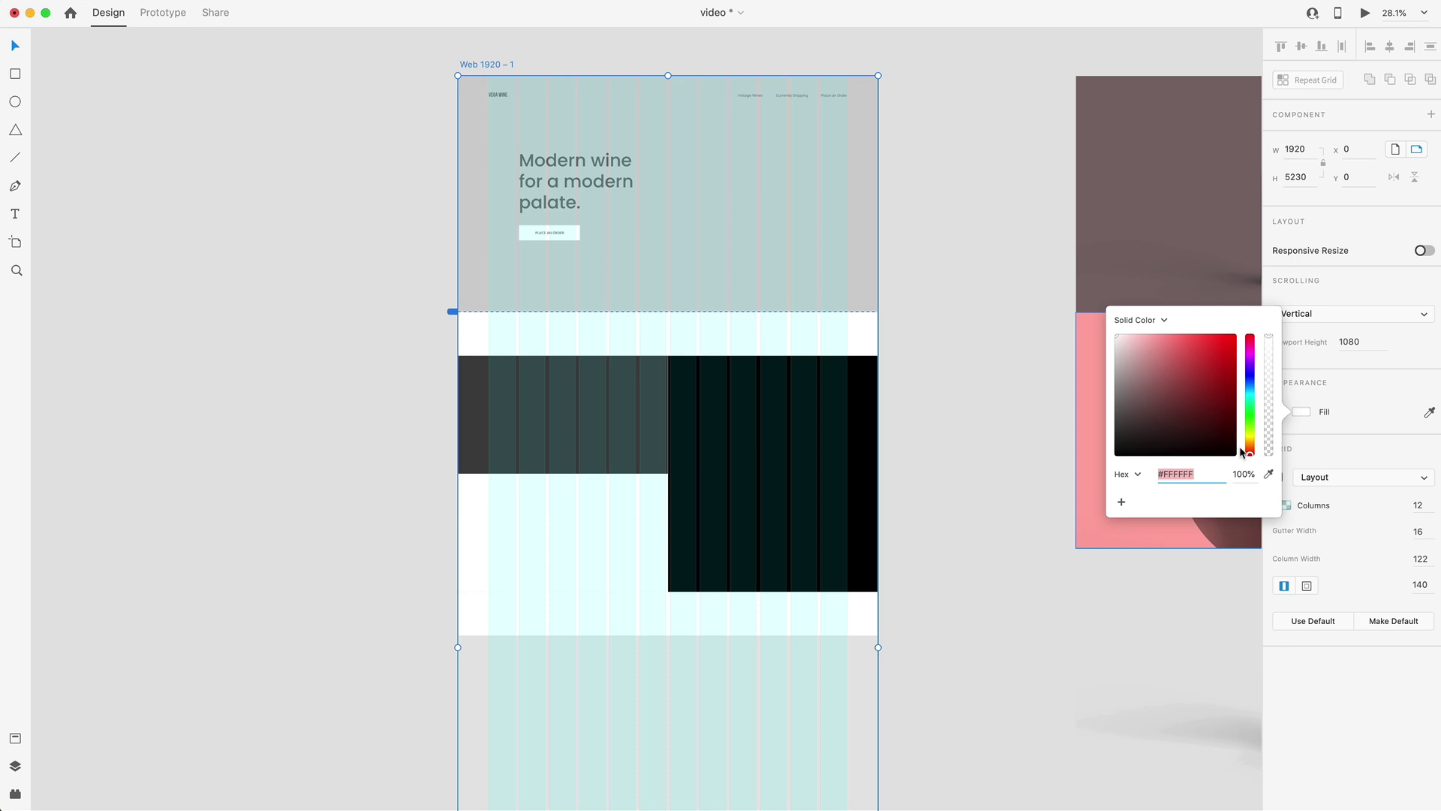
{"action": "type", "text": "1c1c1c"}
{"action": "key", "text": "Return"}
{"action": "left_click", "coordinate": [669, 257]}
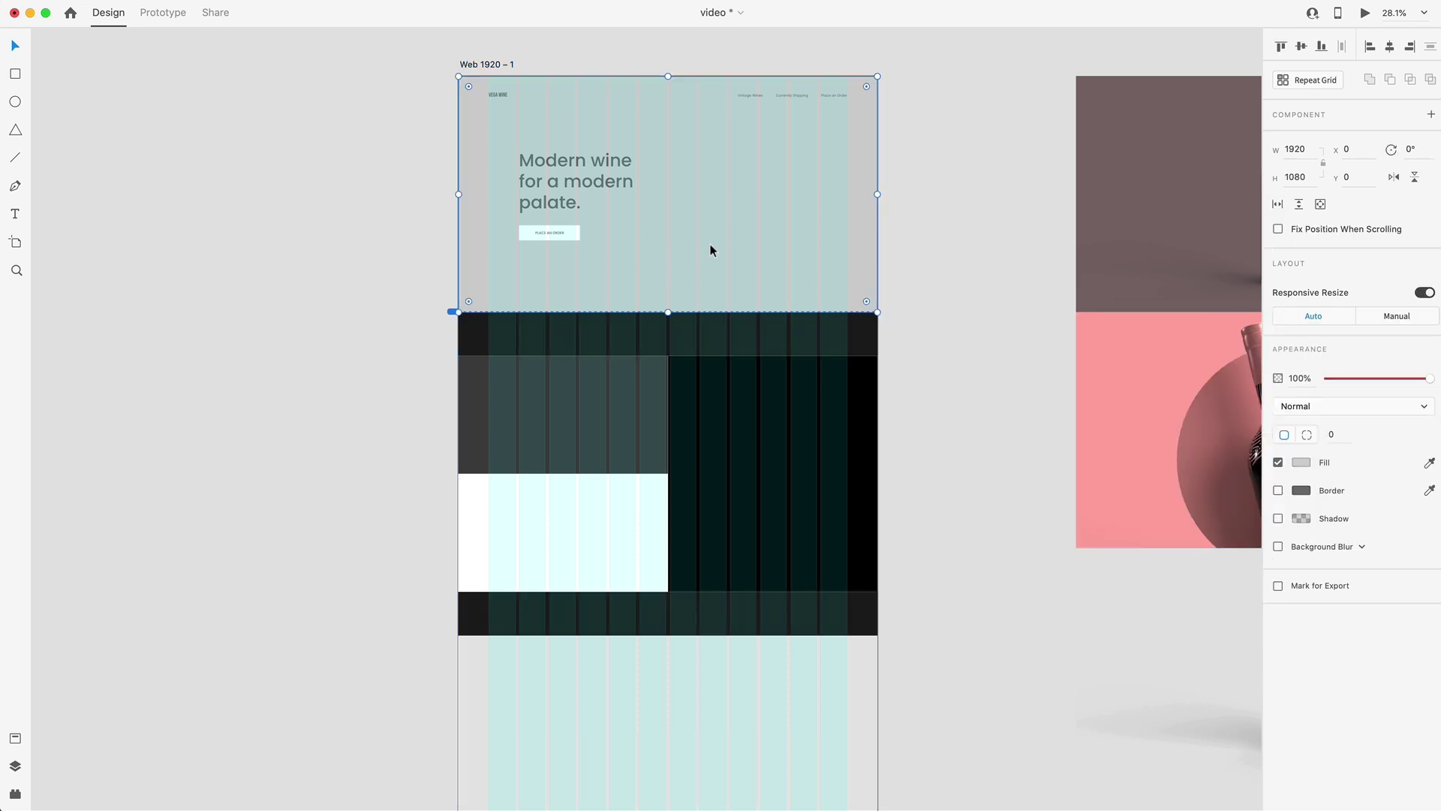
{"action": "key", "text": "Delete"}
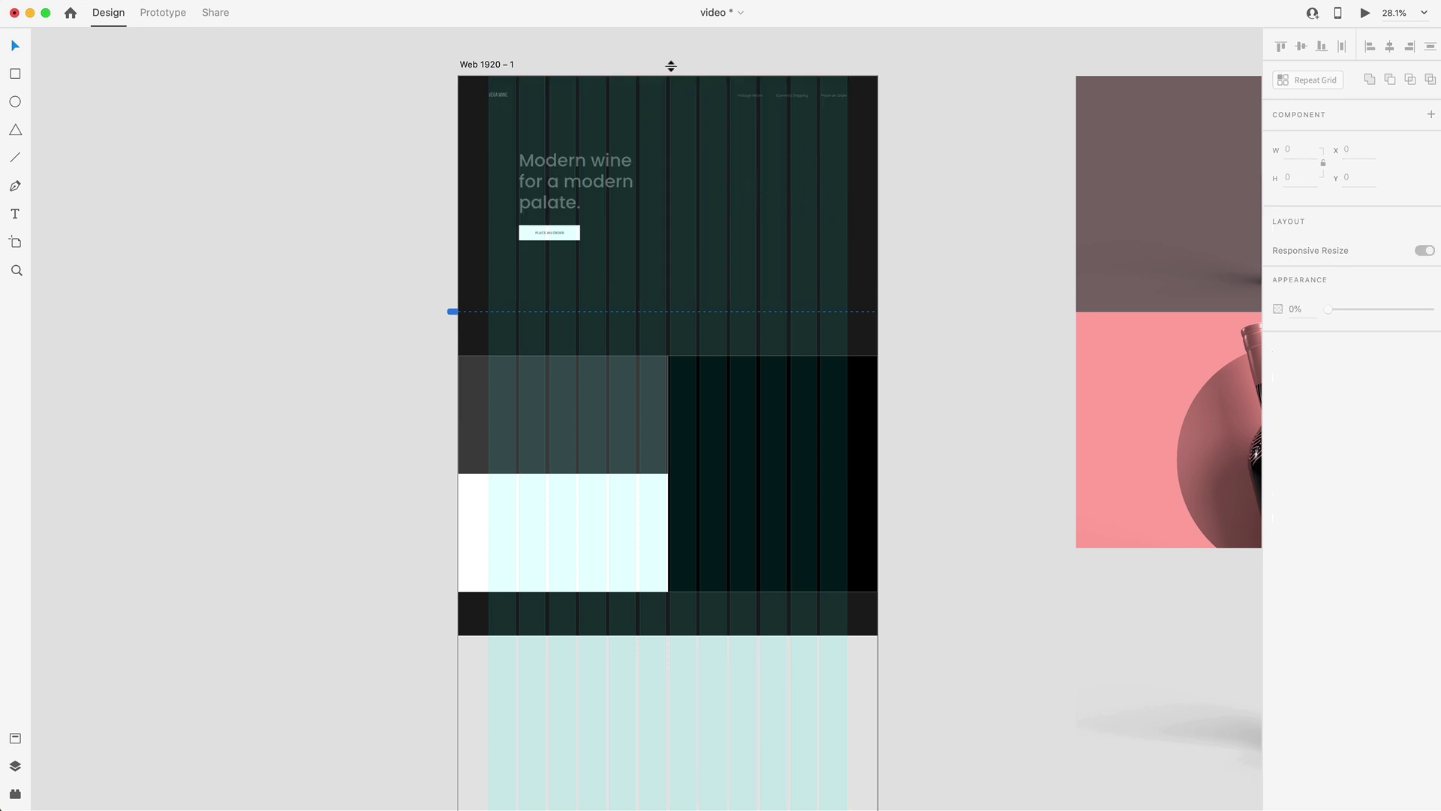
- Group the hero button's rectangle with its label and enable padding on the group
{"action": "scroll", "coordinate": [701, 231], "scroll_direction": "down", "scroll_amount": 3}
{"action": "scroll", "coordinate": [576, 138], "scroll_direction": "up", "scroll_amount": 5}
{"action": "scroll", "coordinate": [517, 317], "scroll_direction": "up", "scroll_amount": 3}
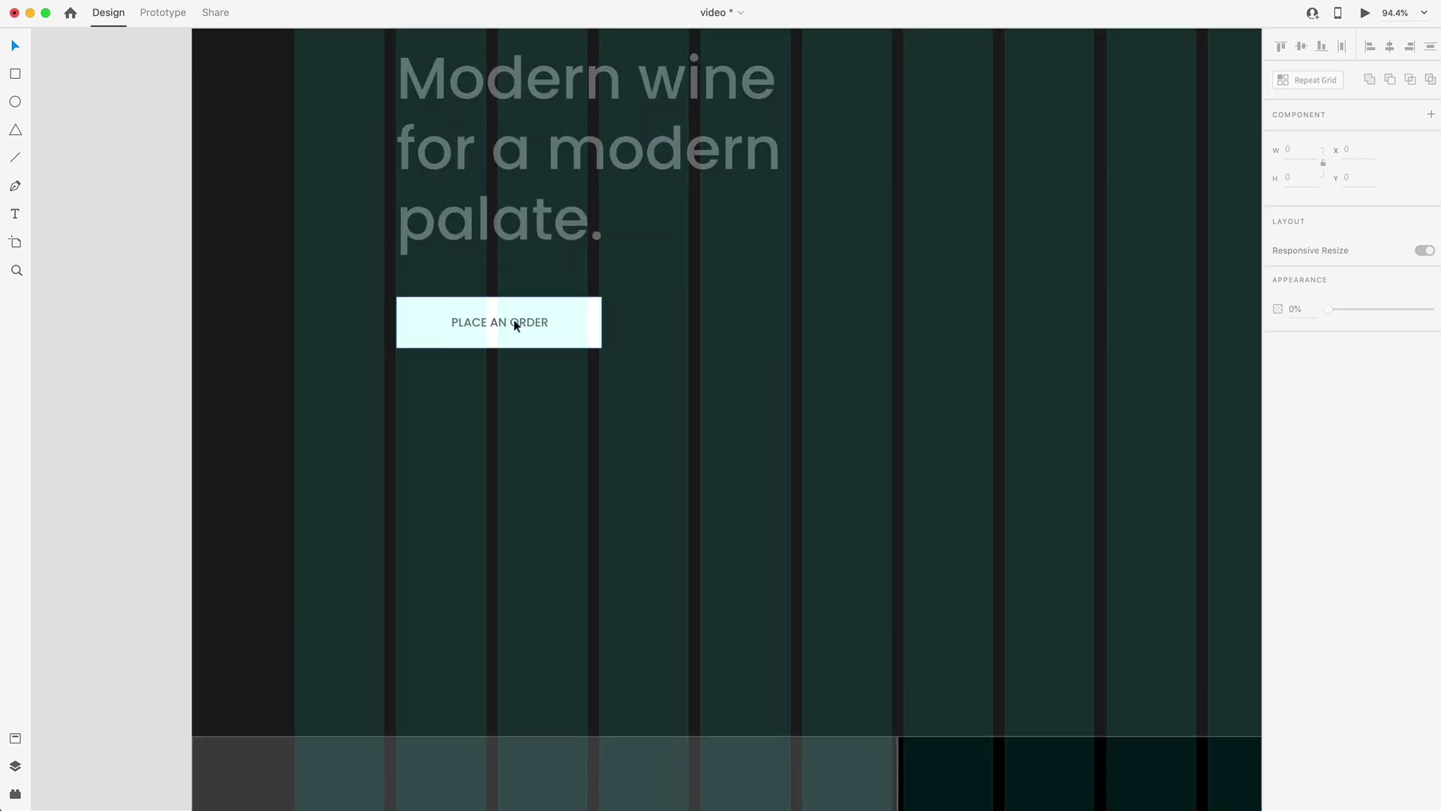
{"action": "left_click", "coordinate": [516, 317]}
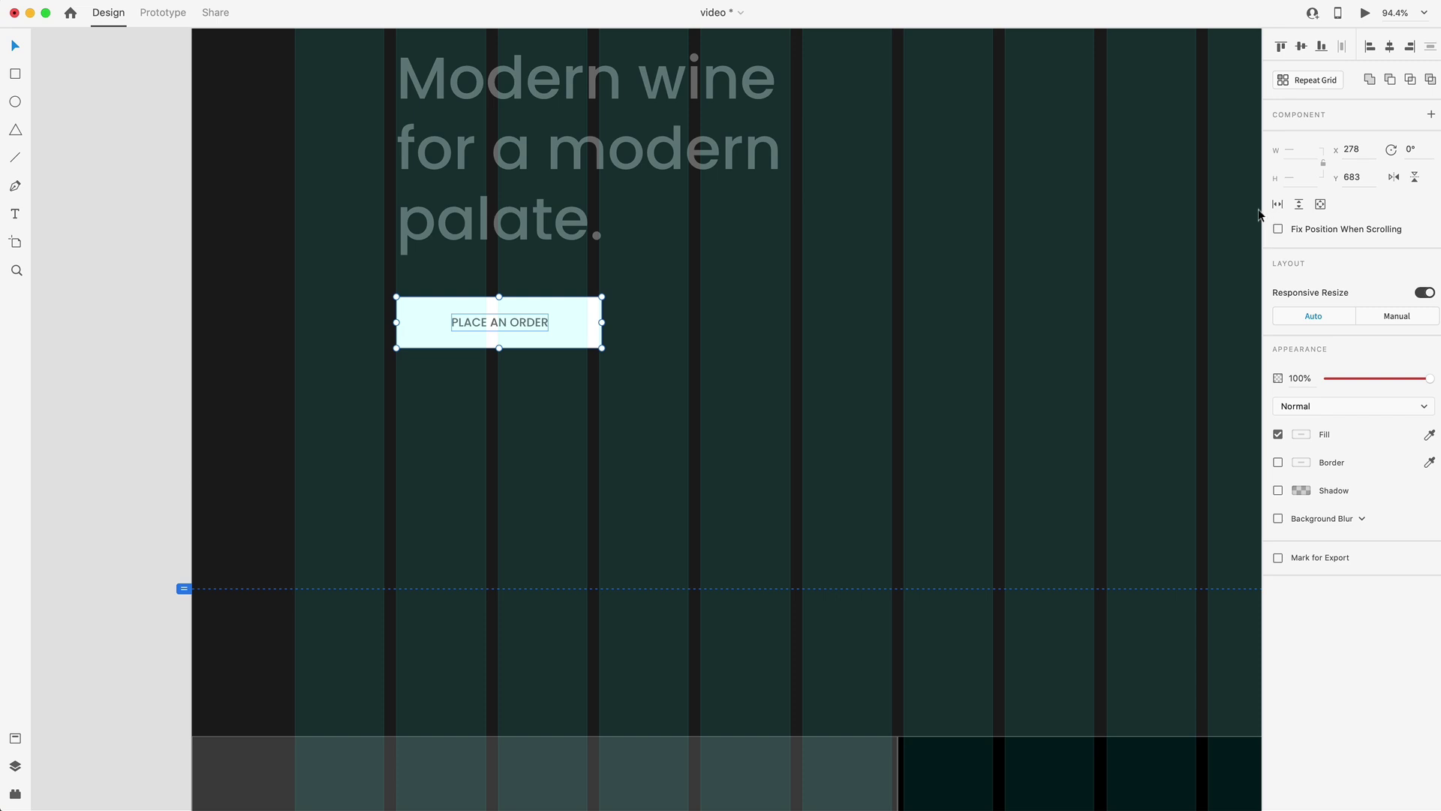
{"action": "left_click", "coordinate": [1276, 406]}
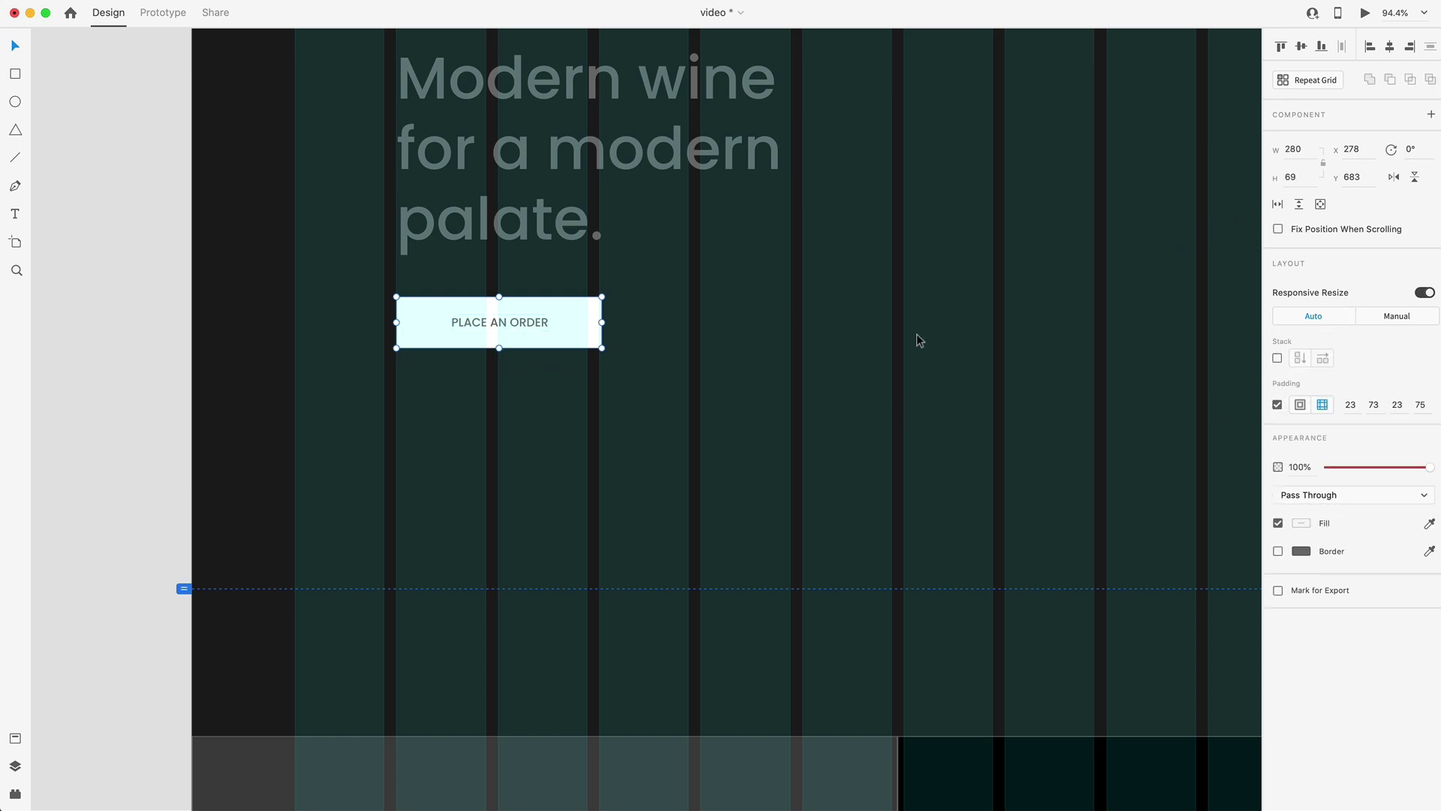
- Duplicate the button group into the dark grey upper-left block, placing it at X 278, Y 1620
{"action": "left_click_drag", "start_coordinate": [570, 306], "coordinate": [533, 193]}
{"action": "scroll", "coordinate": [655, 479], "scroll_direction": "down", "scroll_amount": 10}
{"action": "scroll", "coordinate": [533, 193], "scroll_direction": "up", "scroll_amount": 3}
{"action": "scroll", "coordinate": [632, 265], "scroll_direction": "up", "scroll_amount": 4}
{"action": "scroll", "coordinate": [632, 264], "scroll_direction": "right", "scroll_amount": 2}
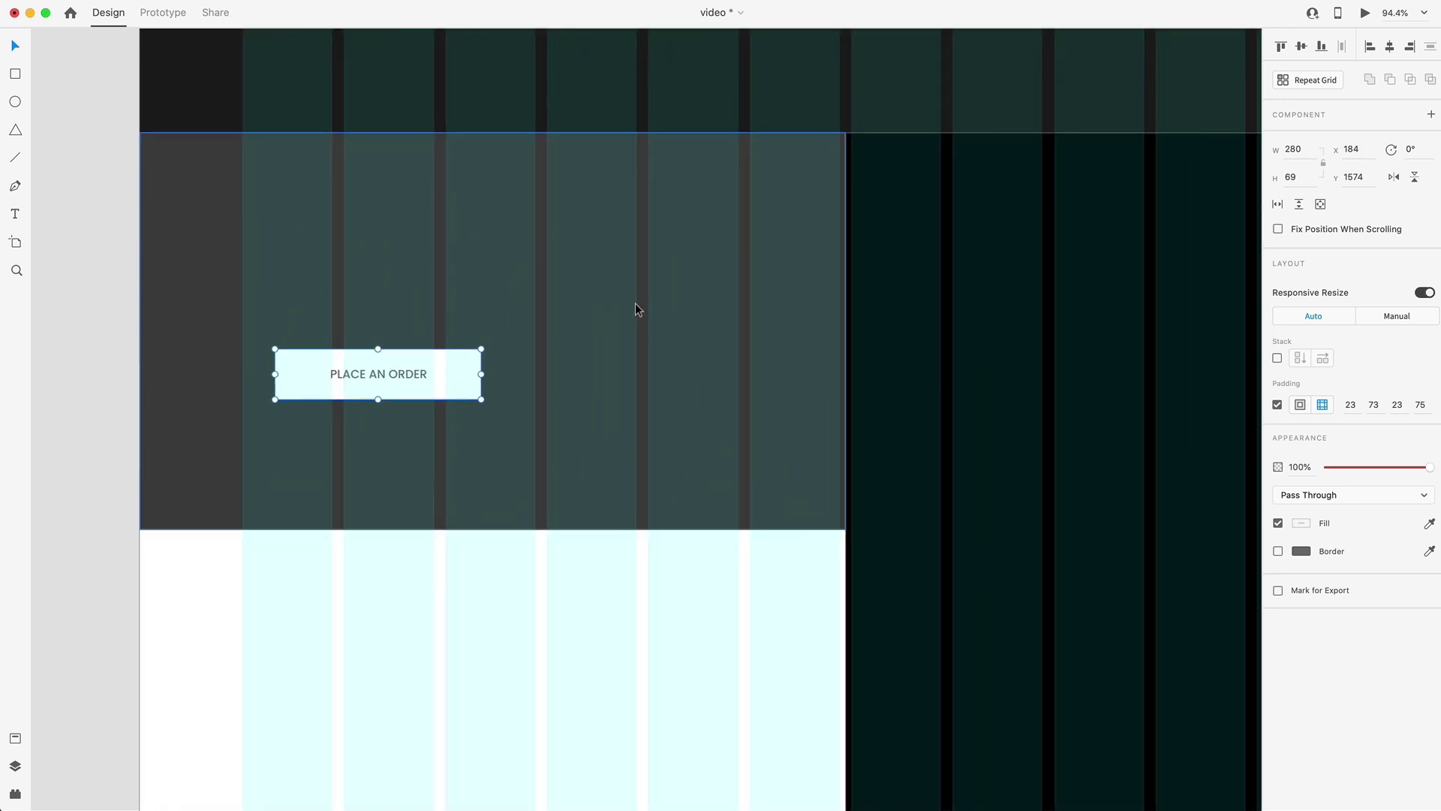
{"action": "left_click_drag", "start_coordinate": [427, 366], "coordinate": [488, 393]}
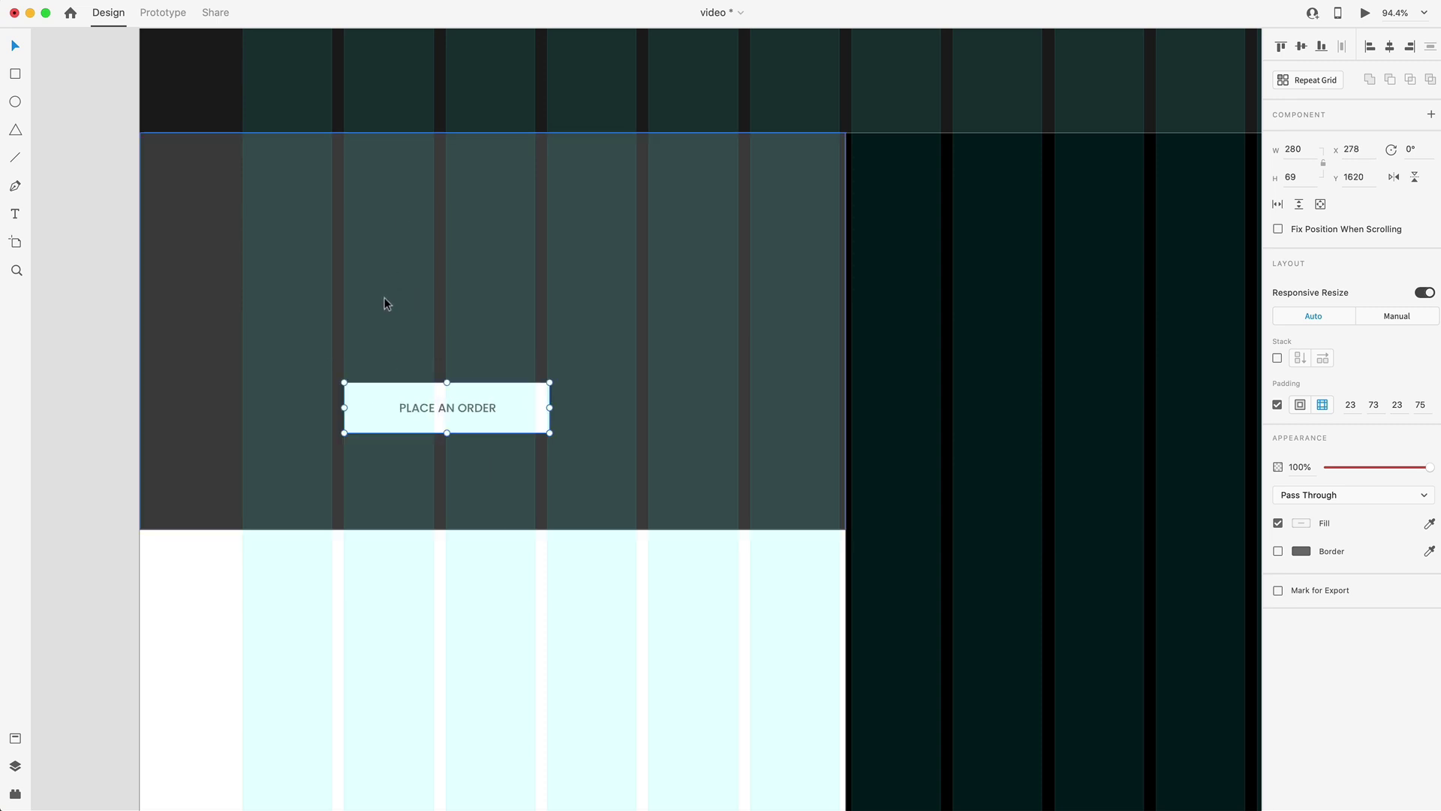
- Add the two-line text "Experience our best selling vintage." at size 50 above the copied button
{"action": "key", "text": "t"}
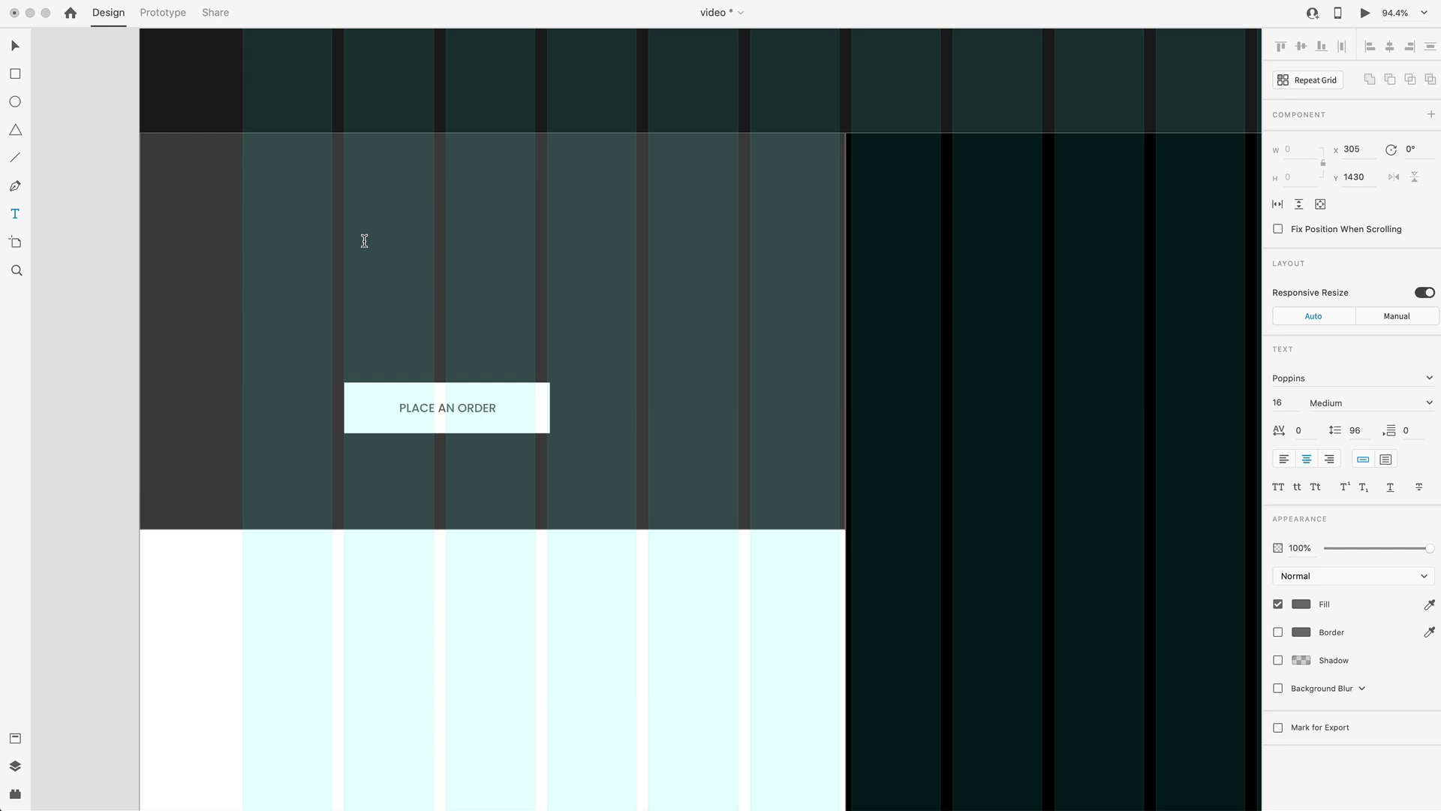
{"action": "key", "text": "ctrl+a"}
{"action": "type", "text": "Experience our best selling vintage."}
{"action": "key", "text": "Escape"}
{"action": "left_click", "coordinate": [1295, 398]}
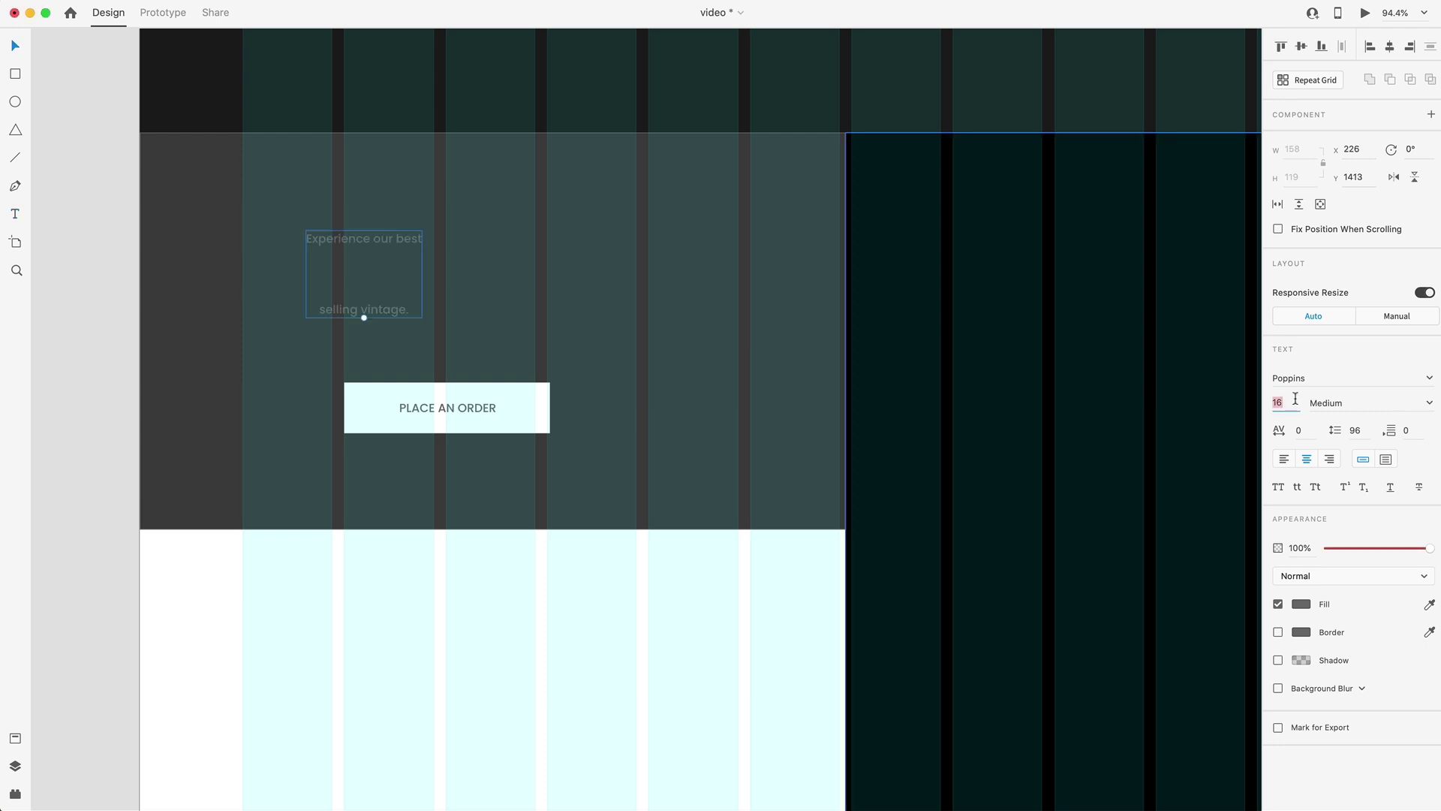
{"action": "type", "text": "50"}
{"action": "key", "text": "Return"}
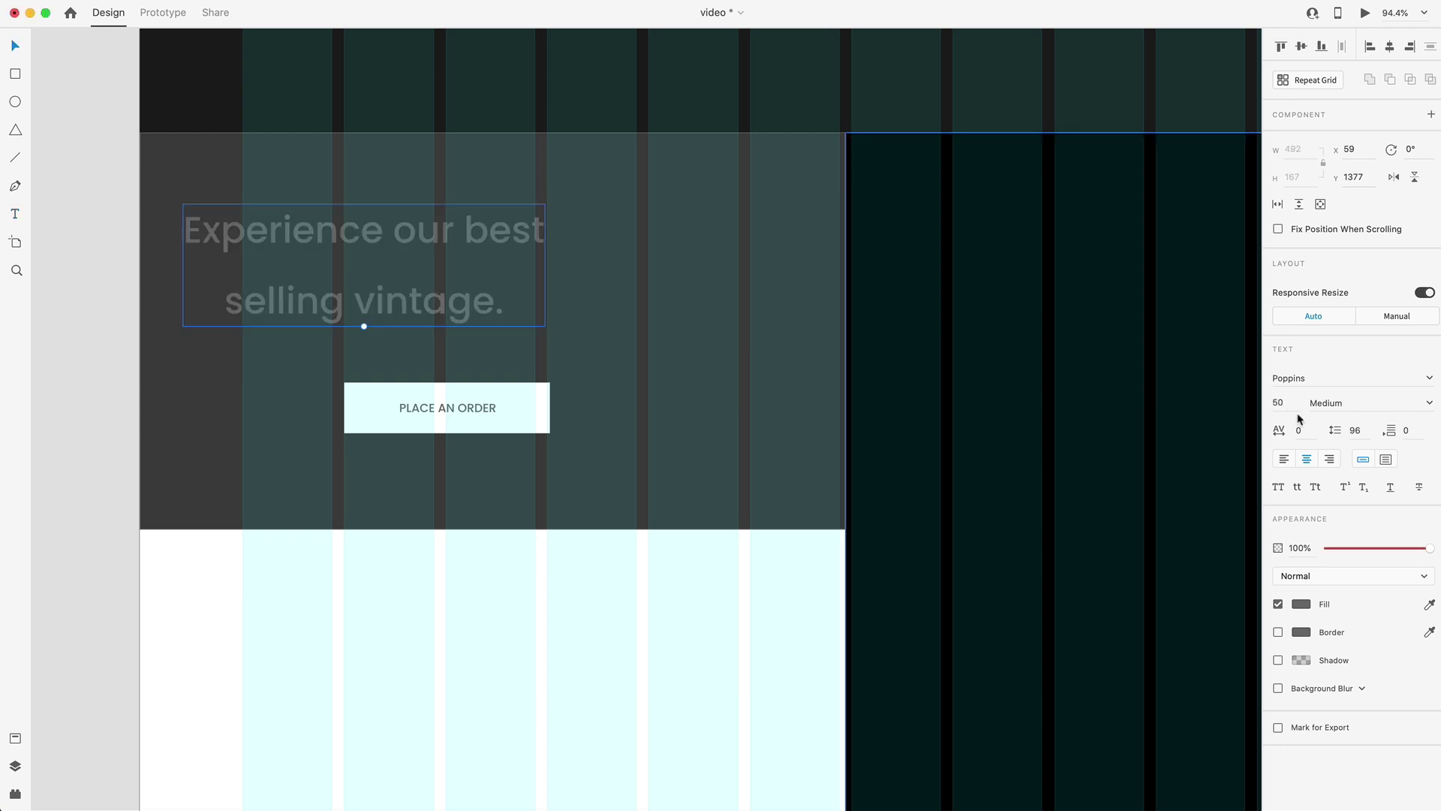
- Left-align the new text with line spacing 60 and move it to X 278, Y 1439 above the button
{"action": "left_click", "coordinate": [1284, 459]}
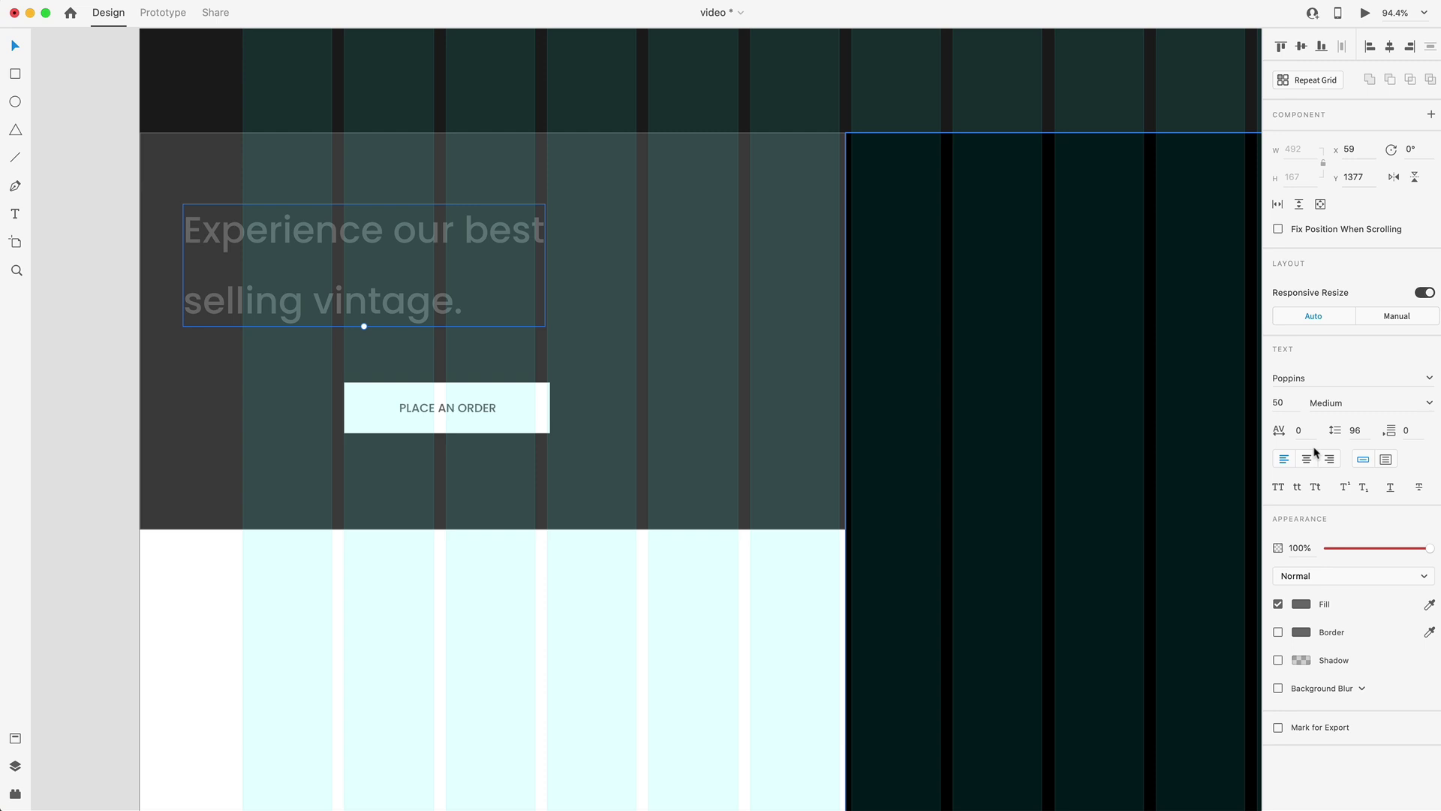
{"action": "left_click", "coordinate": [1364, 429]}
{"action": "type", "text": "60"}
{"action": "key", "text": "Return"}
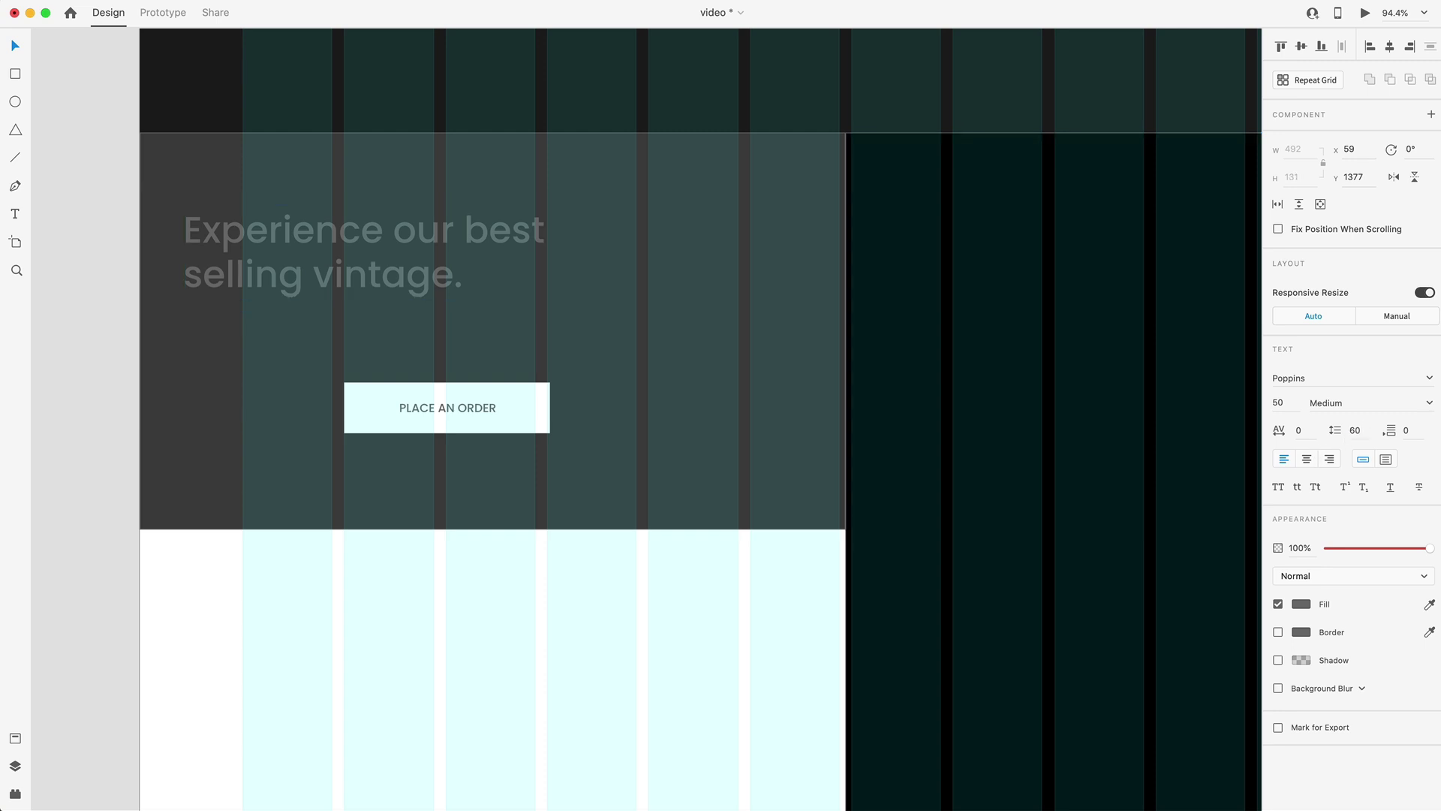
{"action": "left_click_drag", "start_coordinate": [231, 276], "coordinate": [393, 312]}
{"action": "scroll", "coordinate": [470, 326], "scroll_direction": "up", "scroll_amount": 1}
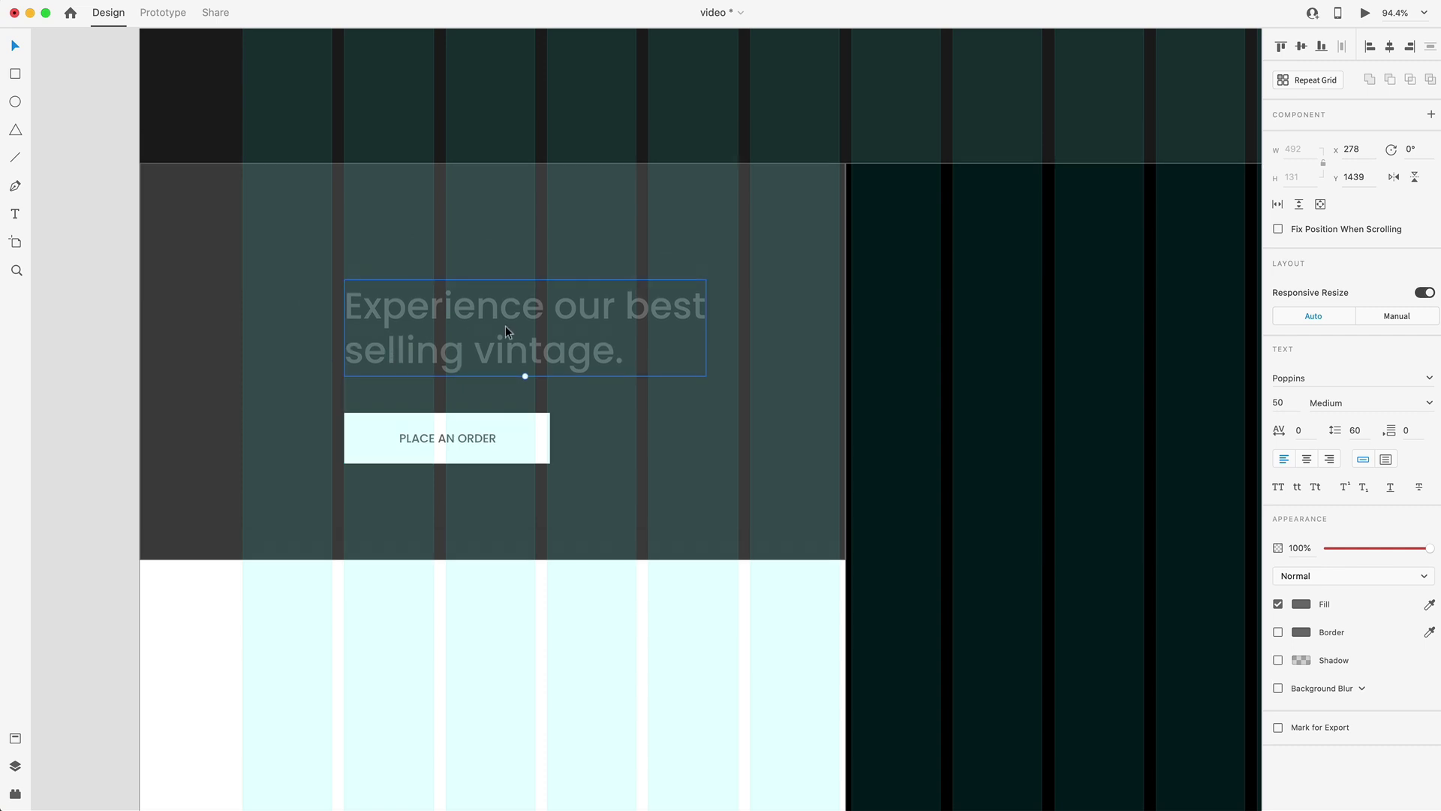
- Add the text "2014 Vintage" above the "Experience our best selling vintage." heading
{"action": "key", "text": "t"}
{"action": "left_click", "coordinate": [376, 238]}
{"action": "type", "text": "2014 Vintage"}
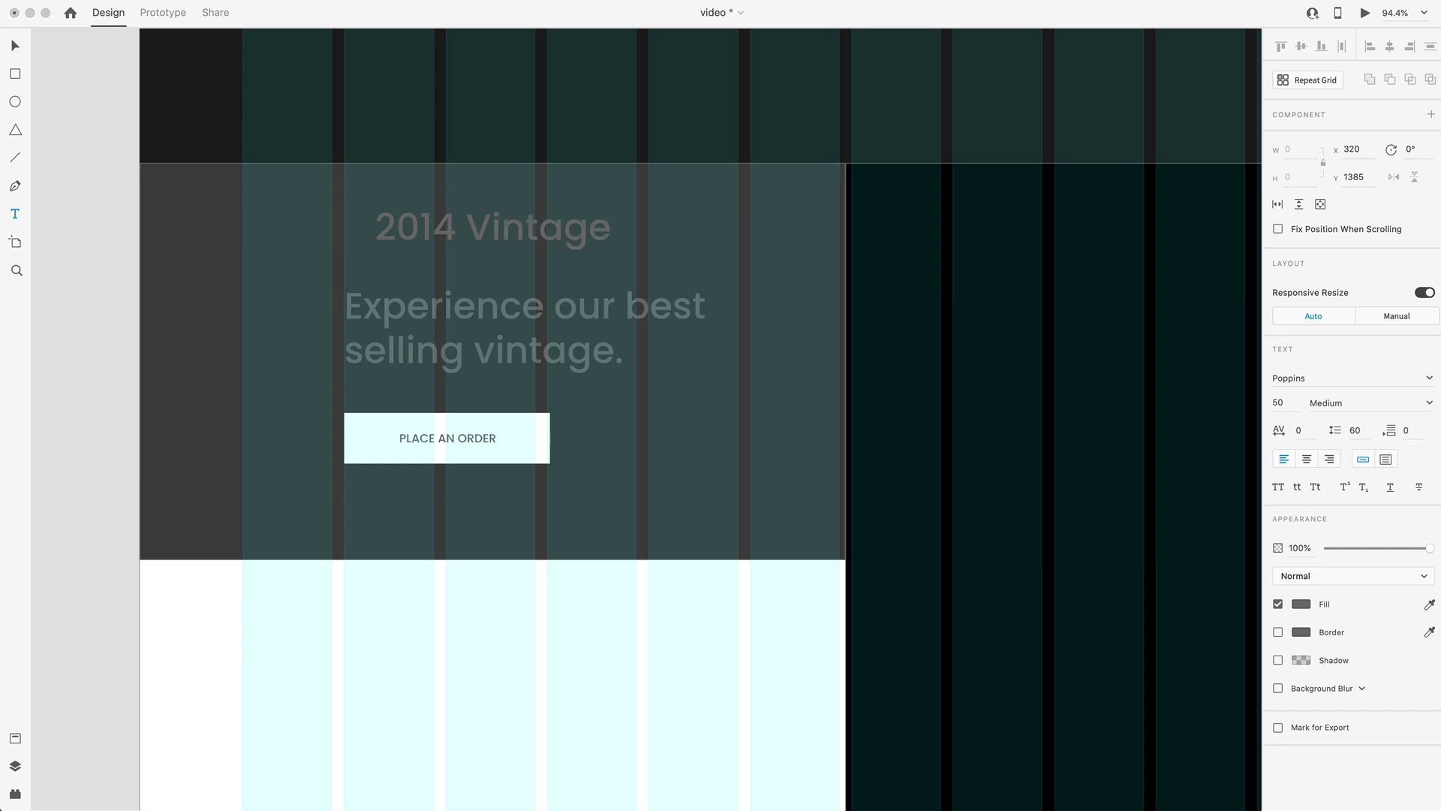
- Set the "2014 Vintage" text to size 18 in all caps and place it at X 278, Y 1404 above the heading
{"action": "key", "text": "Escape"}
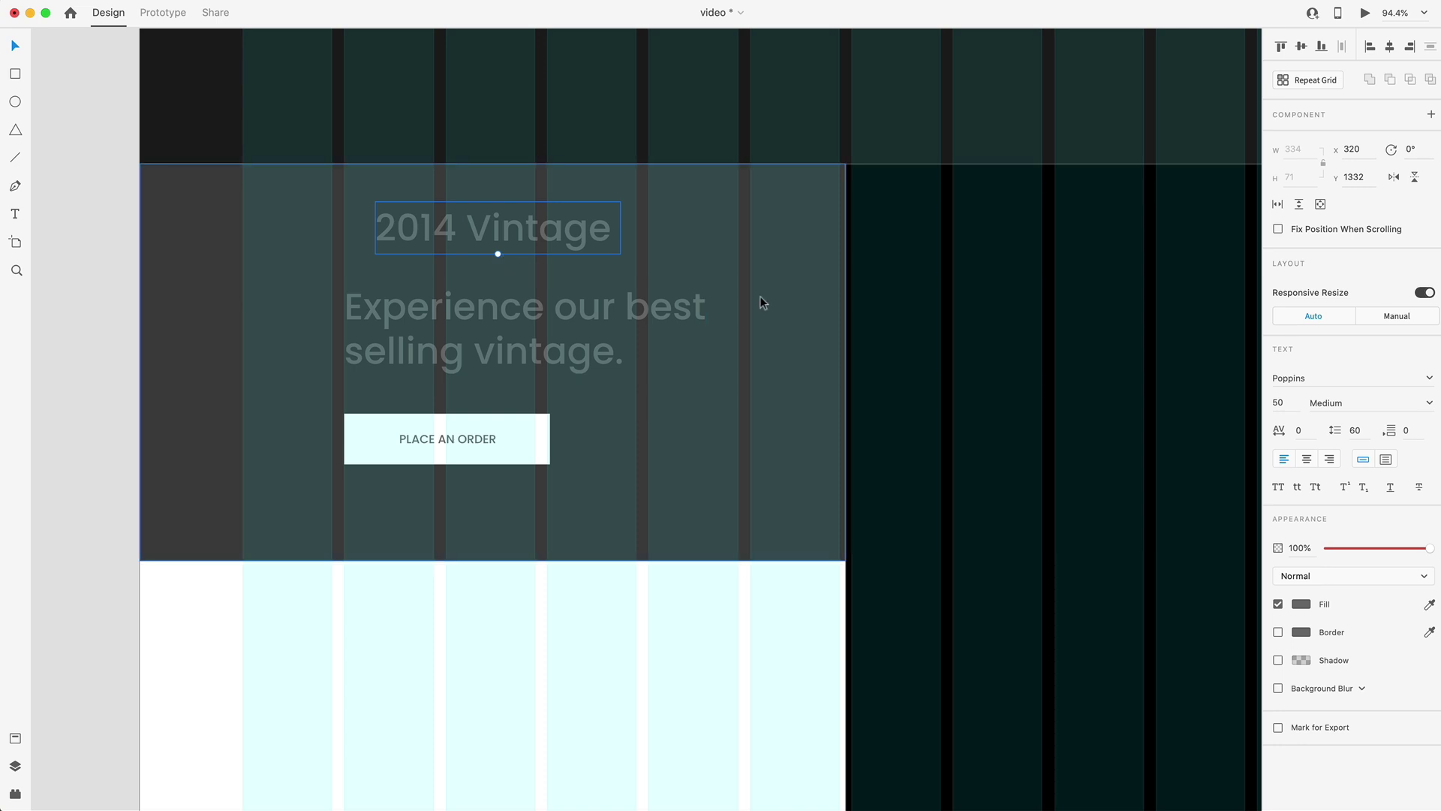
{"action": "left_click", "coordinate": [1286, 403]}
{"action": "type", "text": "18"}
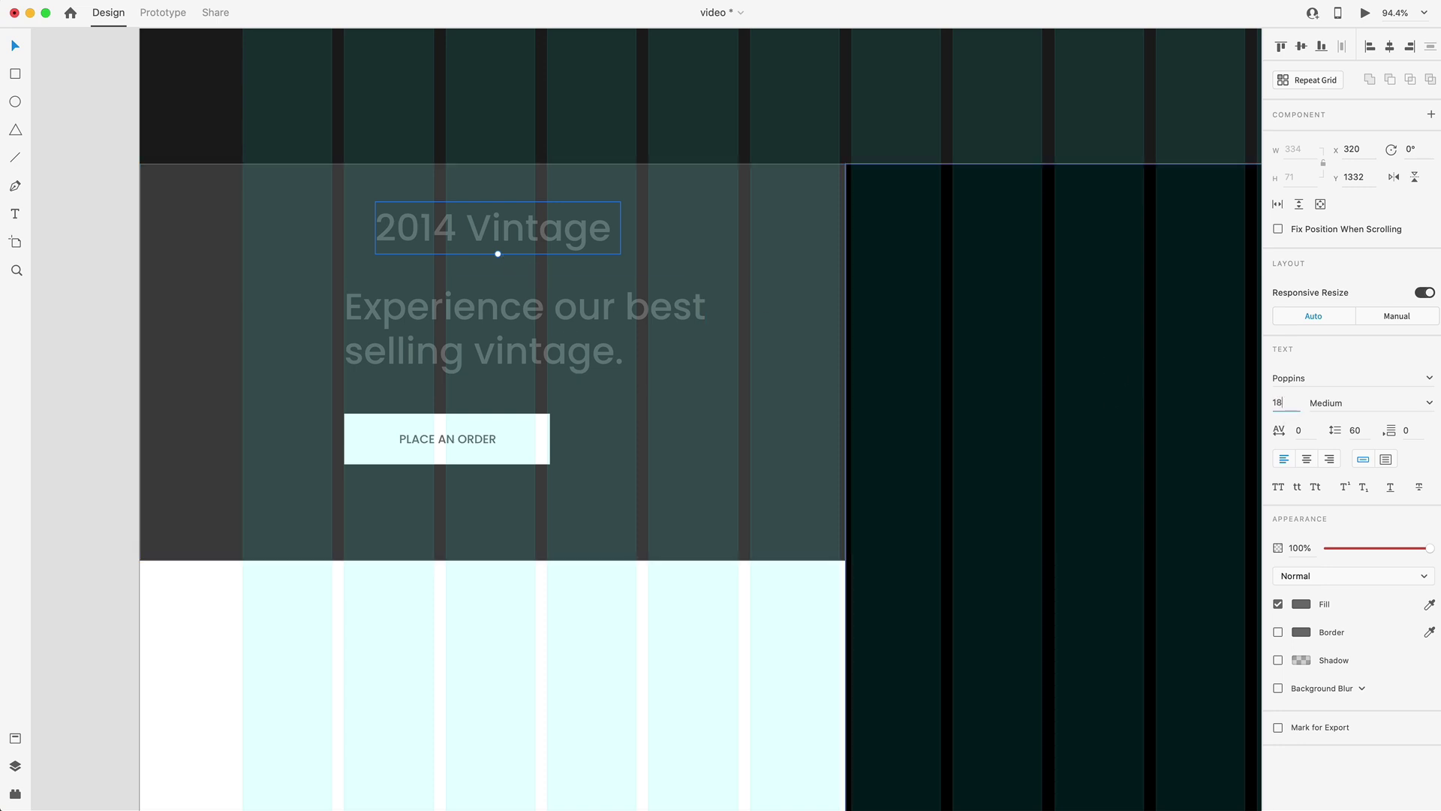
{"action": "key", "text": "Return"}
{"action": "left_click", "coordinate": [1278, 487]}
{"action": "left_click_drag", "start_coordinate": [424, 240], "coordinate": [387, 269]}
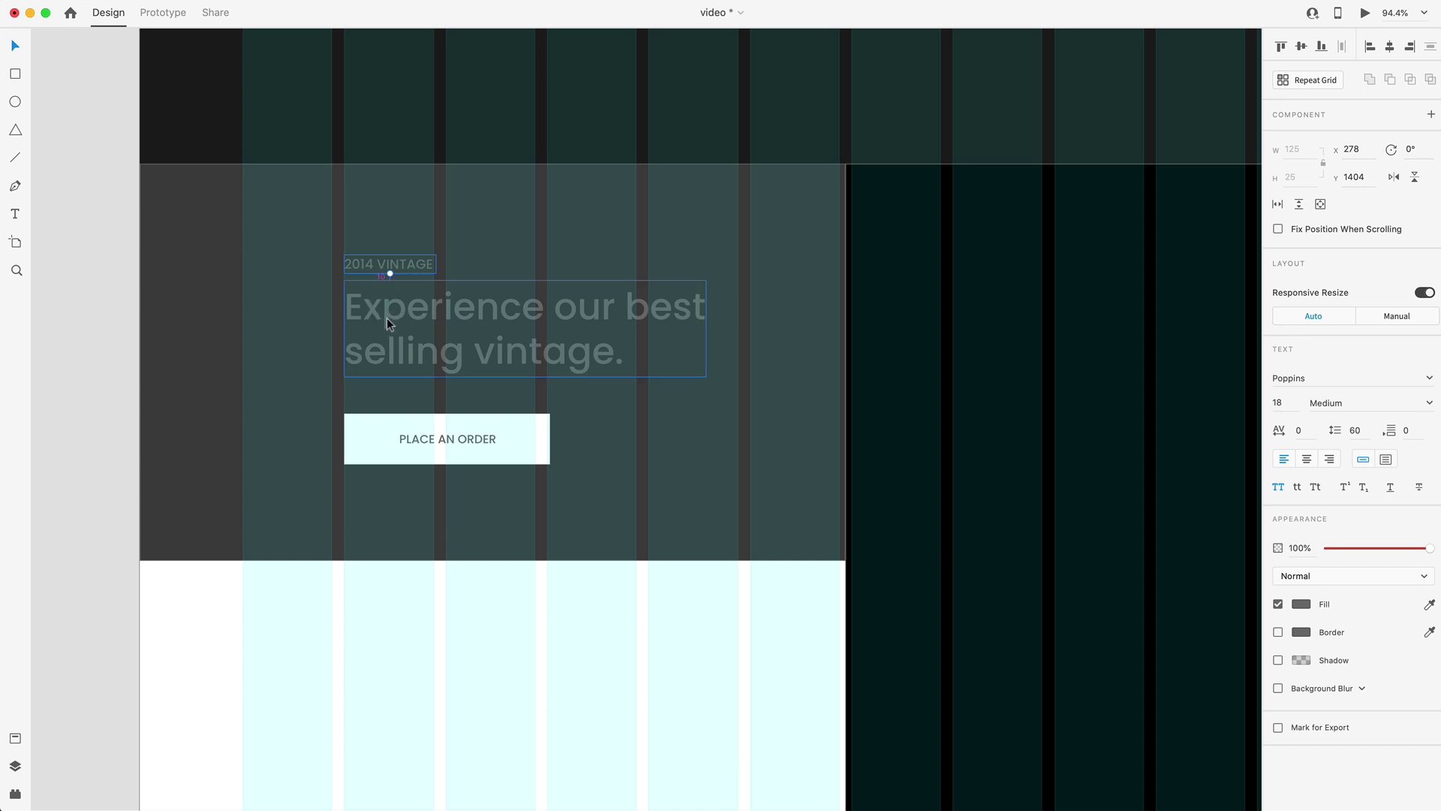
- Move the vintage label, heading and order button together slightly down in the dark grey block, to Y 1408
{"action": "left_click", "coordinate": [443, 308], "text": "shift"}
{"action": "left_click", "coordinate": [458, 429], "text": "shift"}
{"action": "left_click_drag", "start_coordinate": [441, 363], "coordinate": [443, 366]}
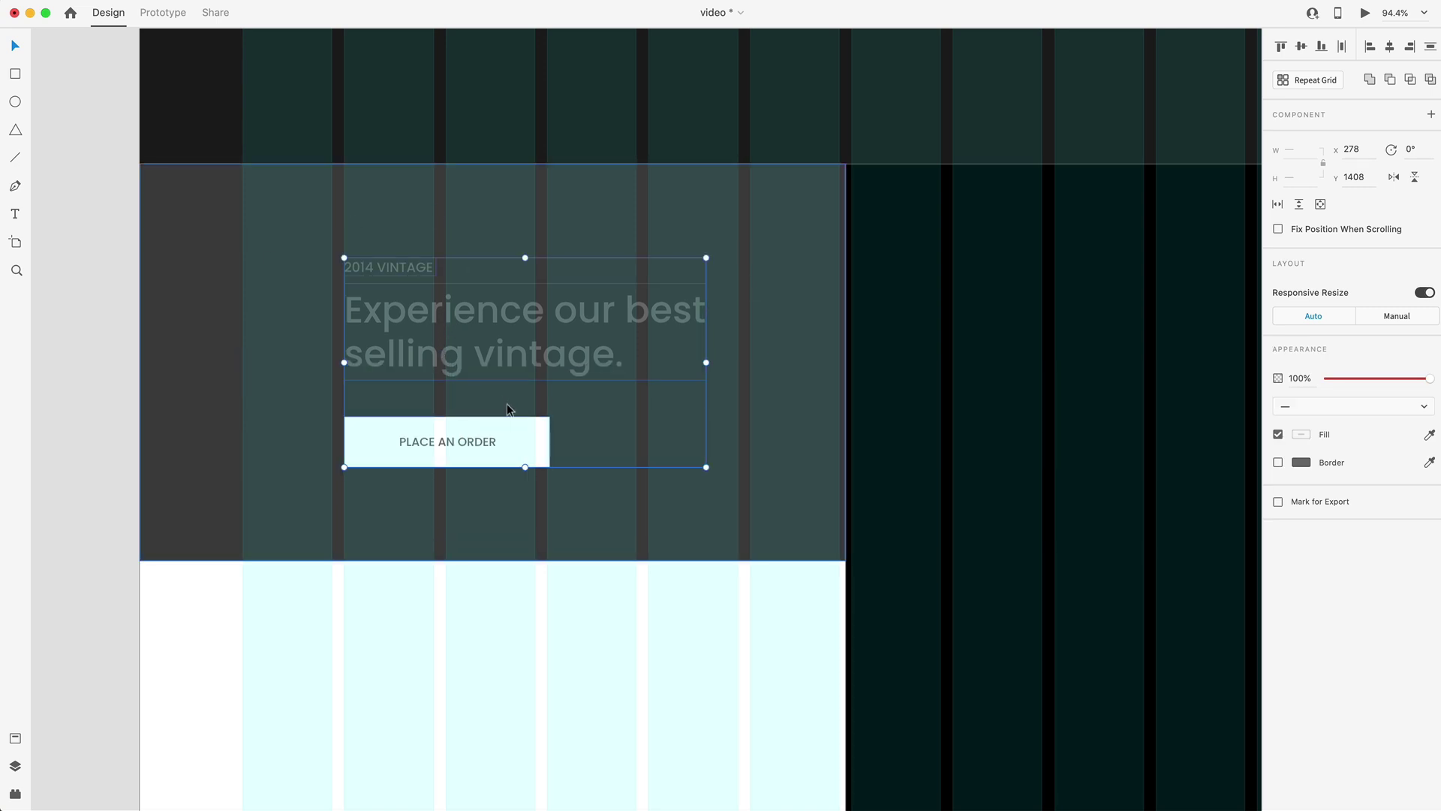
- Duplicate the "Experience our best selling vintage." heading into the white block below, at X 278, Y 2025
{"action": "scroll", "coordinate": [509, 408], "scroll_direction": "down", "scroll_amount": 5}
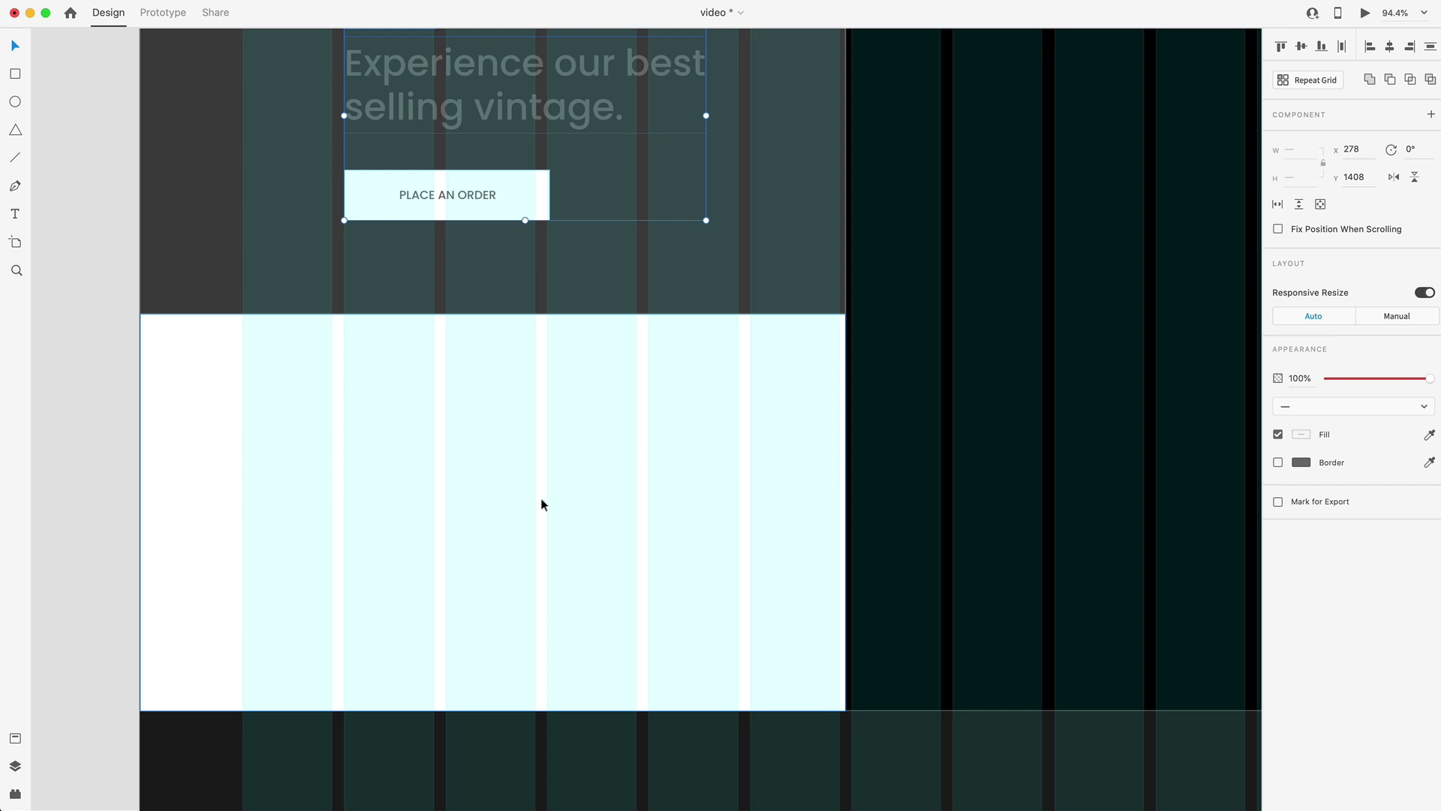
{"action": "left_click", "coordinate": [660, 289]}
{"action": "left_click", "coordinate": [546, 71]}
{"action": "left_click_drag", "start_coordinate": [547, 66], "coordinate": [535, 496]}
{"action": "scroll", "coordinate": [484, 503], "scroll_direction": "down", "scroll_amount": 1}
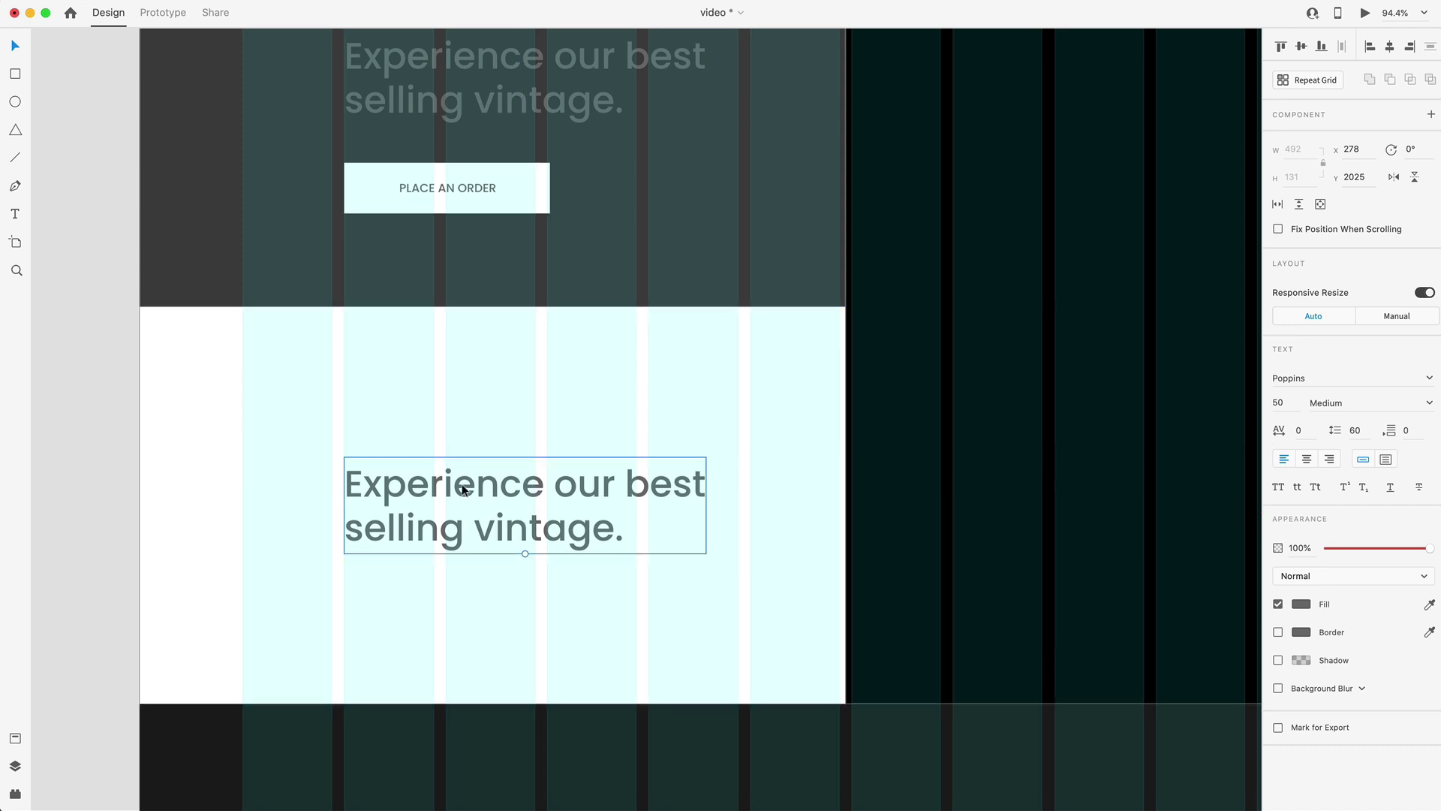
- Set the copied heading in the white block to size 35 with line spacing 52
{"action": "left_click", "coordinate": [1278, 404]}
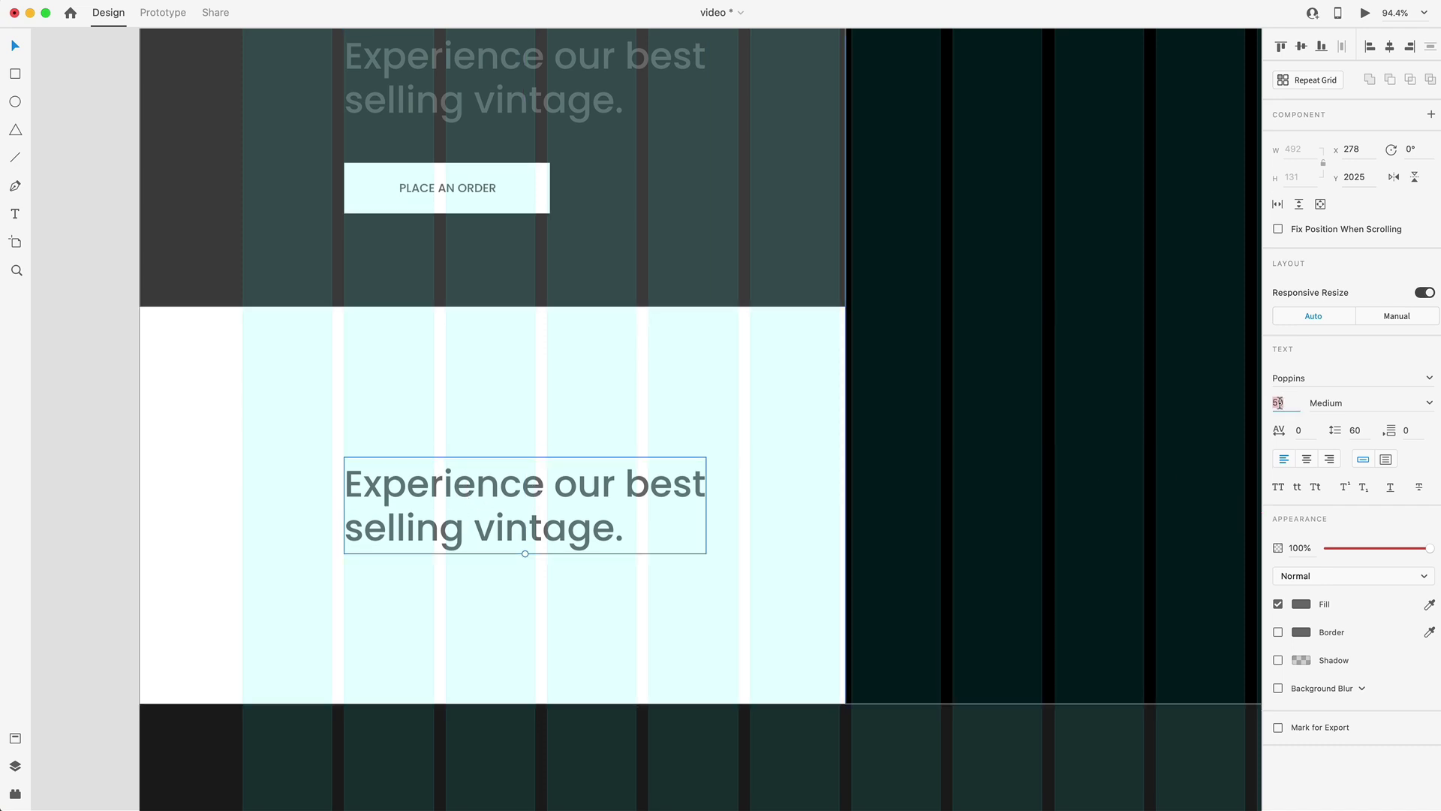
{"action": "key", "text": "Return"}
{"action": "left_click", "coordinate": [1357, 430]}
{"action": "type", "text": "52"}
{"action": "key", "text": "Return"}
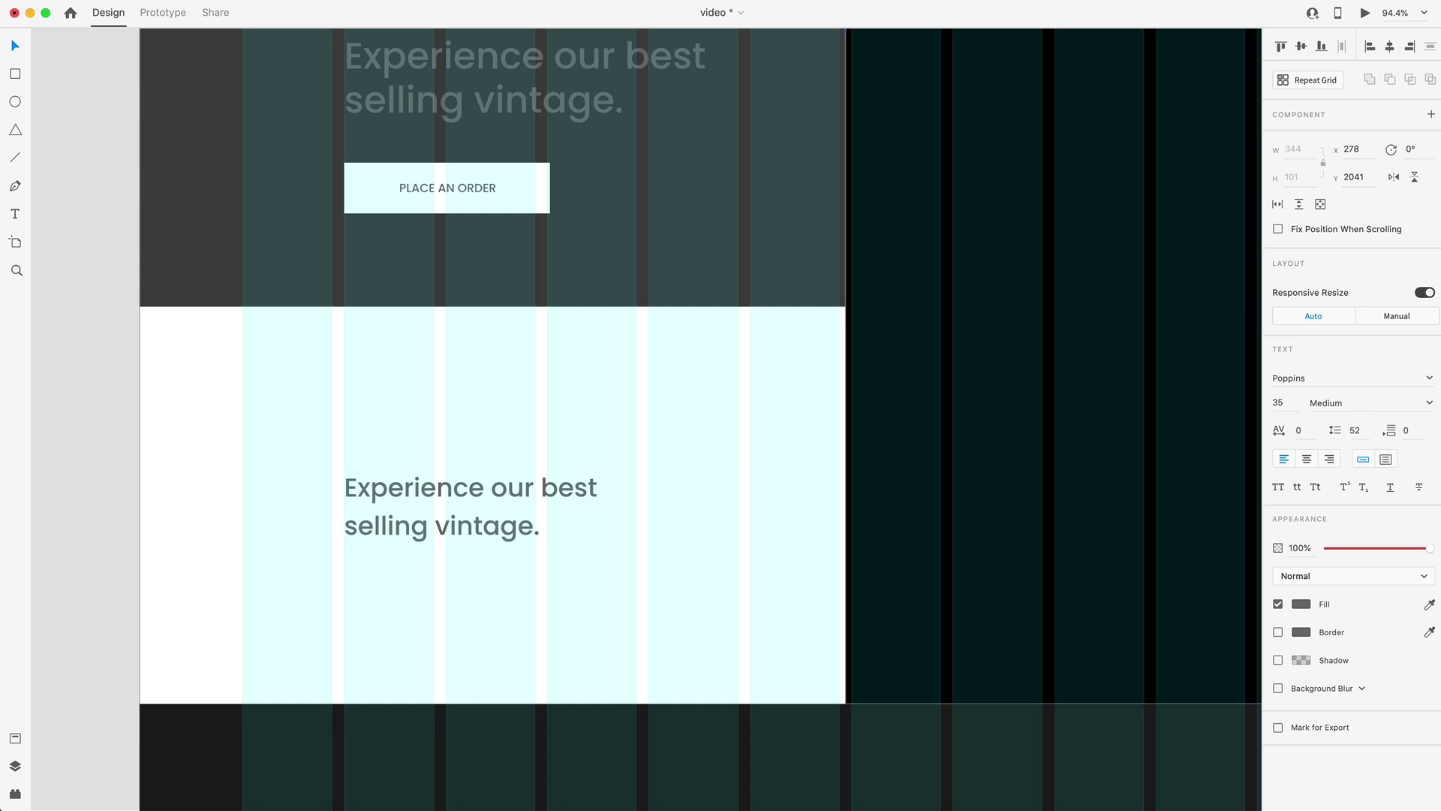
- Replace the copied text with "Each year we create only 10,000 bottles of our signature red wine. With only 2,000 bottles available for pre order."
{"action": "double_click", "coordinate": [476, 515]}
{"action": "key", "text": "super+a"}
{"action": "type", "text": "Each year we create only 10,000 bottles of our signature red wine. With only 2,000 bottles available for pre order."}
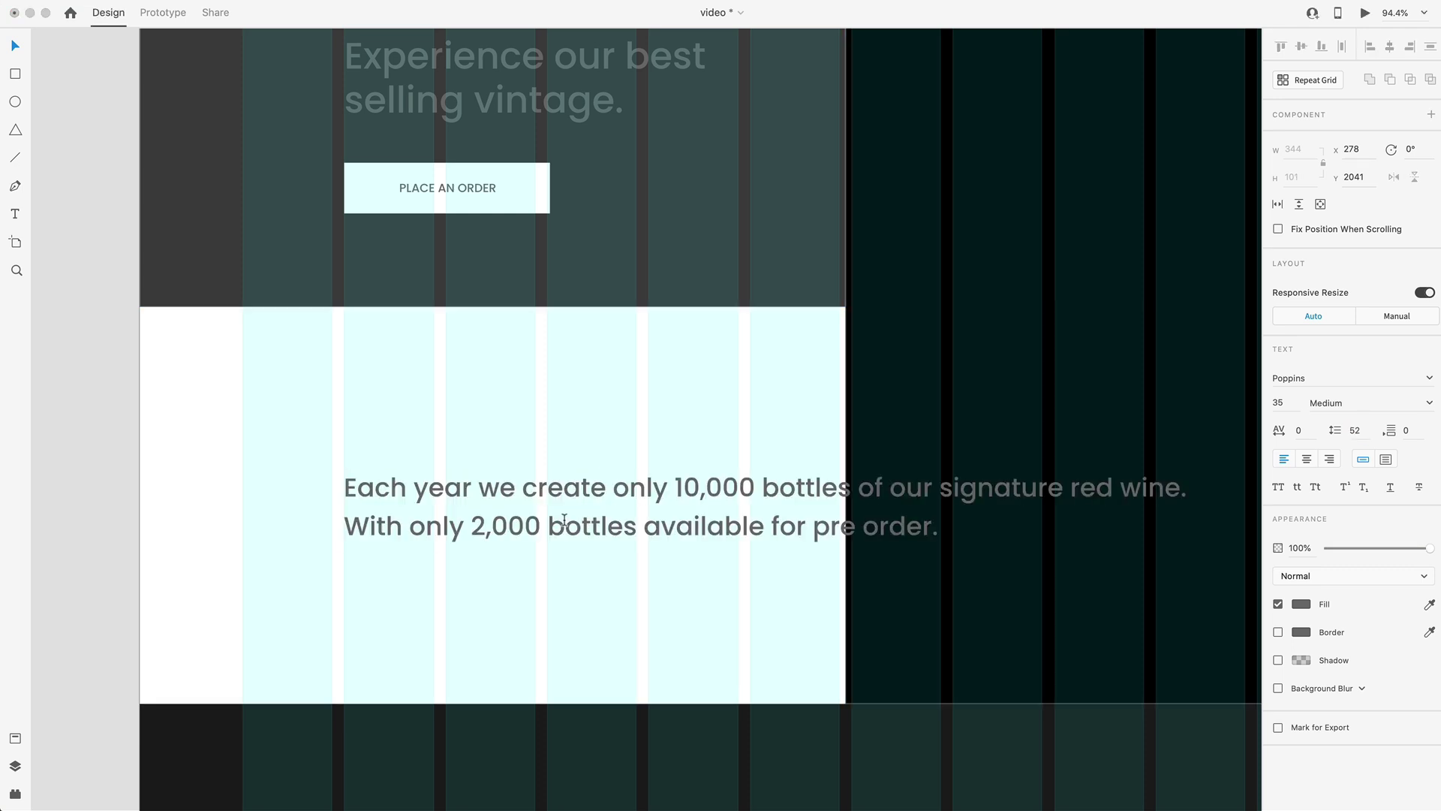
{"action": "left_click", "coordinate": [683, 516]}
- Convert the paragraph to area text 536 wide and fit the box height to the wrapped text
{"action": "left_click", "coordinate": [1386, 458]}
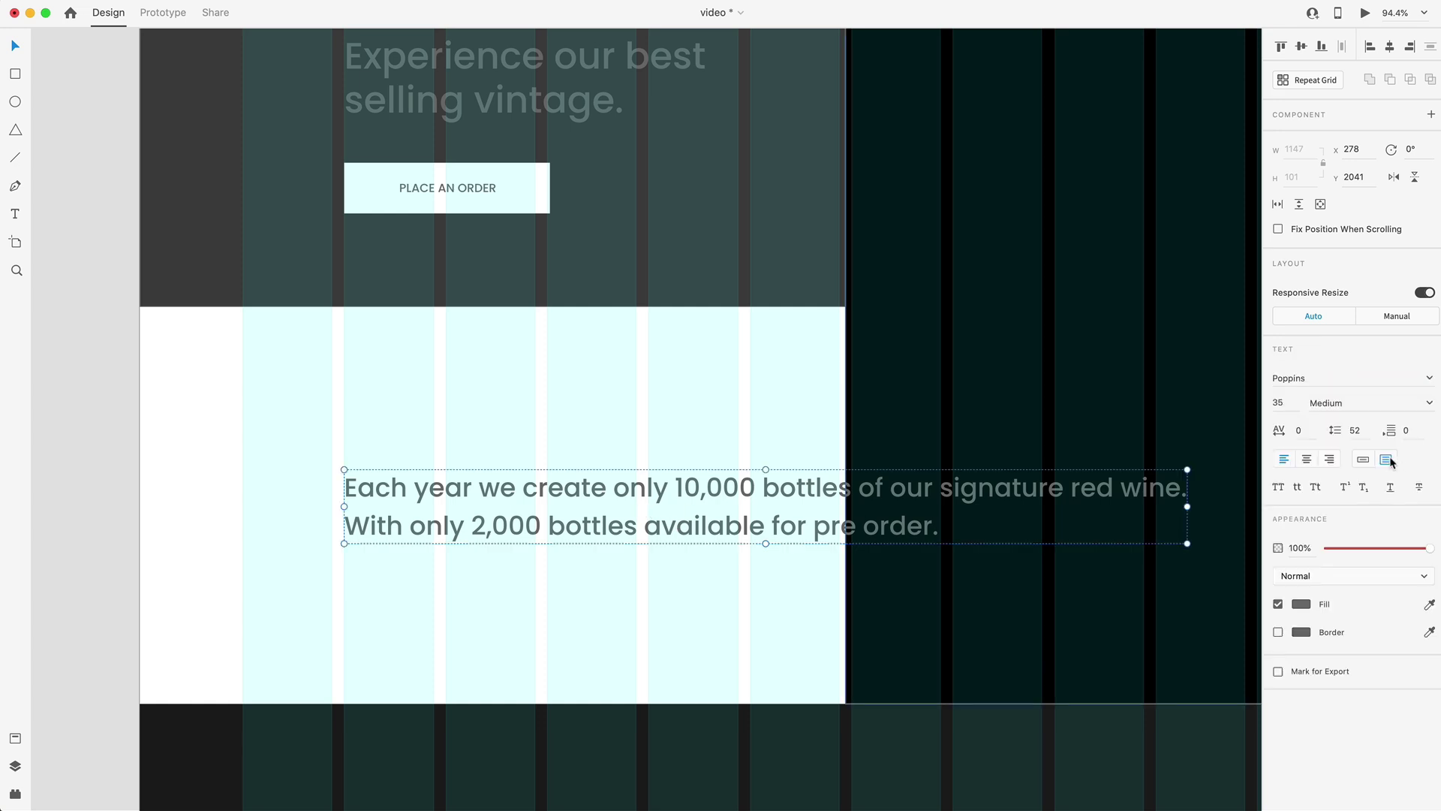
{"action": "left_click_drag", "start_coordinate": [1186, 507], "coordinate": [738, 509]}
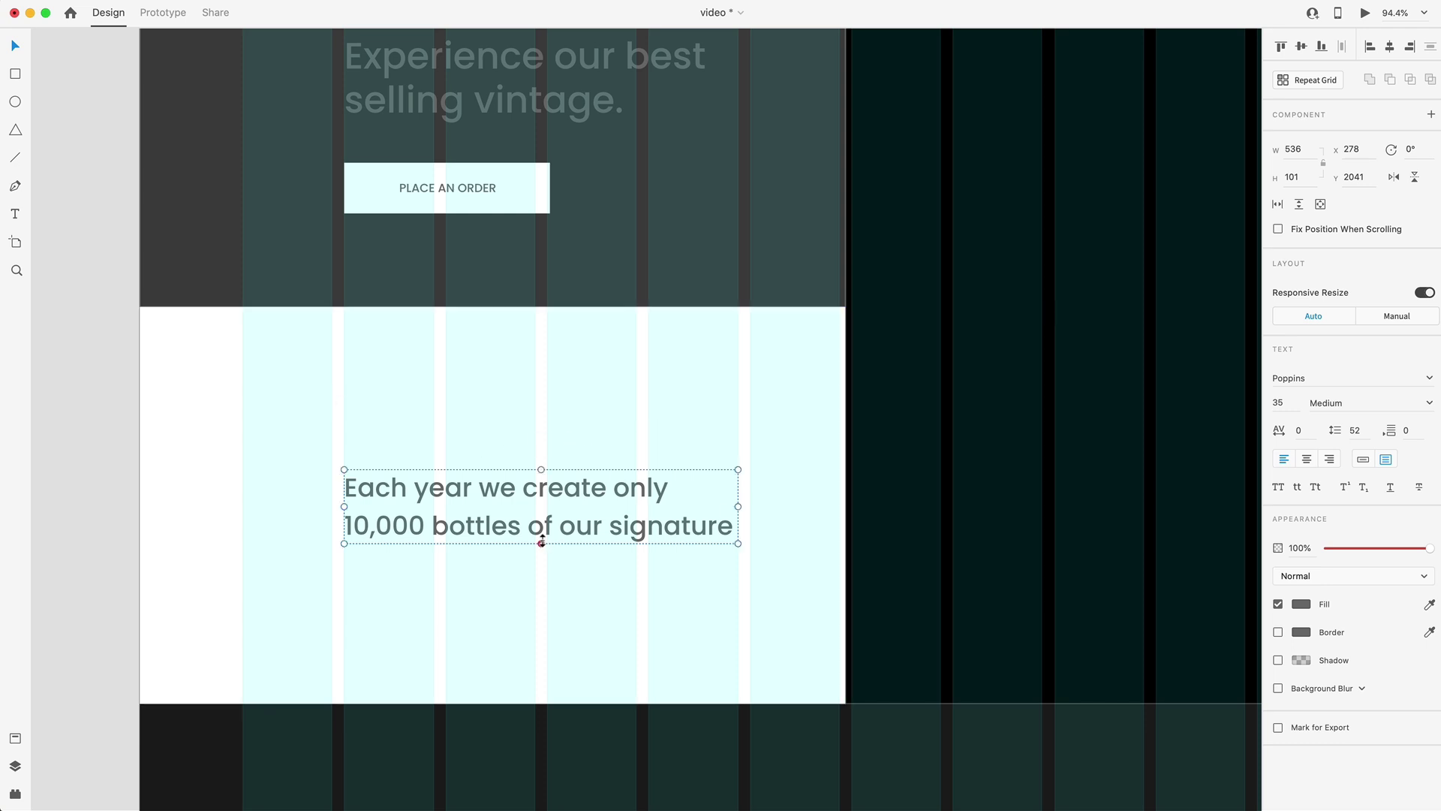
{"action": "double_click", "coordinate": [541, 545]}
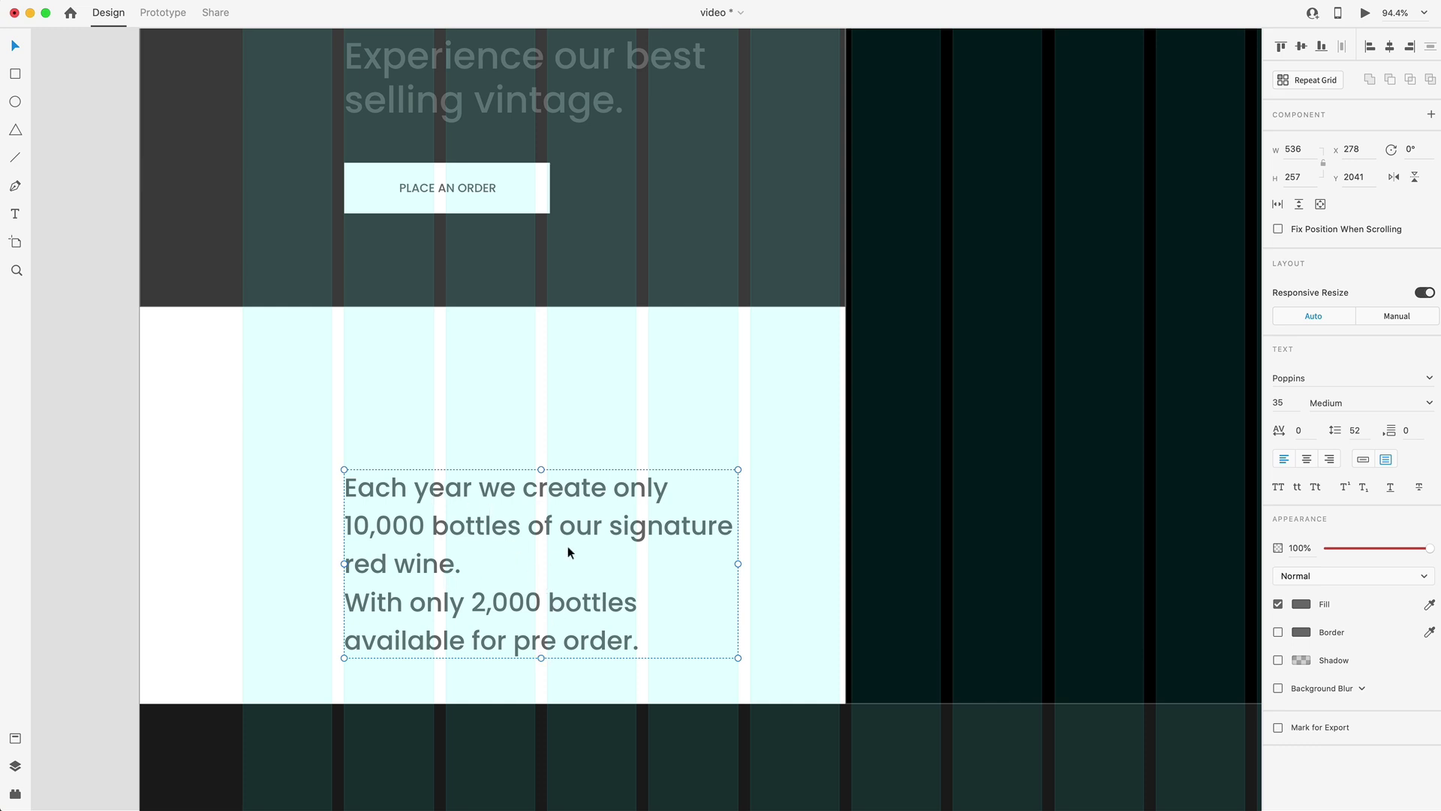
- Set the paragraph spacing to 52 with the box refitted to its text, and move it up to X 278, Y 1936
{"action": "left_click", "coordinate": [1416, 430]}
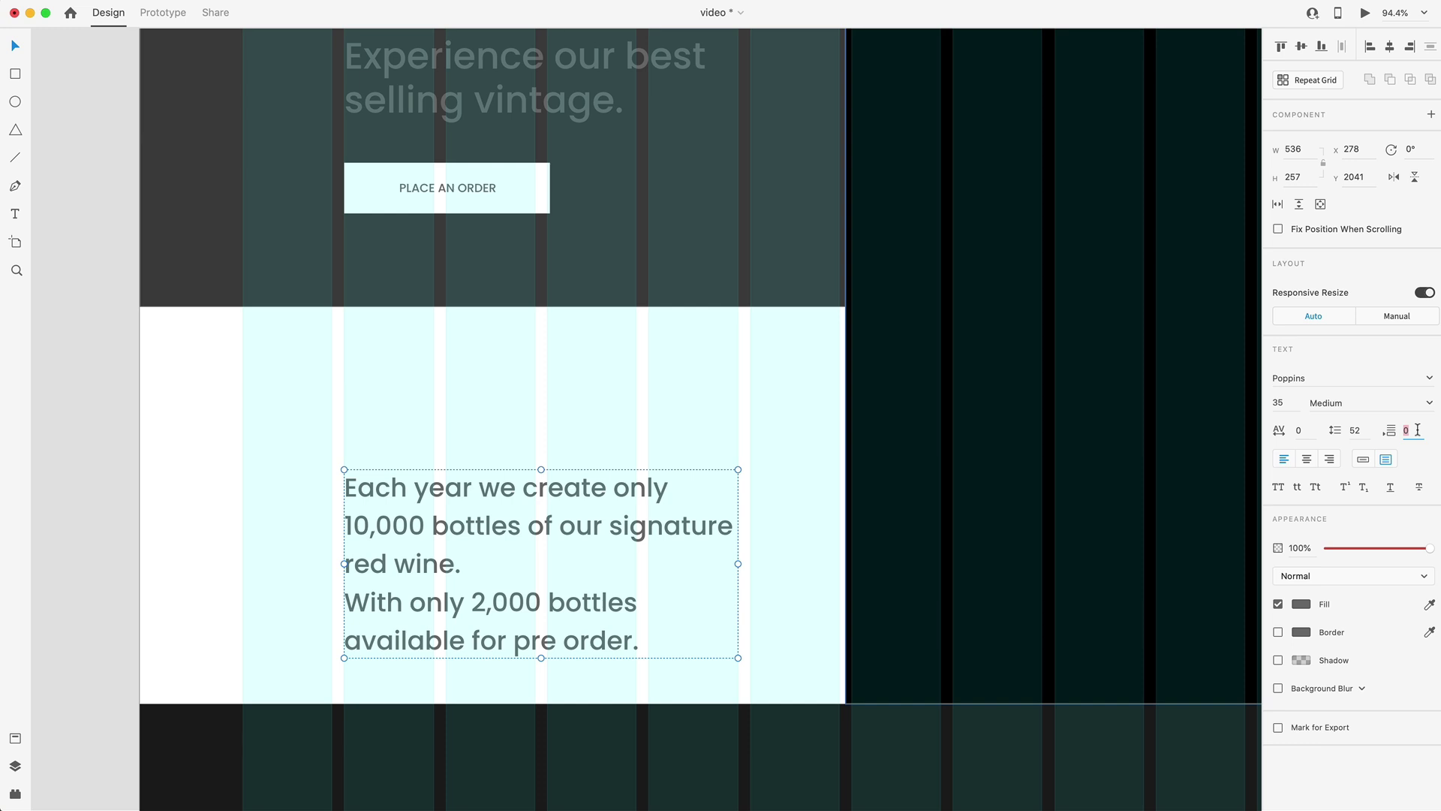
{"action": "type", "text": "52"}
{"action": "key", "text": "Return"}
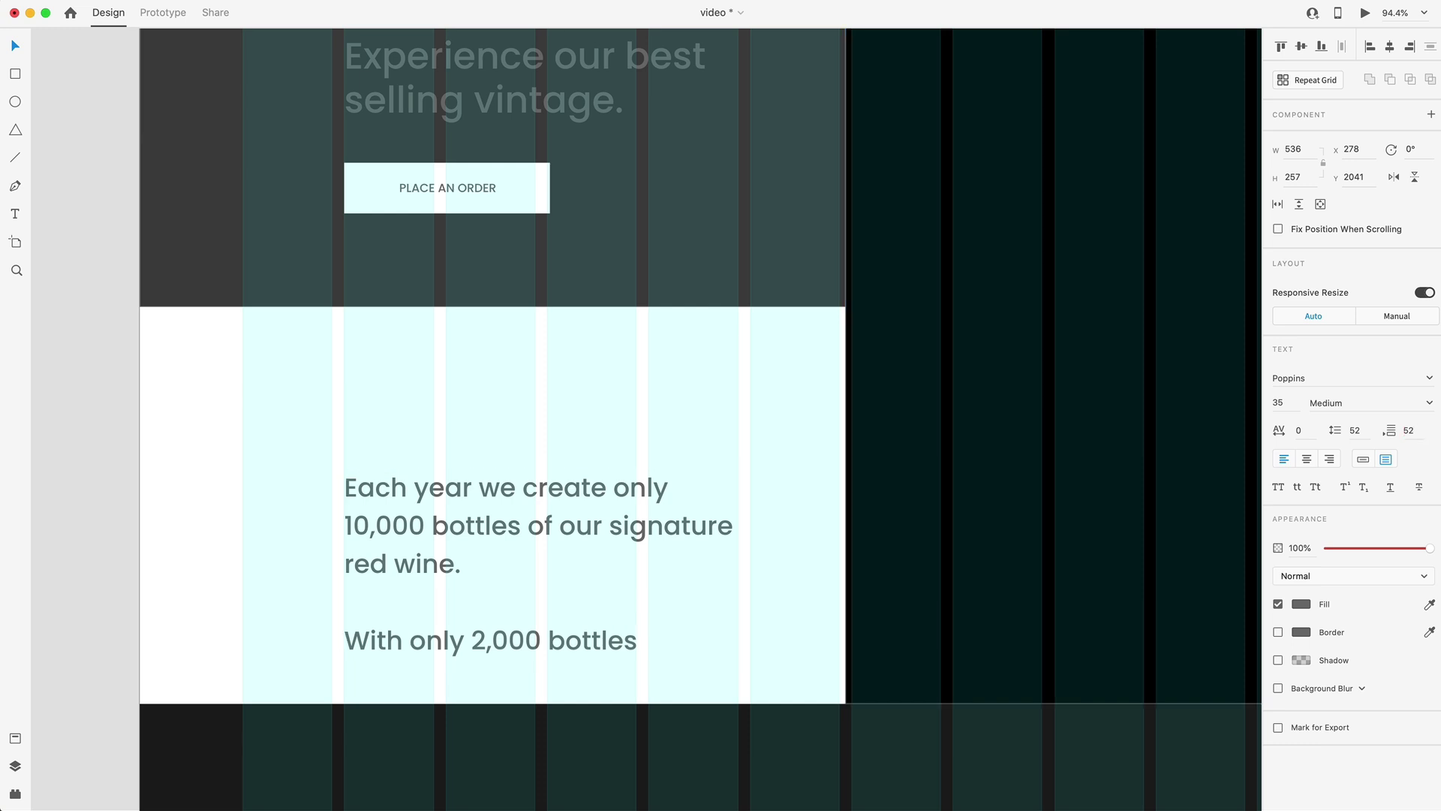
{"action": "left_click", "coordinate": [463, 537]}
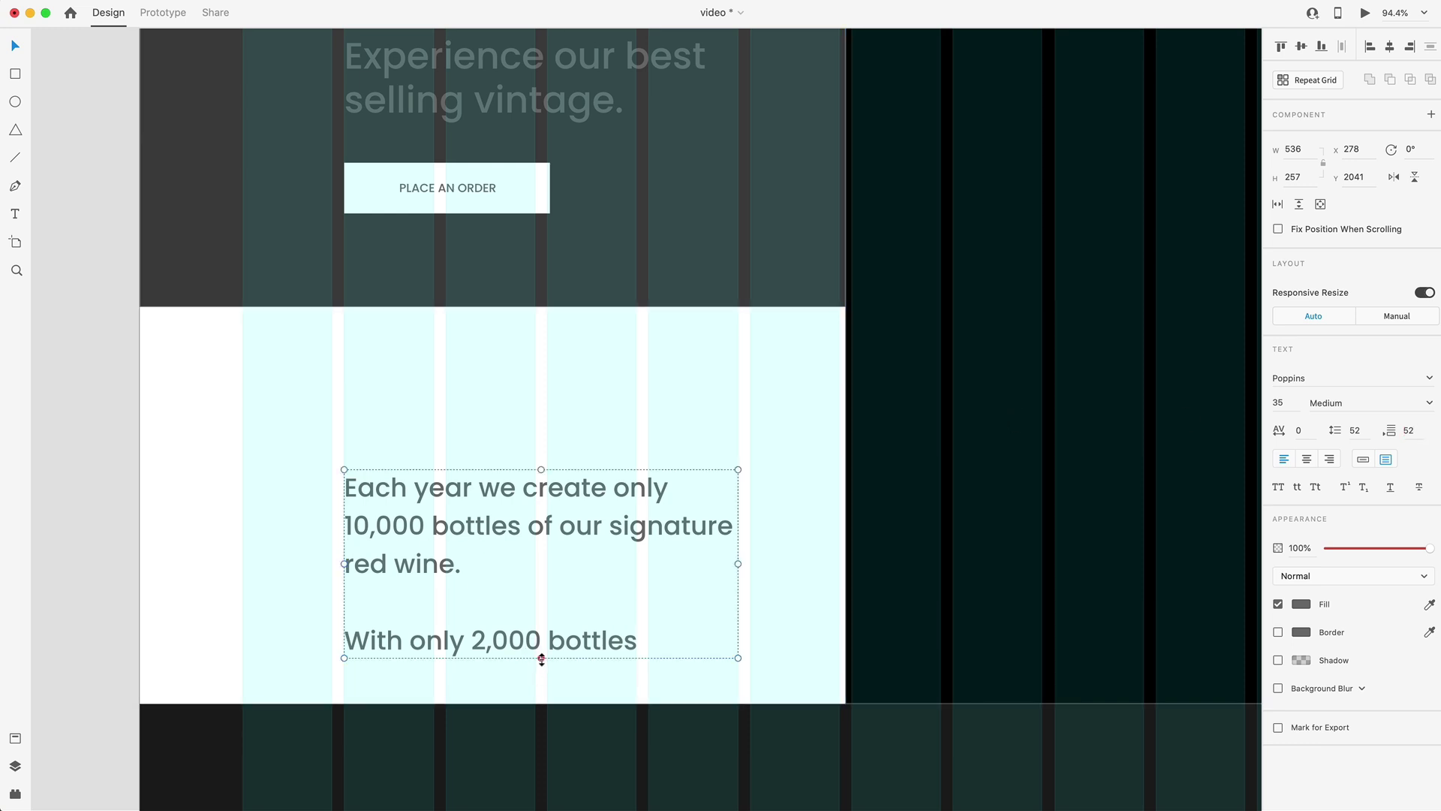
{"action": "double_click", "coordinate": [540, 659]}
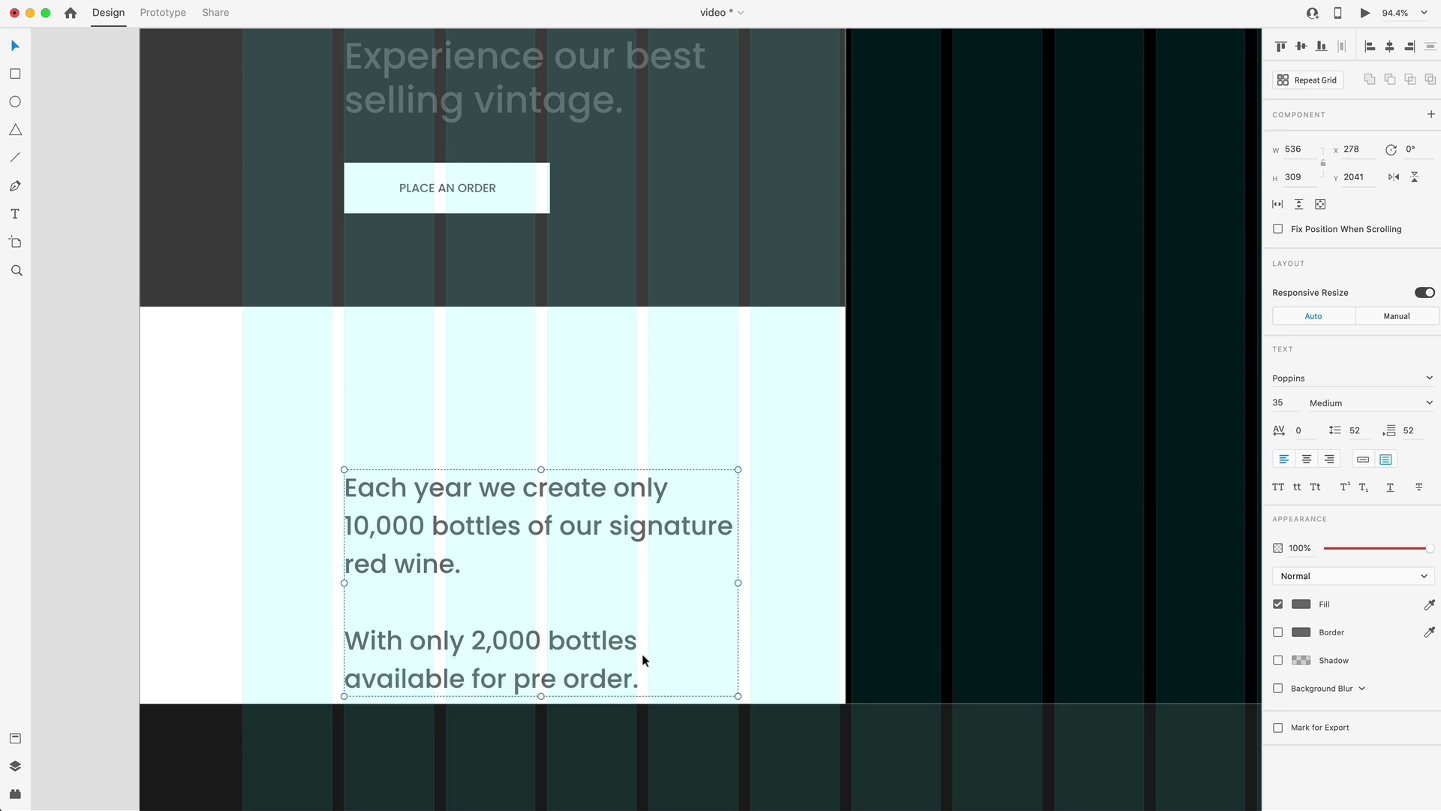
{"action": "scroll", "coordinate": [605, 631], "scroll_direction": "down", "scroll_amount": 1}
{"action": "left_click_drag", "start_coordinate": [426, 533], "coordinate": [425, 444]}
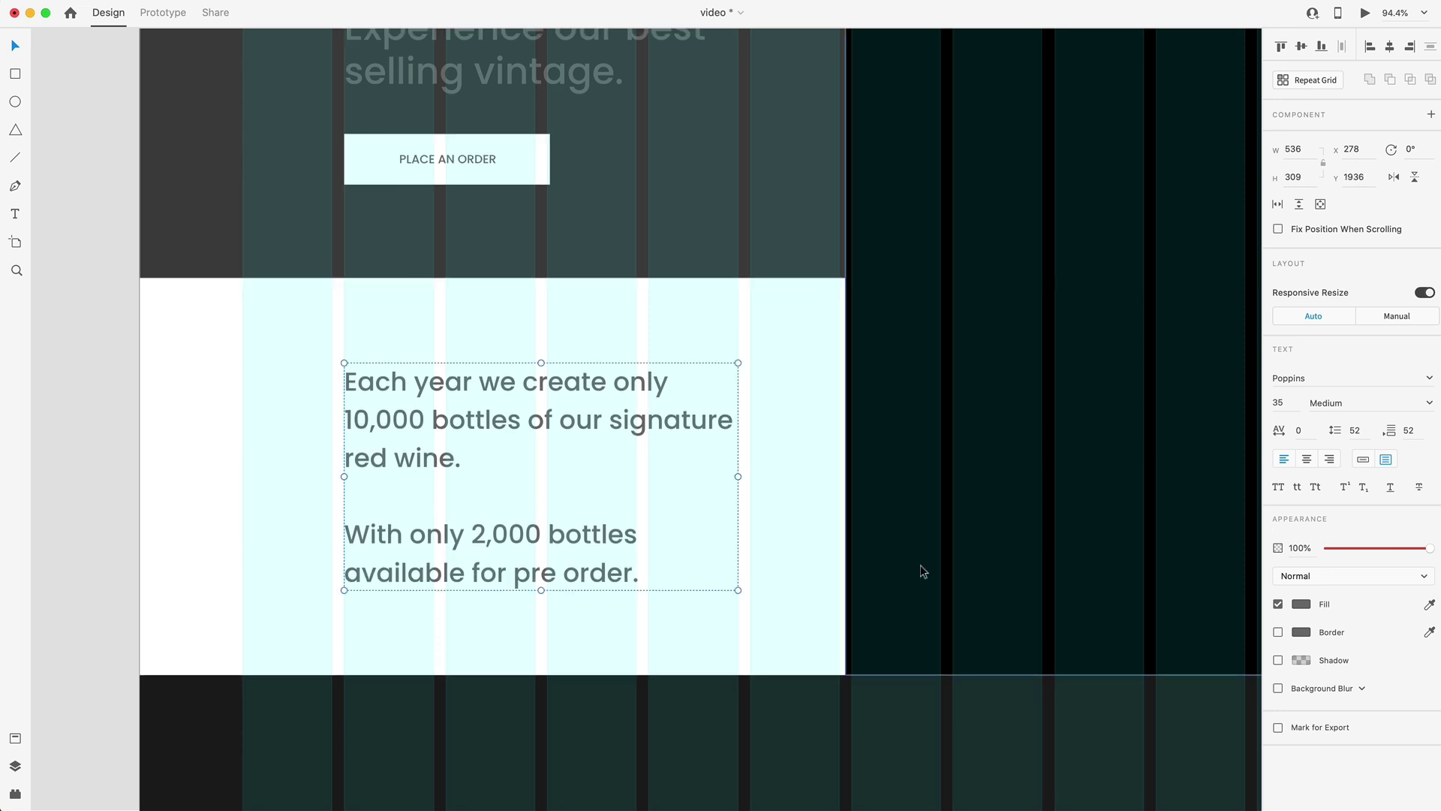
- Add the text "Currently Shipping" at size 50 near the top of the light grey section
{"action": "scroll", "coordinate": [889, 444], "scroll_direction": "down", "scroll_amount": 5, "text": "ctrl"}
{"action": "key", "text": "Escape"}
{"action": "scroll", "coordinate": [829, 313], "scroll_direction": "down", "scroll_amount": 10}
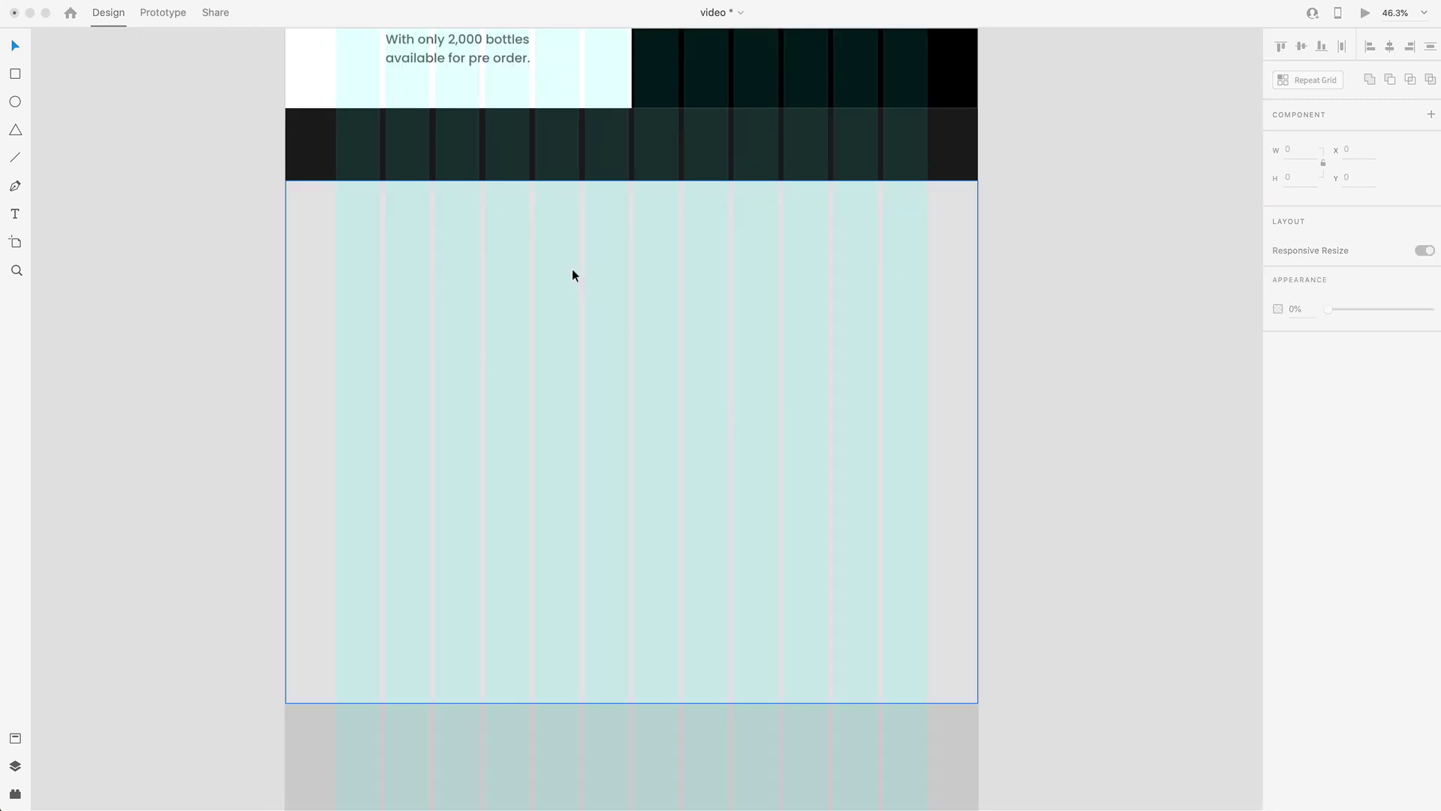
{"action": "key", "text": "t"}
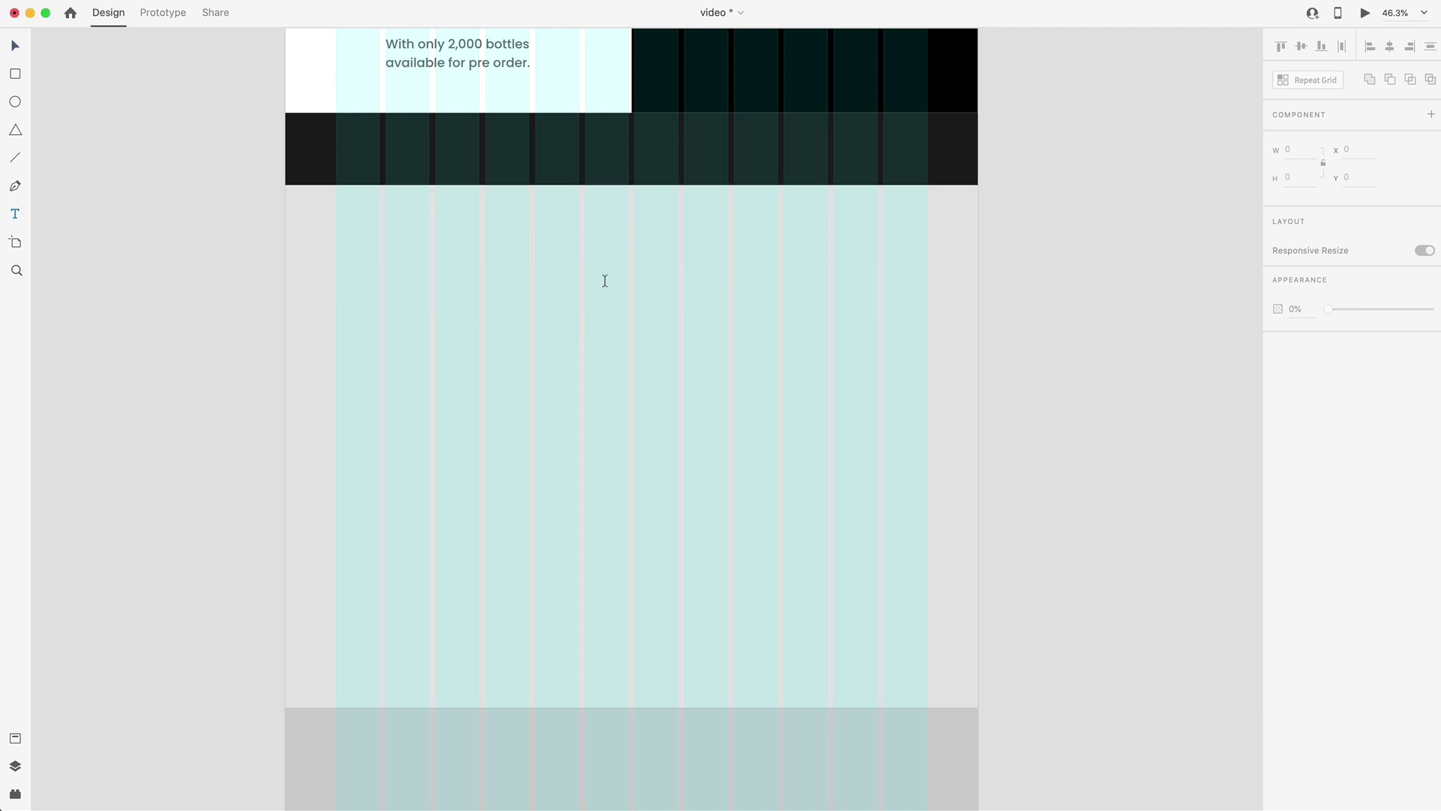
{"action": "left_click", "coordinate": [604, 280]}
{"action": "type", "text": "Currently Shipping"}
{"action": "key", "text": "Escape"}
{"action": "left_click", "coordinate": [1285, 403]}
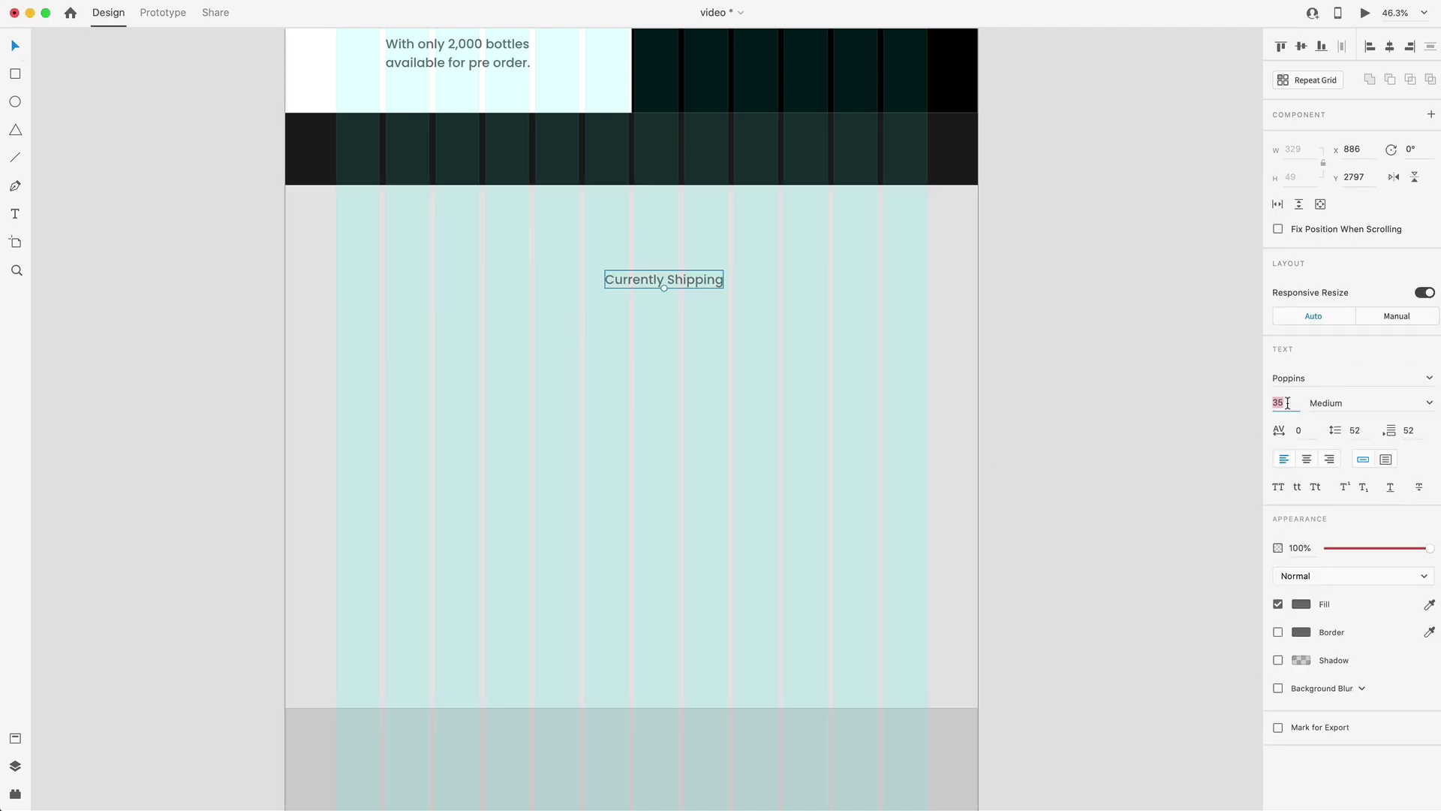
{"action": "type", "text": "50"}
{"action": "key", "text": "Return"}
- Centre the "Currently Shipping" heading horizontally on the artboard and move it slightly up in its section
{"action": "scroll", "coordinate": [879, 394], "scroll_direction": "up", "scroll_amount": 5}
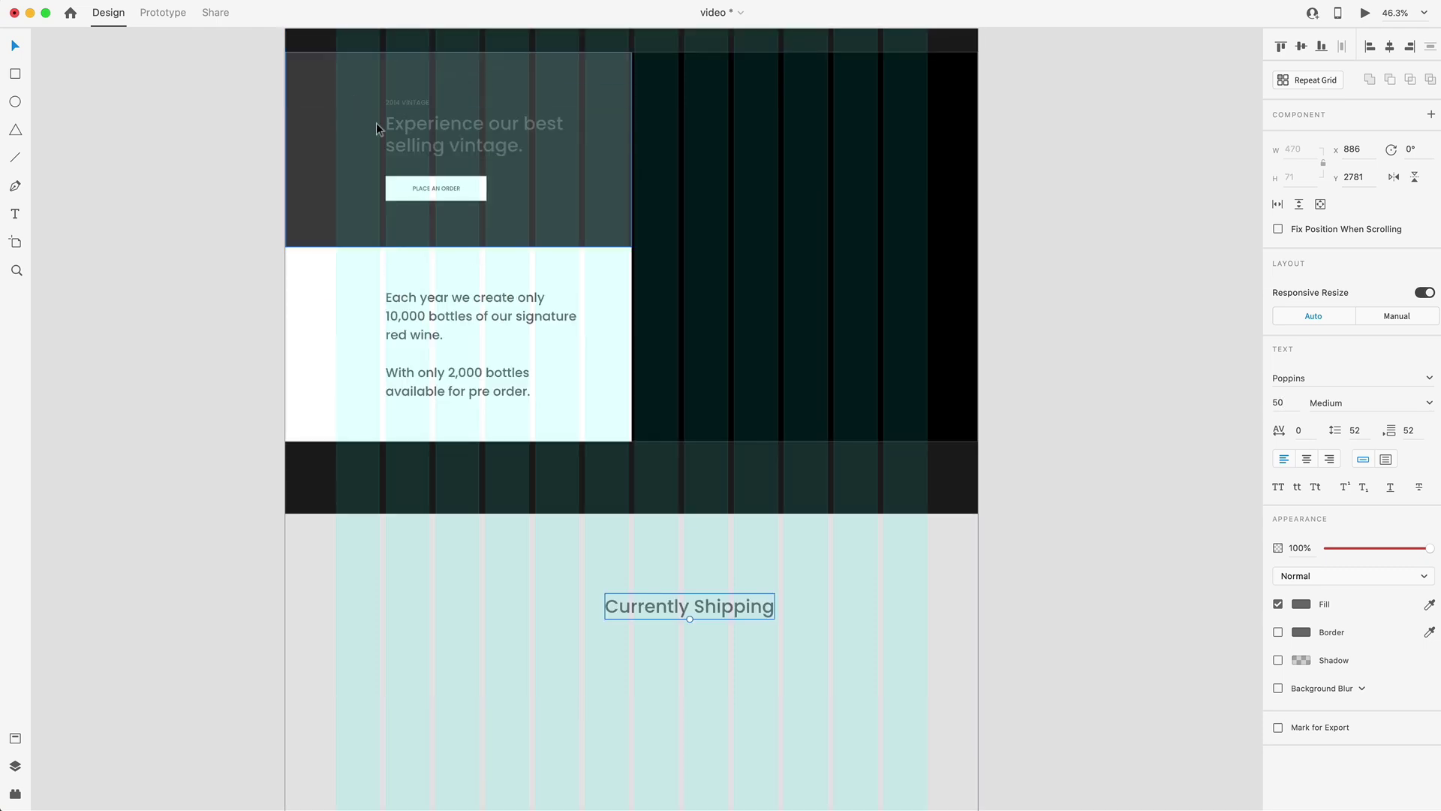
{"action": "left_click", "coordinate": [413, 126]}
{"action": "scroll", "coordinate": [587, 214], "scroll_direction": "down", "scroll_amount": 6}
{"action": "left_click", "coordinate": [708, 228]}
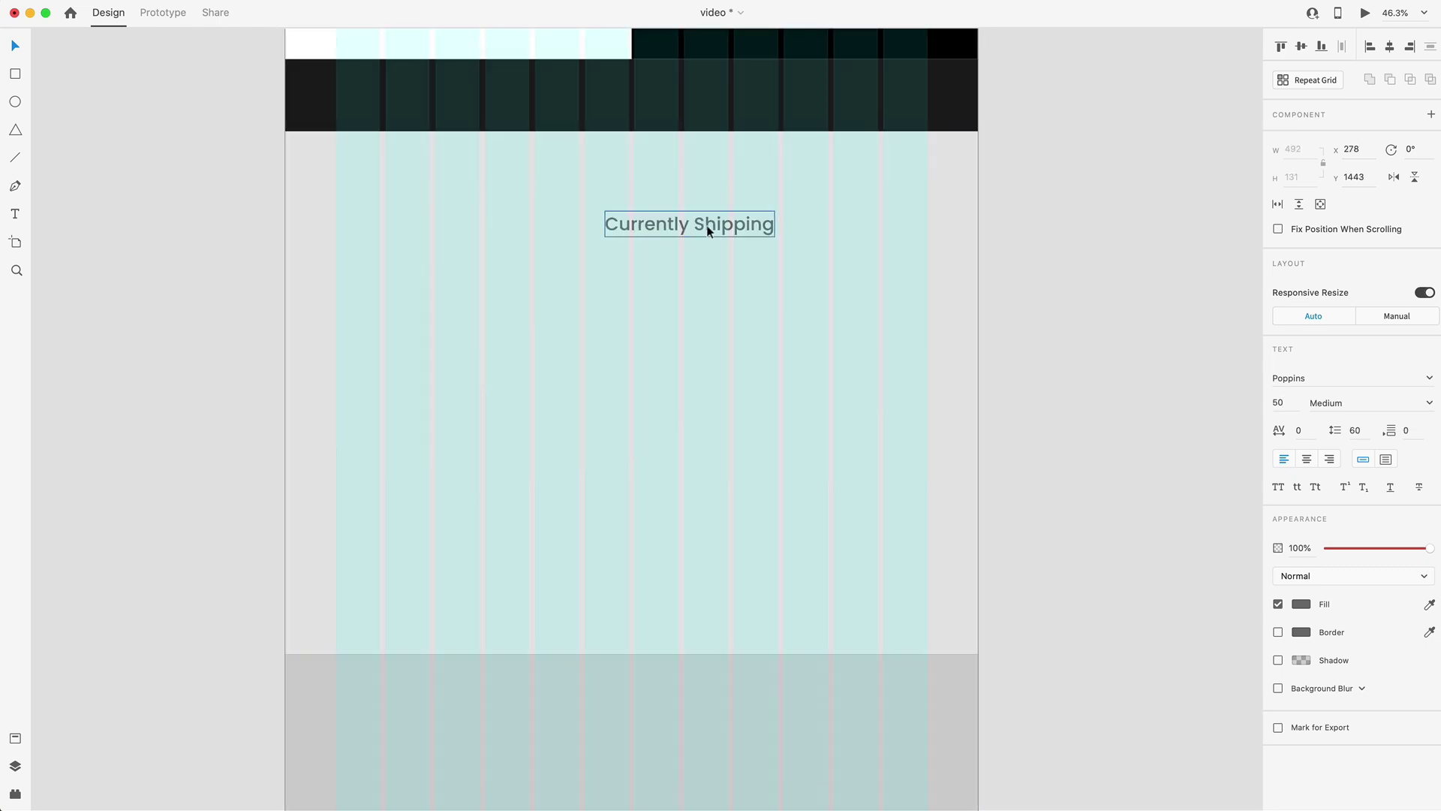
{"action": "left_click", "coordinate": [1390, 47]}
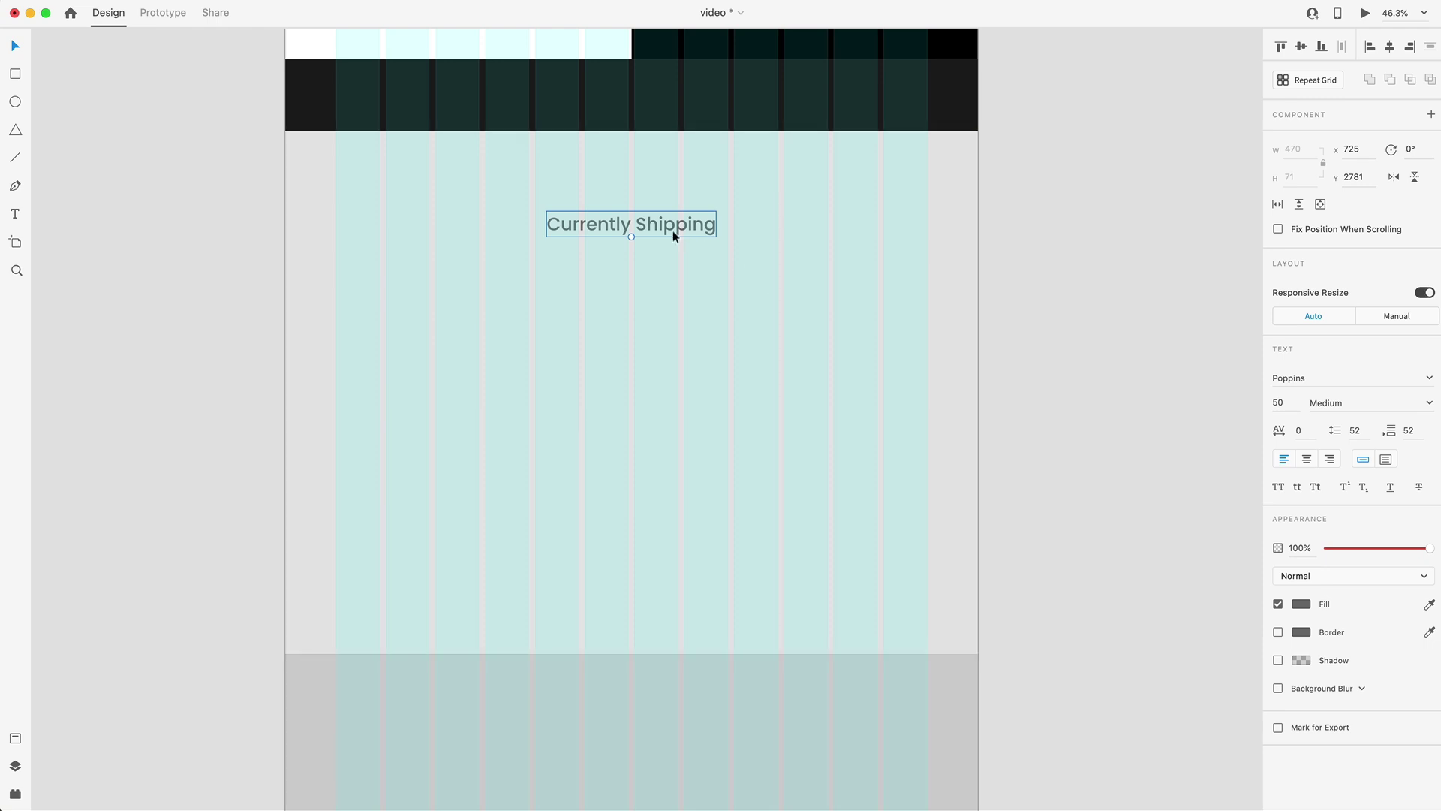
{"action": "left_click_drag", "start_coordinate": [660, 230], "coordinate": [664, 204]}
- Draw a rectangle below the "Currently Shipping" heading and size it to 410 by 620
{"action": "scroll", "coordinate": [663, 204], "scroll_direction": "down", "scroll_amount": 1}
{"action": "key", "text": "r"}
{"action": "left_click_drag", "start_coordinate": [380, 219], "coordinate": [550, 473]}
{"action": "left_click", "coordinate": [1310, 145]}
{"action": "type", "text": "410"}
{"action": "key", "text": "Return"}
{"action": "left_click", "coordinate": [1298, 176]}
{"action": "type", "text": "620"}
{"action": "key", "text": "Return"}
- Duplicate the rectangle into a row of three cards at X 285, 755 and 1225, with gaps of 60
{"action": "left_click_drag", "start_coordinate": [455, 326], "coordinate": [773, 357]}
{"action": "key", "text": "Left"}
{"action": "key", "text": "Left"}
{"action": "key", "text": "Left"}
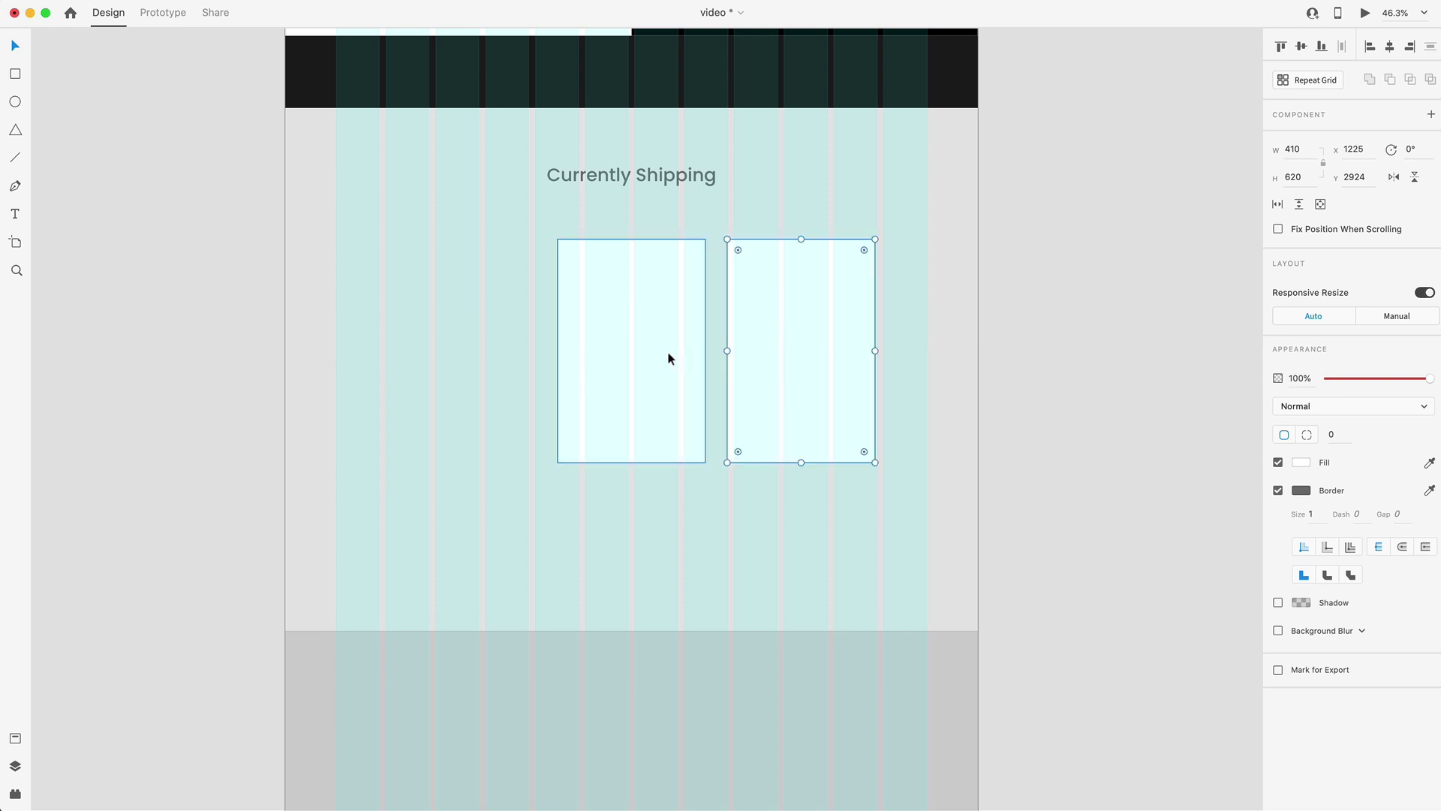
{"action": "left_click", "coordinate": [641, 342]}
{"action": "left_click_drag", "start_coordinate": [644, 343], "coordinate": [489, 331]}
{"action": "left_click", "coordinate": [611, 335]}
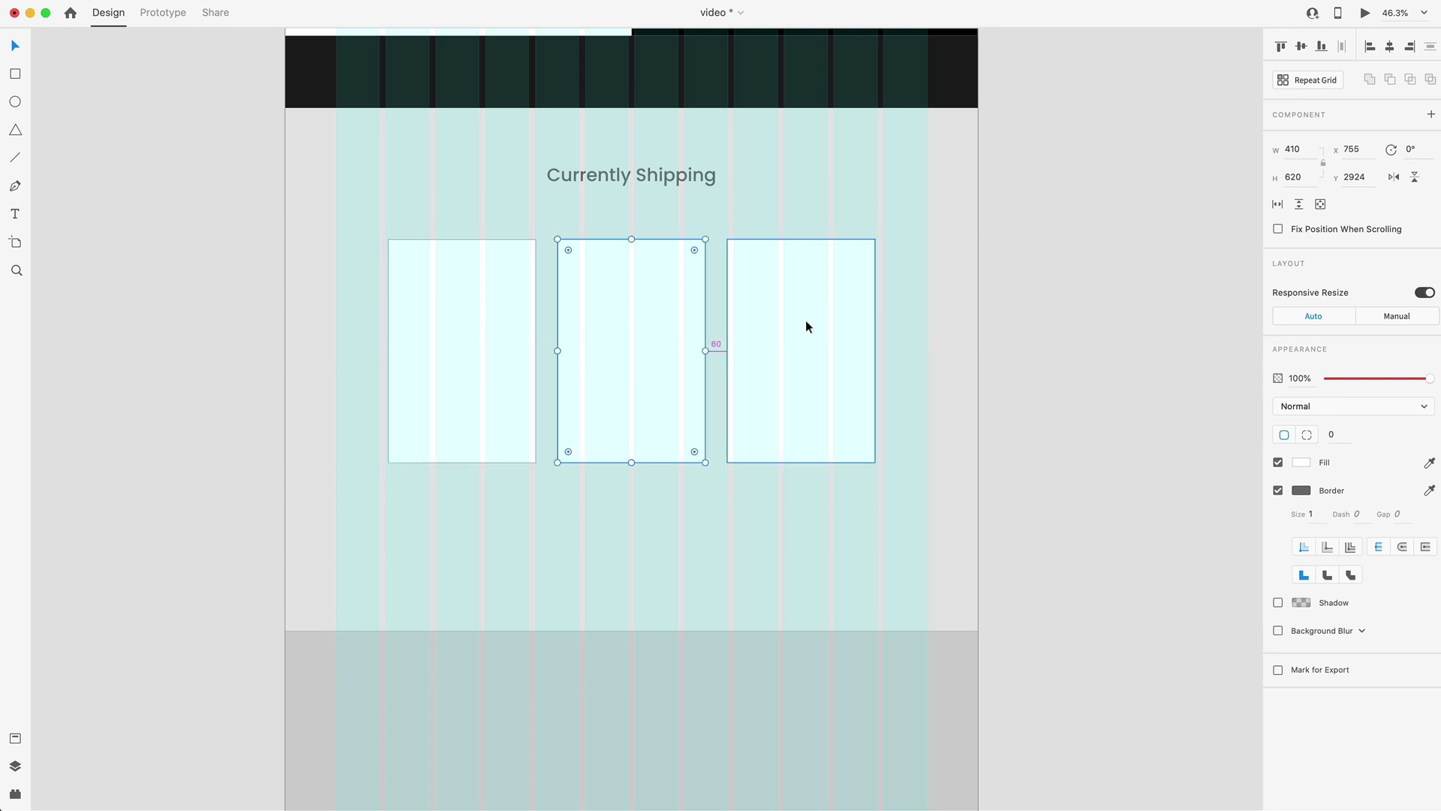
- Move the three cards together up to Y 2851, closer to the "Currently Shipping" heading
{"action": "left_click", "coordinate": [803, 330]}
{"action": "left_click", "coordinate": [656, 334], "text": "shift"}
{"action": "left_click", "coordinate": [451, 302], "text": "shift"}
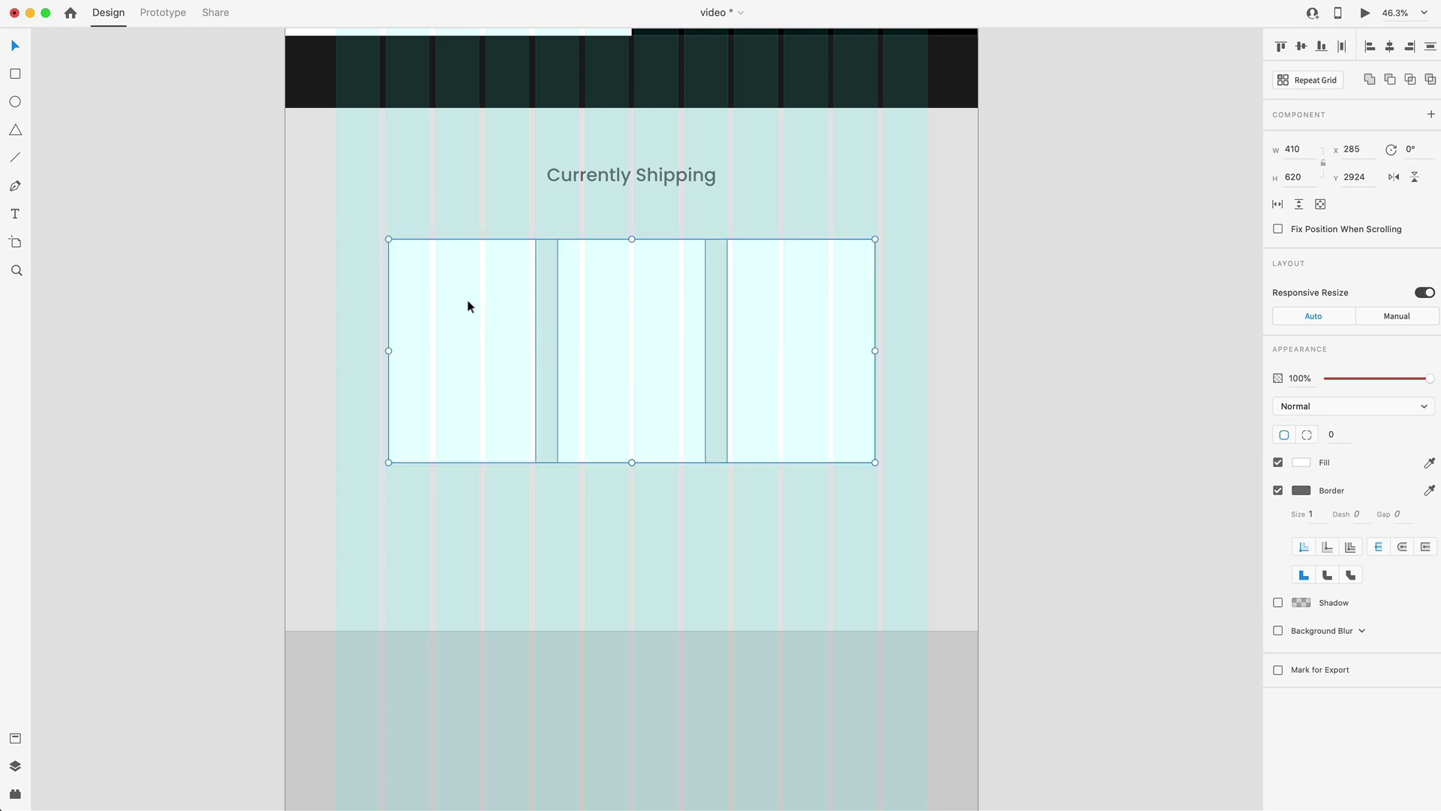
{"action": "left_click_drag", "start_coordinate": [692, 366], "coordinate": [678, 336]}
{"action": "key", "text": "Down"}
{"action": "key", "text": "Down"}
{"action": "key", "text": "Down"}
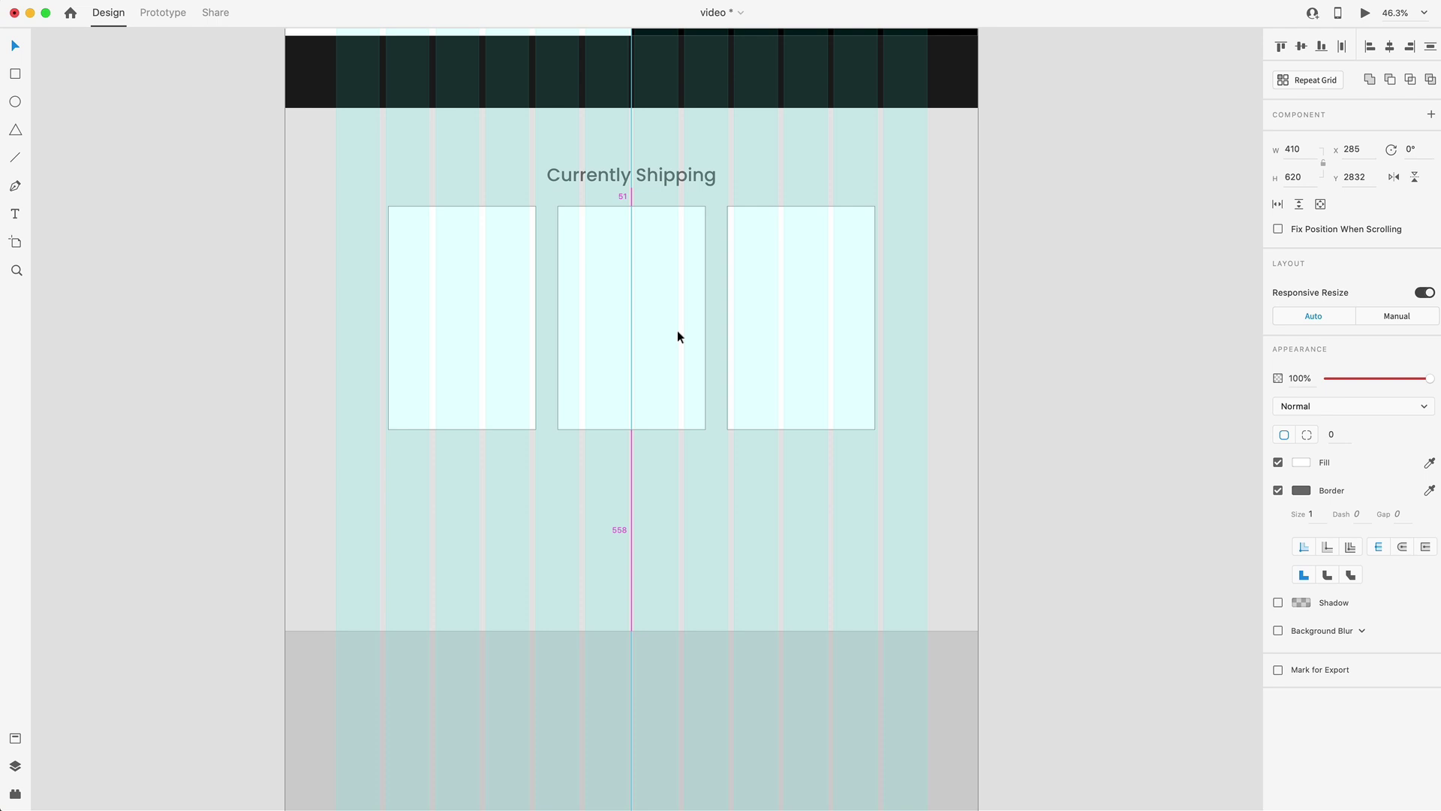
{"action": "left_click_drag", "start_coordinate": [677, 336], "coordinate": [679, 344]}
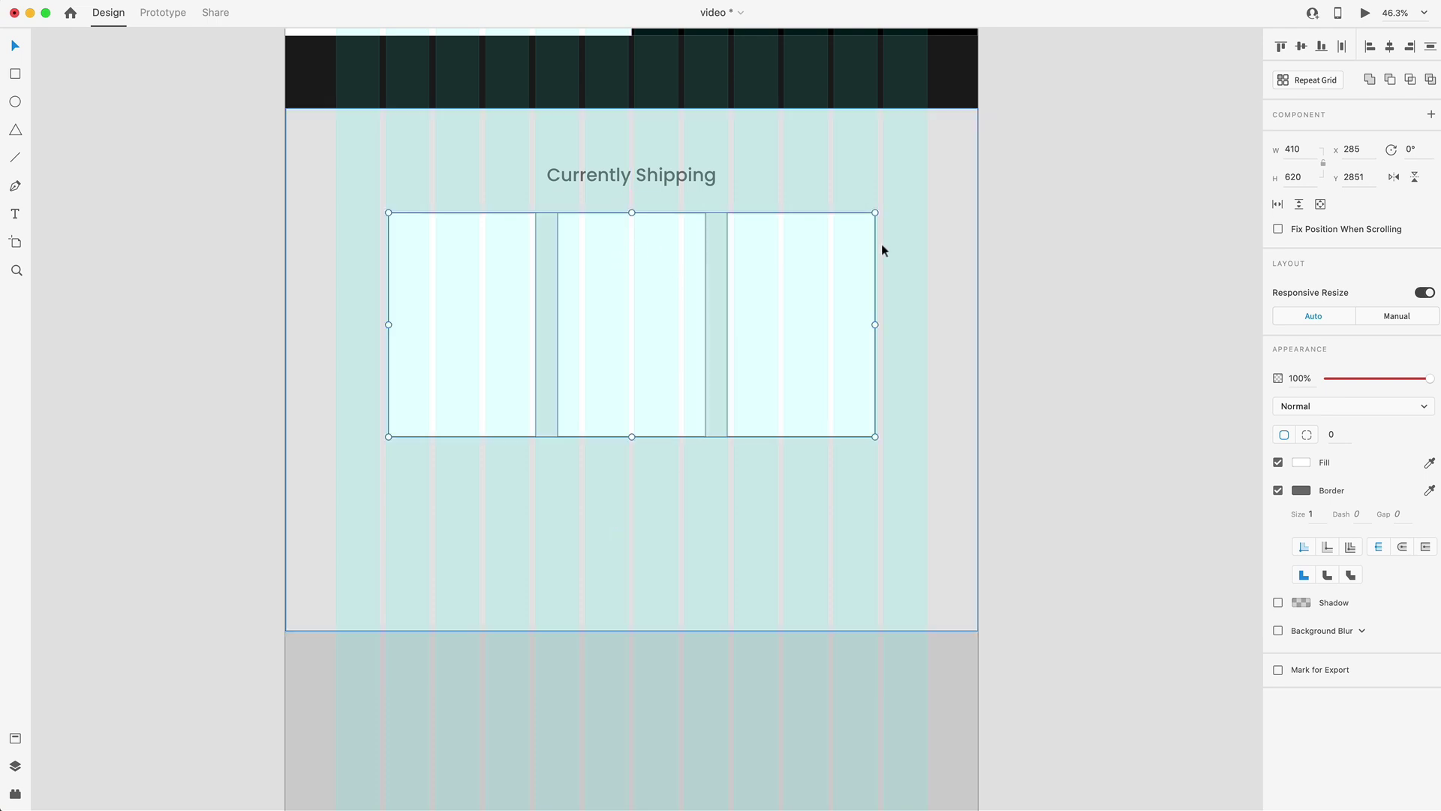
- Duplicate the "Currently Shipping" heading below the middle card and set the copy to size 35
{"action": "scroll", "coordinate": [1074, 338], "scroll_direction": "up", "scroll_amount": 10}
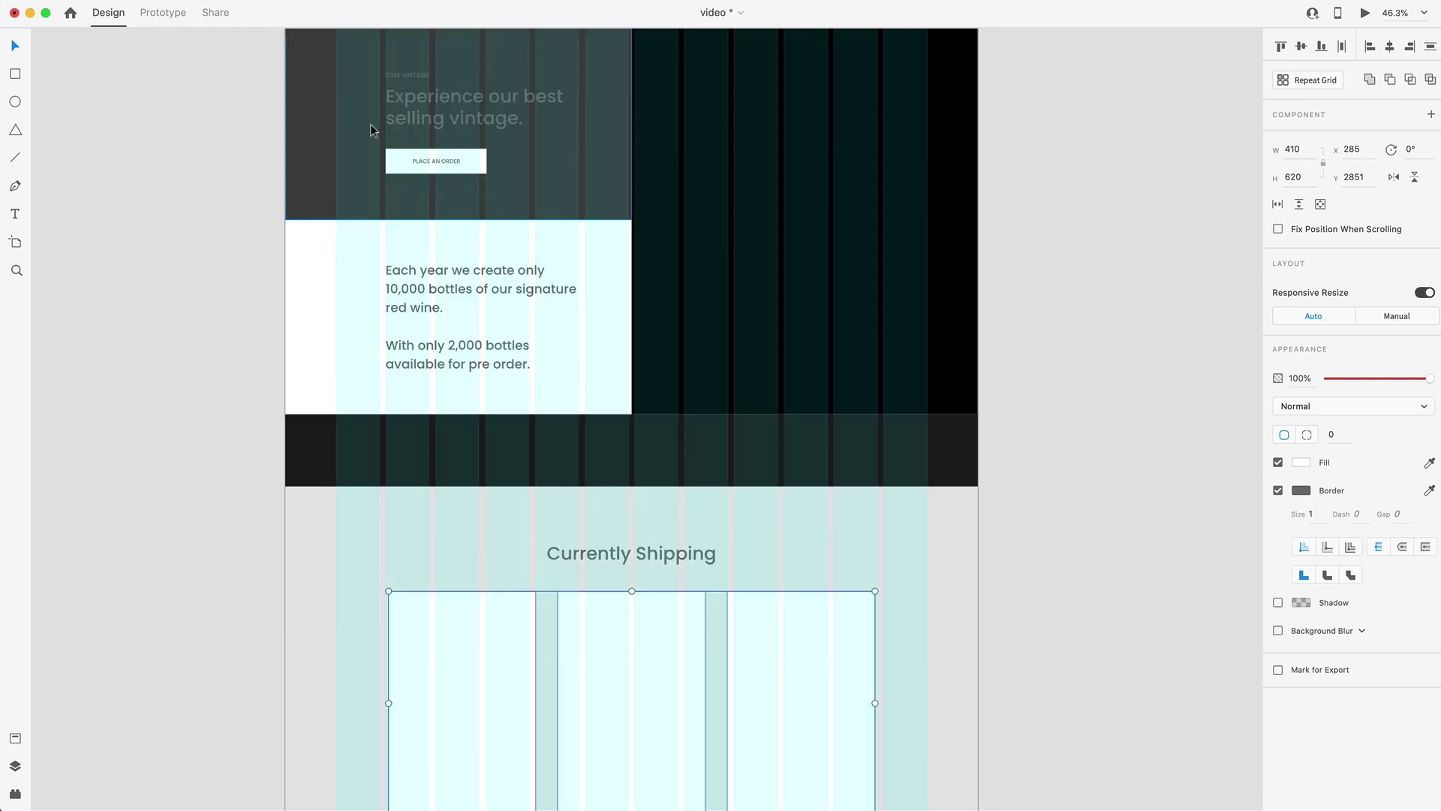
{"action": "left_click", "coordinate": [424, 161]}
{"action": "scroll", "coordinate": [464, 173], "scroll_direction": "down", "scroll_amount": 10}
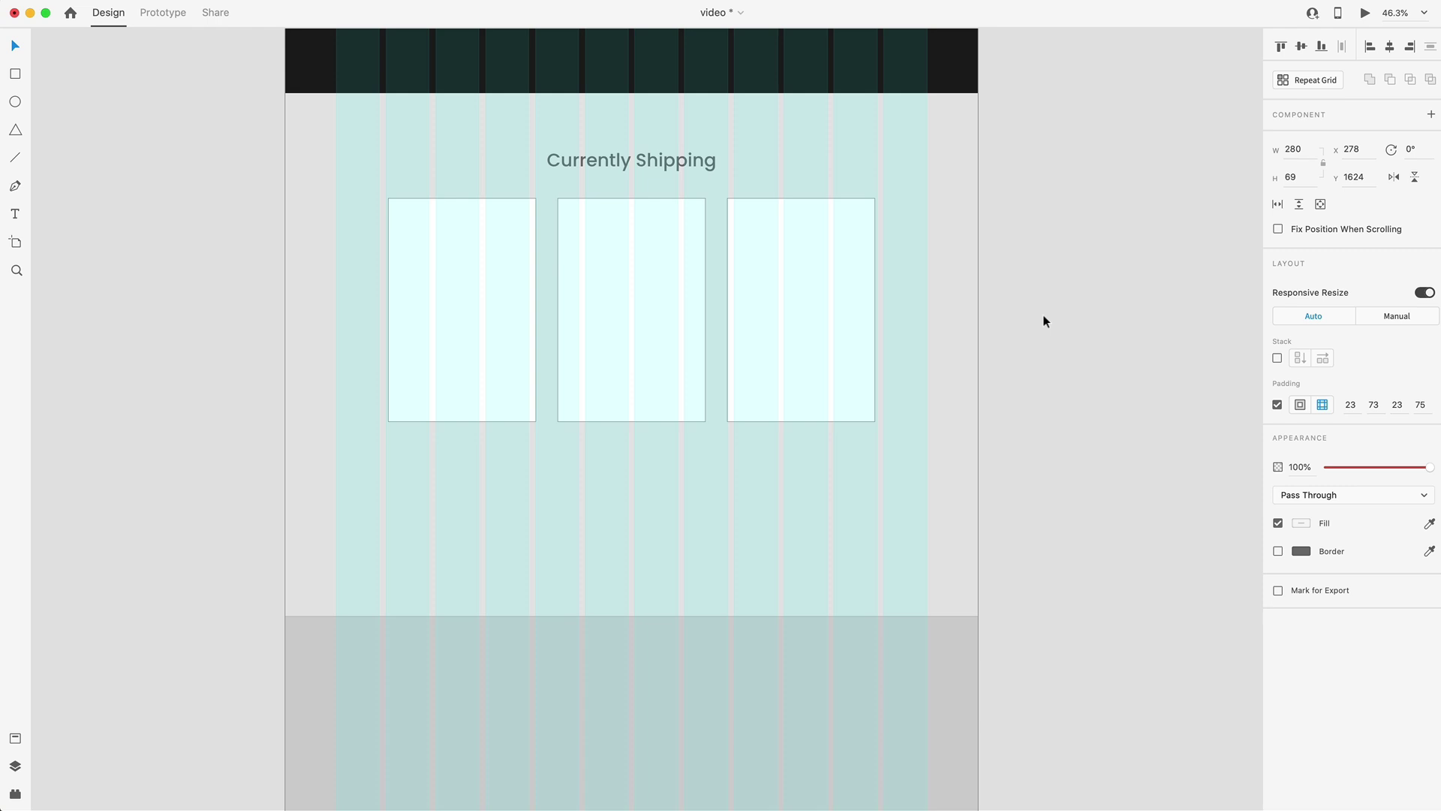
{"action": "left_click", "coordinate": [632, 148]}
{"action": "left_click_drag", "start_coordinate": [633, 148], "coordinate": [632, 449]}
{"action": "left_click", "coordinate": [1291, 398]}
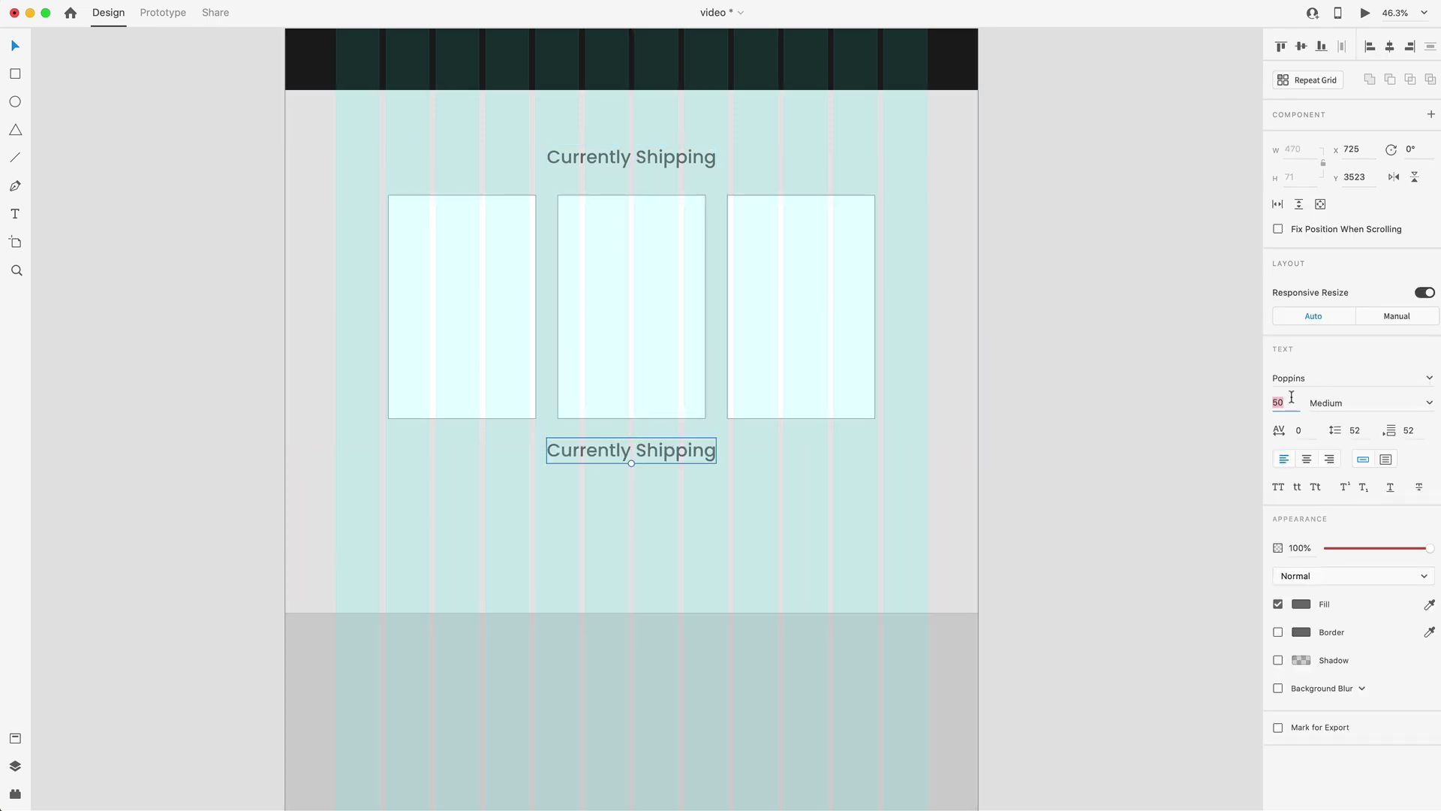
{"action": "type", "text": "35"}
{"action": "key", "text": "Return"}
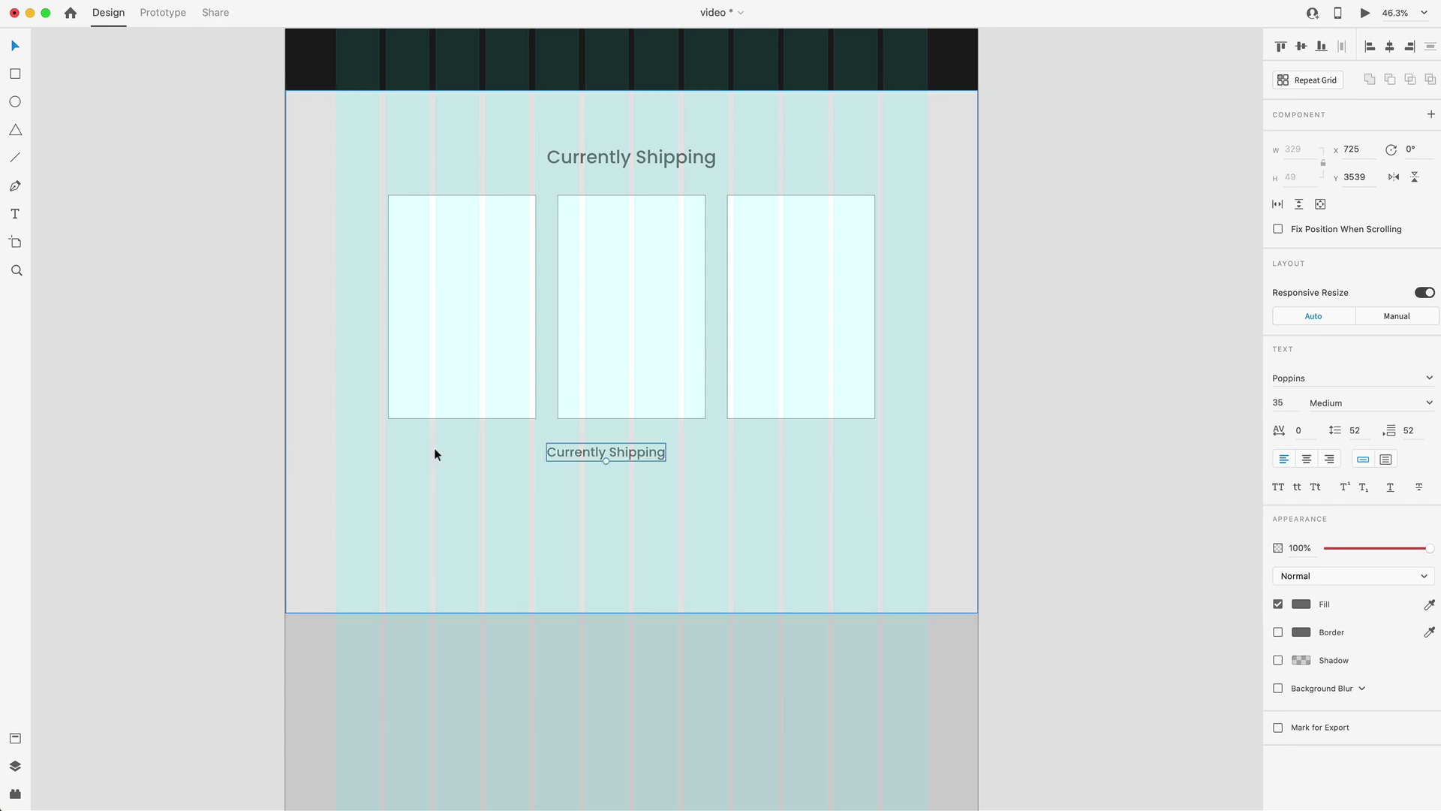
- Copy the small text under the outer cards and label the three cards "2013 Red", "2014 Red" and "2015 Red"
{"action": "left_click_drag", "start_coordinate": [621, 452], "coordinate": [800, 440]}
{"action": "left_click_drag", "start_coordinate": [650, 441], "coordinate": [468, 437]}
{"action": "type", "text": "2"}
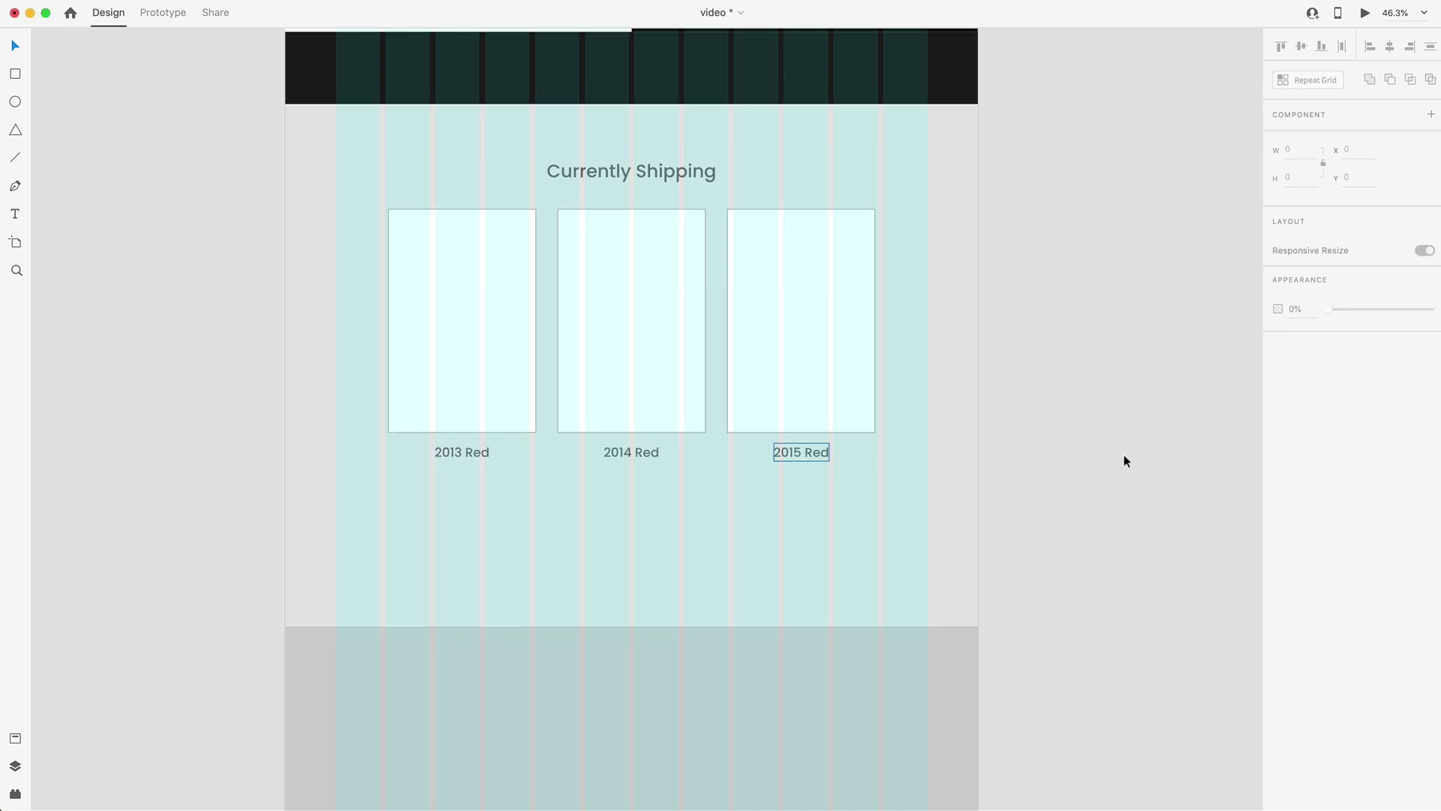
- Move the "Currently Shipping" heading, the three cards and their labels together down within the light grey section
{"action": "left_click", "coordinate": [1132, 547]}
{"action": "left_click_drag", "start_coordinate": [1133, 547], "coordinate": [246, 141]}
{"action": "left_click_drag", "start_coordinate": [587, 244], "coordinate": [615, 303]}
{"action": "scroll", "coordinate": [926, 428], "scroll_direction": "down", "scroll_amount": 5}
{"action": "left_click", "coordinate": [926, 428]}
{"action": "scroll", "coordinate": [934, 389], "scroll_direction": "down", "scroll_amount": 5}
{"action": "scroll", "coordinate": [934, 389], "scroll_direction": "right", "scroll_amount": 3}
{"action": "scroll", "coordinate": [934, 389], "scroll_direction": "up", "scroll_amount": 1}
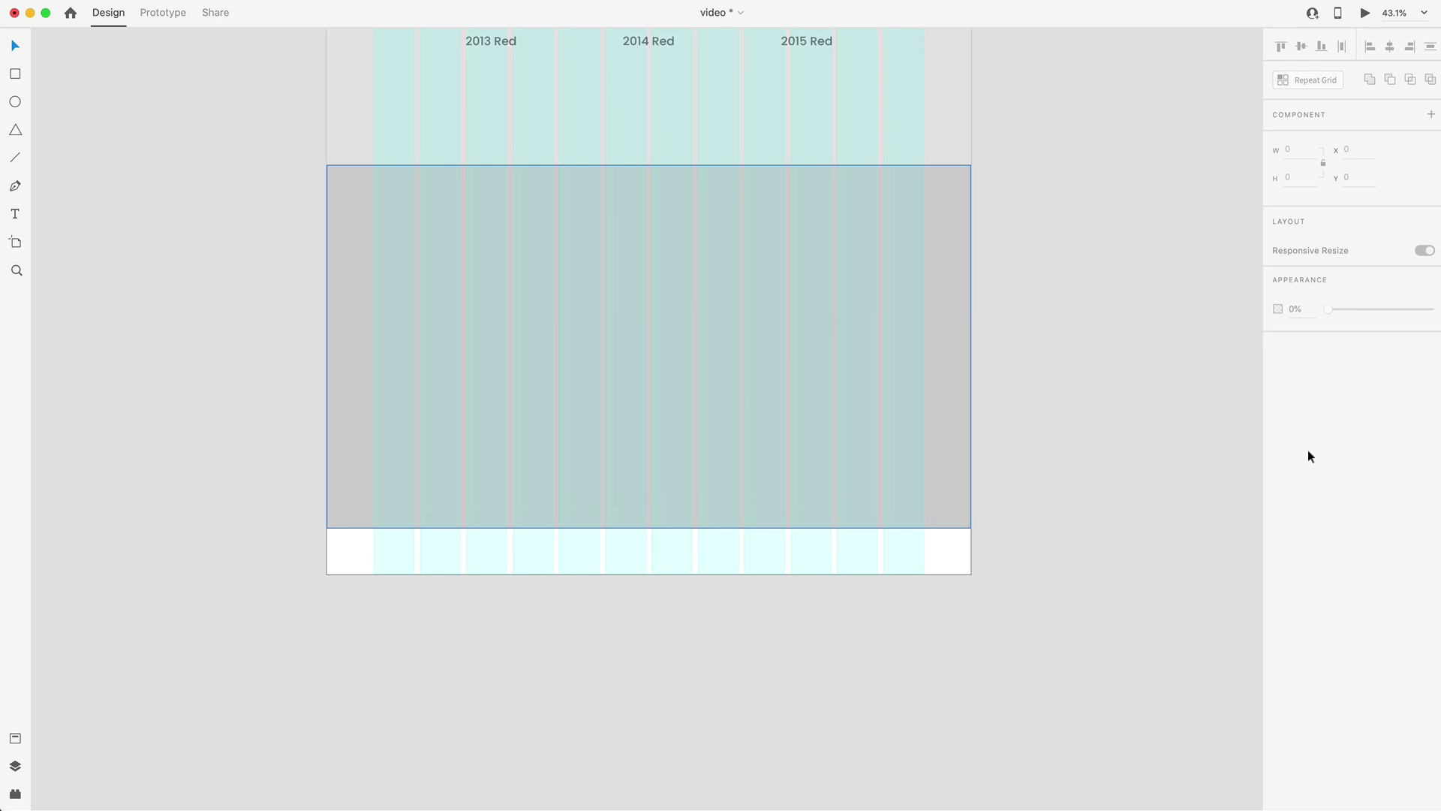
{"action": "scroll", "coordinate": [1041, 444], "scroll_direction": "down", "scroll_amount": 10}
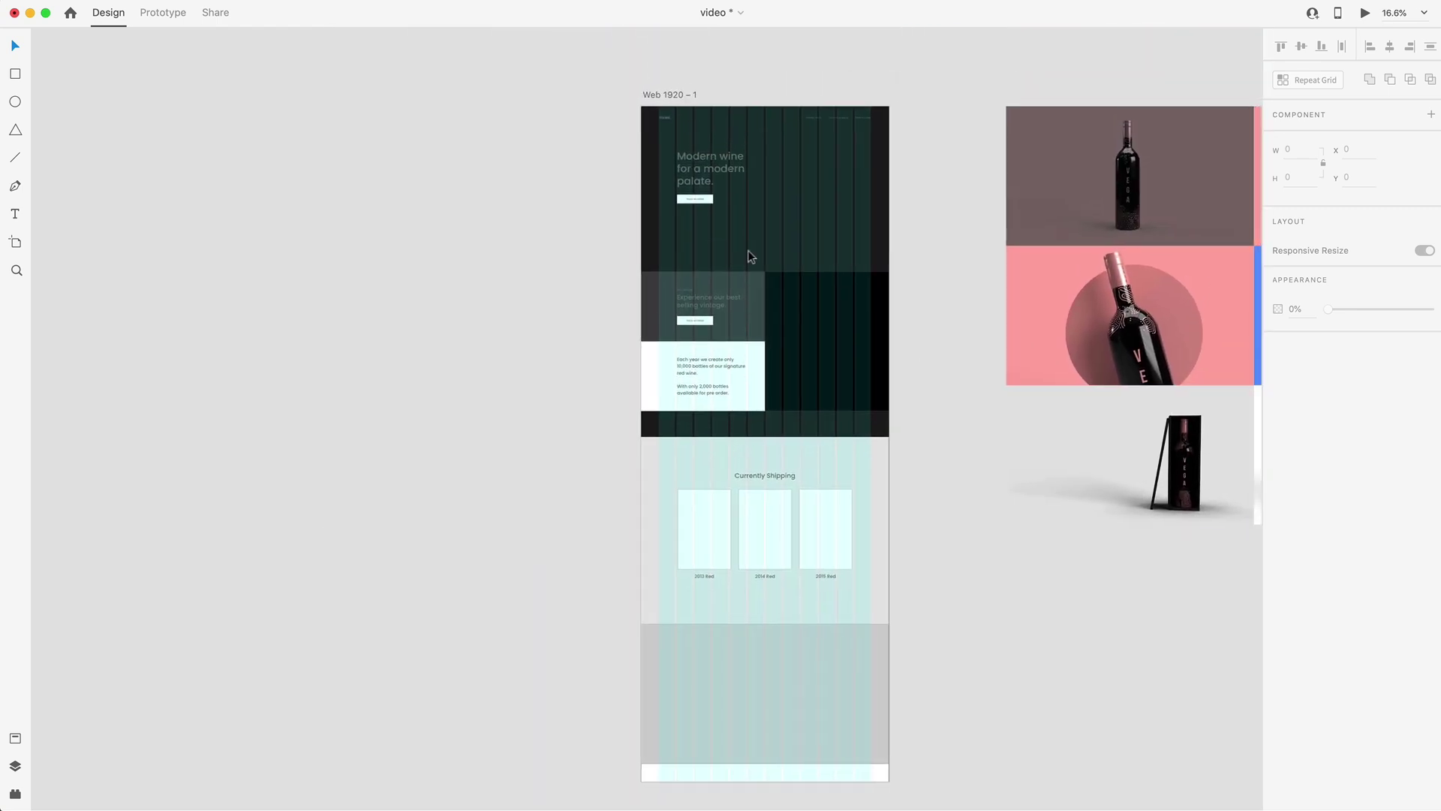
- Copy the hero heading and its "Place an Order" button into the empty darker grey section above the footer
{"action": "left_click", "coordinate": [700, 185]}
{"action": "left_click", "coordinate": [696, 199], "text": "shift"}
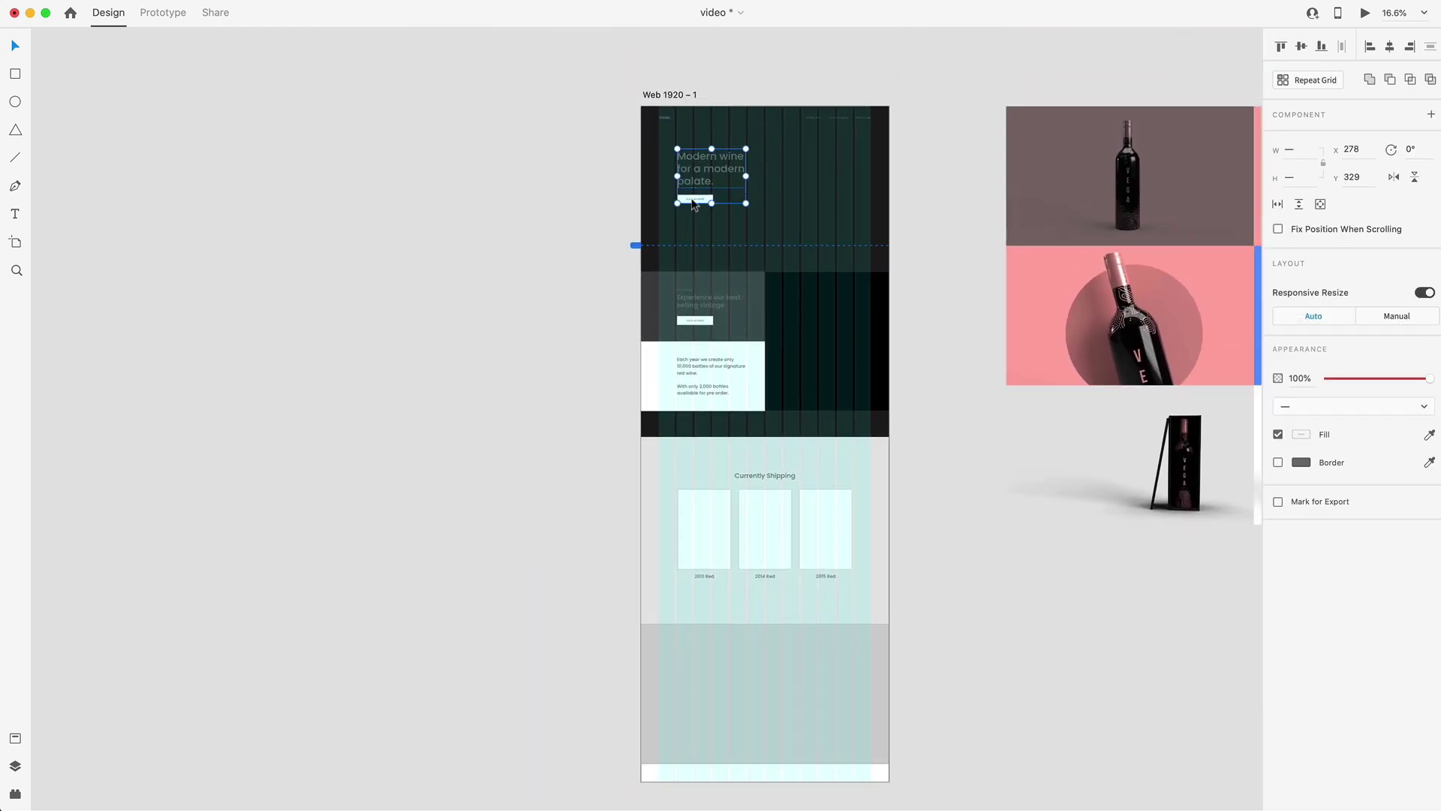
{"action": "left_click_drag", "start_coordinate": [696, 200], "coordinate": [754, 672], "text": "alt"}
{"action": "scroll", "coordinate": [764, 655], "scroll_direction": "down", "scroll_amount": 3}
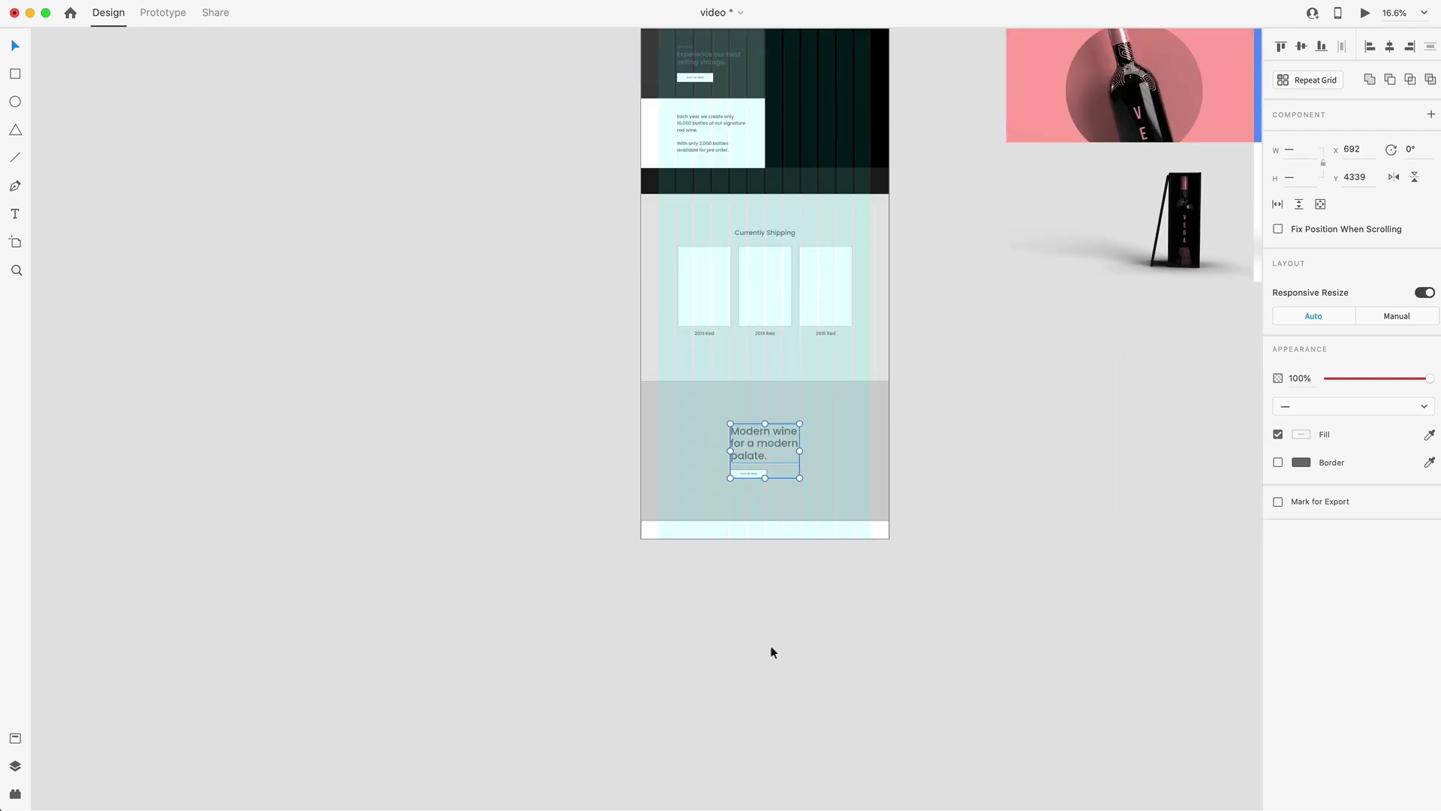
- Centre-align the copied heading's text and centre the copied button beneath it
{"action": "scroll", "coordinate": [769, 420], "scroll_direction": "up", "scroll_amount": 5}
{"action": "left_click", "coordinate": [745, 494]}
{"action": "scroll", "coordinate": [746, 494], "scroll_direction": "down", "scroll_amount": 2}
{"action": "scroll", "coordinate": [745, 494], "scroll_direction": "right", "scroll_amount": 1}
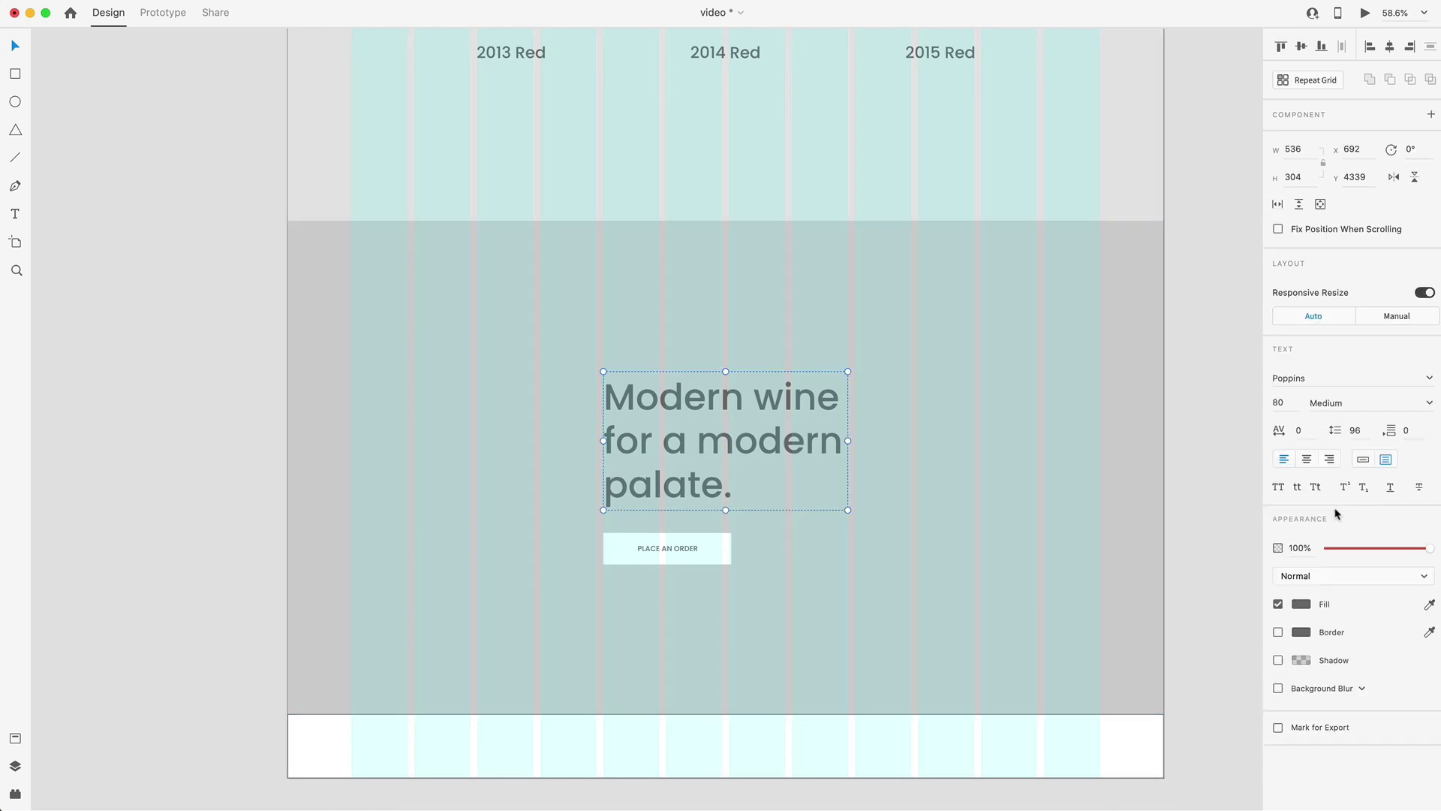
{"action": "left_click", "coordinate": [1306, 460]}
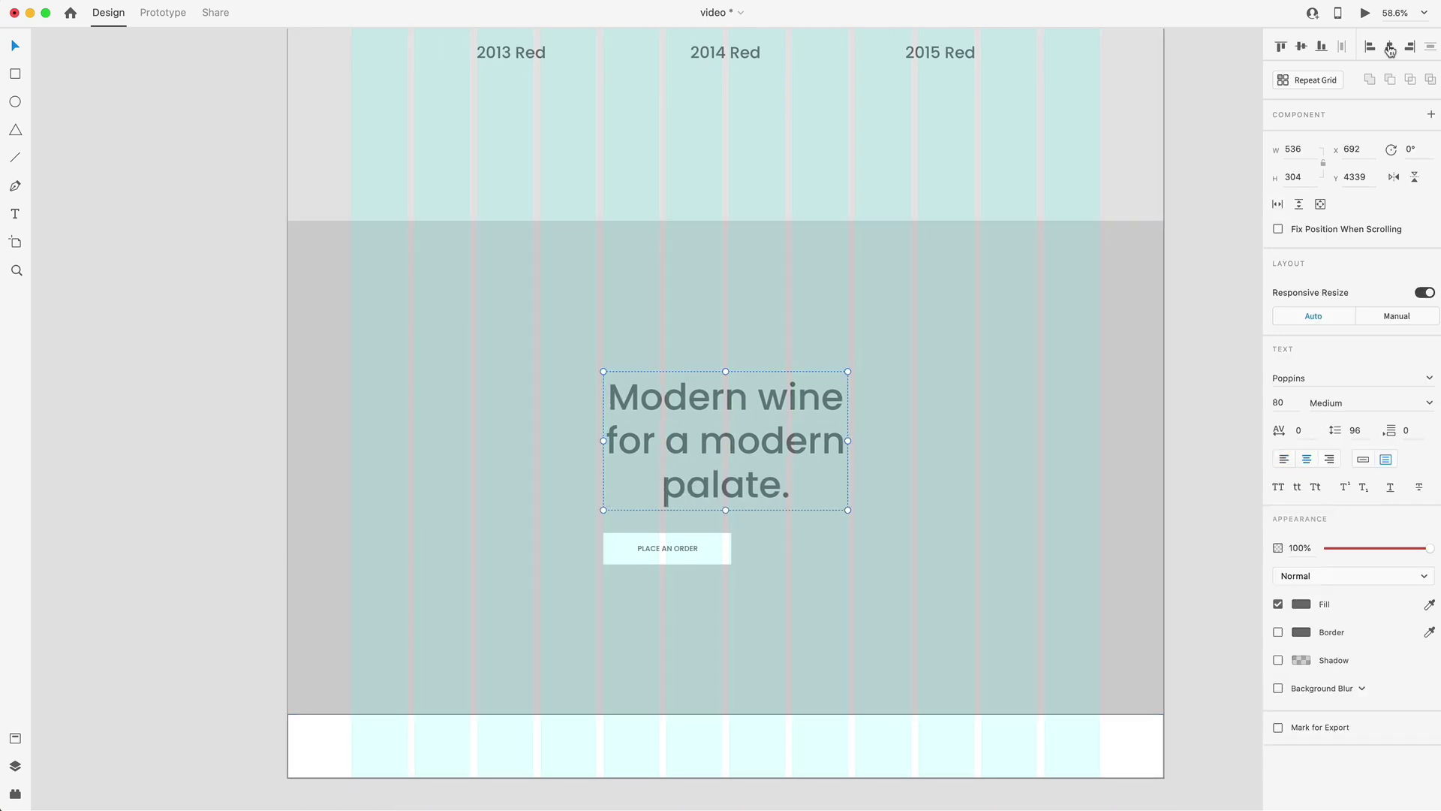
{"action": "left_click", "coordinate": [692, 549]}
{"action": "left_click_drag", "start_coordinate": [692, 548], "coordinate": [747, 550]}
- Replace the copied heading with "Experience our modern red wines today." and widen its text box to 1038, keeping it centred
{"action": "double_click", "coordinate": [808, 447]}
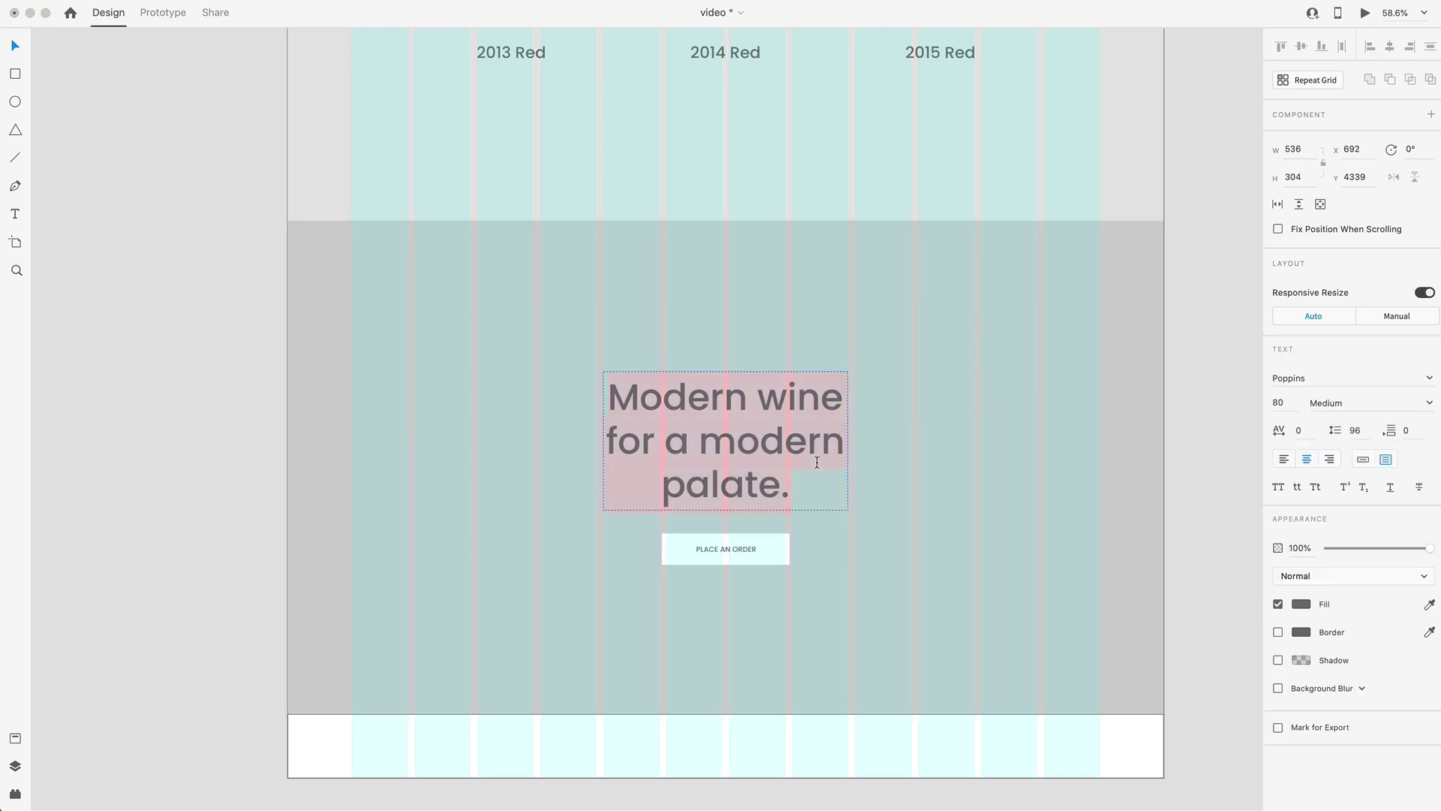
{"action": "type", "text": "Experience our modern red wines today."}
{"action": "left_click_drag", "start_coordinate": [850, 442], "coordinate": [963, 442]}
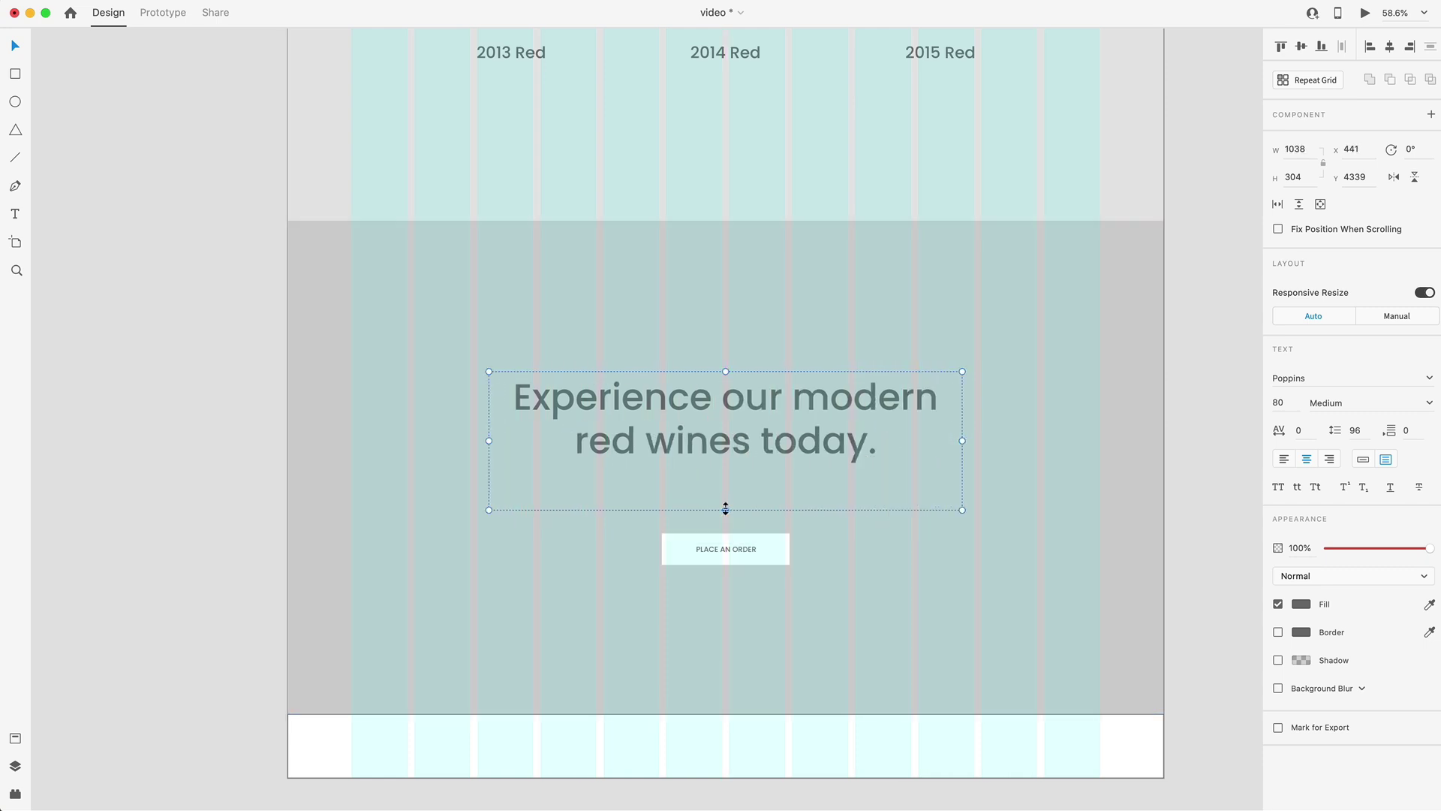
- Move the button up closer to the new heading, and position both in the vertical middle of the grey section
{"action": "left_click_drag", "start_coordinate": [743, 550], "coordinate": [763, 502]}
{"action": "left_click", "coordinate": [759, 426], "text": "shift"}
{"action": "left_click_drag", "start_coordinate": [765, 425], "coordinate": [767, 446]}
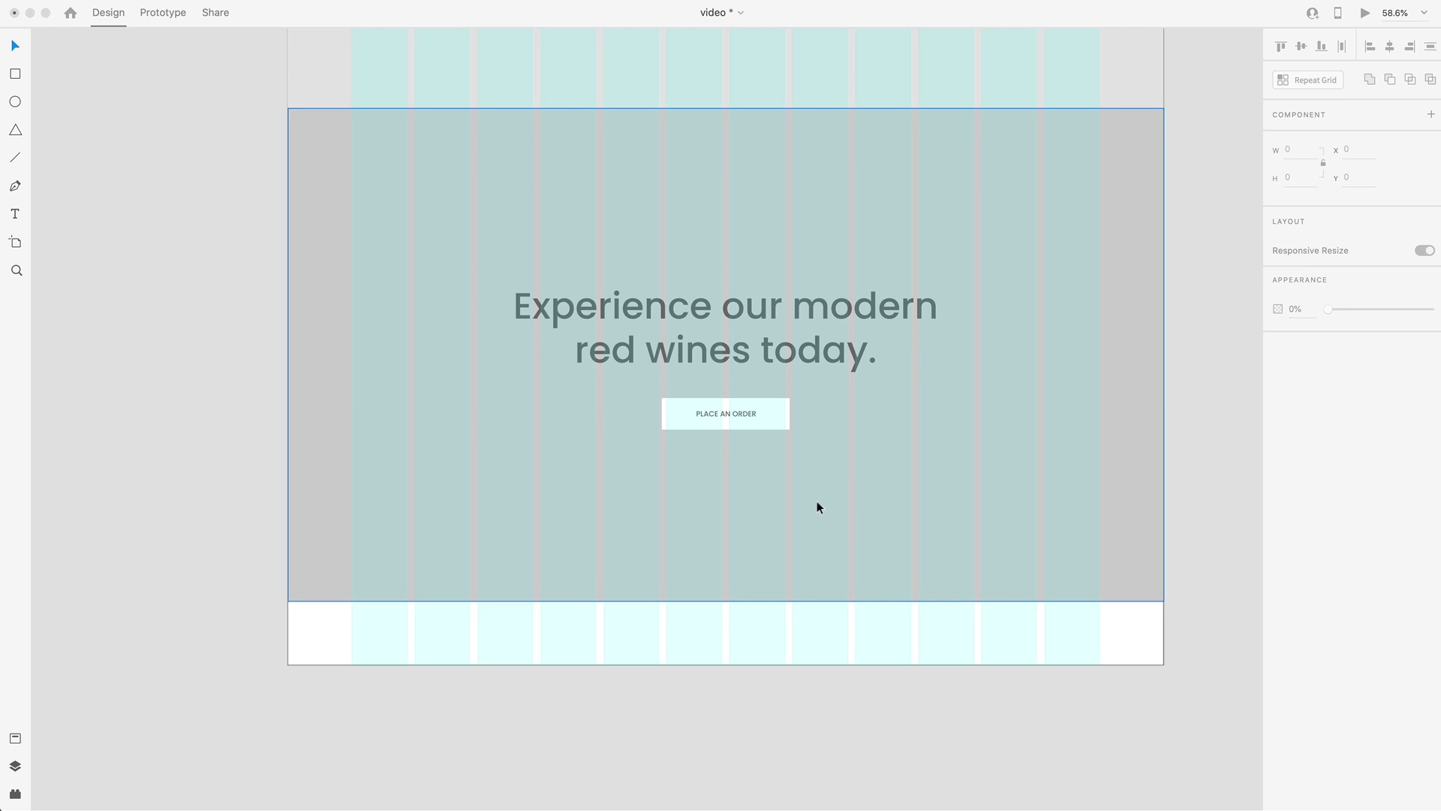
- Format the "sadfs" placeholder text in the white footer as Poppins Regular, size 18
{"action": "scroll", "coordinate": [816, 501], "scroll_direction": "down", "scroll_amount": 1}
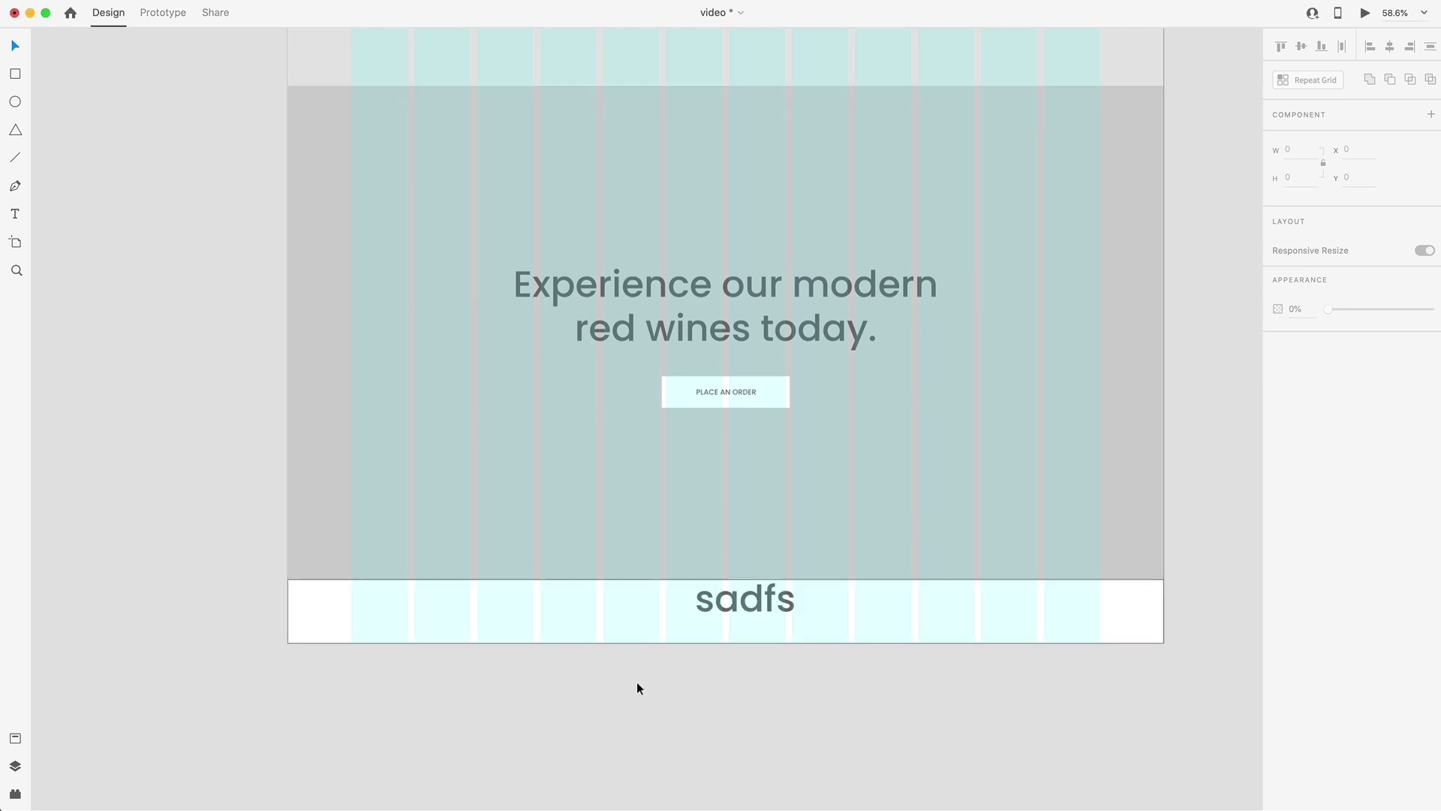
{"action": "left_click", "coordinate": [724, 600]}
{"action": "left_click", "coordinate": [1286, 403]}
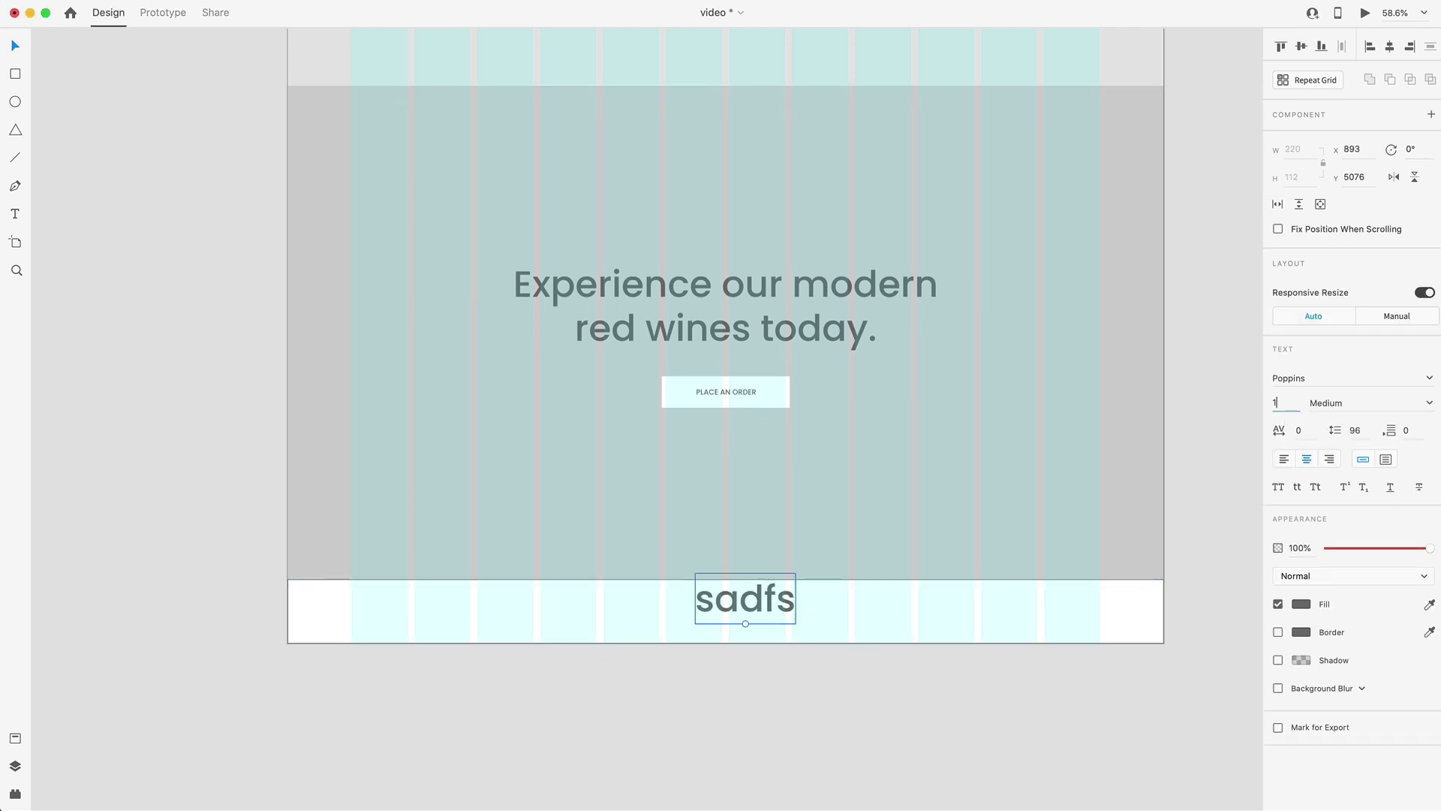
{"action": "key", "text": "Return"}
{"action": "left_click", "coordinate": [1366, 402]}
{"action": "type", "text": "Regular"}
{"action": "key", "text": "Return"}
- Replace the footer placeholder with "© 2020 by Vega Wines." and centre it horizontally and vertically in the footer
{"action": "double_click", "coordinate": [744, 607]}
{"action": "type", "text": "© 2020 by Vega Wines."}
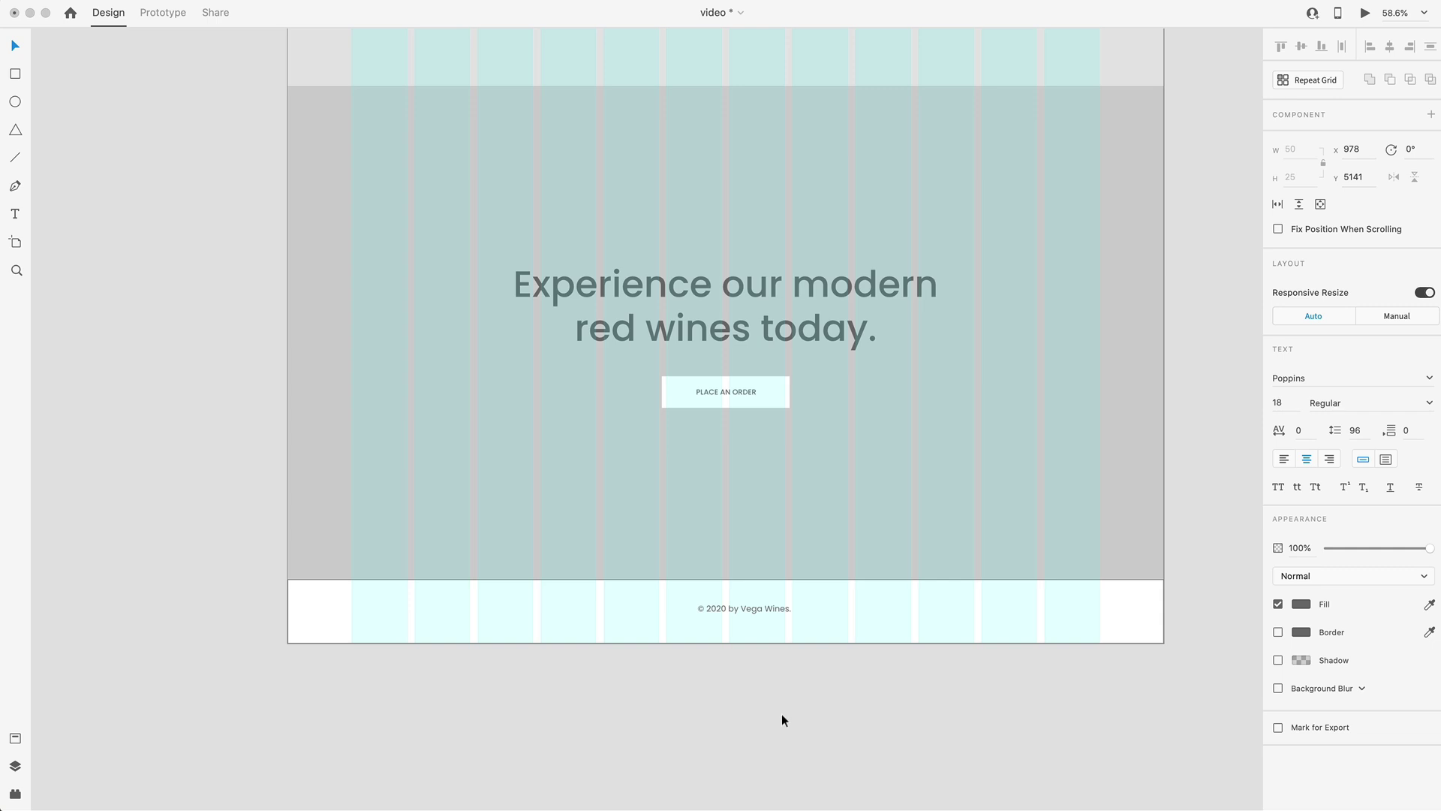
{"action": "key", "text": "Escape"}
{"action": "left_click", "coordinate": [830, 628]}
{"action": "left_click", "coordinate": [1309, 47]}
{"action": "left_click", "coordinate": [1389, 47]}
{"action": "left_click", "coordinate": [857, 663]}
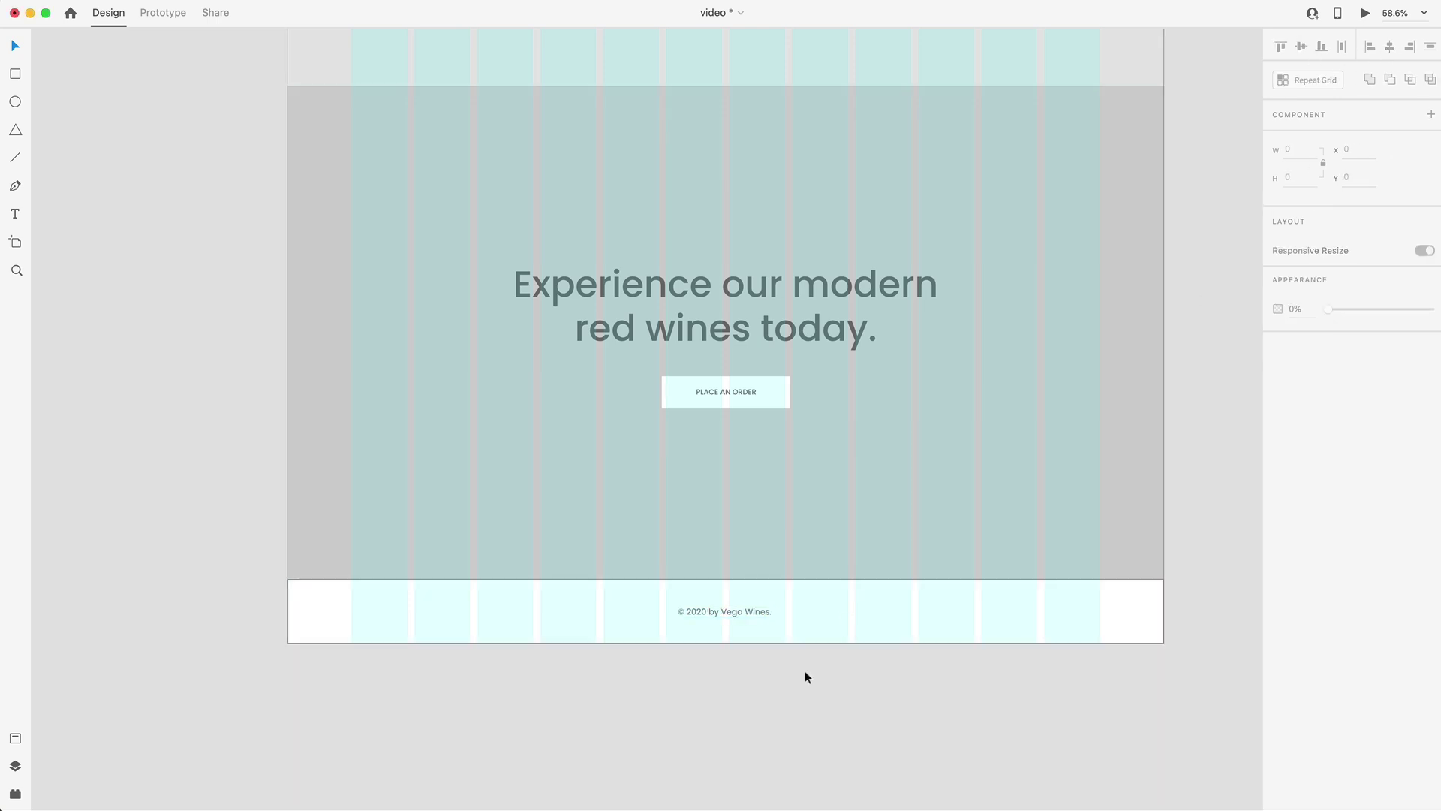
- Move the landing page artboard away from the bottle images to X -2222 and place a duplicate beside it at X 79
{"action": "scroll", "coordinate": [1096, 520], "scroll_direction": "down", "scroll_amount": 3}
{"action": "scroll", "coordinate": [1097, 520], "scroll_direction": "up", "scroll_amount": 10}
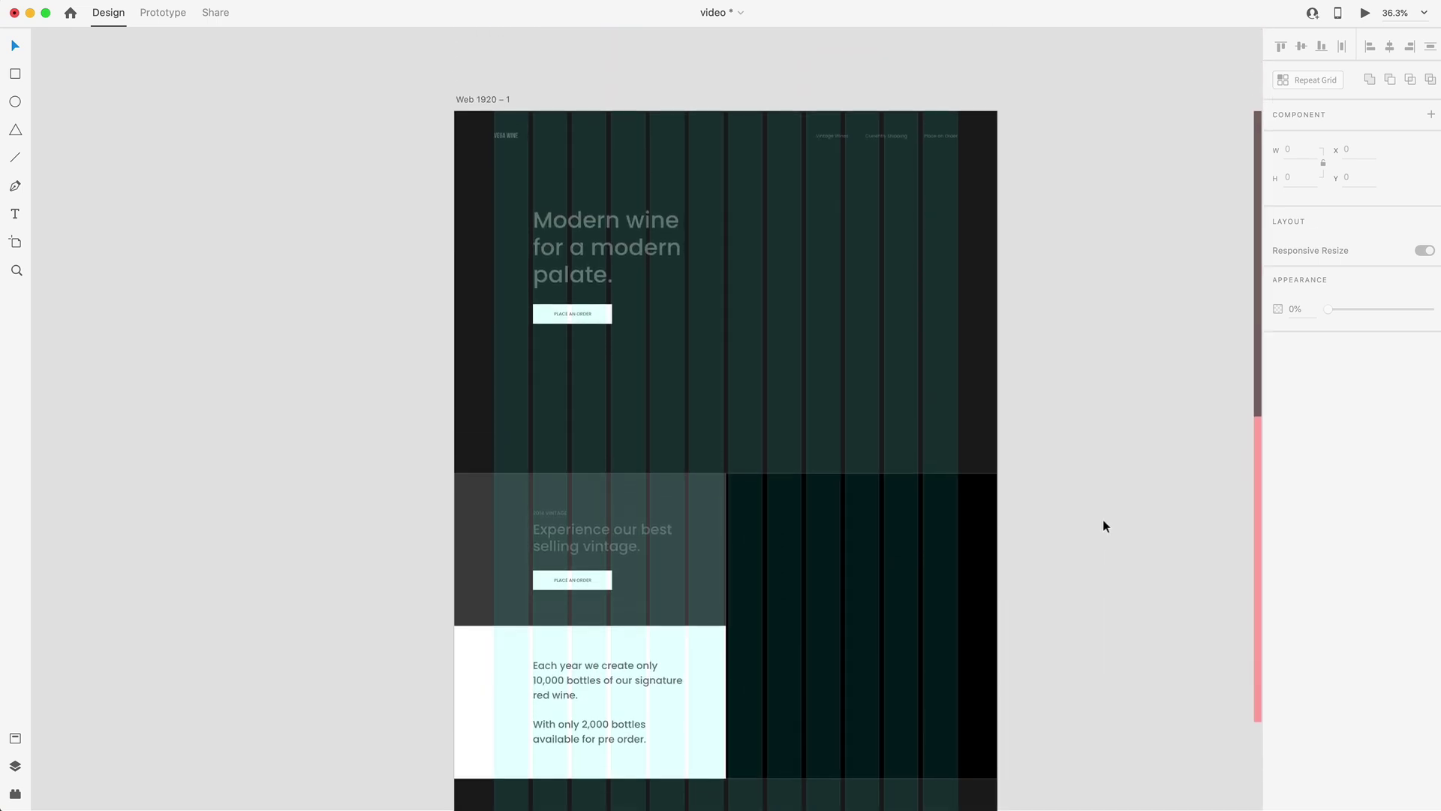
{"action": "scroll", "coordinate": [1102, 520], "scroll_direction": "up", "scroll_amount": 2}
{"action": "scroll", "coordinate": [1084, 502], "scroll_direction": "down", "scroll_amount": 1}
{"action": "scroll", "coordinate": [1060, 480], "scroll_direction": "down", "scroll_amount": 5}
{"action": "scroll", "coordinate": [1064, 480], "scroll_direction": "down", "scroll_amount": 2}
{"action": "scroll", "coordinate": [1064, 479], "scroll_direction": "right", "scroll_amount": 2}
{"action": "left_click_drag", "start_coordinate": [664, 213], "coordinate": [429, 216]}
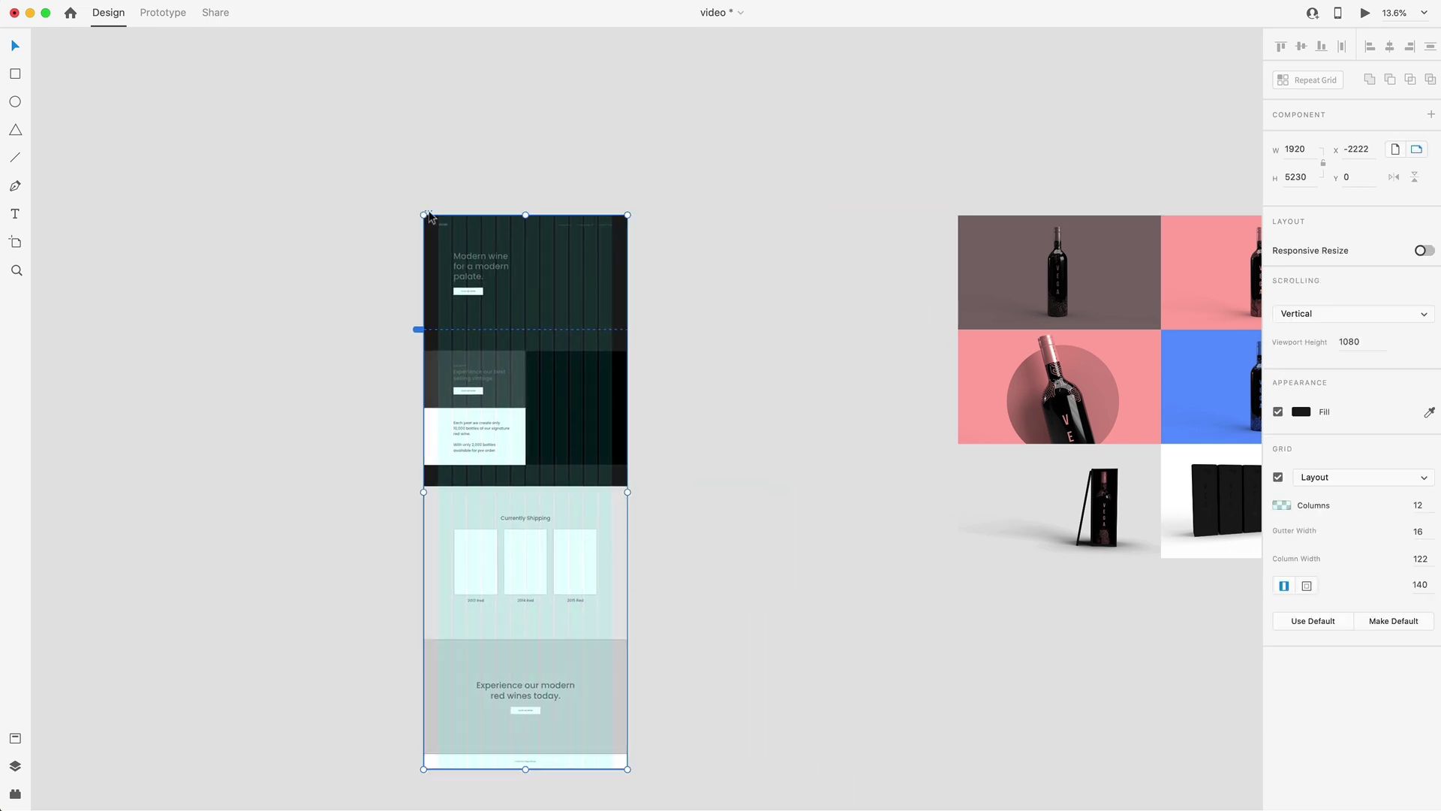
{"action": "key", "text": "super+d"}
{"action": "left_click_drag", "start_coordinate": [638, 213], "coordinate": [671, 212]}
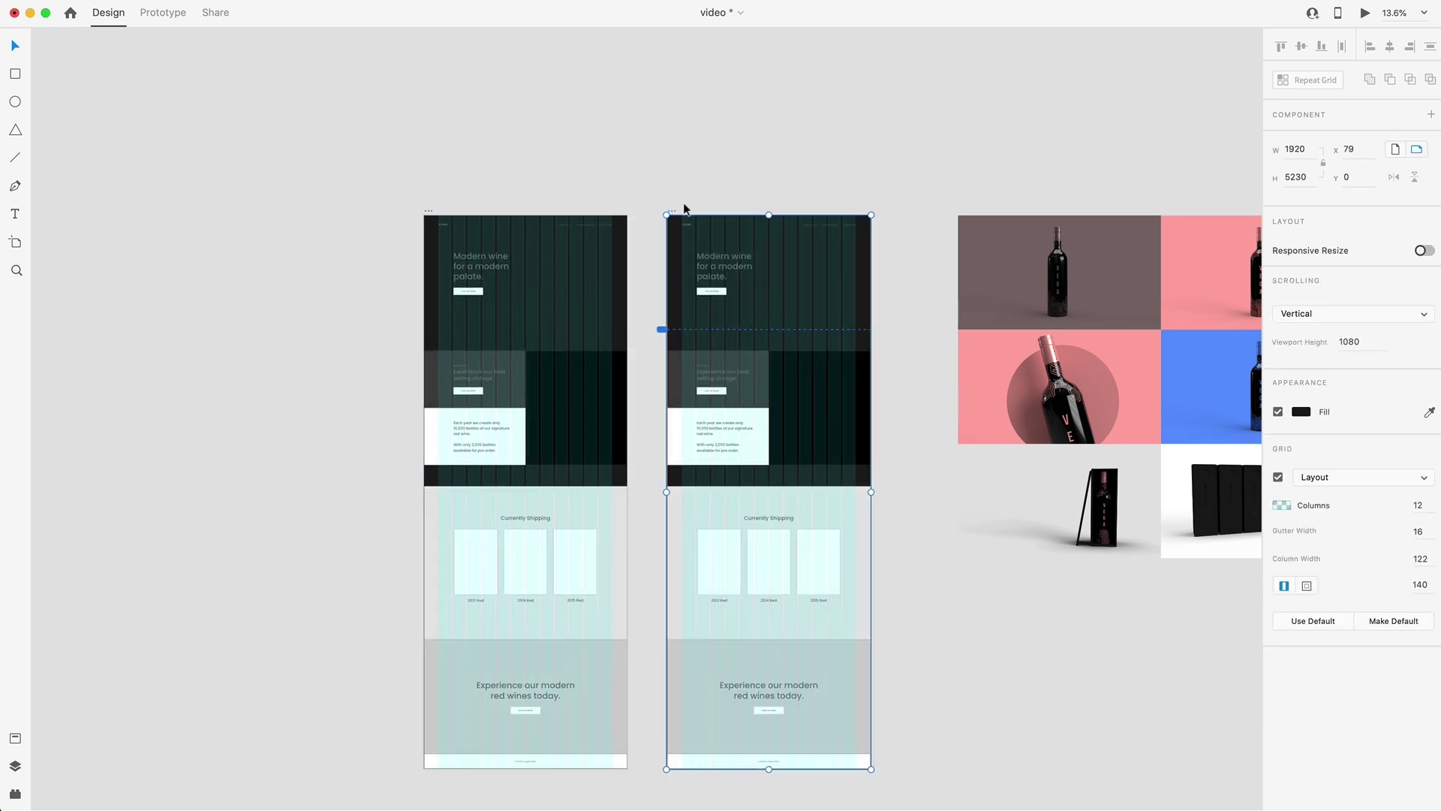
- Rename the original artboard "Wireframe" and the duplicate "Design"
{"action": "key", "text": "Escape"}
{"action": "scroll", "coordinate": [556, 226], "scroll_direction": "up", "scroll_amount": 5}
{"action": "double_click", "coordinate": [209, 177]}
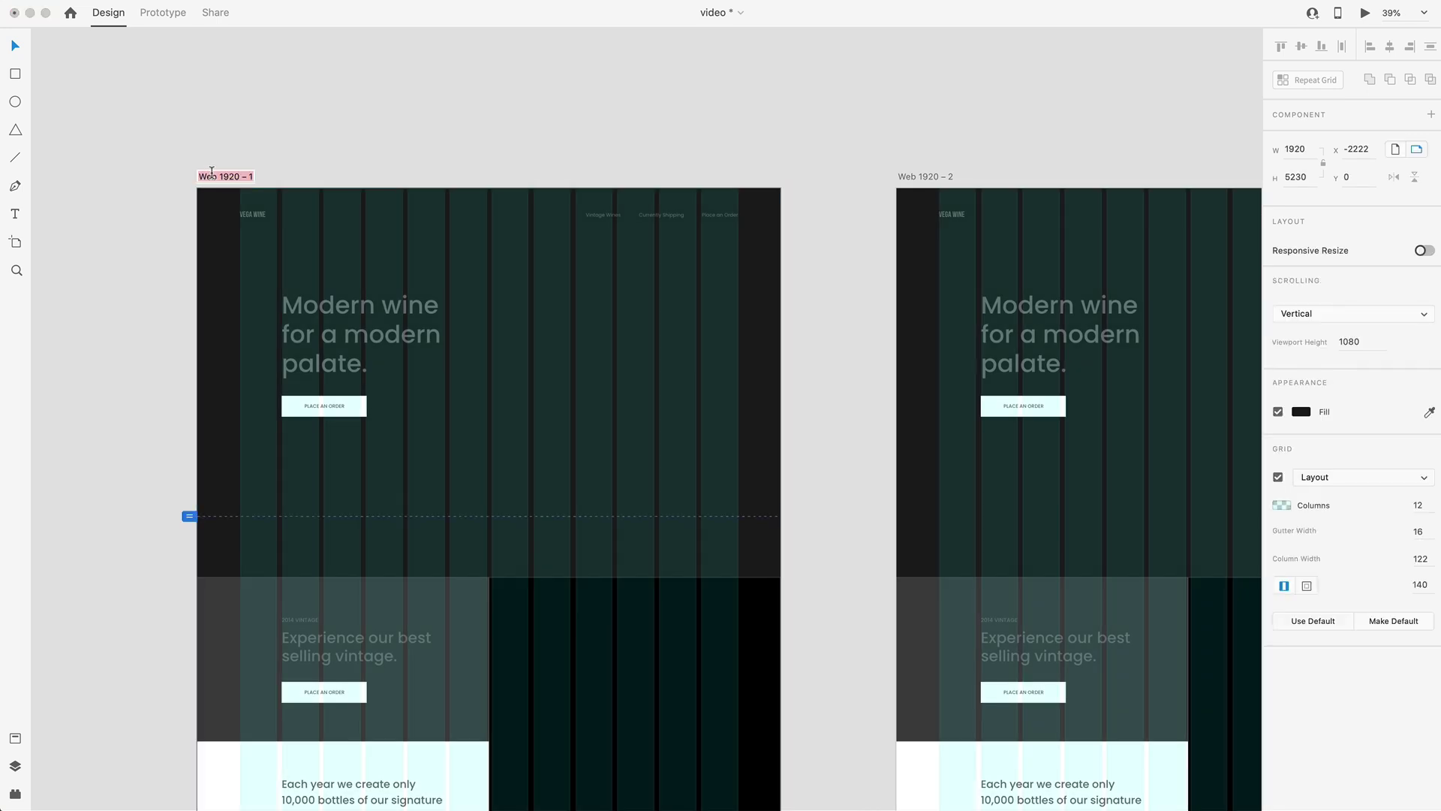
{"action": "type", "text": "Wireframe"}
{"action": "key", "text": "Return"}
{"action": "double_click", "coordinate": [931, 169]}
{"action": "type", "text": "Design"}
{"action": "key", "text": "Return"}
{"action": "key", "text": "Escape"}
- Turn off the column layout grid on the Wireframe and Design artboards
{"action": "scroll", "coordinate": [1118, 189], "scroll_direction": "right", "scroll_amount": 10}
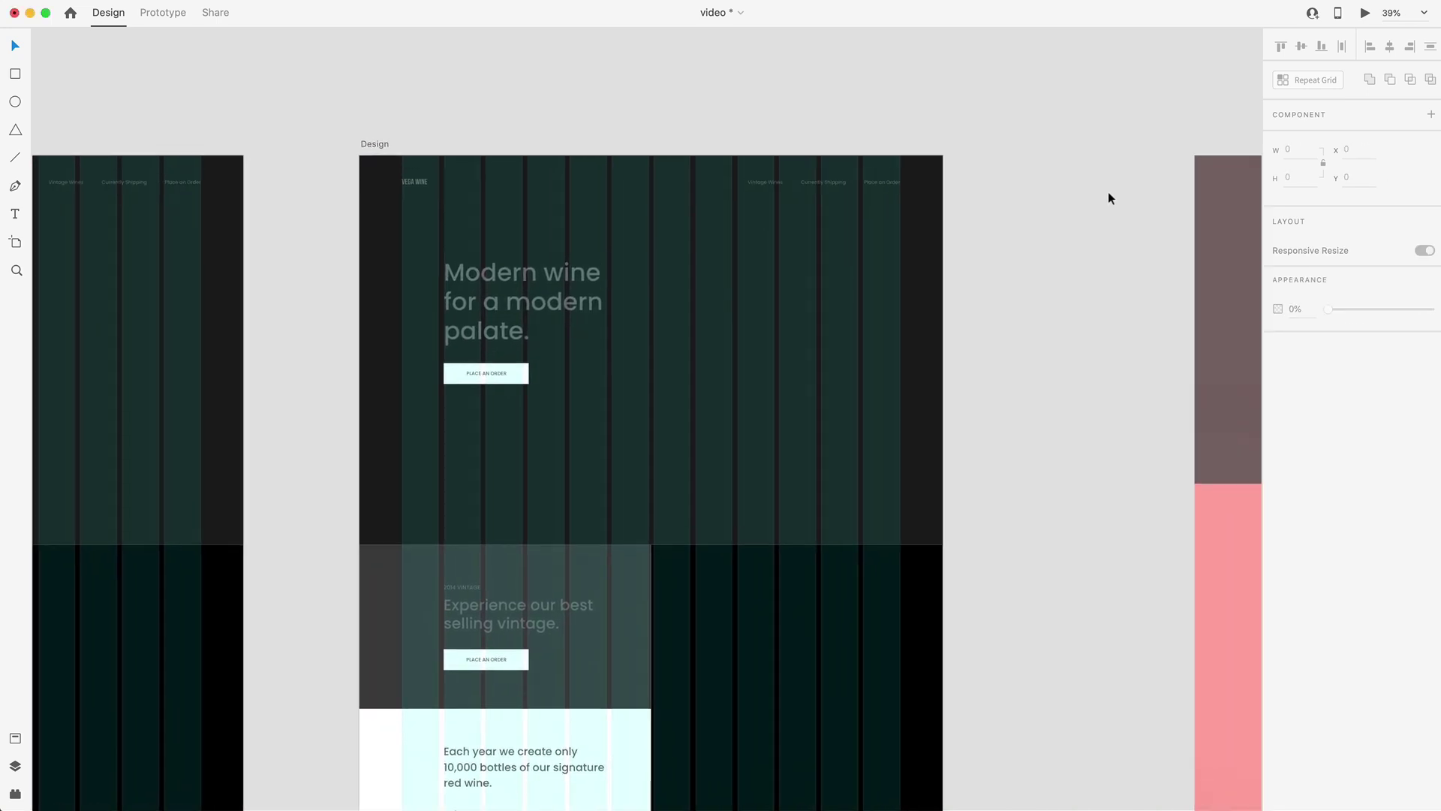
{"action": "key", "text": "ctrl+shift+apostrophe"}
{"action": "scroll", "coordinate": [543, 278], "scroll_direction": "up", "scroll_amount": 2}
{"action": "key", "text": "ctrl+shift+apostrophe"}
{"action": "left_click", "coordinate": [1027, 268]}
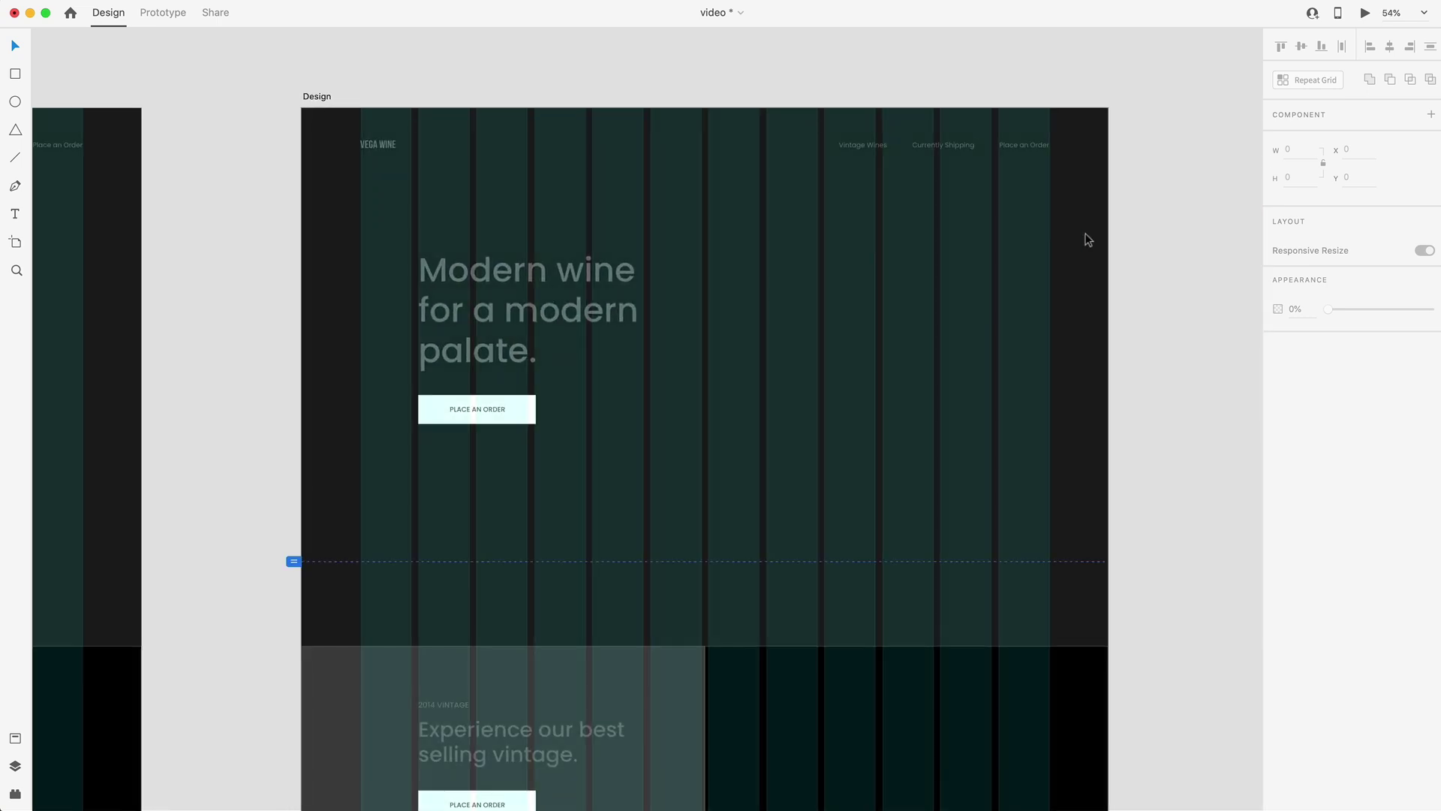
{"action": "left_click", "coordinate": [1277, 478]}
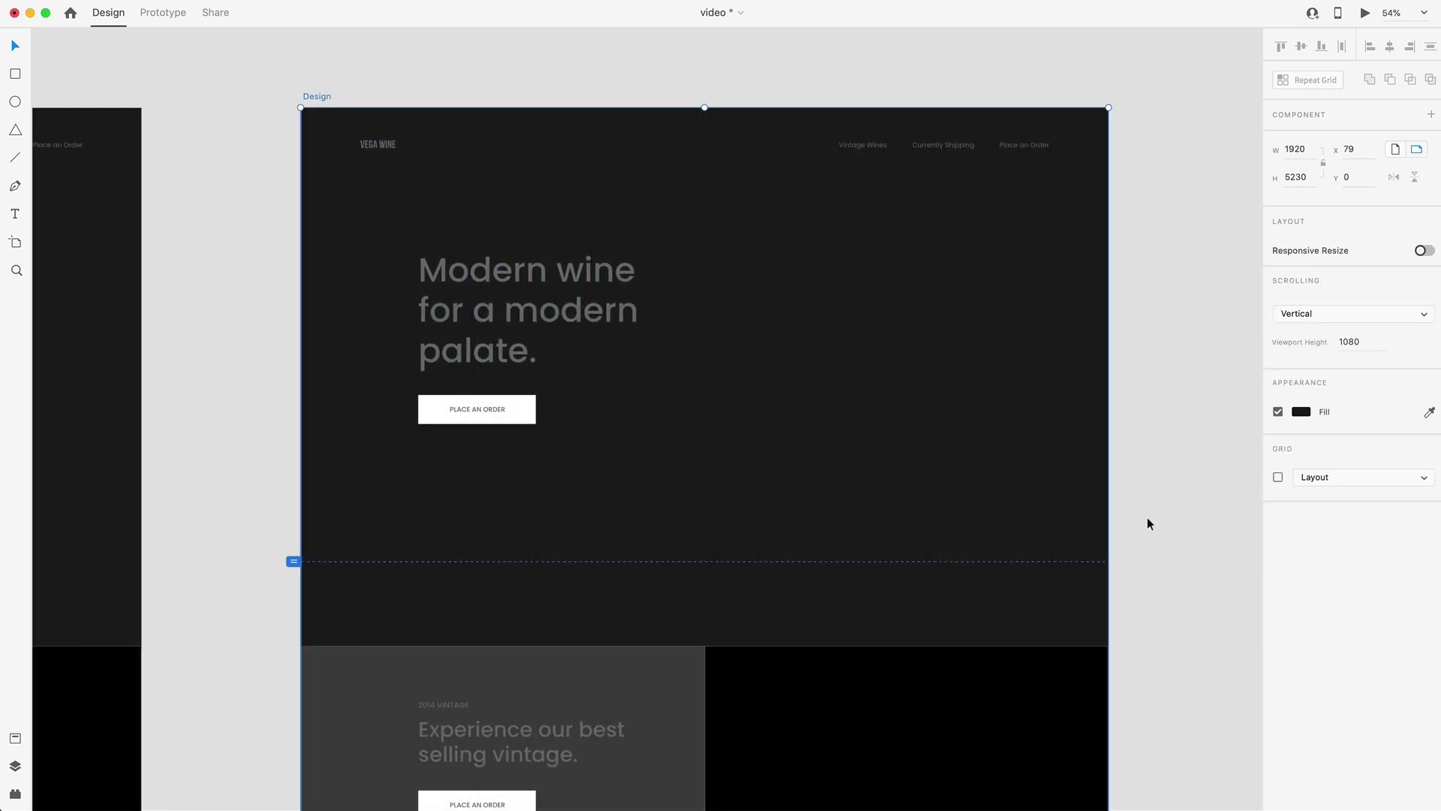
{"action": "left_click", "coordinate": [1168, 363]}
- Set the fill of the Design artboard's logo, three navigation links and hero heading to white, #FFFFFF
{"action": "scroll", "coordinate": [1167, 363], "scroll_direction": "down", "scroll_amount": 2}
{"action": "scroll", "coordinate": [1171, 358], "scroll_direction": "up", "scroll_amount": 2}
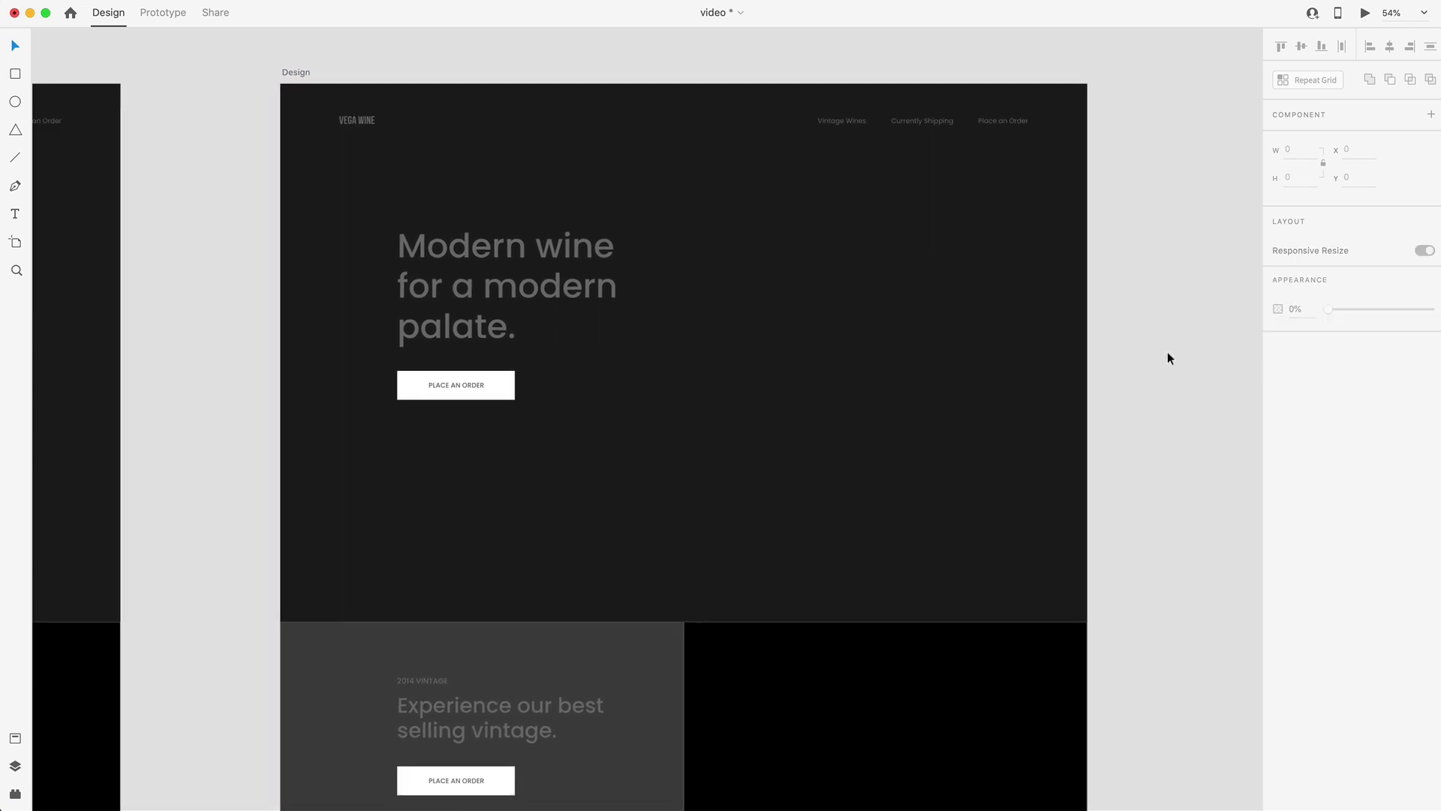
{"action": "scroll", "coordinate": [1159, 350], "scroll_direction": "left", "scroll_amount": 1}
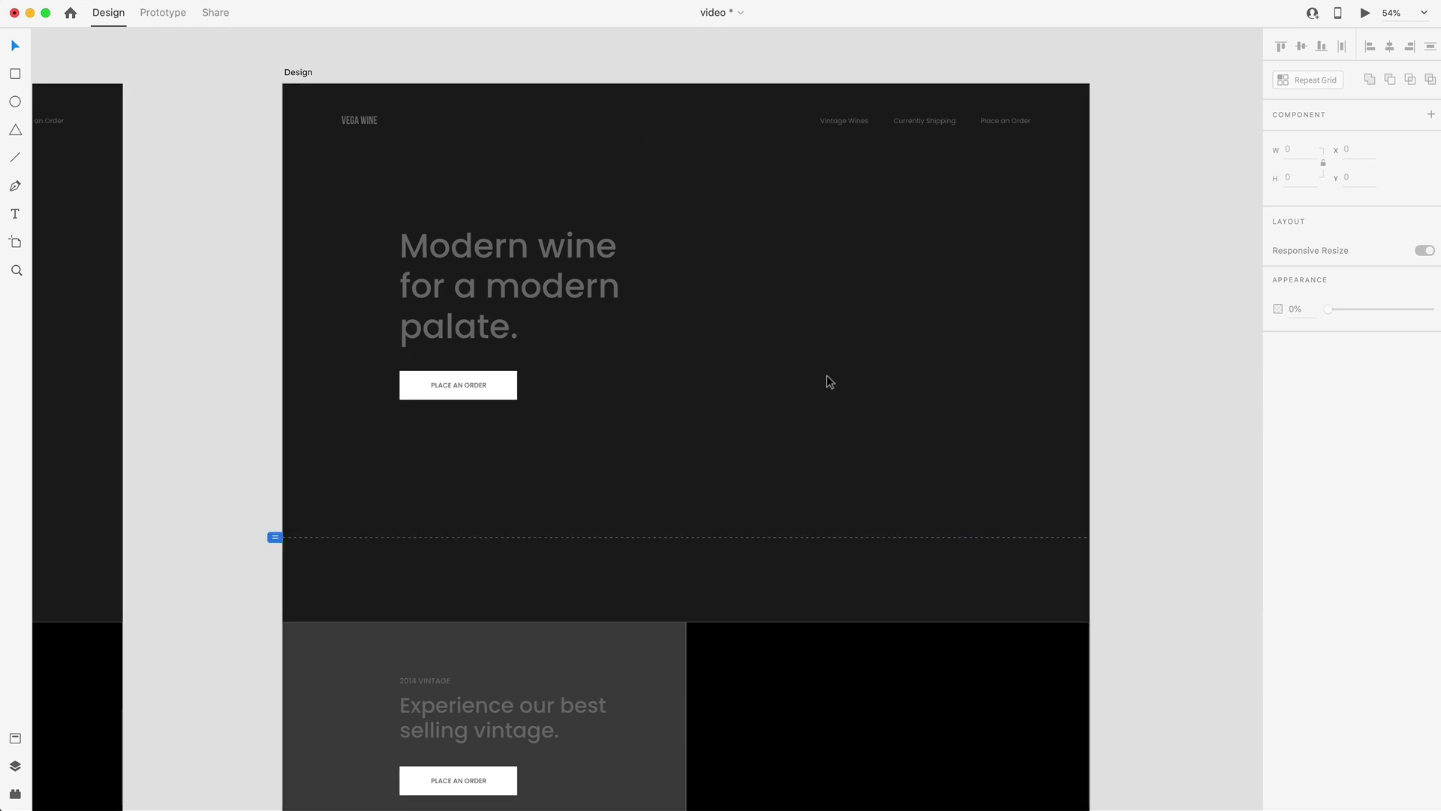
{"action": "left_click_drag", "start_coordinate": [1149, 354], "coordinate": [255, 79]}
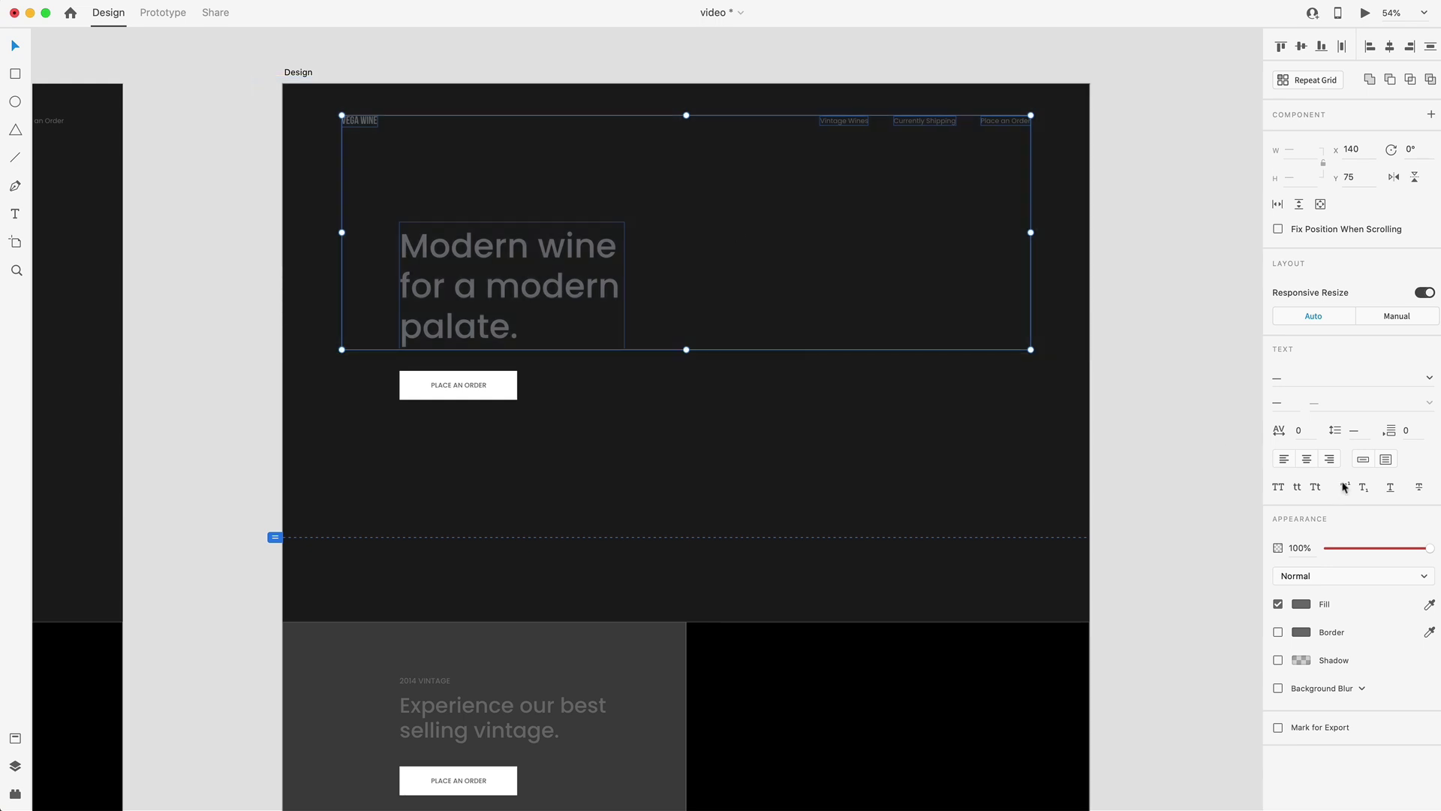
{"action": "left_click", "coordinate": [1302, 605]}
{"action": "type", "text": "FFFFFF"}
{"action": "key", "text": "Return"}
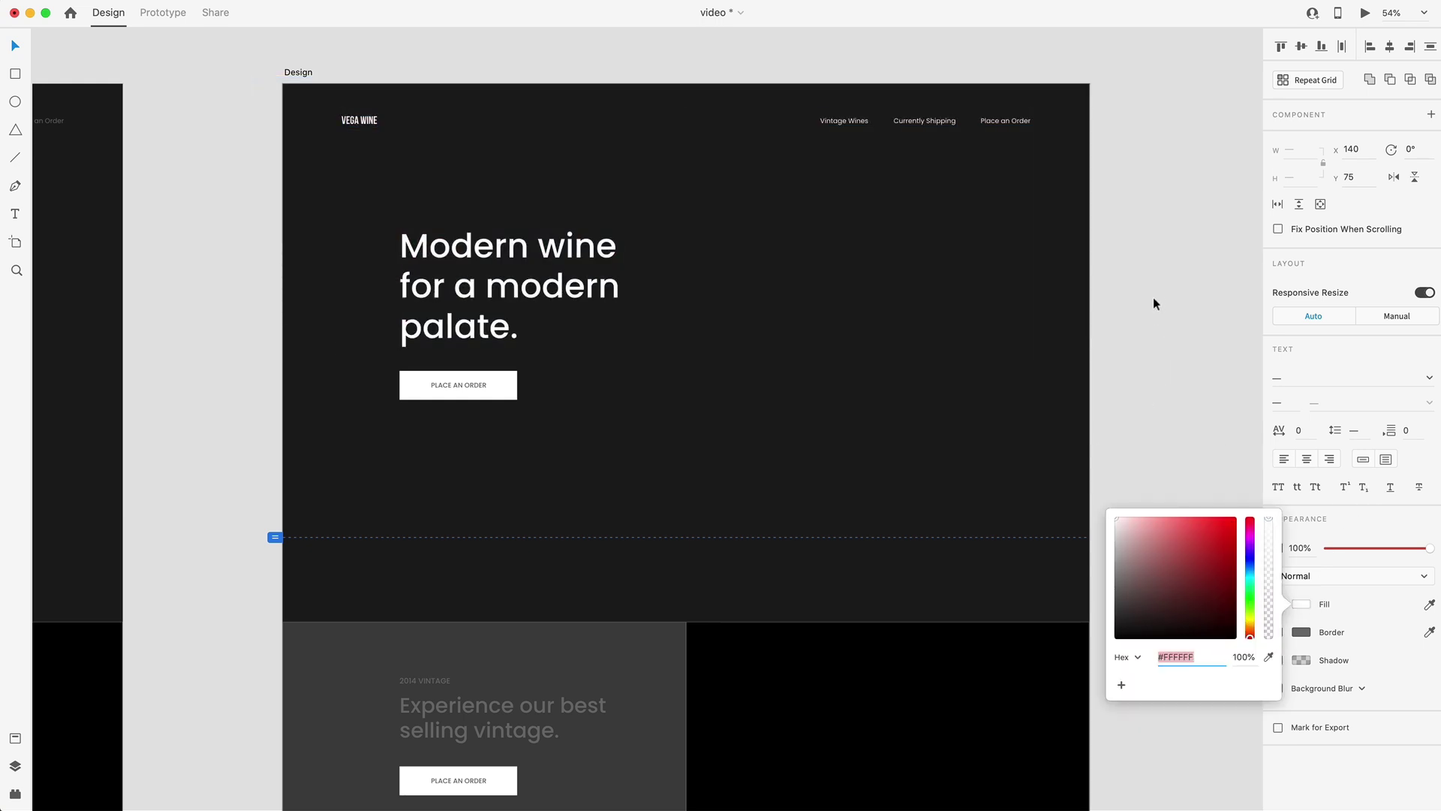
{"action": "left_click", "coordinate": [1183, 360]}
- Recolour the hero button's "Place an Order" label with the dark colour sampled from the hero background
{"action": "left_click", "coordinate": [470, 386]}
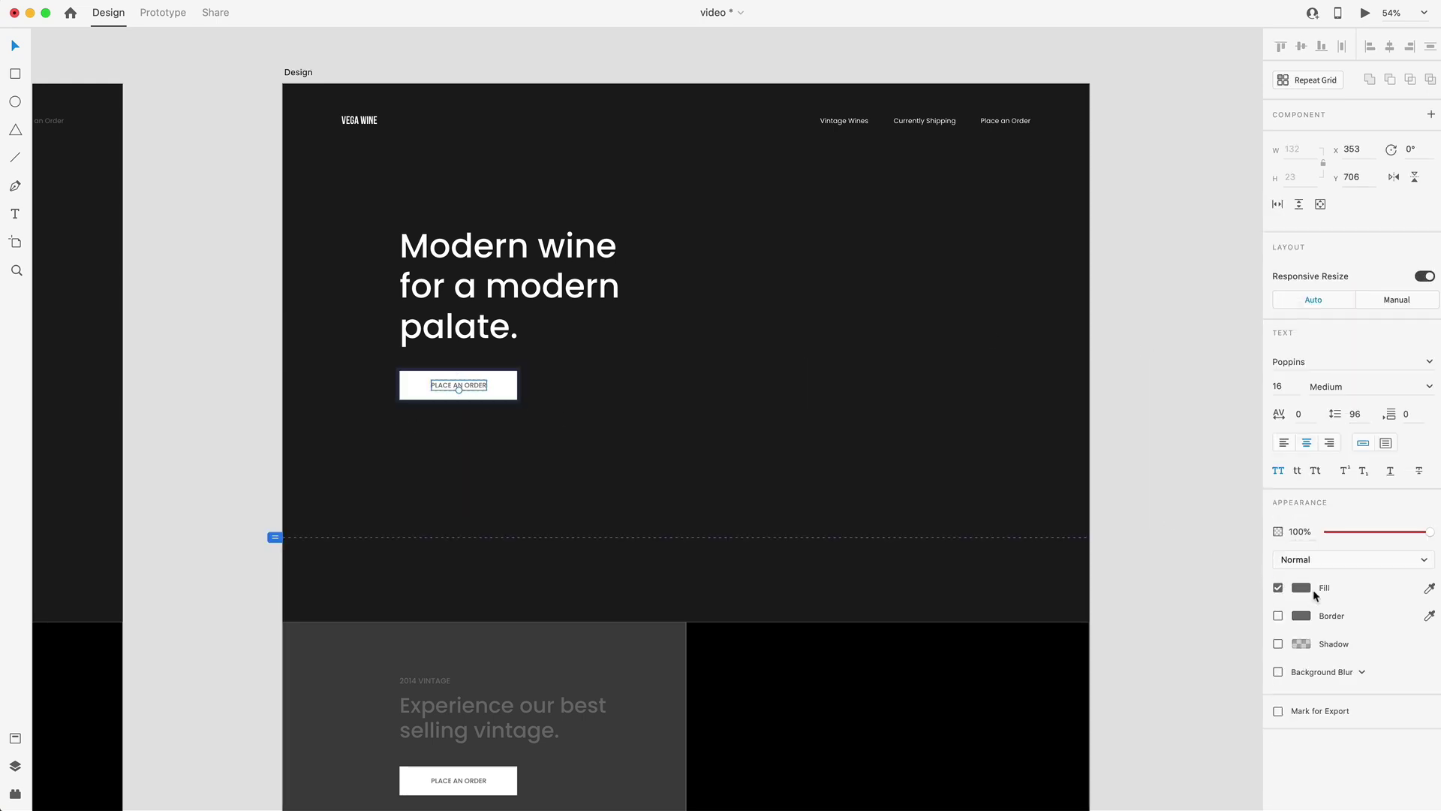
{"action": "left_click", "coordinate": [1430, 589]}
{"action": "left_click", "coordinate": [995, 428]}
{"action": "left_click", "coordinate": [480, 388]}
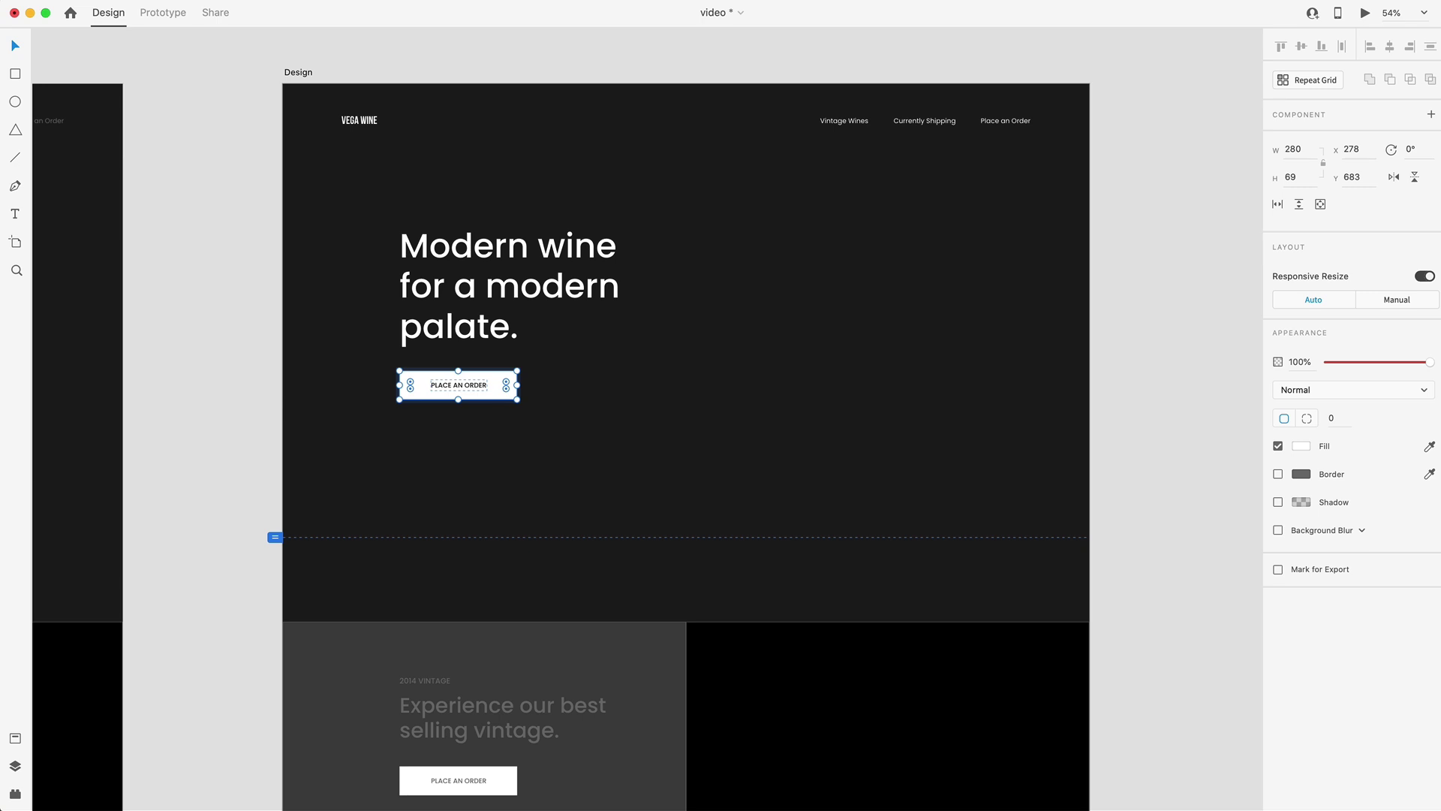
{"action": "left_click", "coordinate": [1140, 261]}
- Fill the hero button's rectangle with pink #FFA9A3 to match the bottle images
{"action": "scroll", "coordinate": [1143, 259], "scroll_direction": "right", "scroll_amount": 15}
{"action": "scroll", "coordinate": [959, 349], "scroll_direction": "down", "scroll_amount": 4}
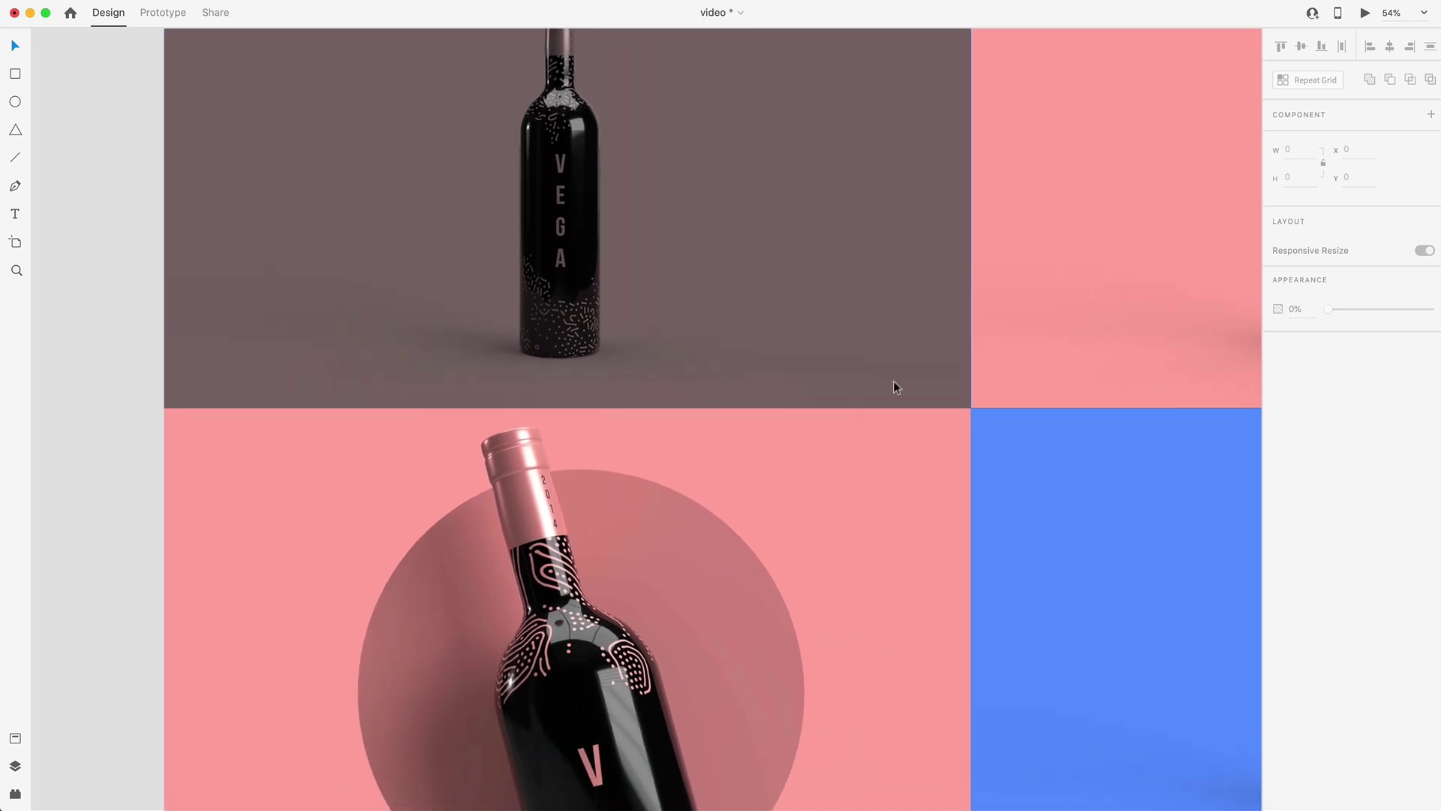
{"action": "scroll", "coordinate": [895, 410], "scroll_direction": "left", "scroll_amount": 15}
{"action": "scroll", "coordinate": [905, 407], "scroll_direction": "up", "scroll_amount": 4}
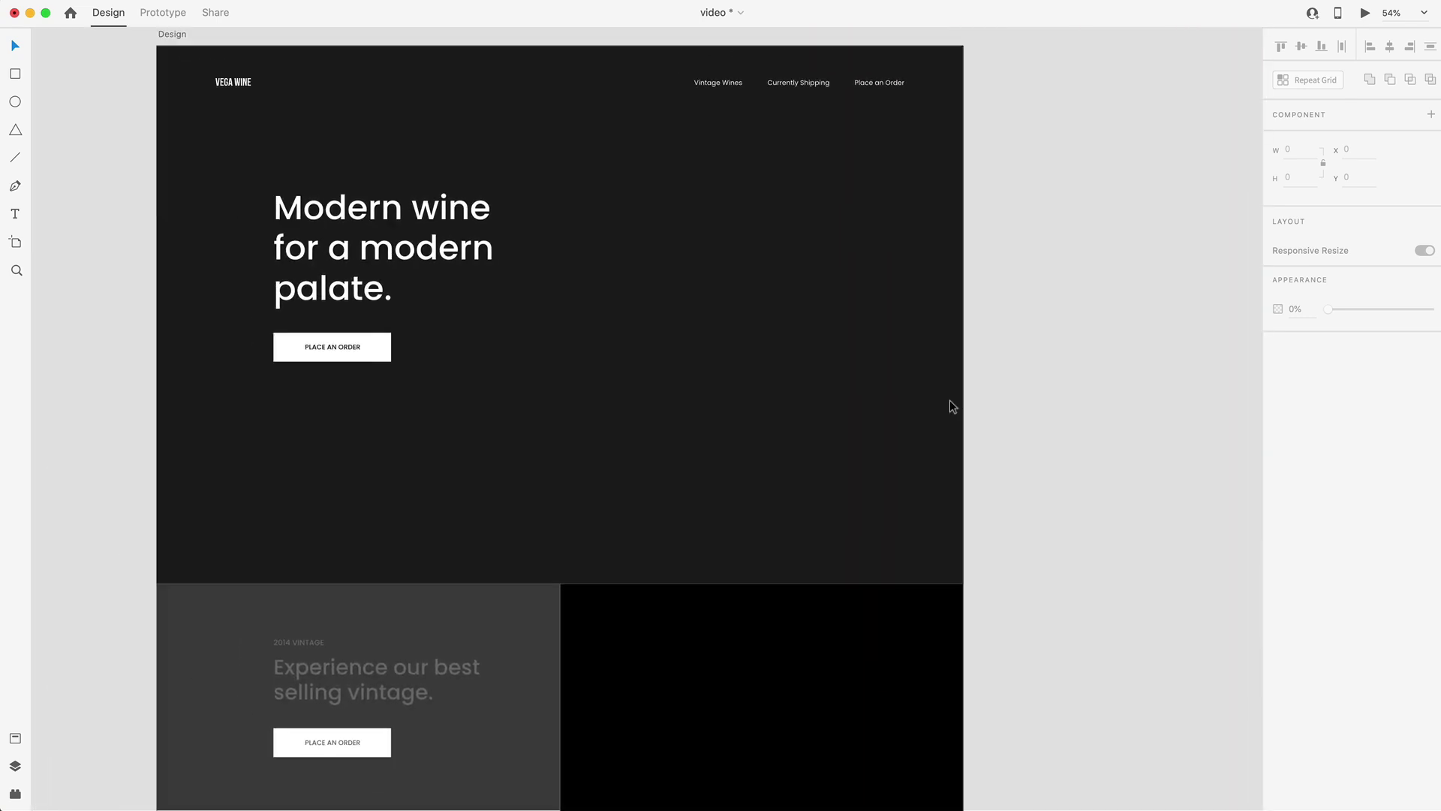
{"action": "scroll", "coordinate": [960, 408], "scroll_direction": "left", "scroll_amount": 6}
{"action": "left_click", "coordinate": [454, 392]}
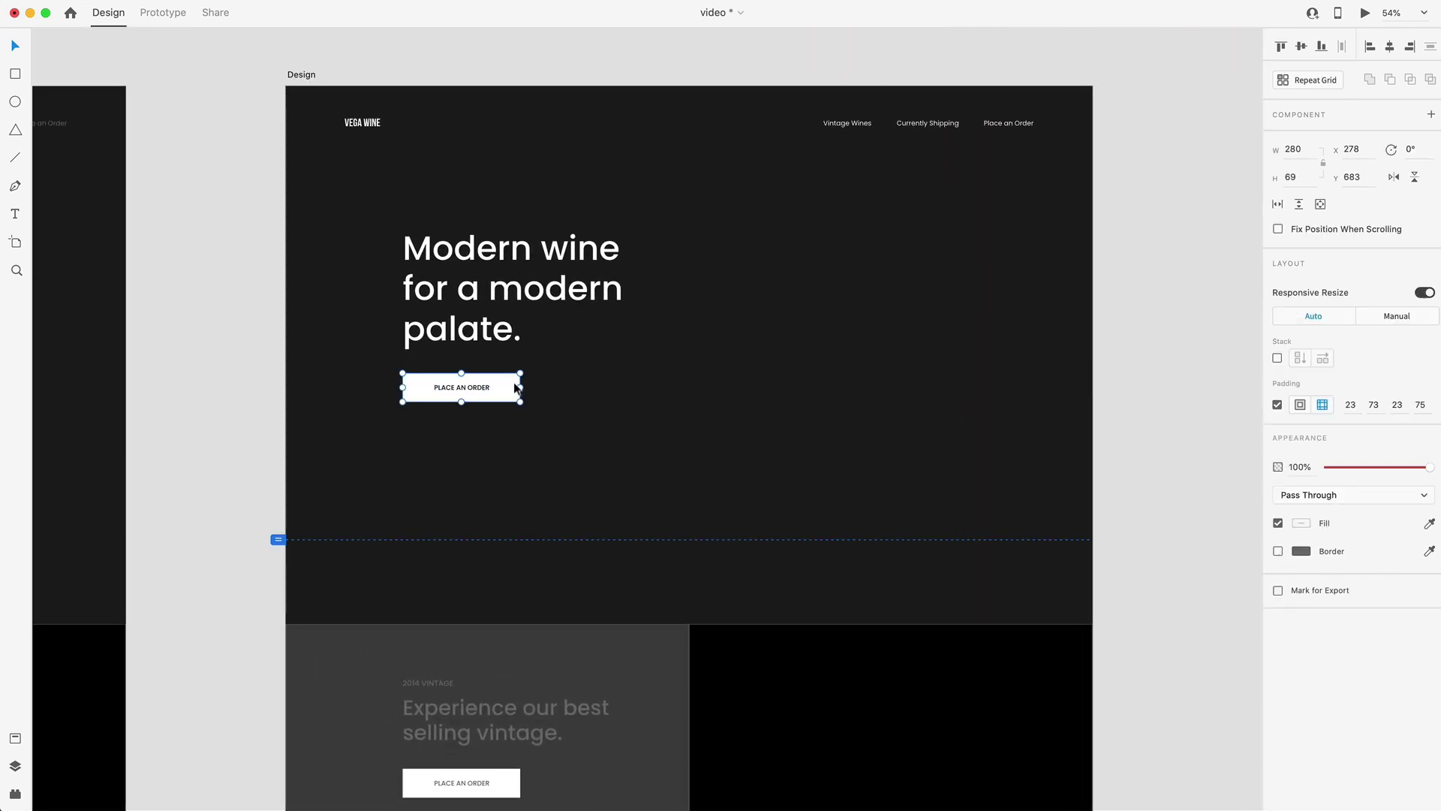
{"action": "left_click", "coordinate": [1302, 524]}
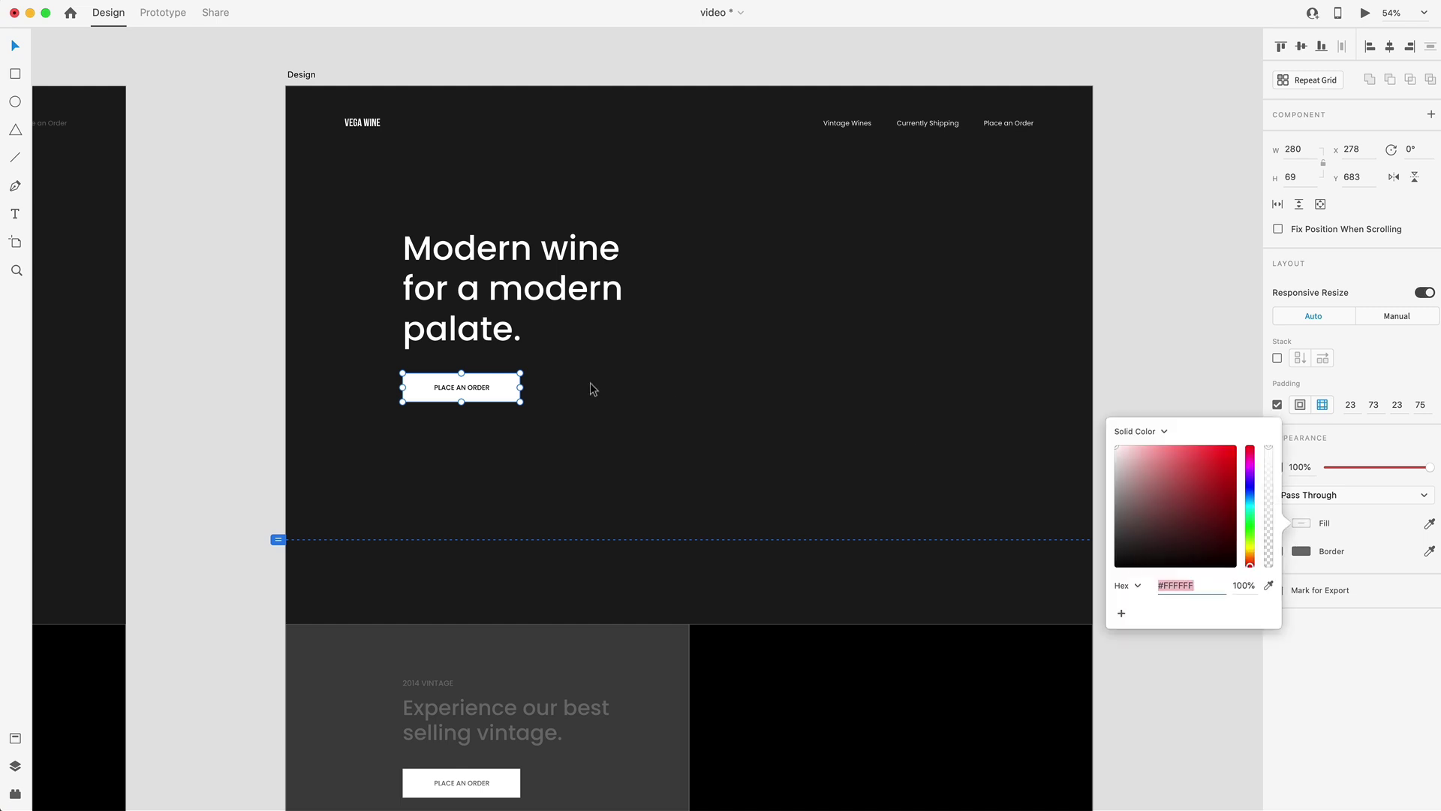
{"action": "double_click", "coordinate": [517, 388]}
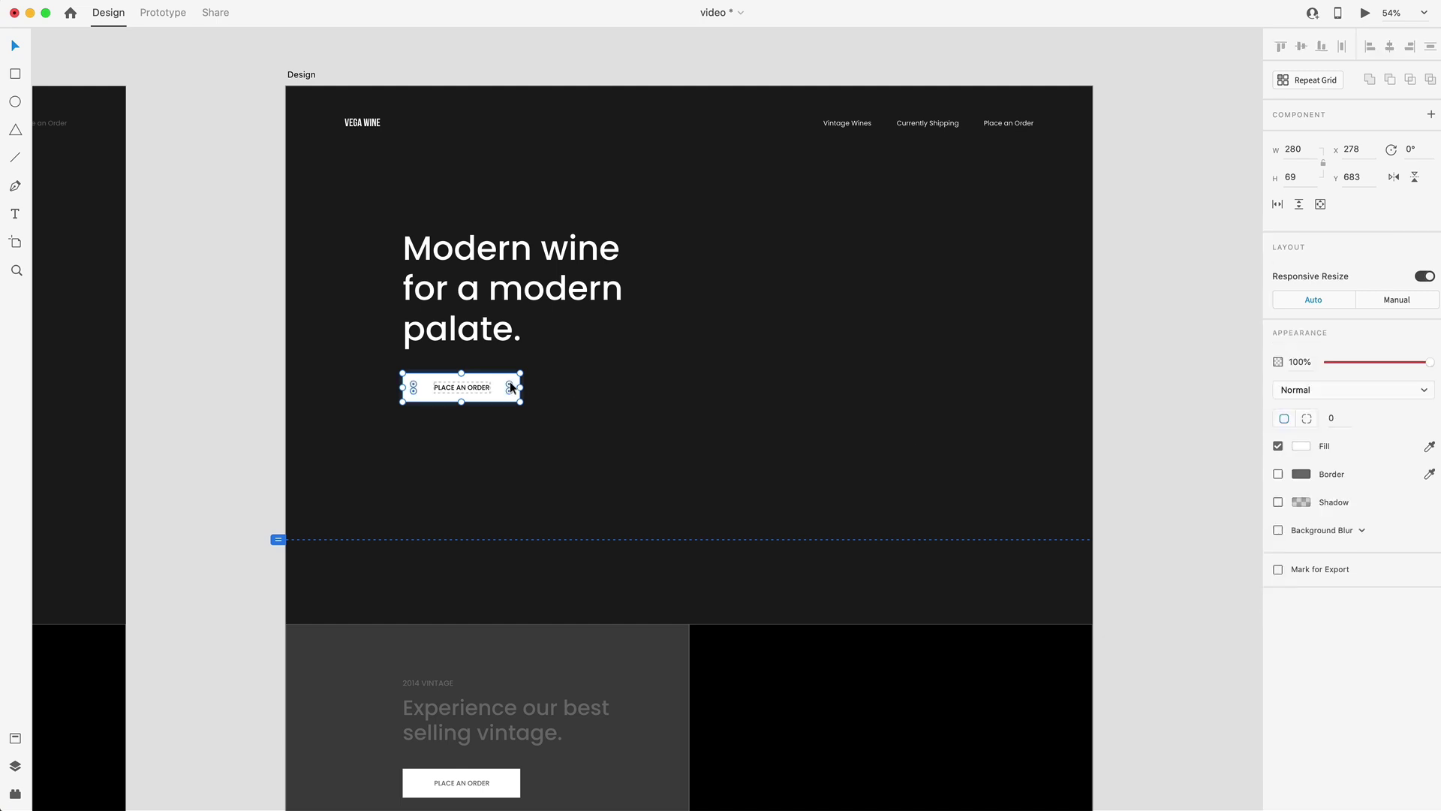
{"action": "left_click", "coordinate": [1303, 448]}
{"action": "type", "text": "#FFA9A3"}
{"action": "key", "text": "Return"}
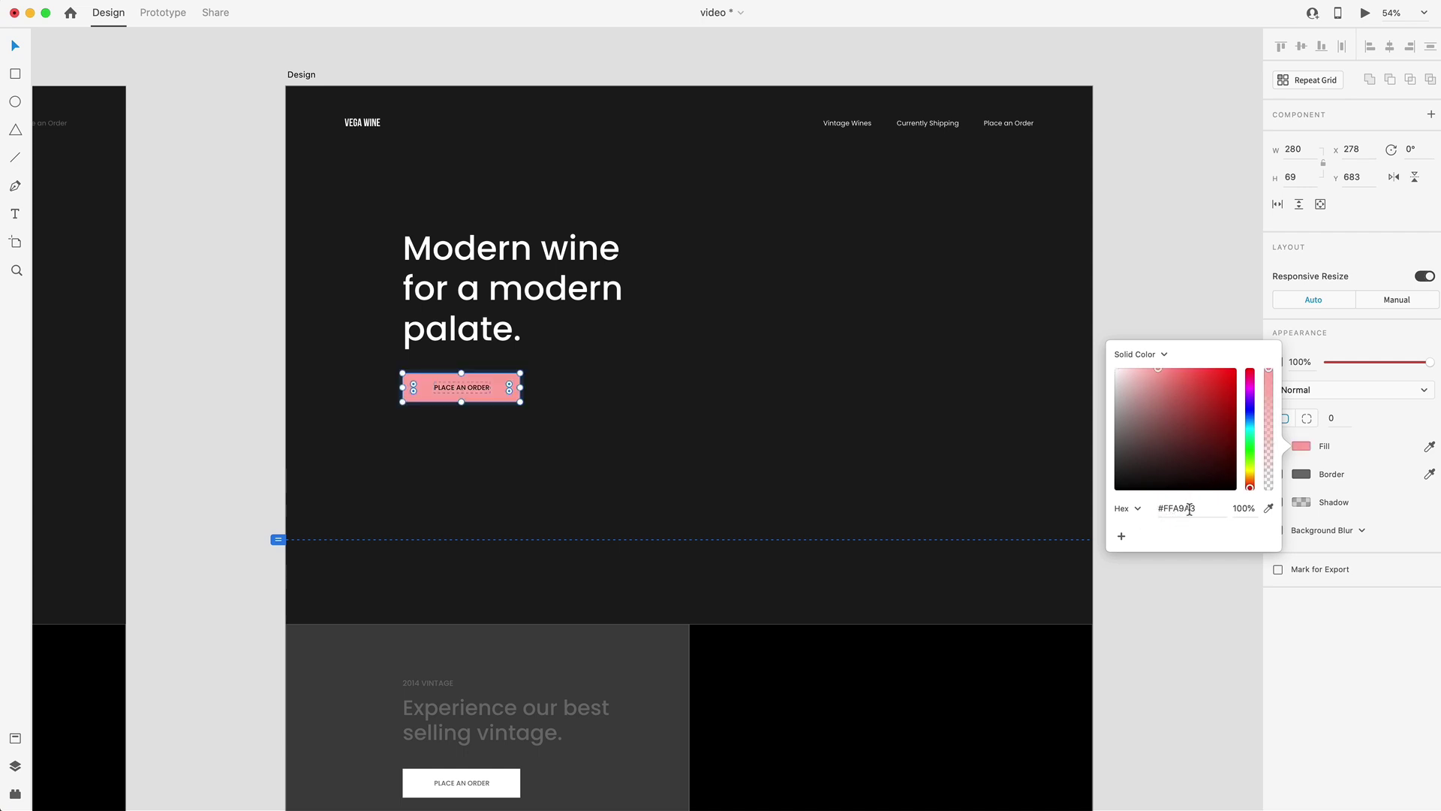
- Save the hero button's pink #FFA9A3 fill as a colour in the document assets
{"action": "left_click", "coordinate": [15, 739]}
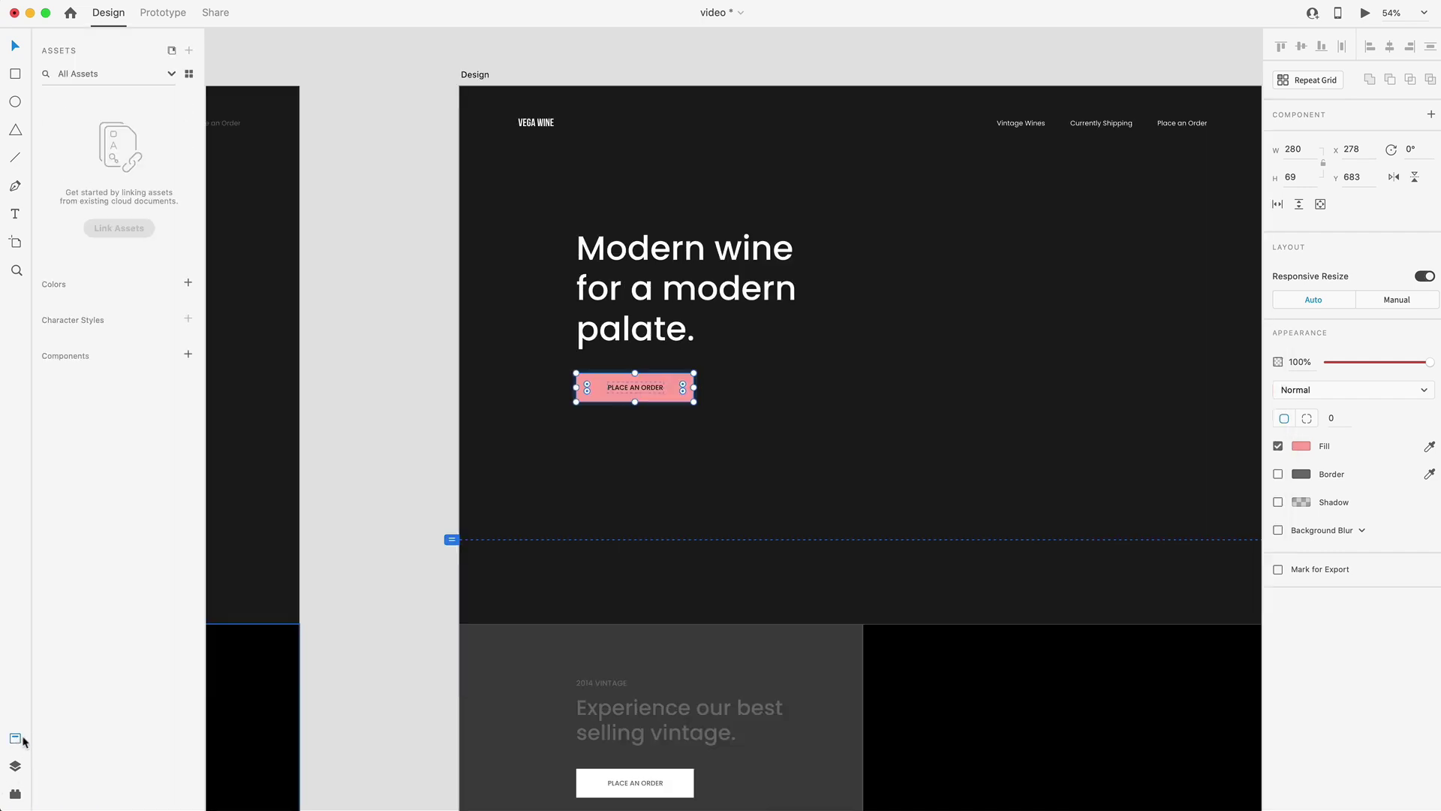
{"action": "left_click", "coordinate": [188, 283]}
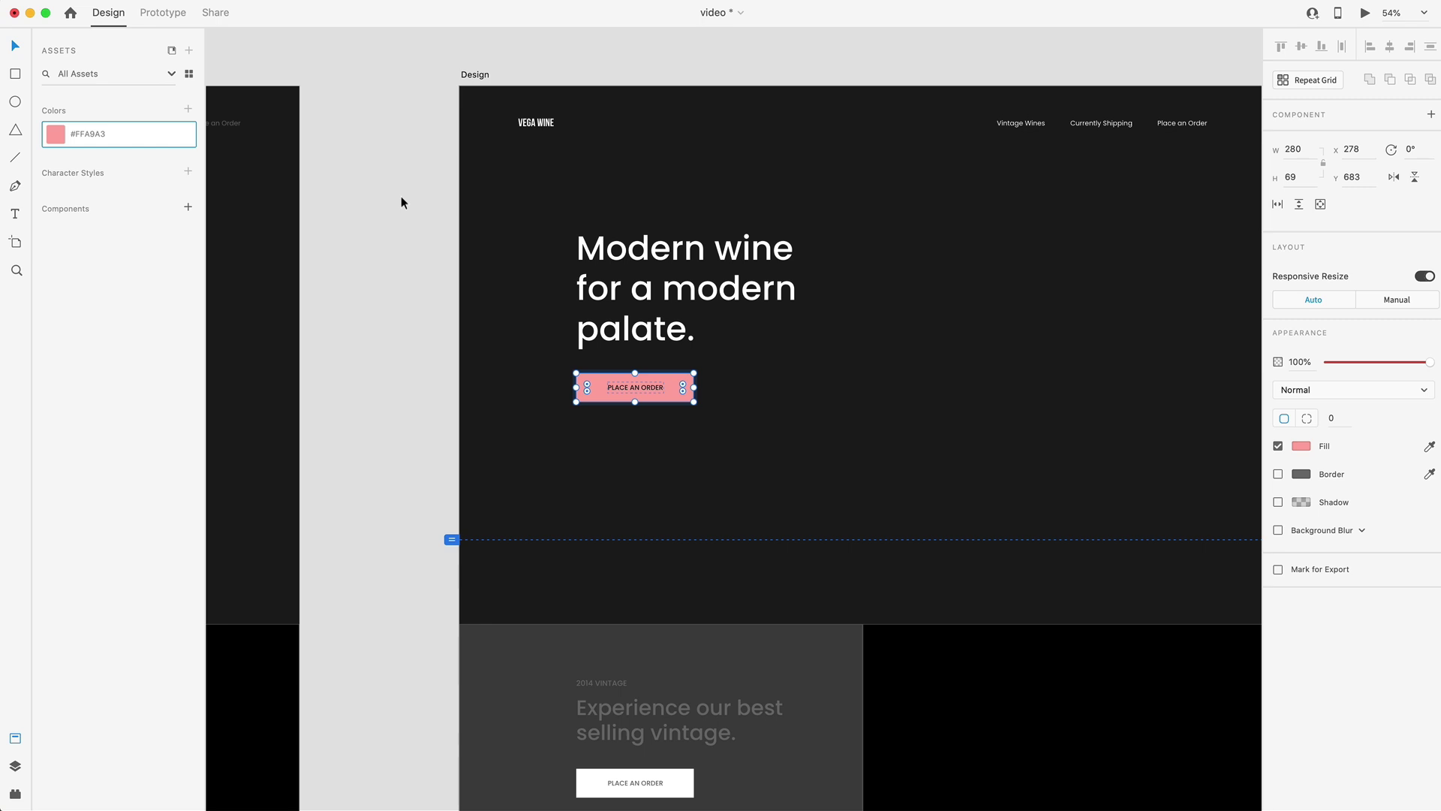
{"action": "left_click", "coordinate": [438, 201]}
- Draw a 1920 by 1080 rectangle over the hero at the top of the Design artboard and send it behind the hero content
{"action": "scroll", "coordinate": [375, 165], "scroll_direction": "right", "scroll_amount": 4}
{"action": "scroll", "coordinate": [337, 150], "scroll_direction": "up", "scroll_amount": 1}
{"action": "left_click", "coordinate": [13, 73]}
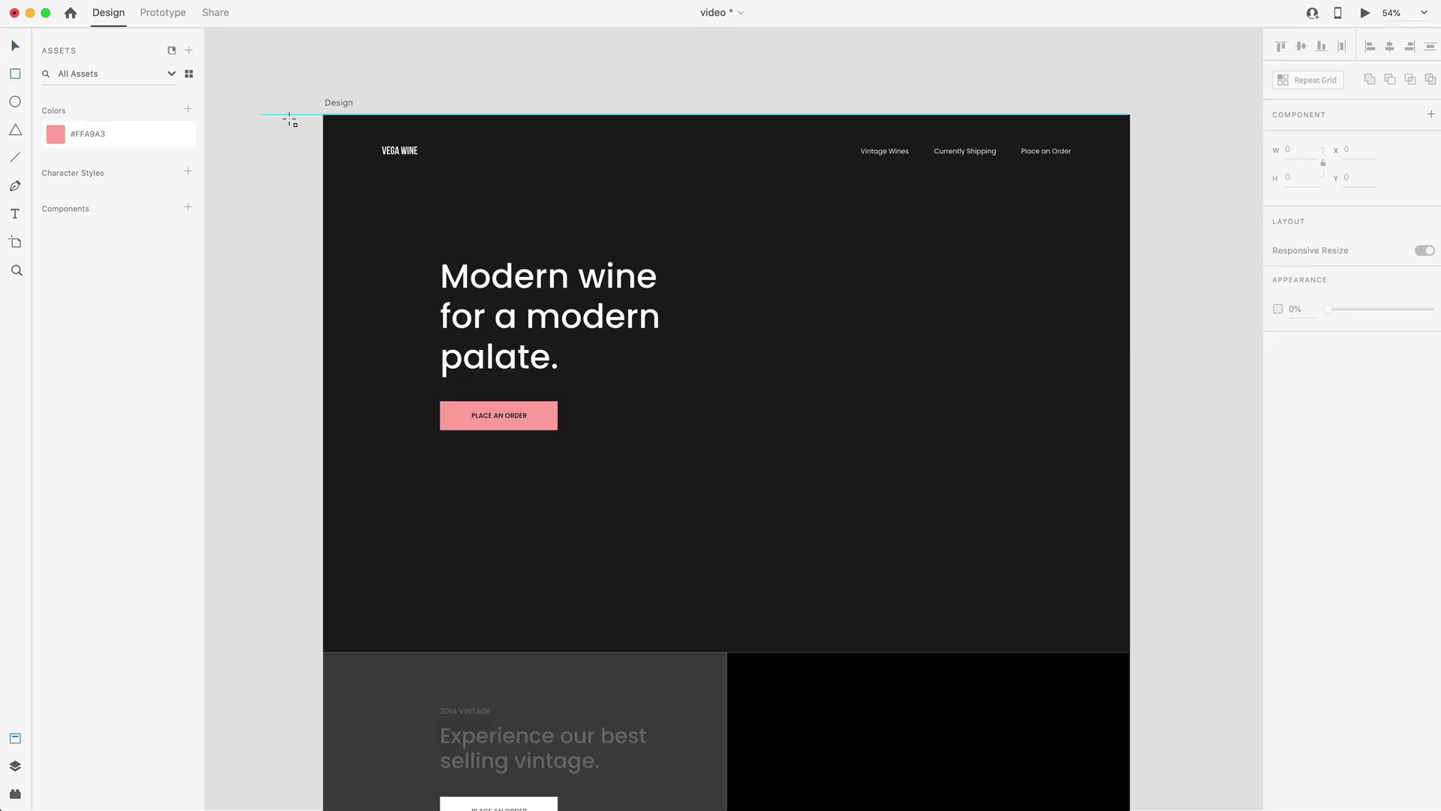
{"action": "mouse_move", "coordinate": [324, 114]}
{"action": "left_mouse_down"}
{"action": "mouse_move", "coordinate": [994, 508]}
{"action": "mouse_move", "coordinate": [1131, 568]}
{"action": "left_mouse_up"}
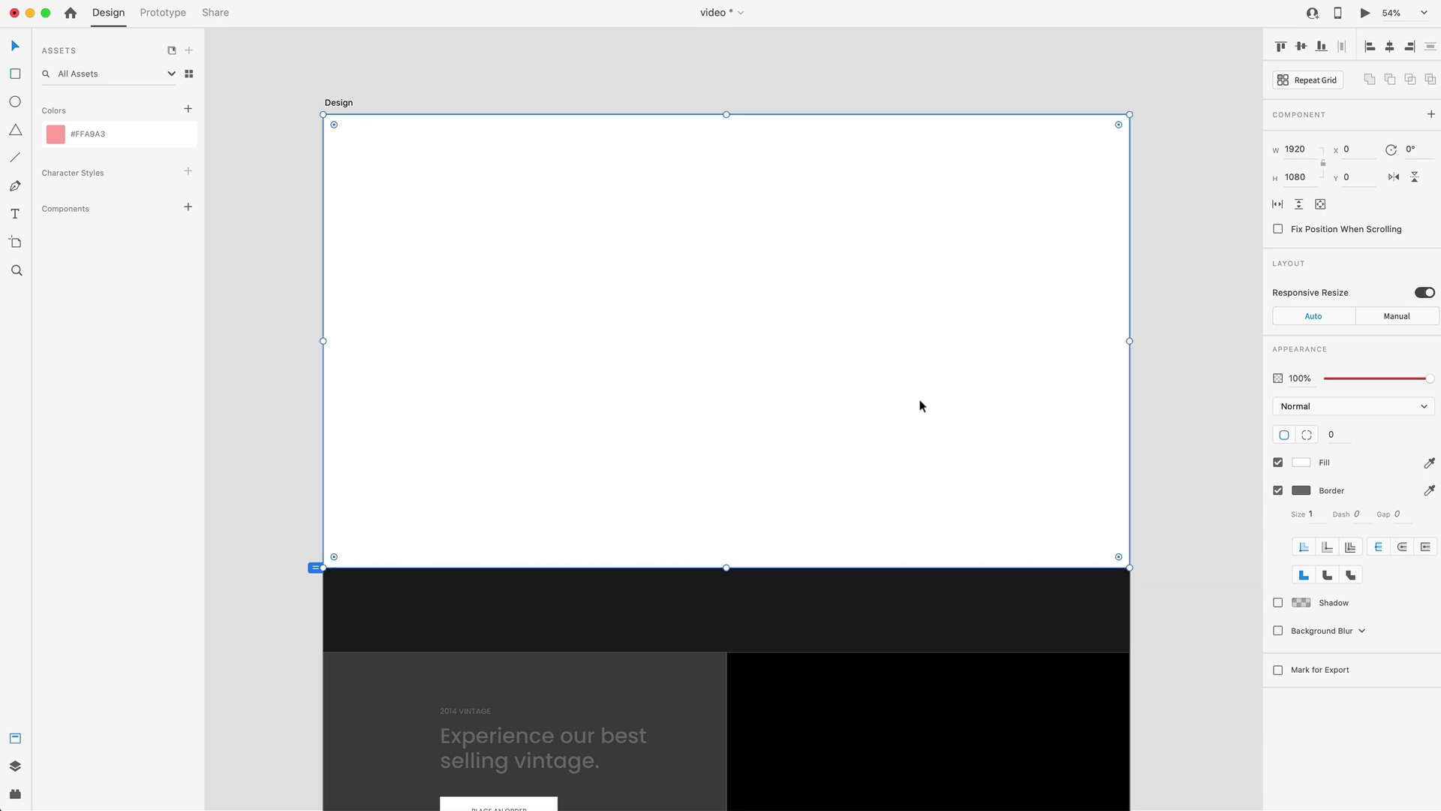
{"action": "key", "text": "super+bracketleft"}
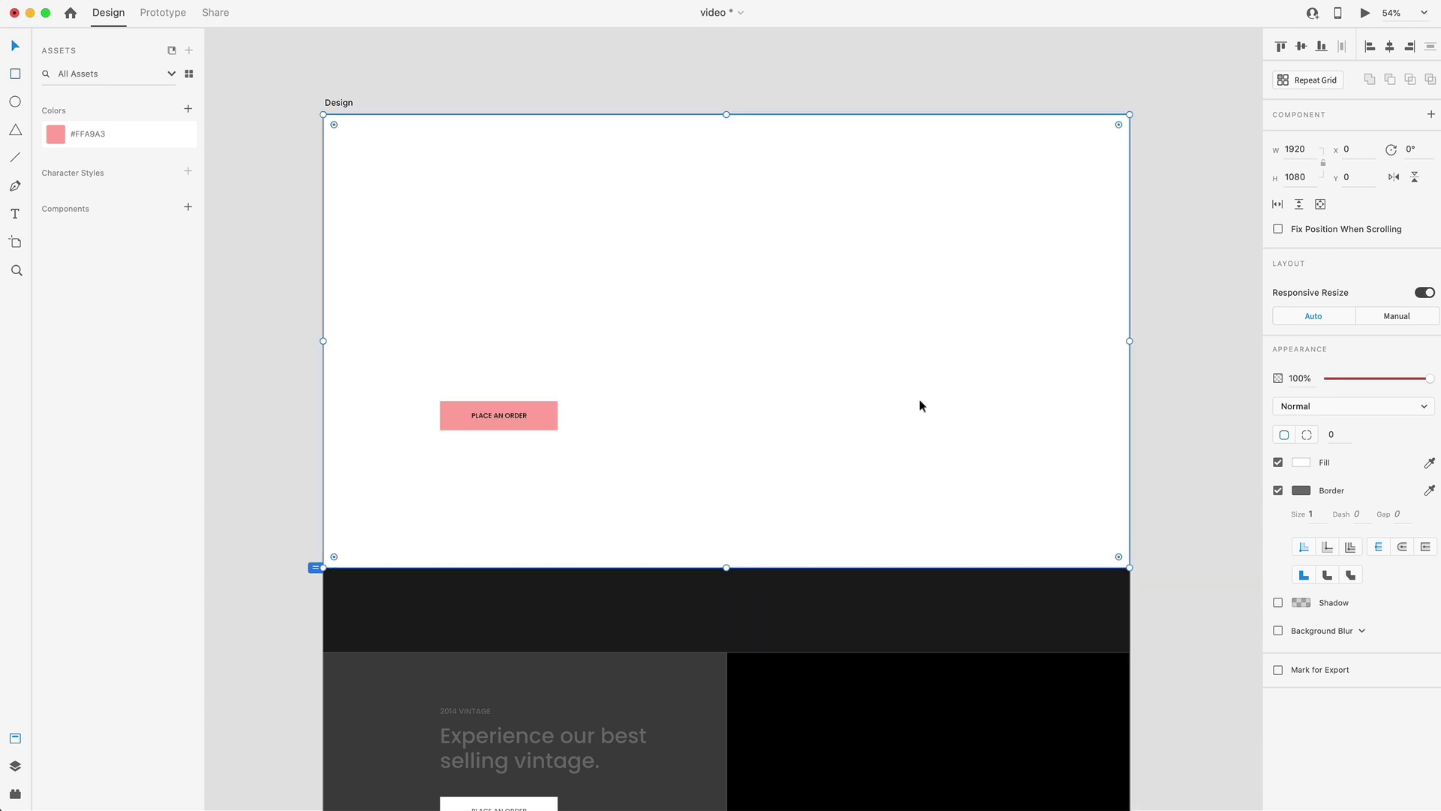
- Remove the border from the 1920 by 1080 hero rectangle and fill it with the boxed Vega bottle image
{"action": "left_click", "coordinate": [1278, 491]}
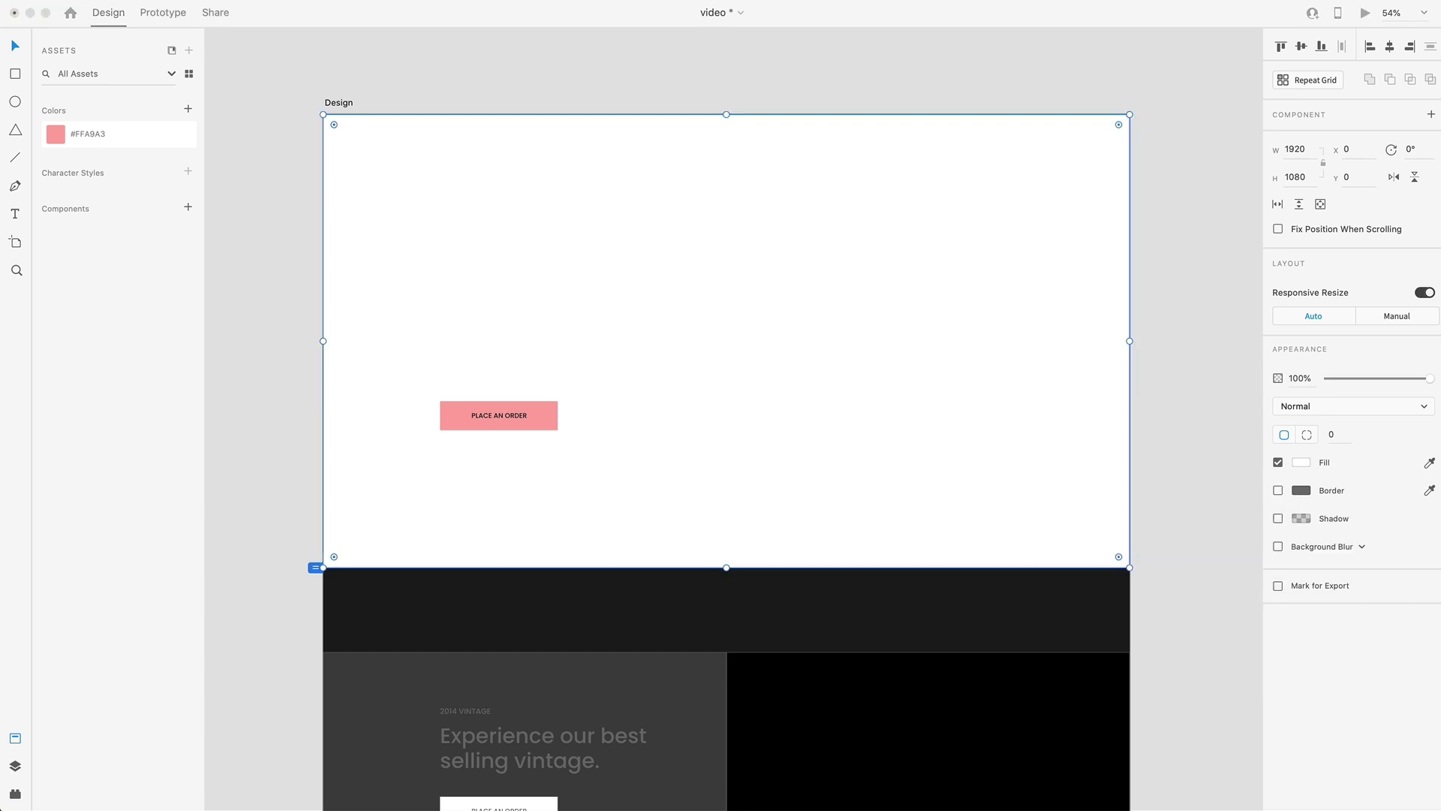
{"action": "left_click_drag", "start_coordinate": [1124, 269], "coordinate": [933, 264]}
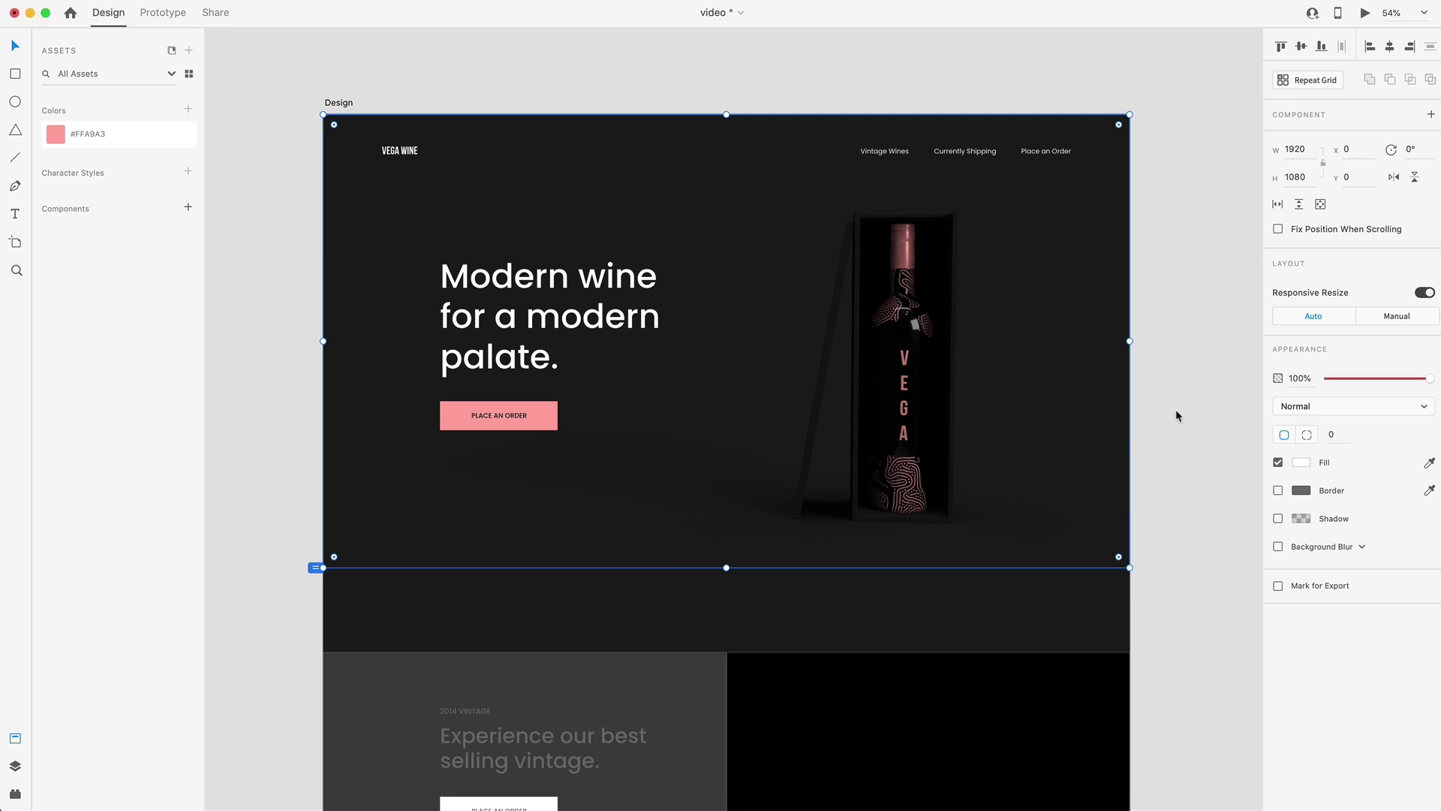
- Examine the source bottle images and compare the styled hero with the hero on the Wireframe artboard
{"action": "scroll", "coordinate": [1176, 416], "scroll_direction": "down", "scroll_amount": 15}
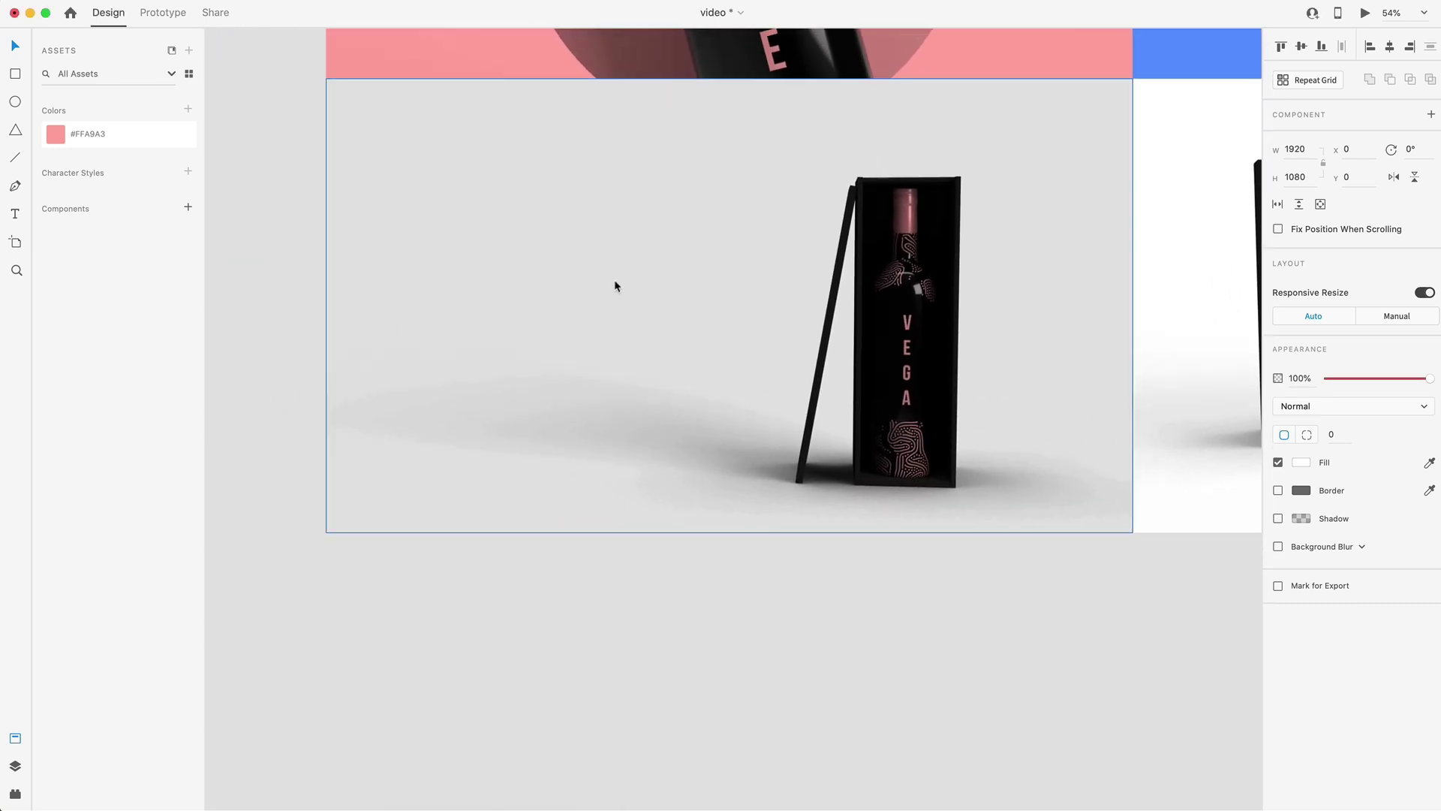
{"action": "scroll", "coordinate": [1046, 345], "scroll_direction": "up", "scroll_amount": 5}
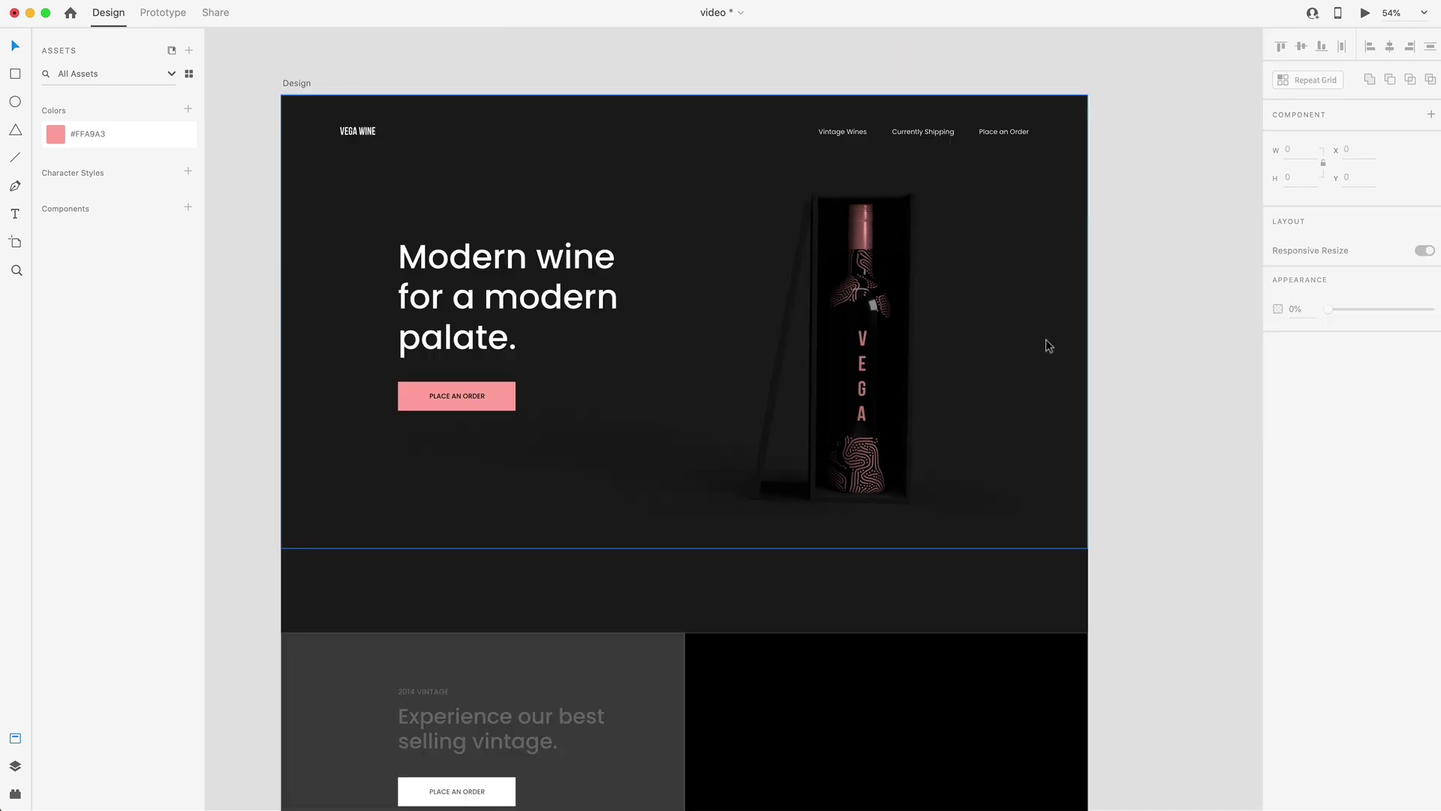
{"action": "scroll", "coordinate": [1007, 344], "scroll_direction": "down", "scroll_amount": 3}
{"action": "scroll", "coordinate": [981, 361], "scroll_direction": "left", "scroll_amount": 5}
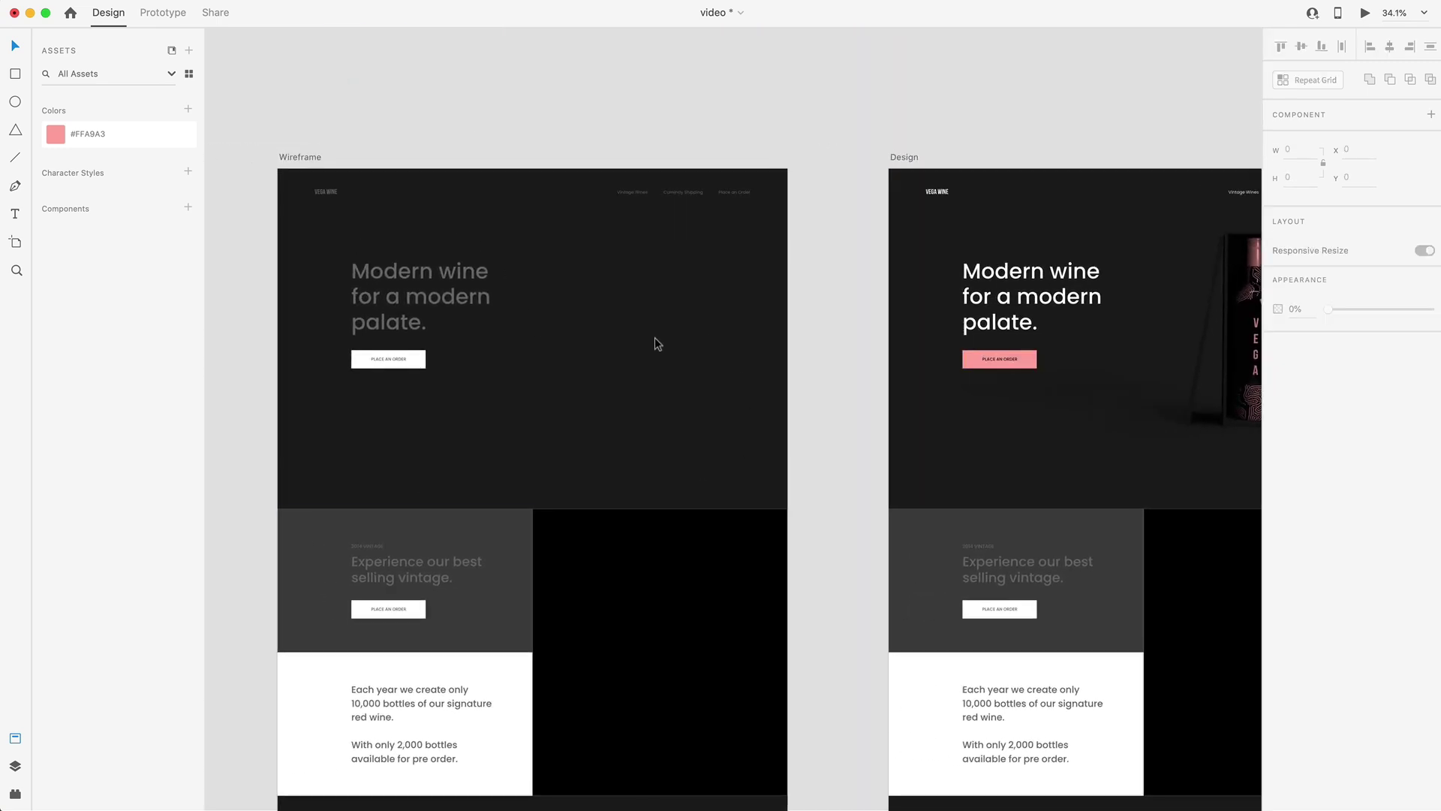
{"action": "scroll", "coordinate": [712, 343], "scroll_direction": "right", "scroll_amount": 5}
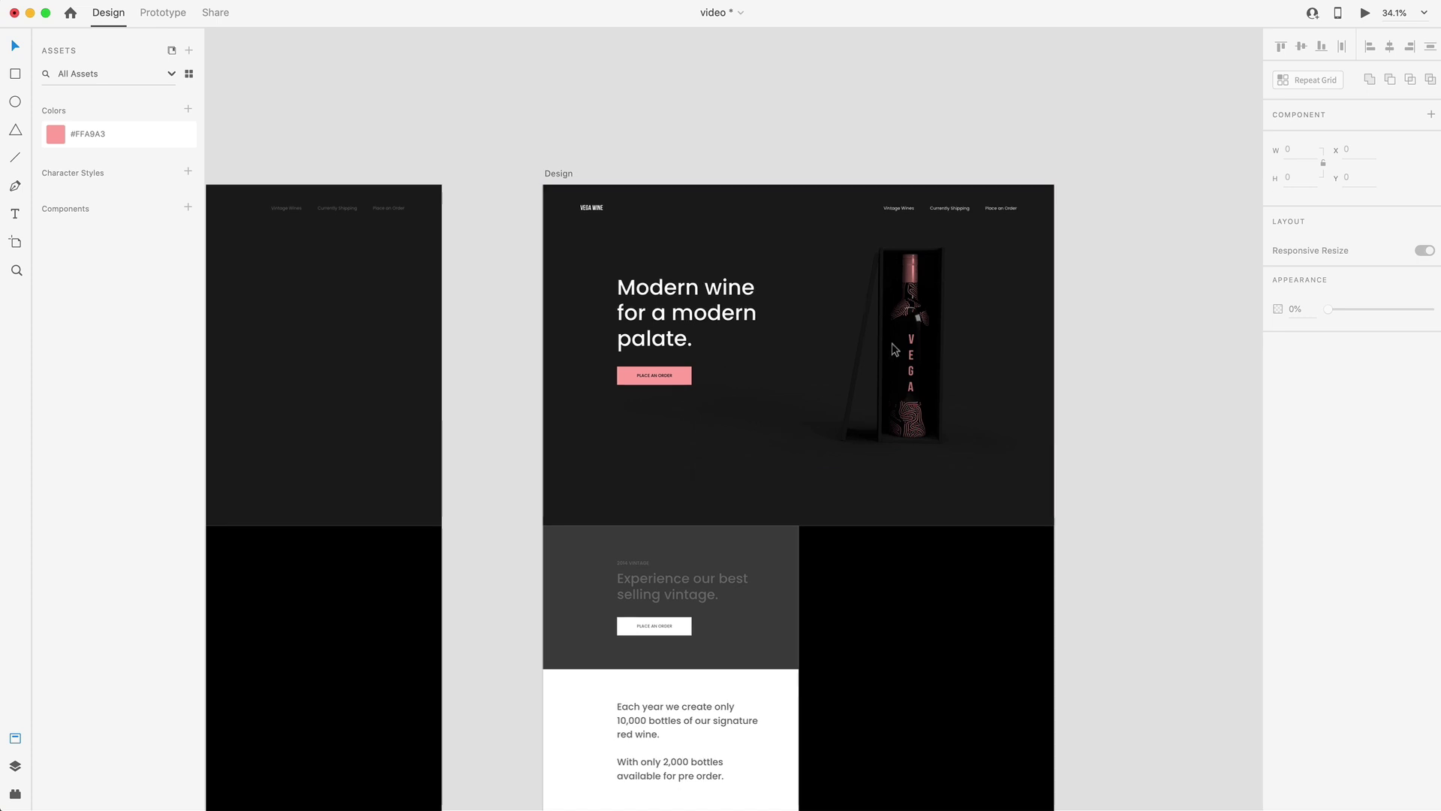
{"action": "scroll", "coordinate": [883, 346], "scroll_direction": "up", "scroll_amount": 3}
{"action": "scroll", "coordinate": [781, 318], "scroll_direction": "down", "scroll_amount": 5}
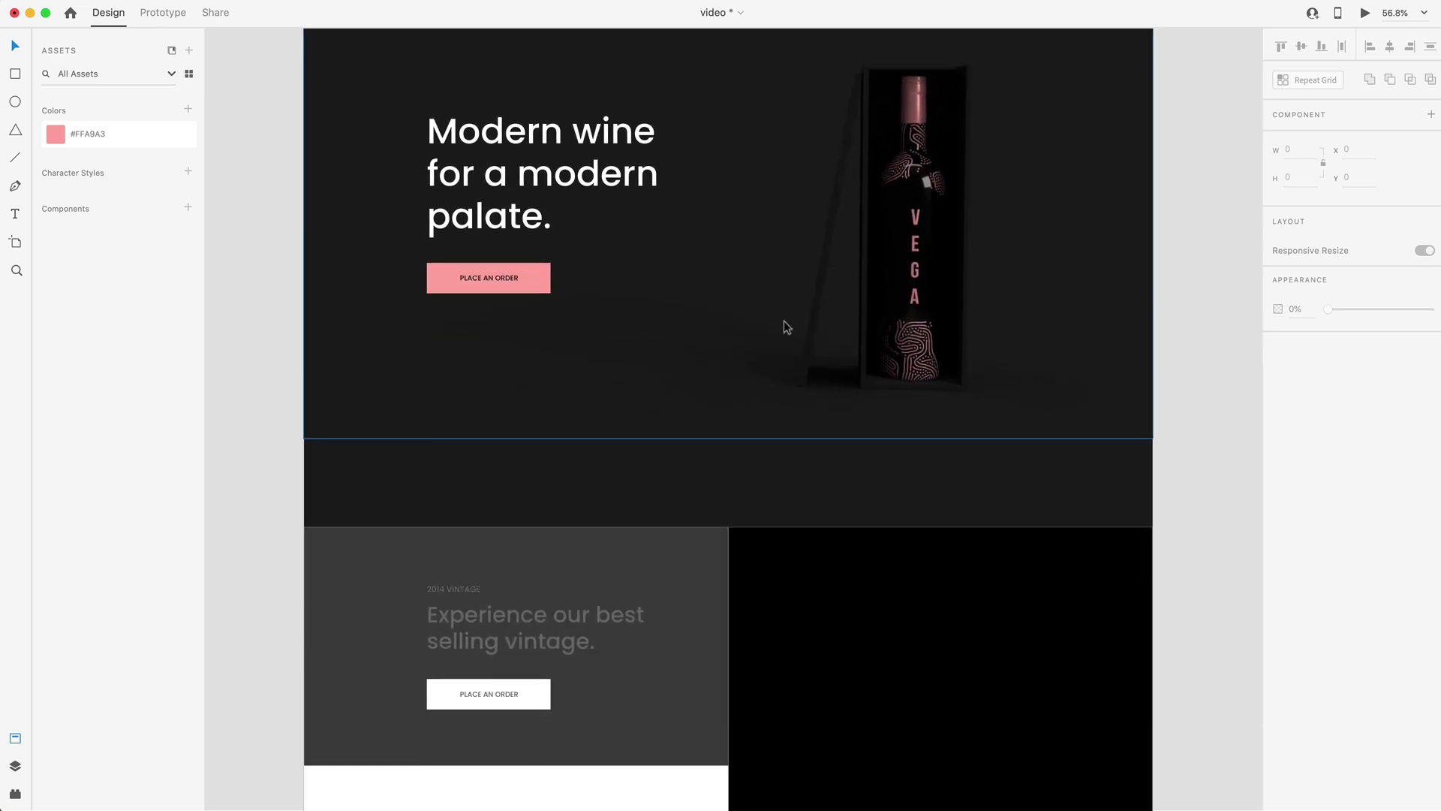
- Remove the borders from the three rectangles that form the vintage section below the hero
{"action": "scroll", "coordinate": [796, 319], "scroll_direction": "right", "scroll_amount": 1}
{"action": "scroll", "coordinate": [817, 327], "scroll_direction": "down", "scroll_amount": 1}
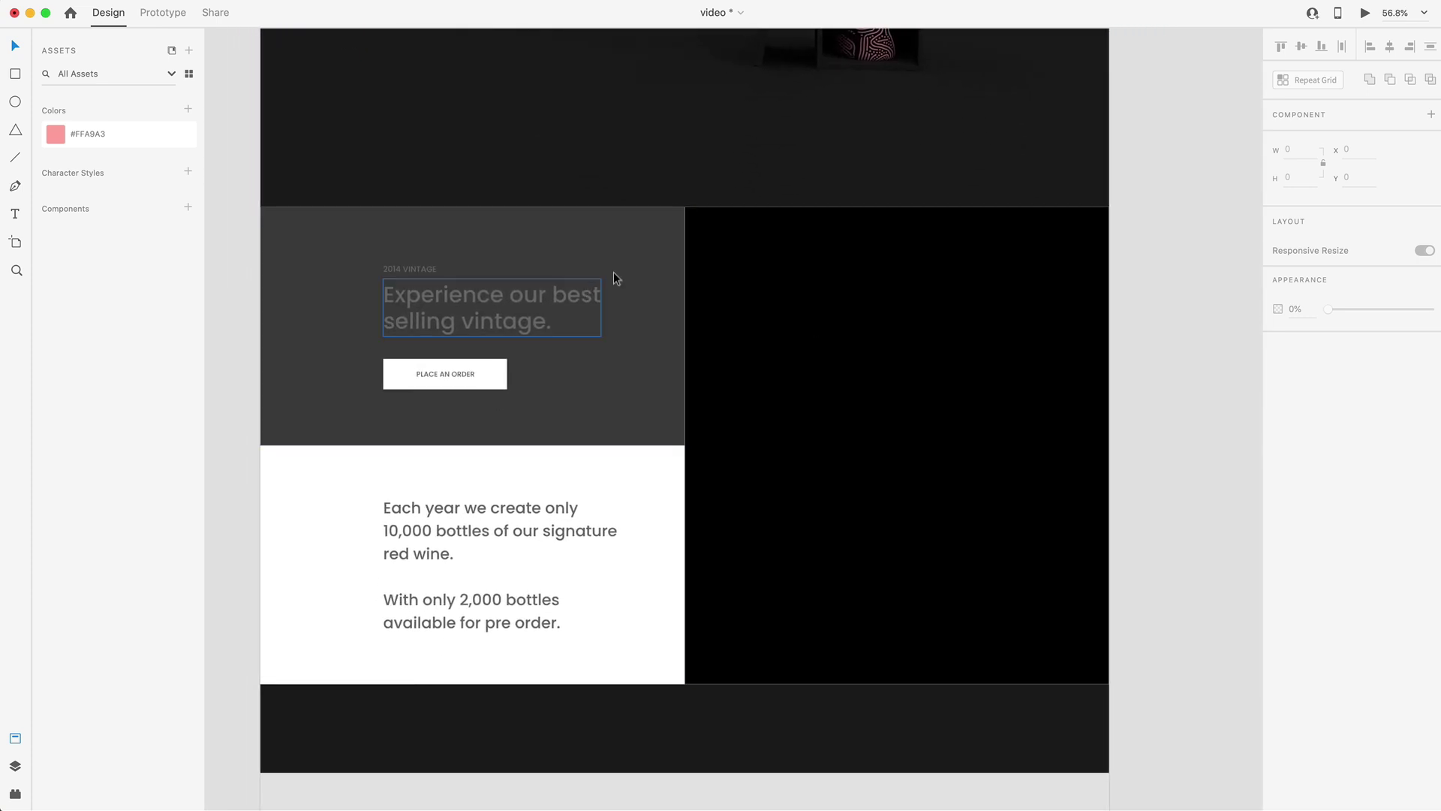
{"action": "left_click", "coordinate": [643, 245]}
{"action": "left_click", "coordinate": [663, 461], "text": "shift"}
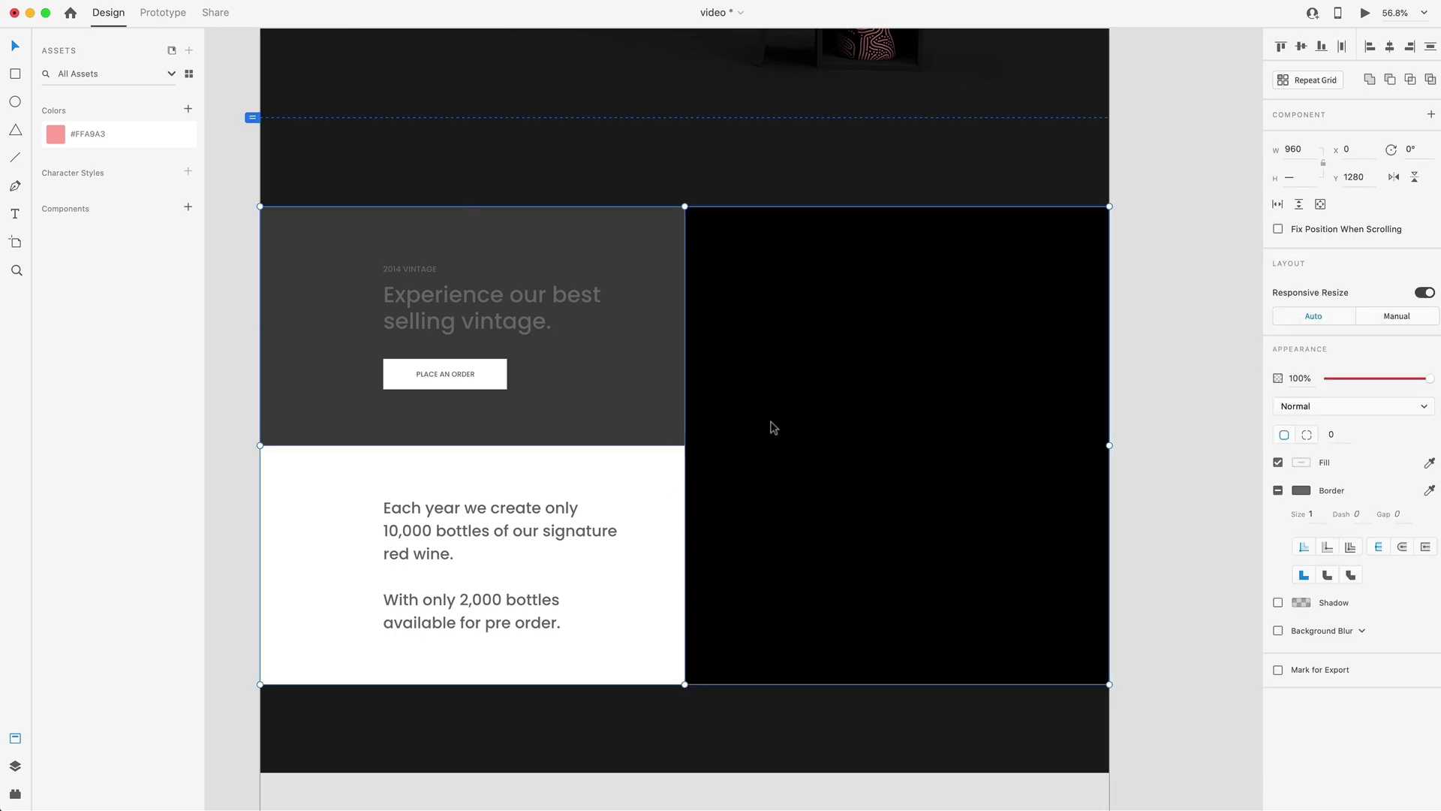
{"action": "left_click", "coordinate": [1208, 476]}
{"action": "key", "text": "super+a"}
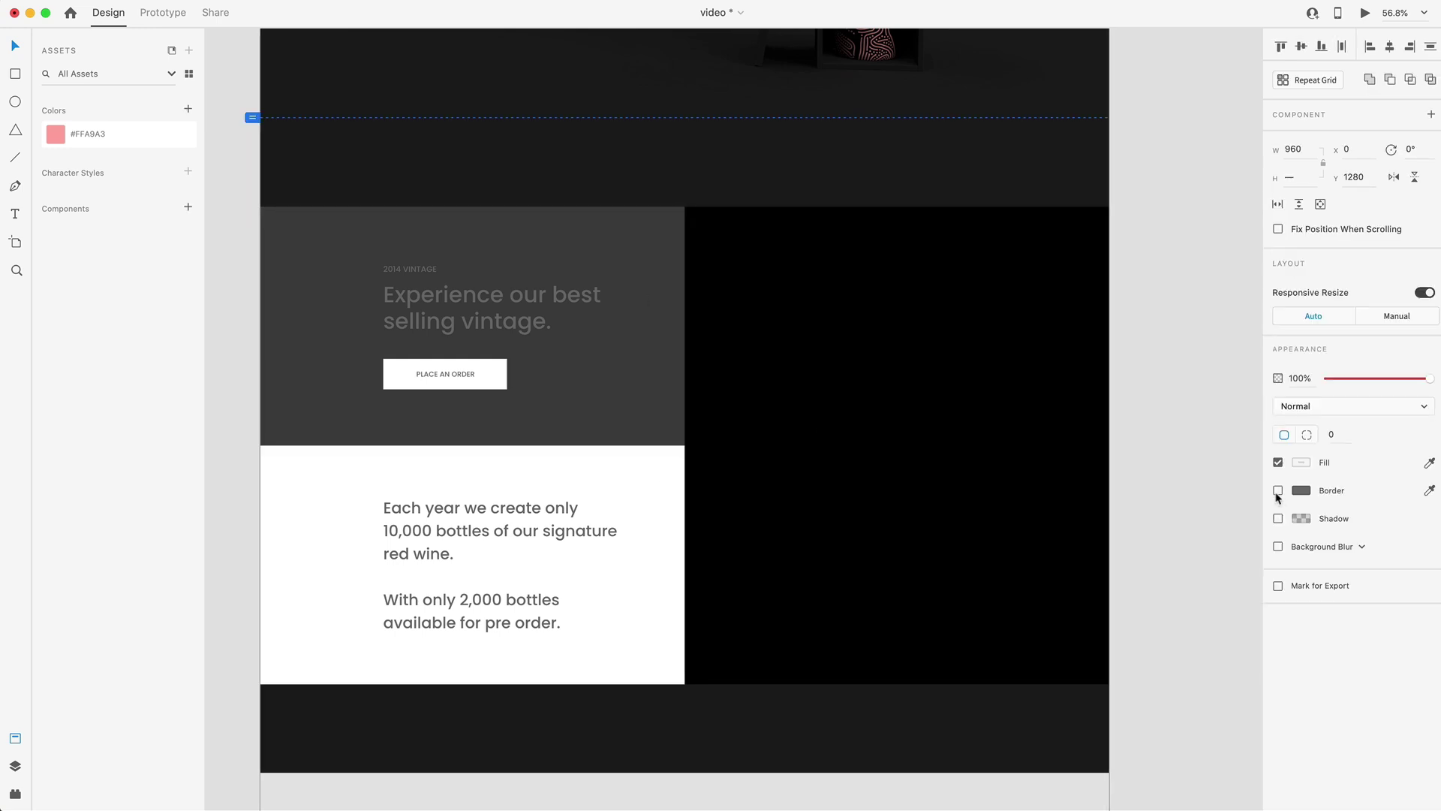
{"action": "left_click", "coordinate": [1148, 345]}
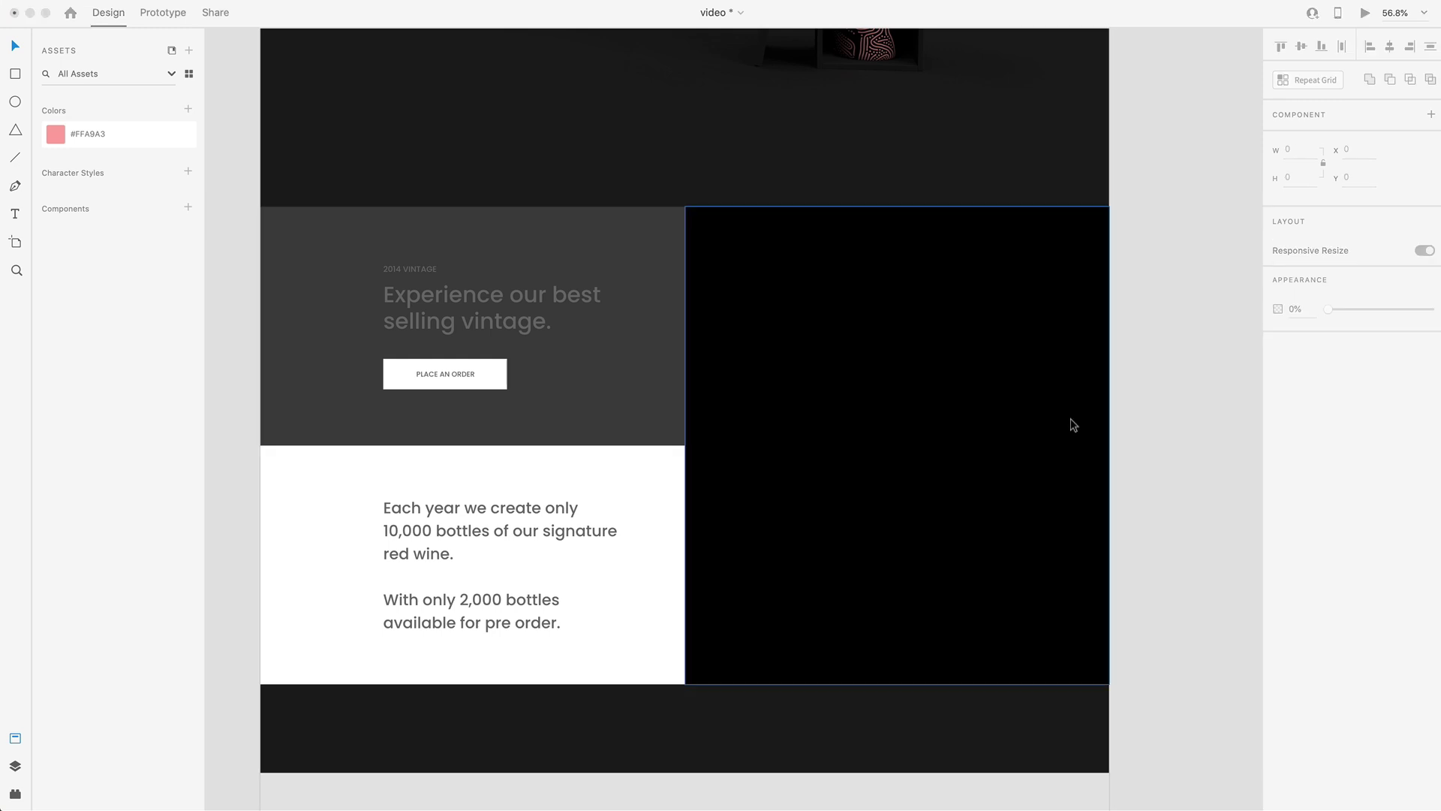
- Fill the "2014 Vintage" label and the "Experience our best selling vintage." heading with white #FFFFFF
{"action": "left_click", "coordinate": [389, 268]}
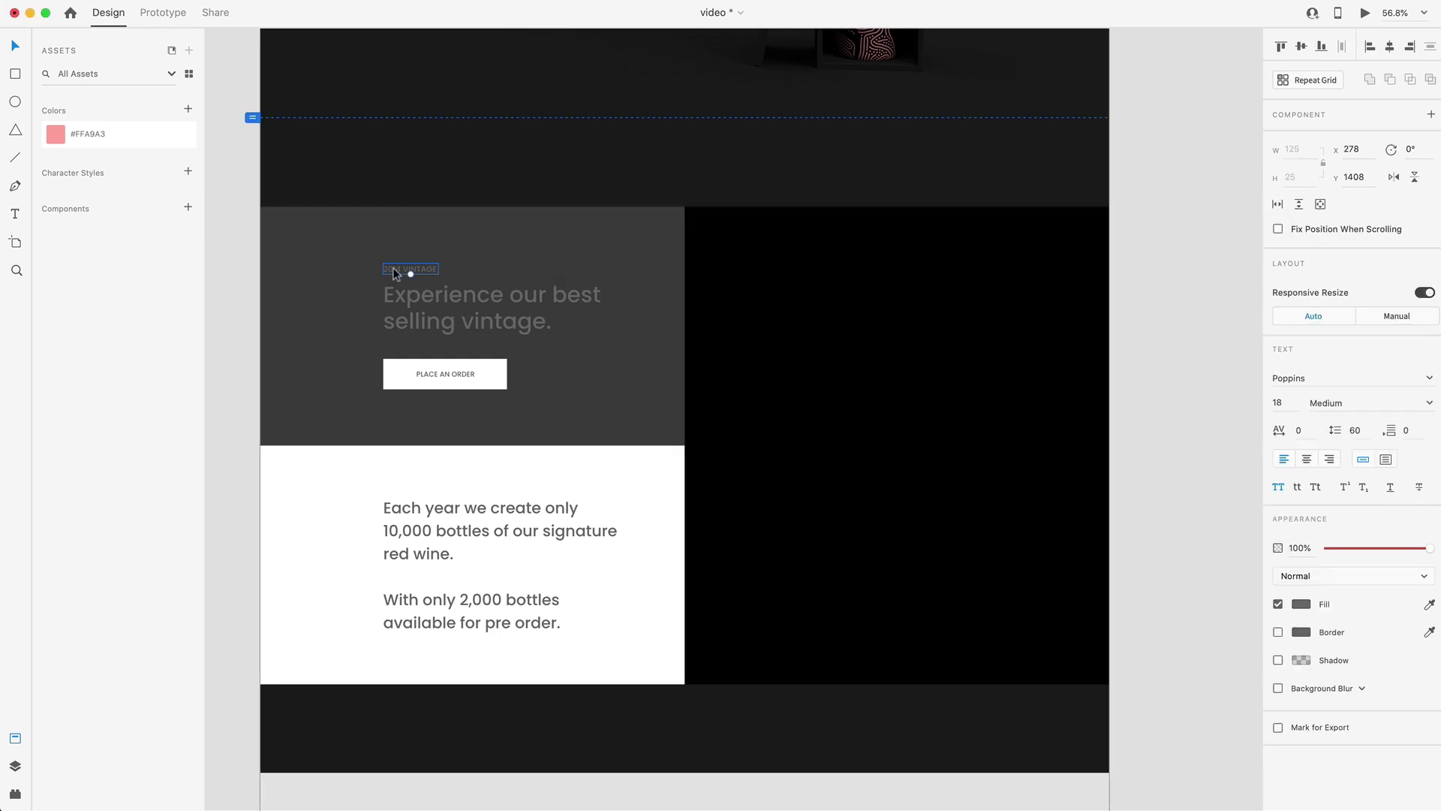
{"action": "left_click", "coordinate": [420, 305], "text": "shift"}
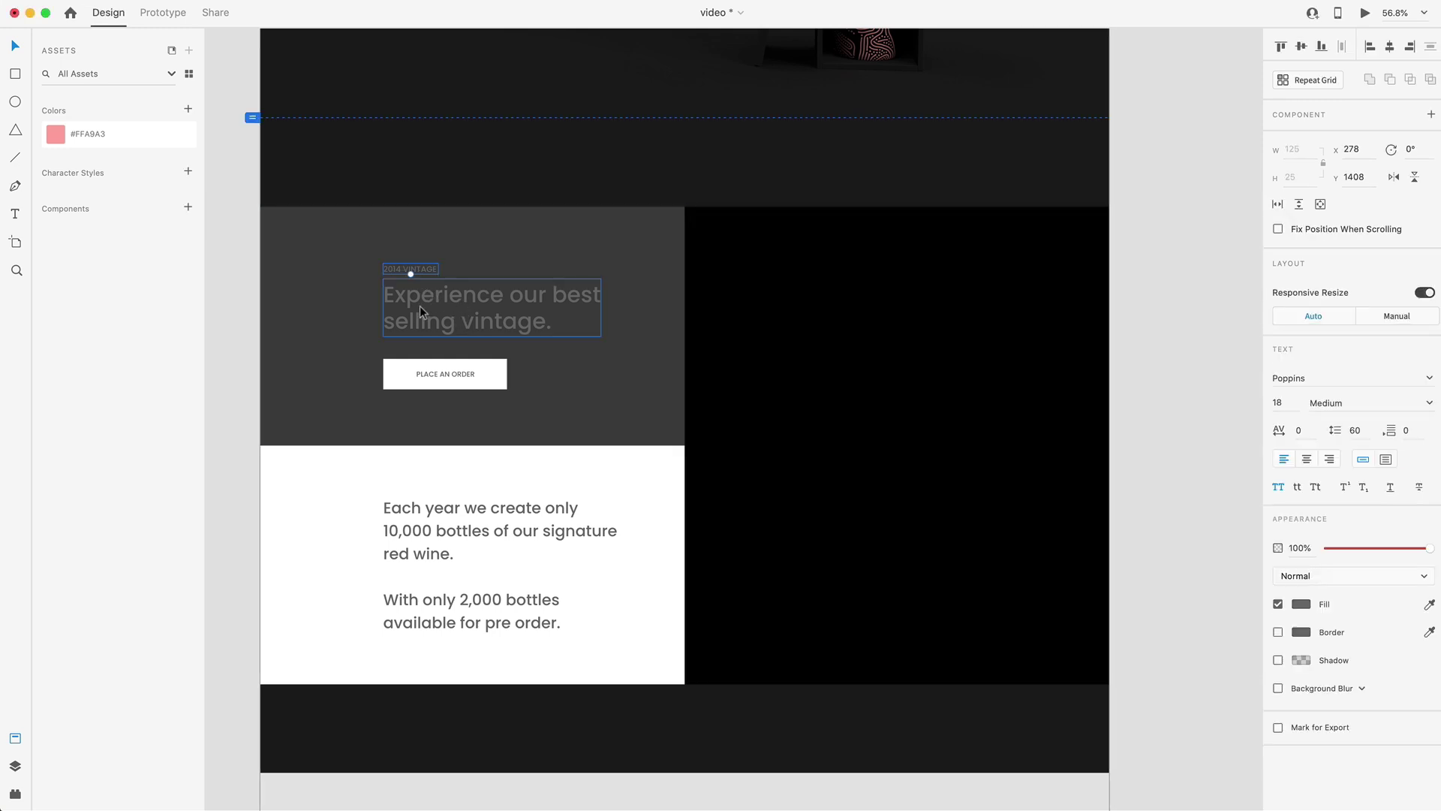
{"action": "left_click", "coordinate": [1301, 605]}
{"action": "type", "text": "fff"}
{"action": "key", "text": "Return"}
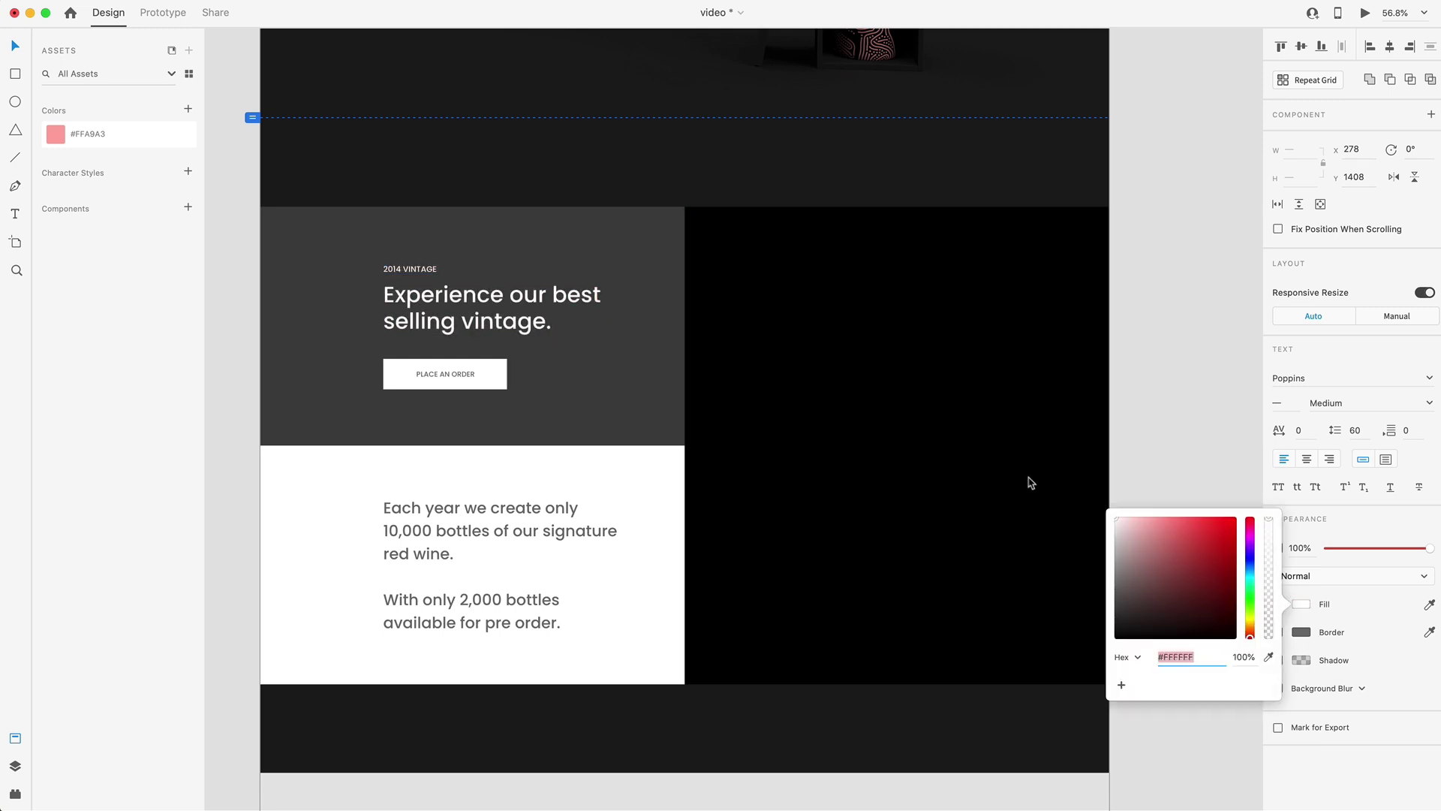
- Recolour the vintage section's "Place an Order" label white and fill its button rectangle with the dark background colour
{"action": "double_click", "coordinate": [447, 372]}
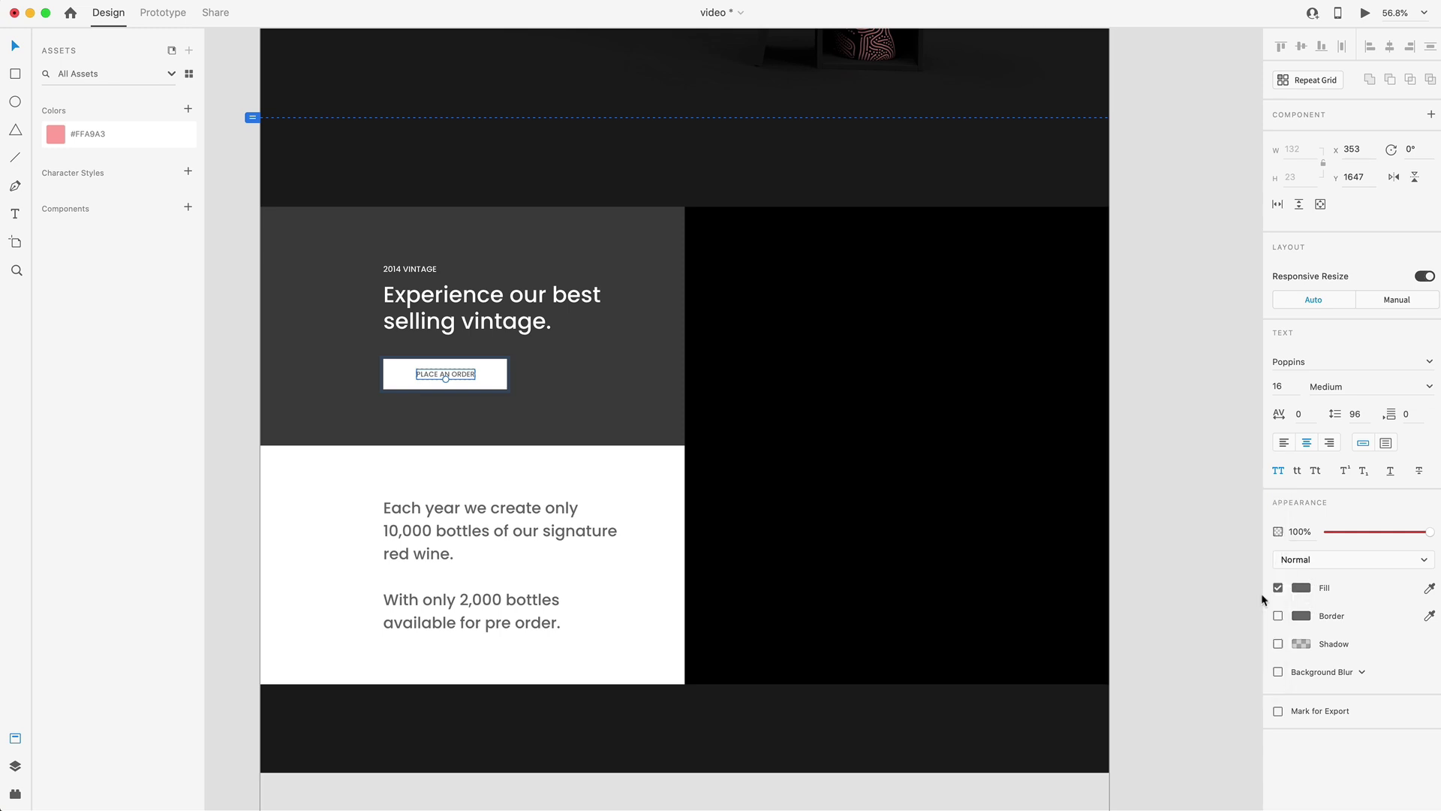
{"action": "left_click", "coordinate": [1299, 589]}
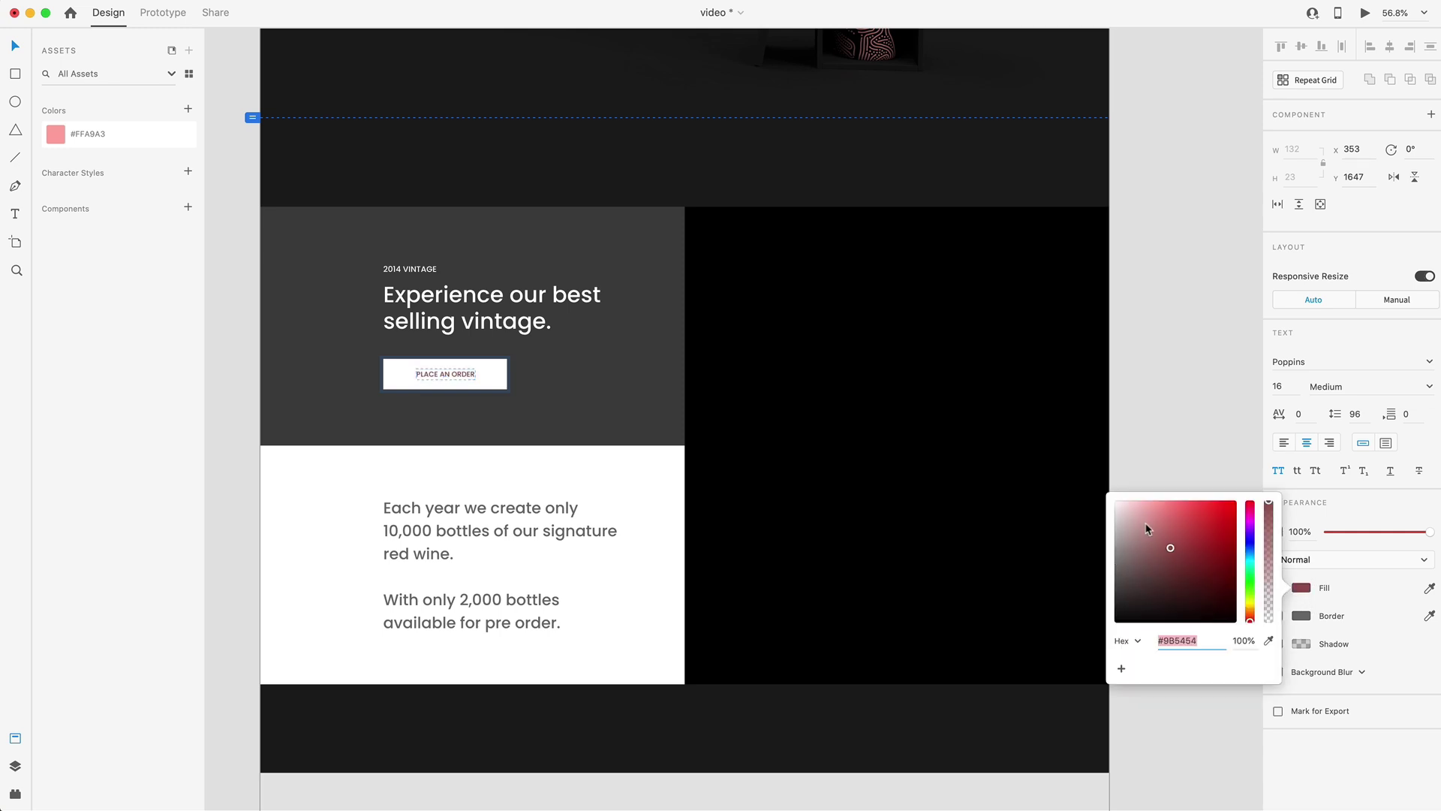
{"action": "left_click", "coordinate": [505, 373]}
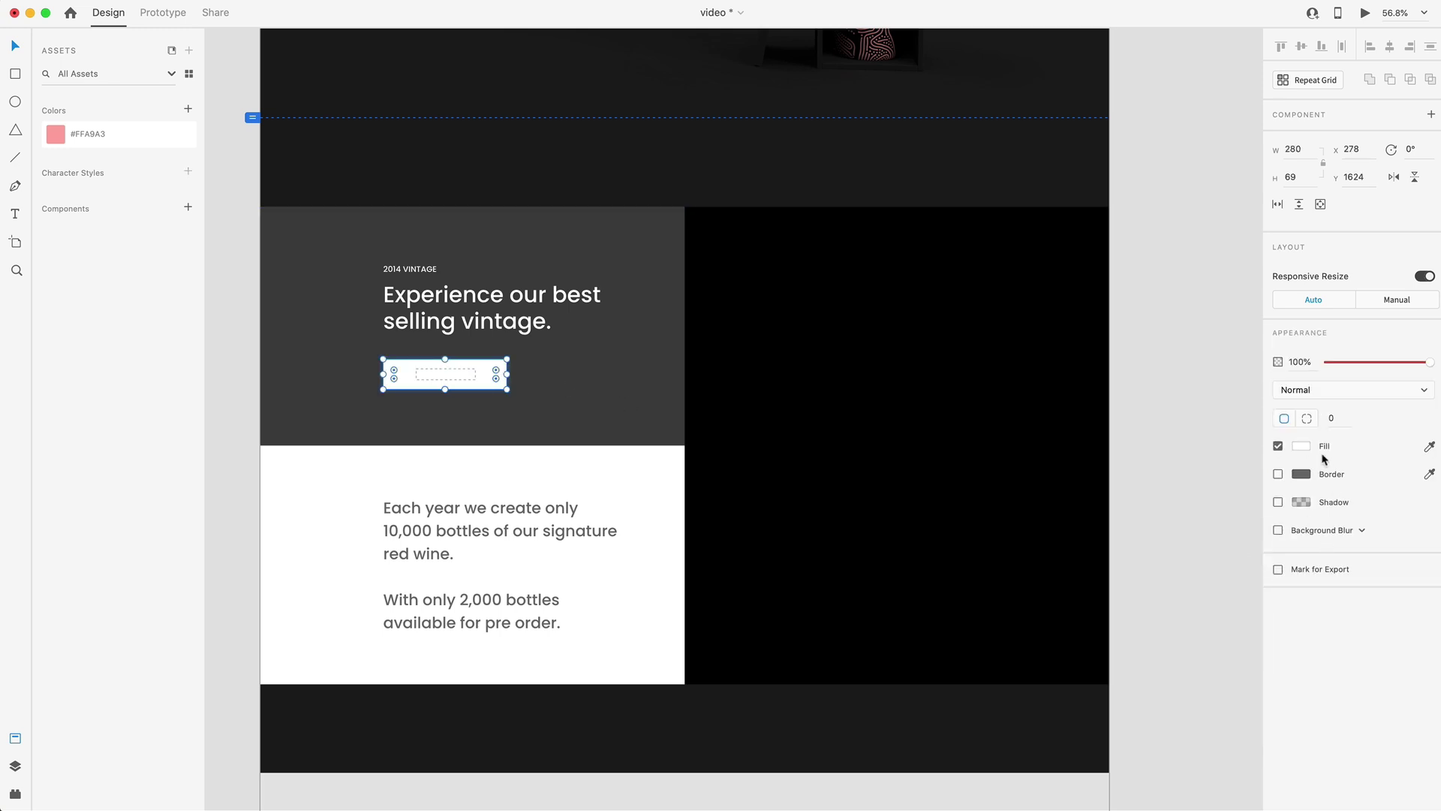
{"action": "left_click", "coordinate": [1430, 446]}
{"action": "left_click", "coordinate": [1096, 242]}
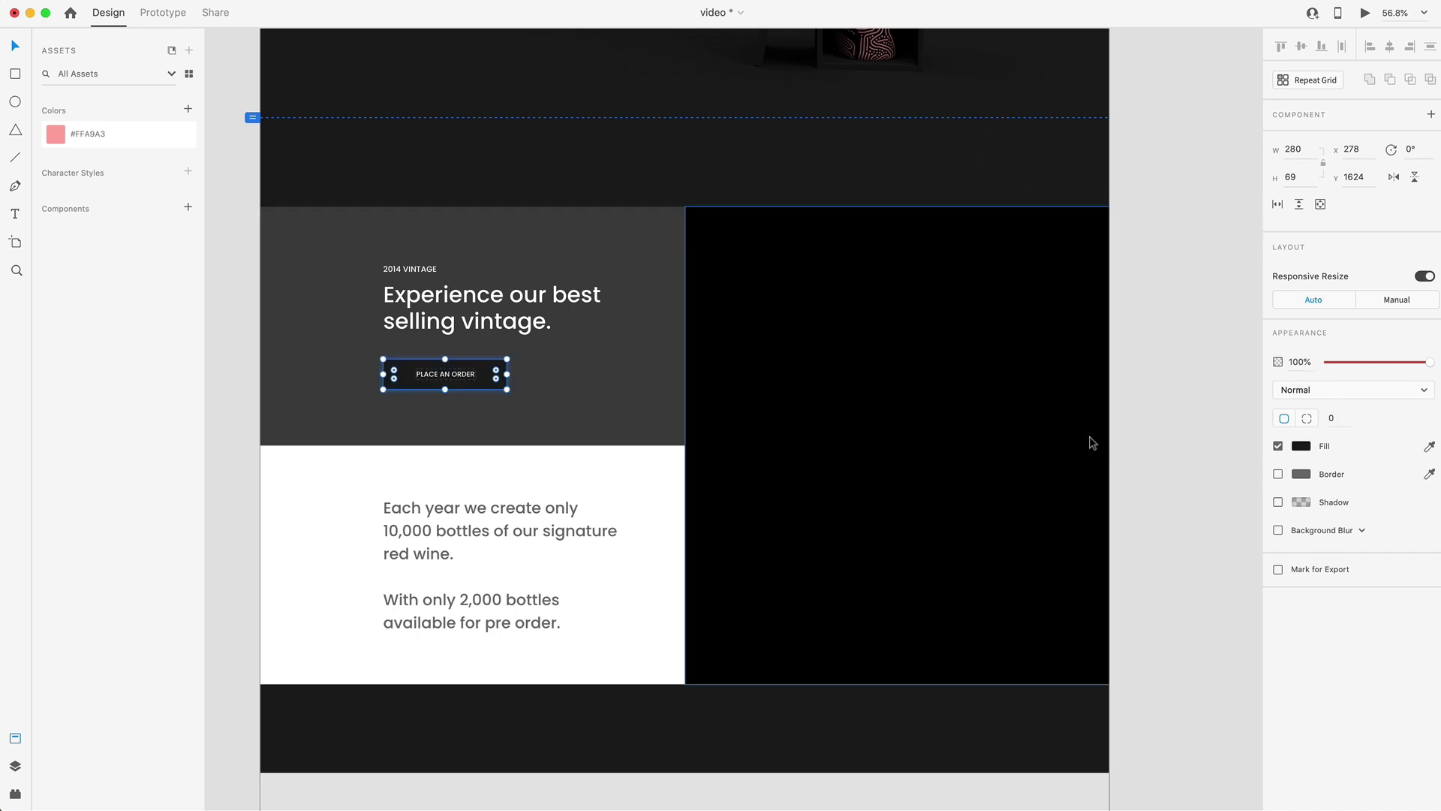
{"action": "left_click", "coordinate": [1126, 434]}
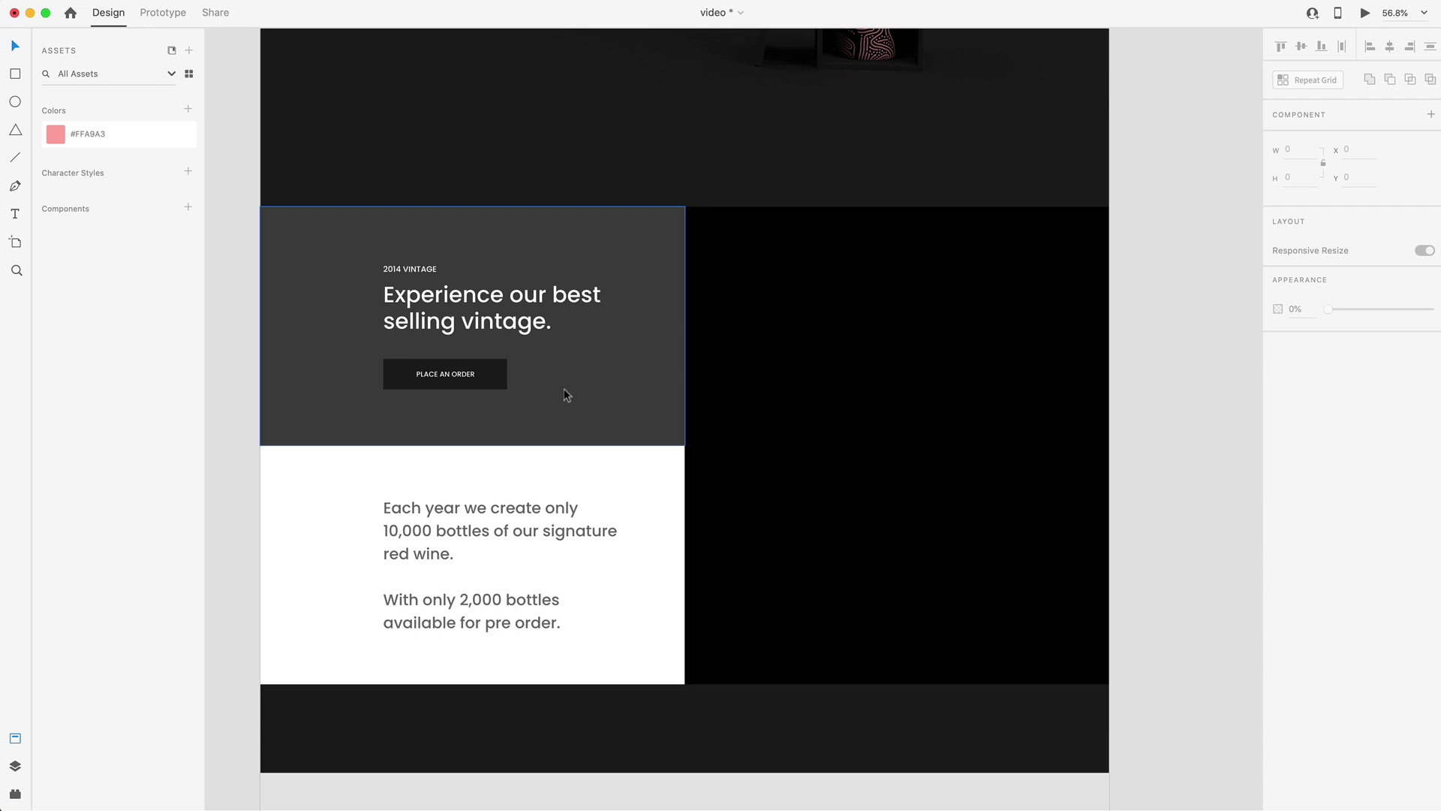
- Fill the rectangle behind the vintage heading and button with blue #5C95FF
{"action": "scroll", "coordinate": [570, 375], "scroll_direction": "down", "scroll_amount": 1}
{"action": "left_click", "coordinate": [597, 308]}
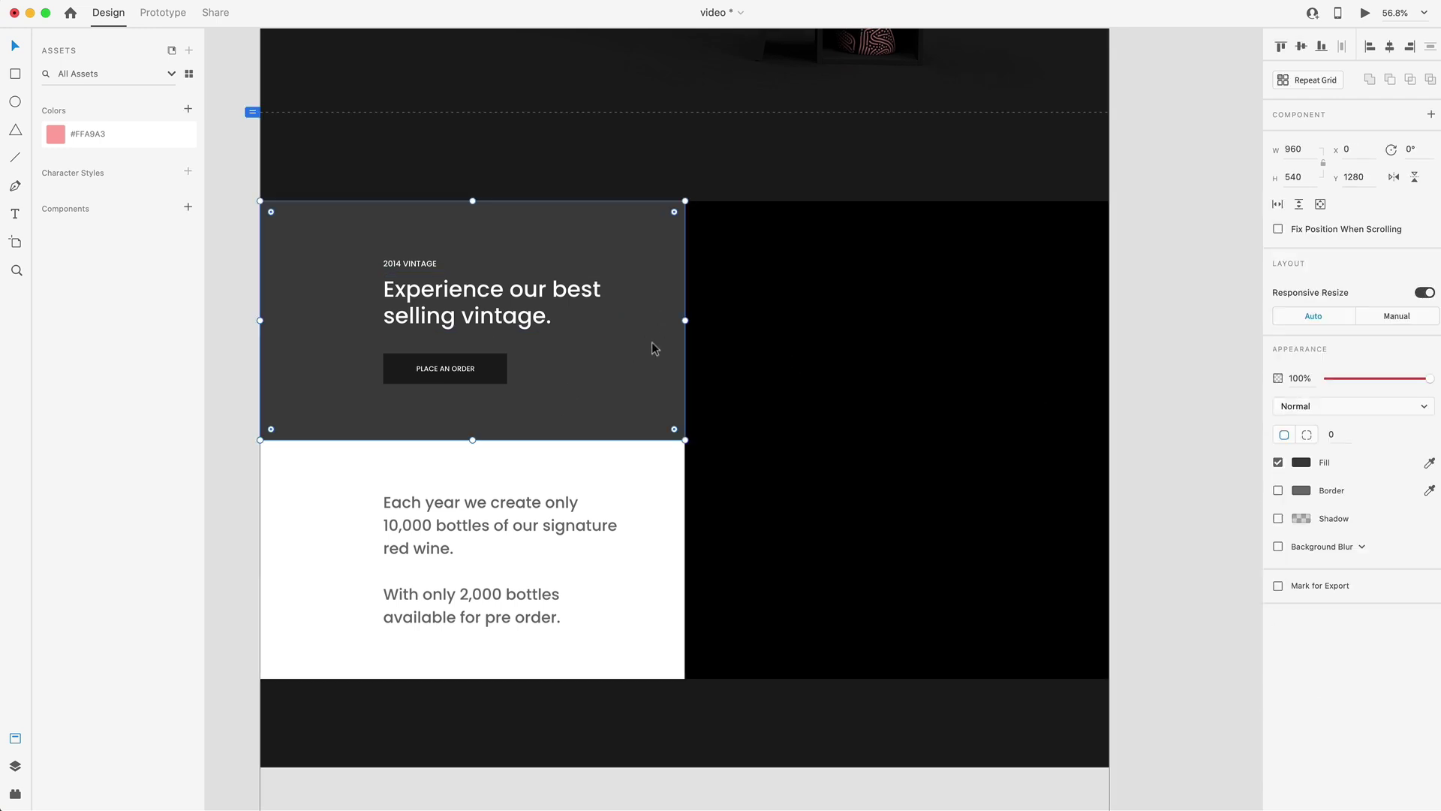
{"action": "left_click", "coordinate": [1301, 462]}
{"action": "type", "text": "#5C95FF"}
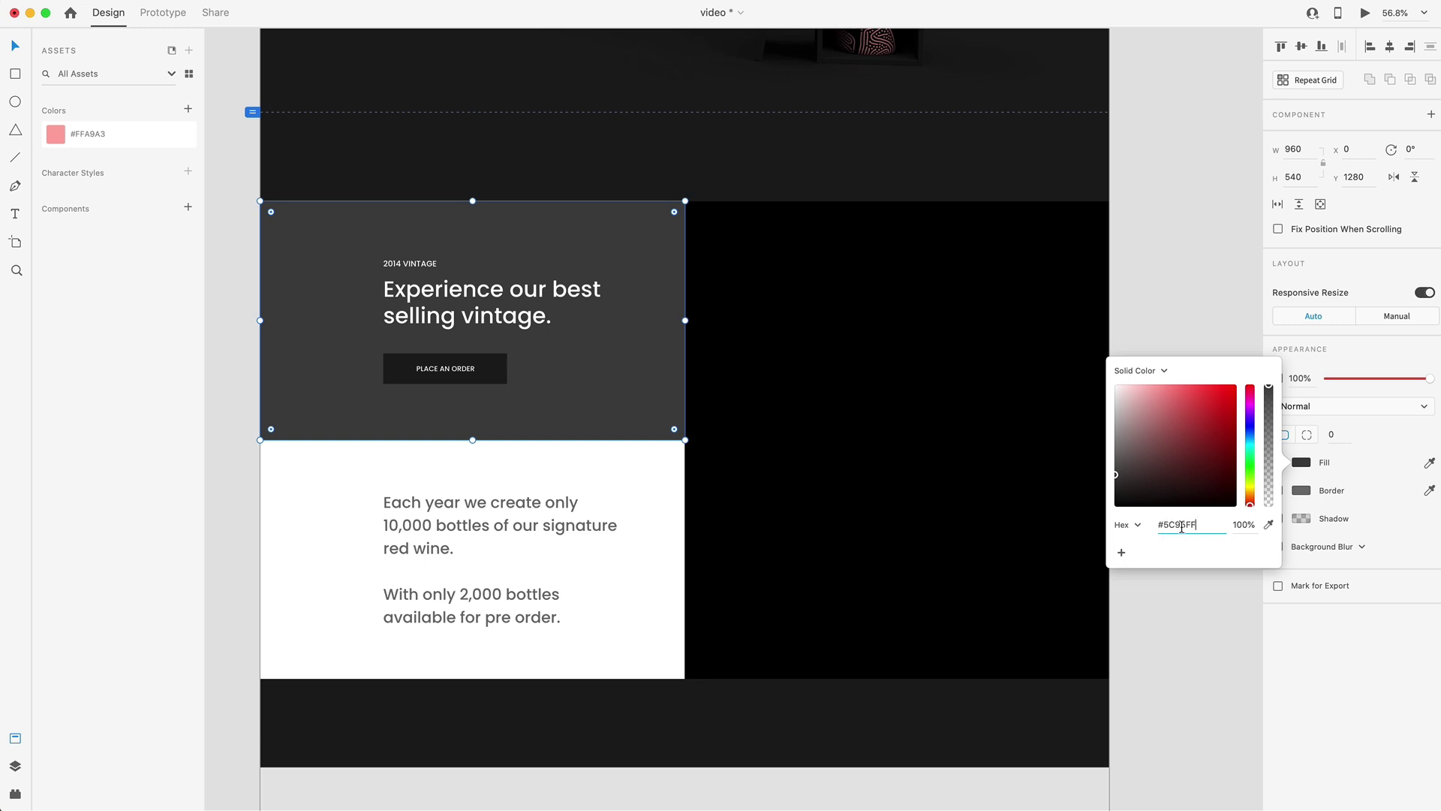
{"action": "key", "text": "Return"}
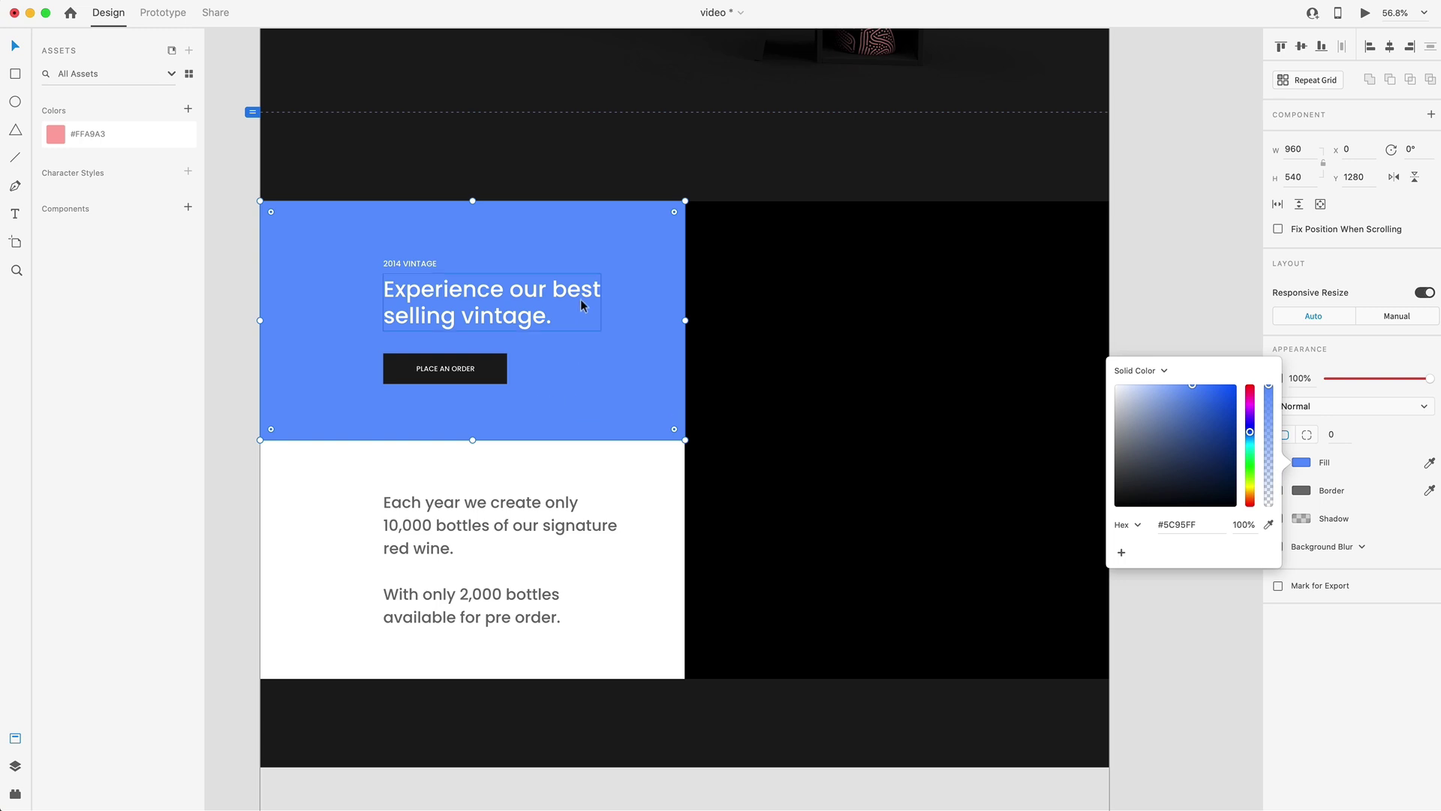
{"action": "left_click", "coordinate": [1159, 283]}
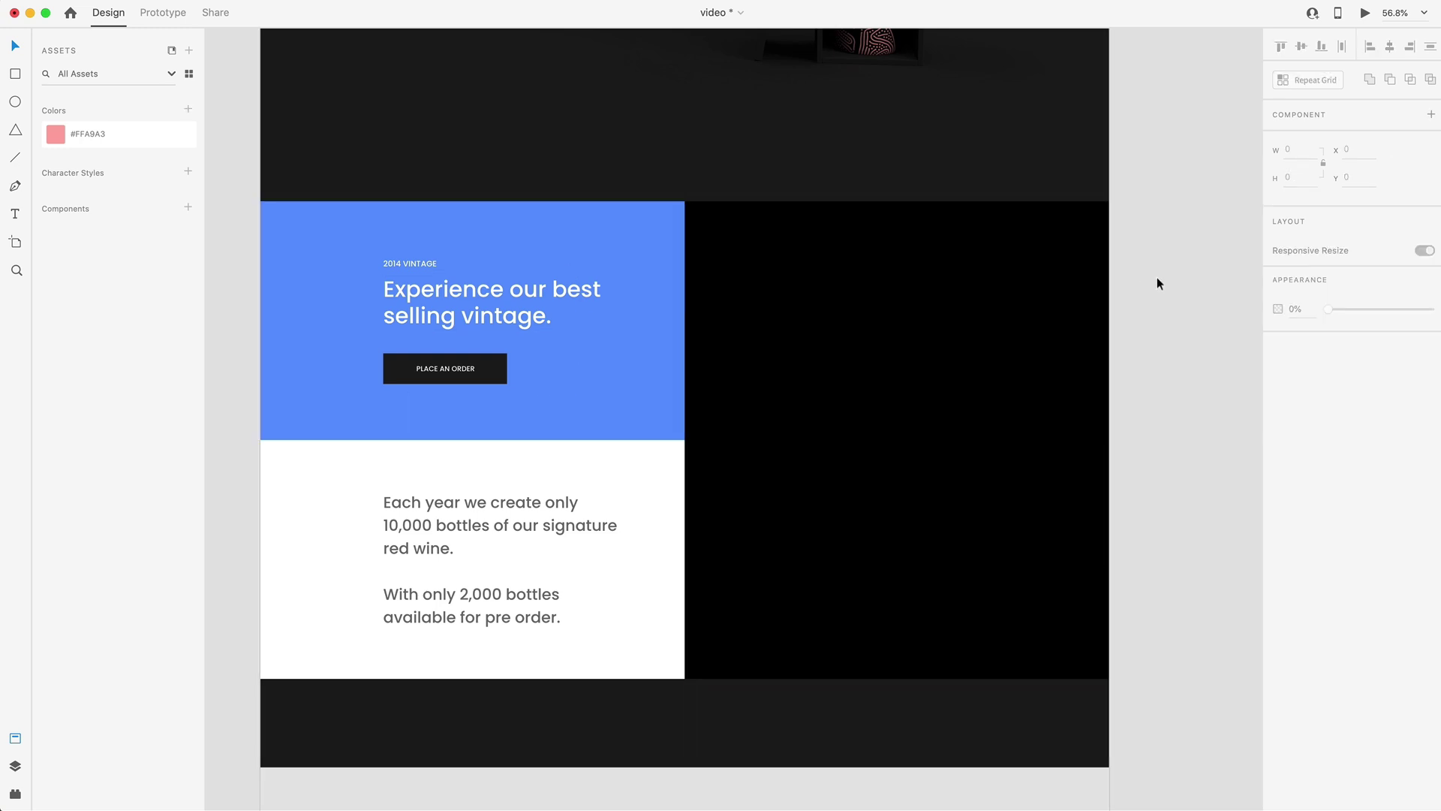
- Set the fill of the "Each year we create only 10,000 bottles" paragraph to #1C1C1C
{"action": "scroll", "coordinate": [623, 384], "scroll_direction": "down", "scroll_amount": 2}
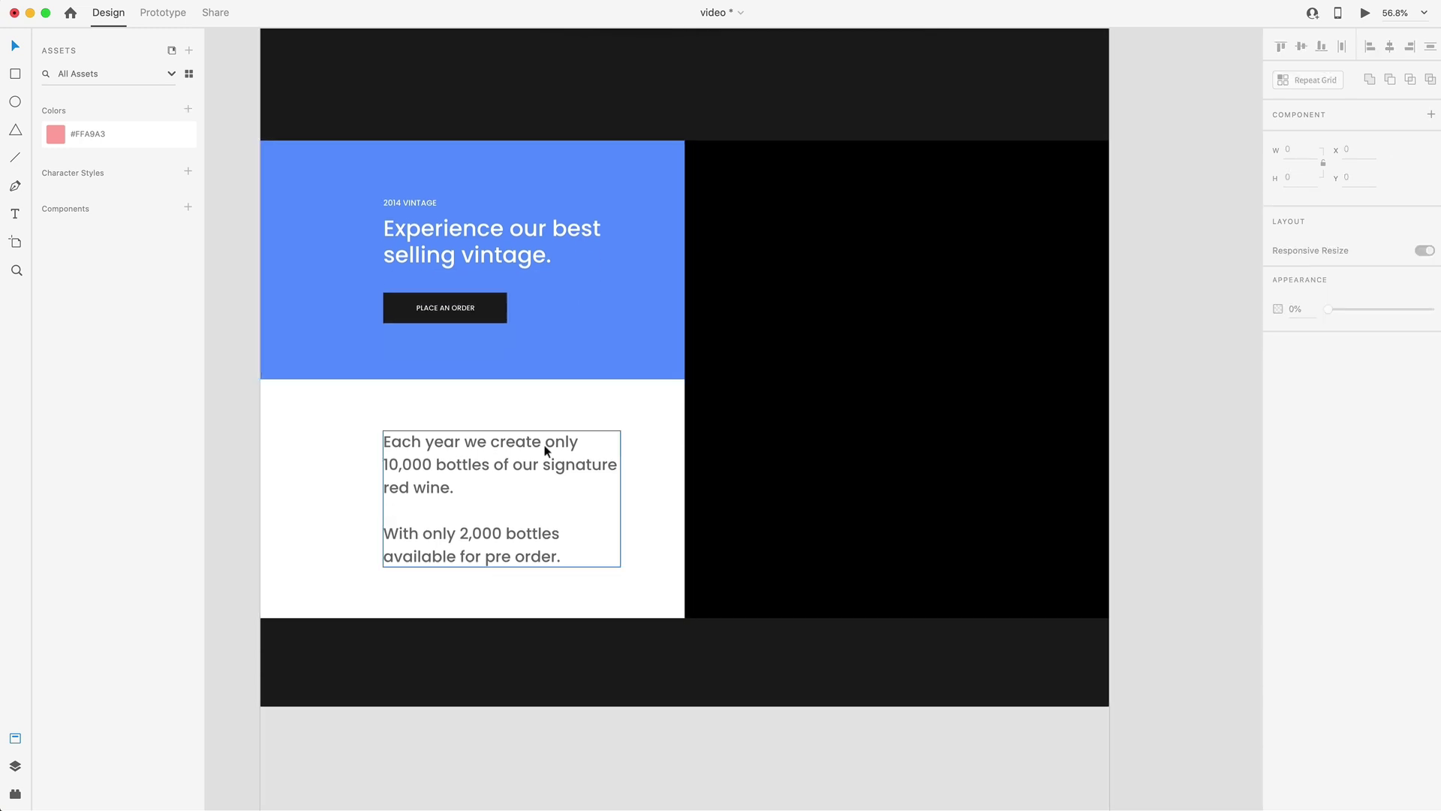
{"action": "left_click", "coordinate": [429, 465]}
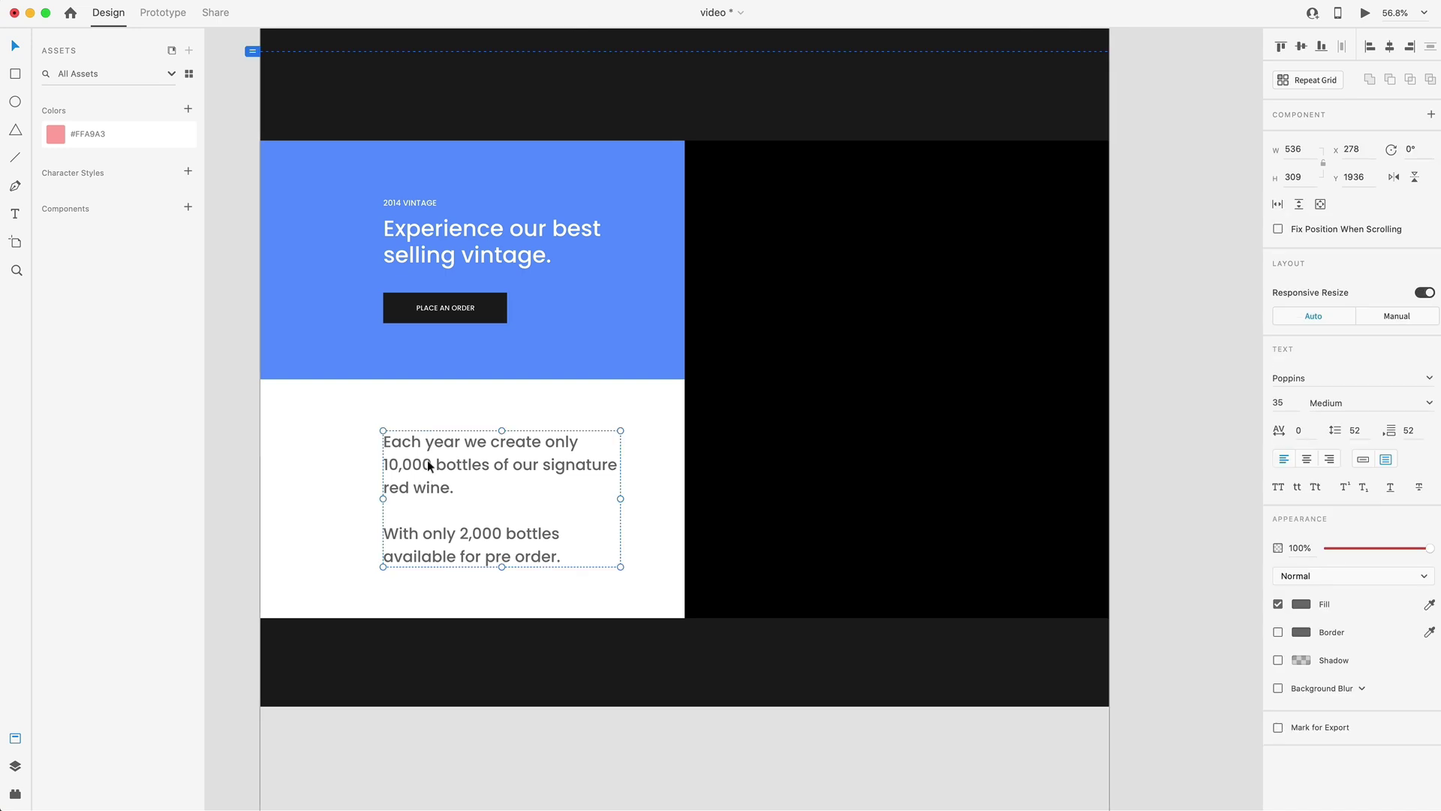
{"action": "left_click", "coordinate": [1304, 607]}
{"action": "type", "text": "1c1"}
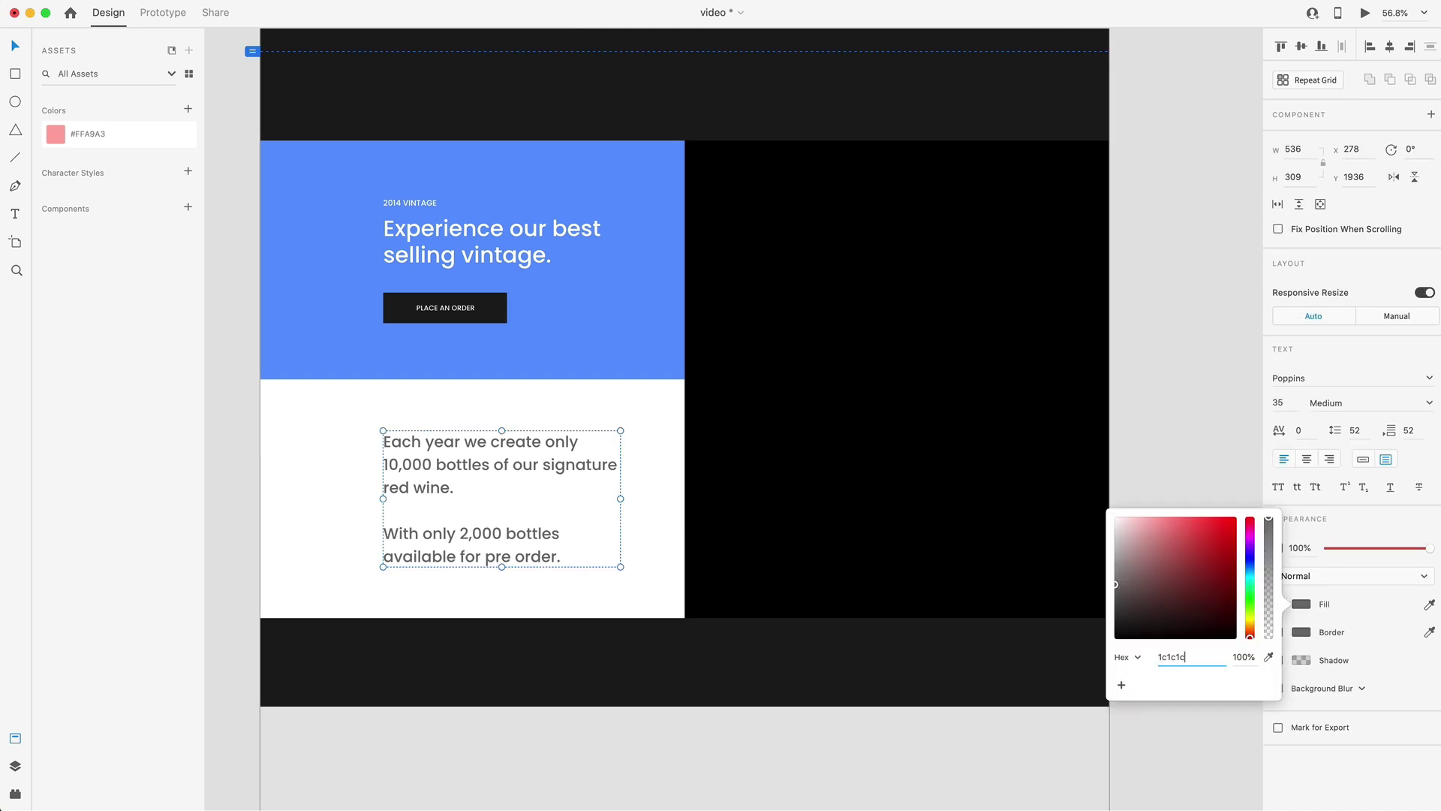
{"action": "type", "text": "c1c"}
{"action": "key", "text": "Return"}
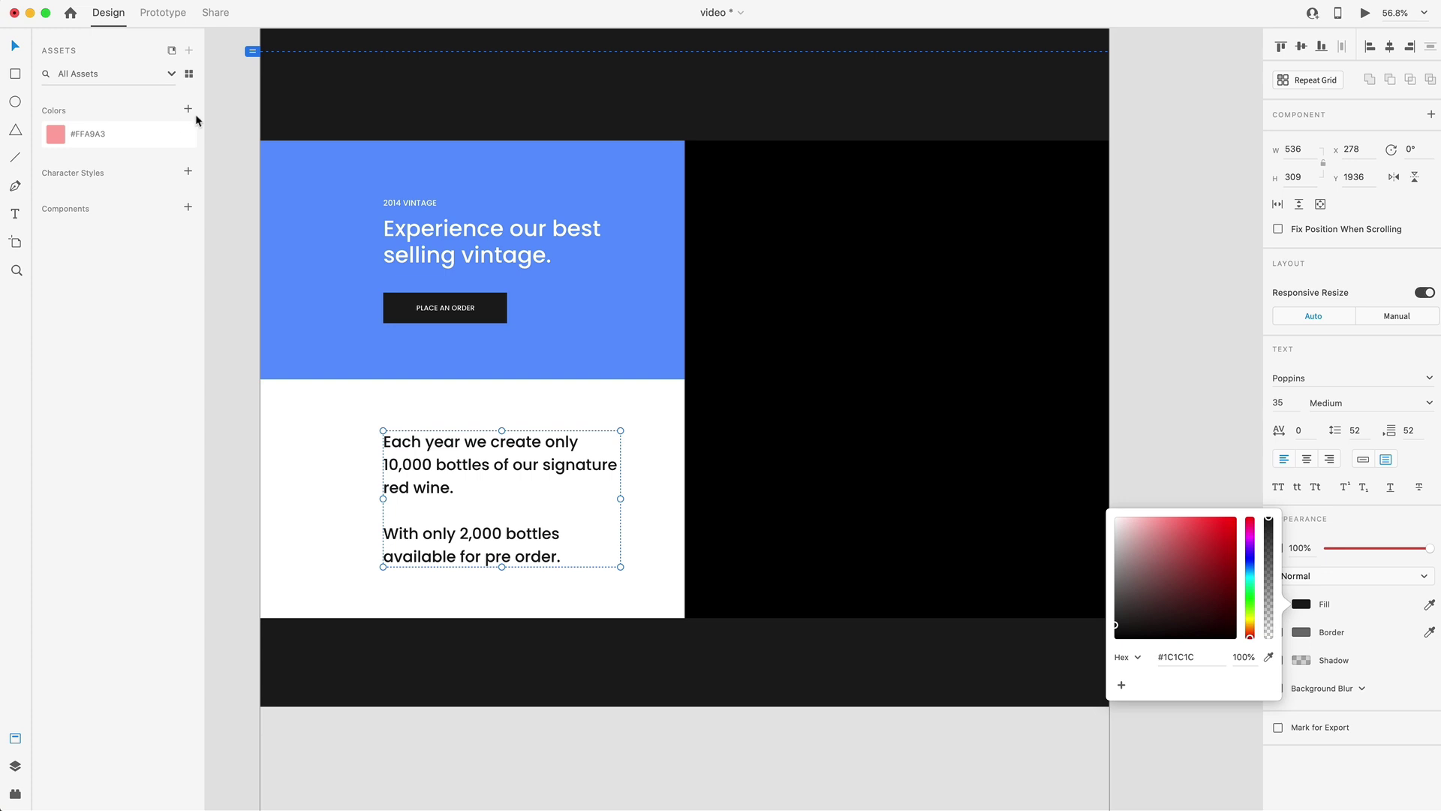
- Save the dark #1C1C1C and blue #5C95FF fills as document colours, with the blue placed between the dark and pink
{"action": "left_click", "coordinate": [187, 109]}
{"action": "left_click", "coordinate": [579, 296]}
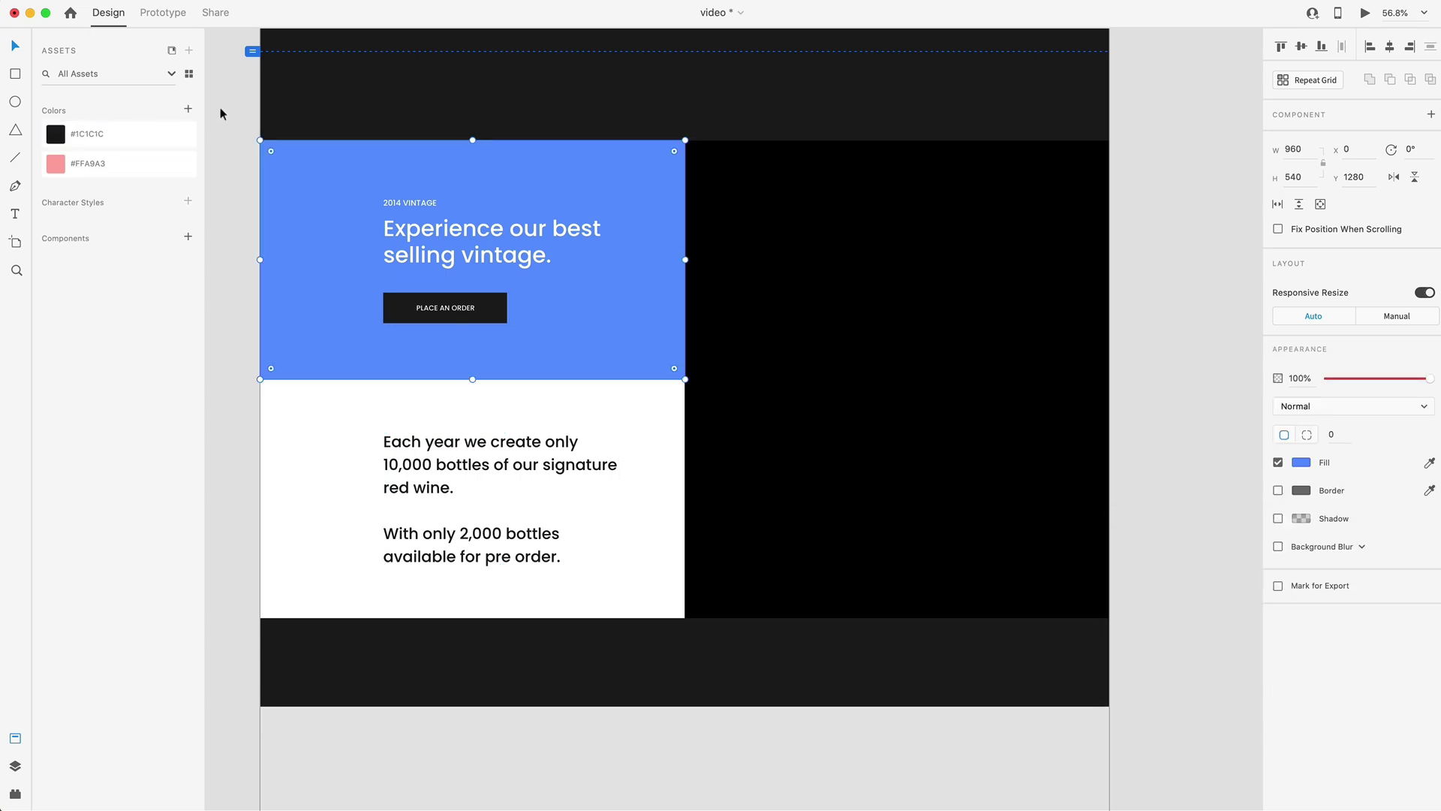
{"action": "left_click", "coordinate": [188, 109]}
{"action": "left_click_drag", "start_coordinate": [142, 133], "coordinate": [142, 168]}
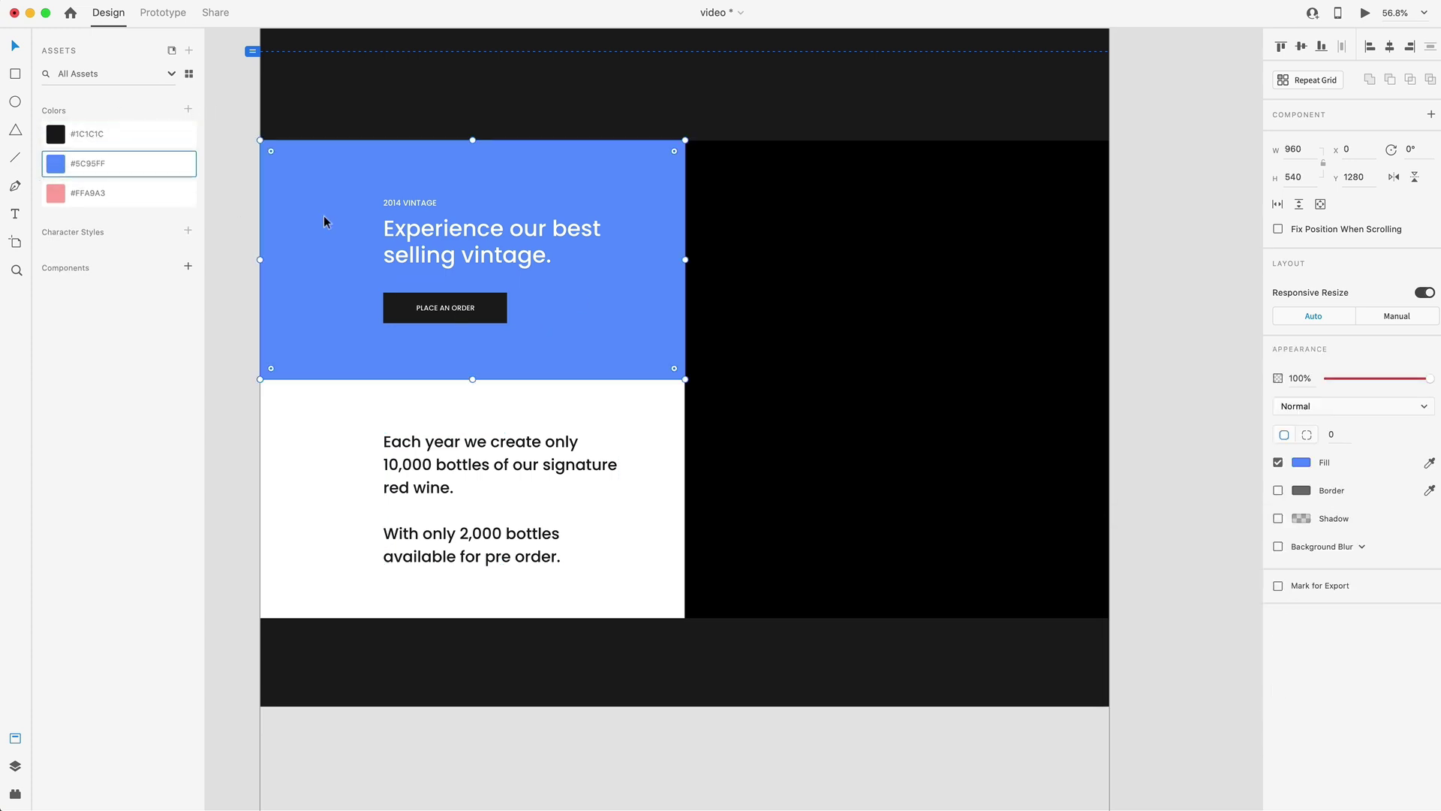
- Fill the large black rectangle in the vintage section with the tilted bottle image on pink
{"action": "key", "text": "super+Tab"}
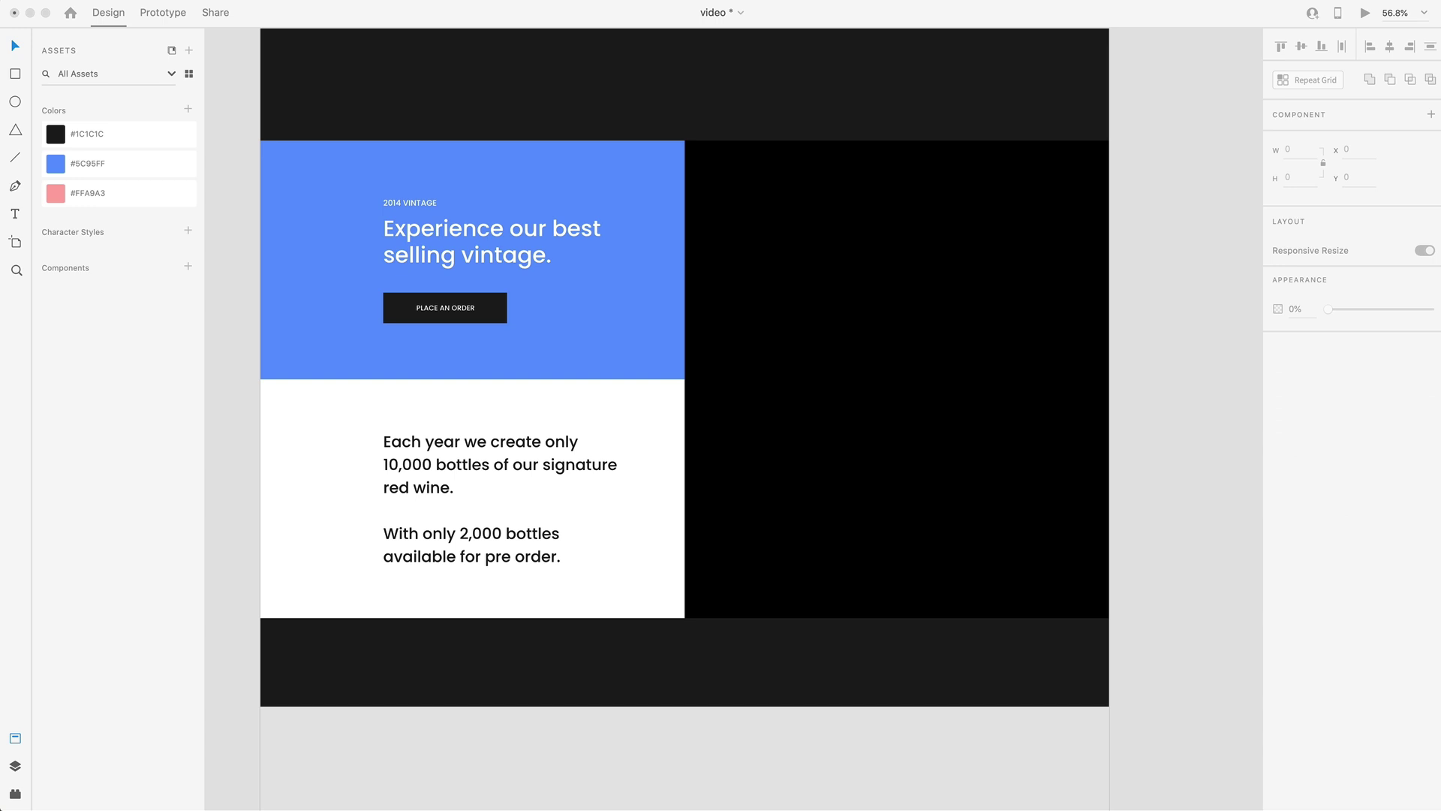
{"action": "left_click_drag", "start_coordinate": [1126, 353], "coordinate": [998, 334]}
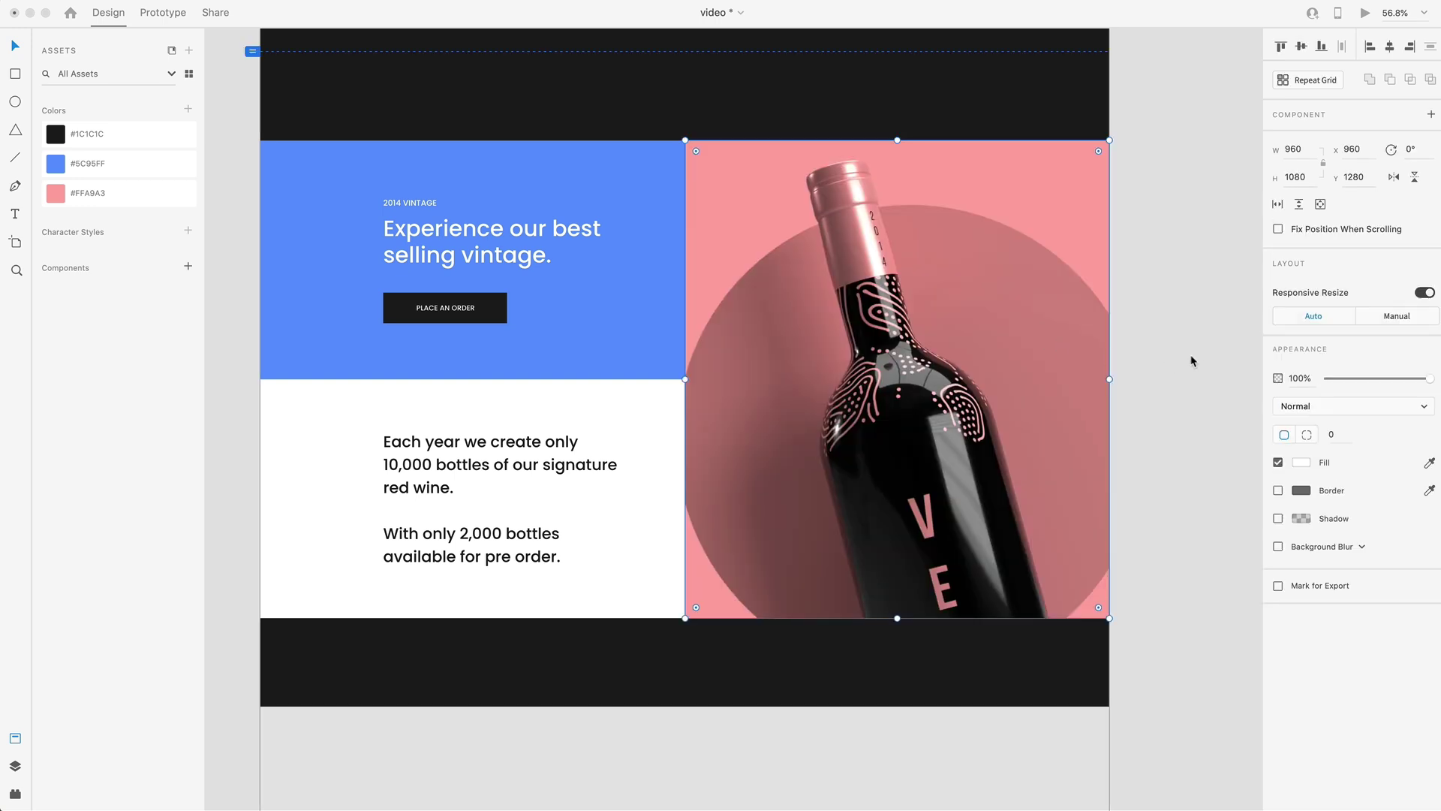
{"action": "left_click", "coordinate": [1126, 407]}
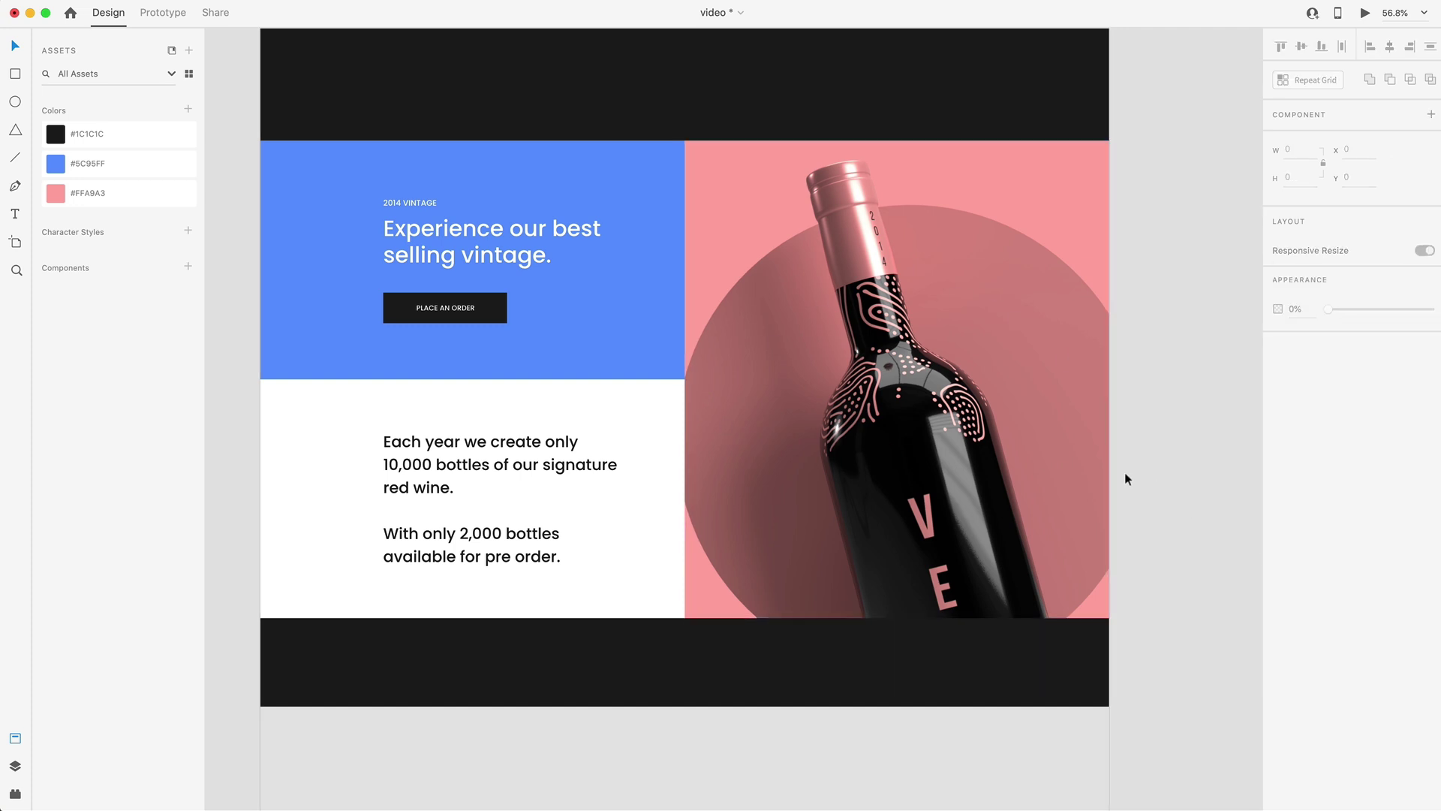
- Remove the border from the three white rectangles in the Currently Shipping section
{"action": "scroll", "coordinate": [1128, 479], "scroll_direction": "down", "scroll_amount": 3}
{"action": "scroll", "coordinate": [1131, 465], "scroll_direction": "up", "scroll_amount": 5}
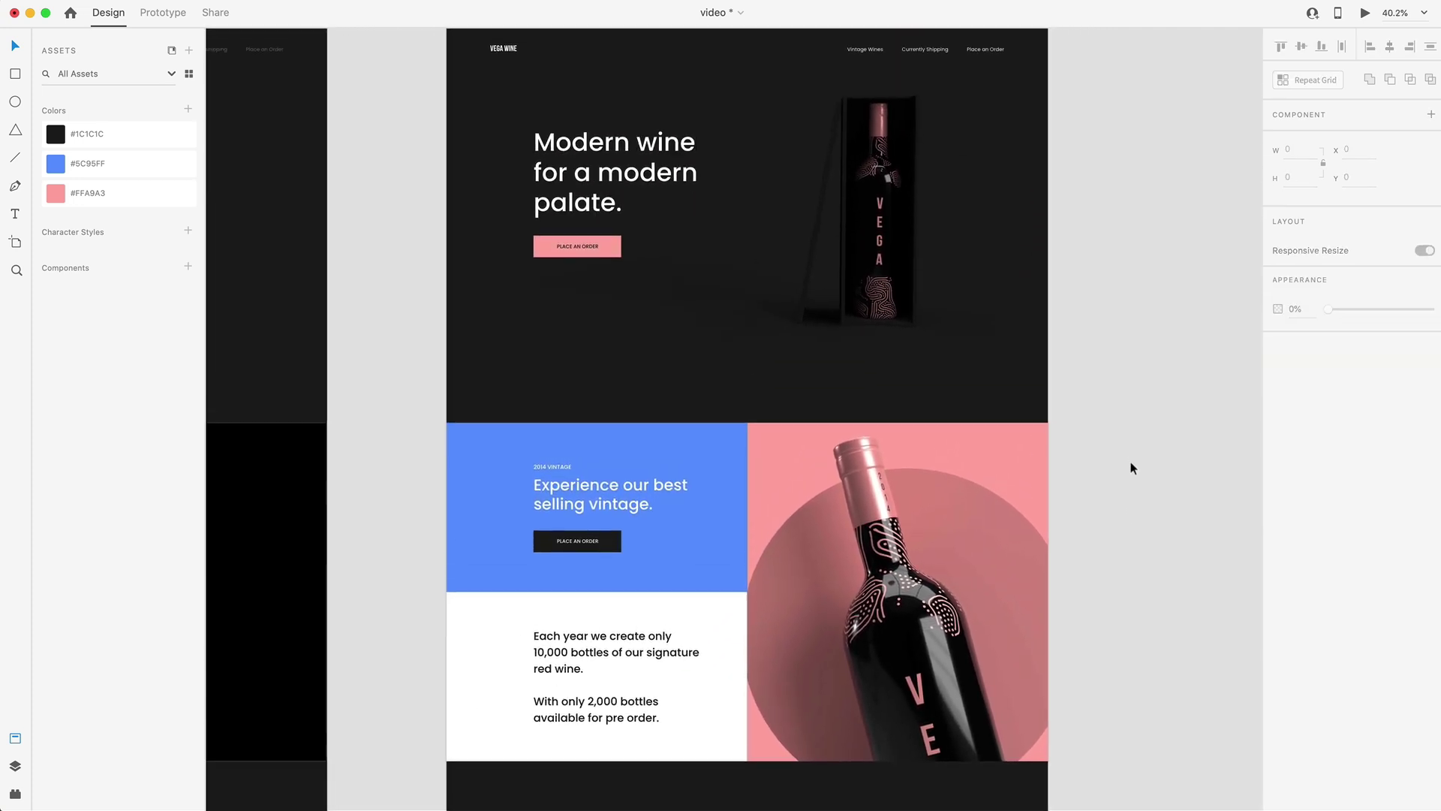
{"action": "scroll", "coordinate": [1131, 461], "scroll_direction": "down", "scroll_amount": 10}
{"action": "scroll", "coordinate": [606, 368], "scroll_direction": "up", "scroll_amount": 5}
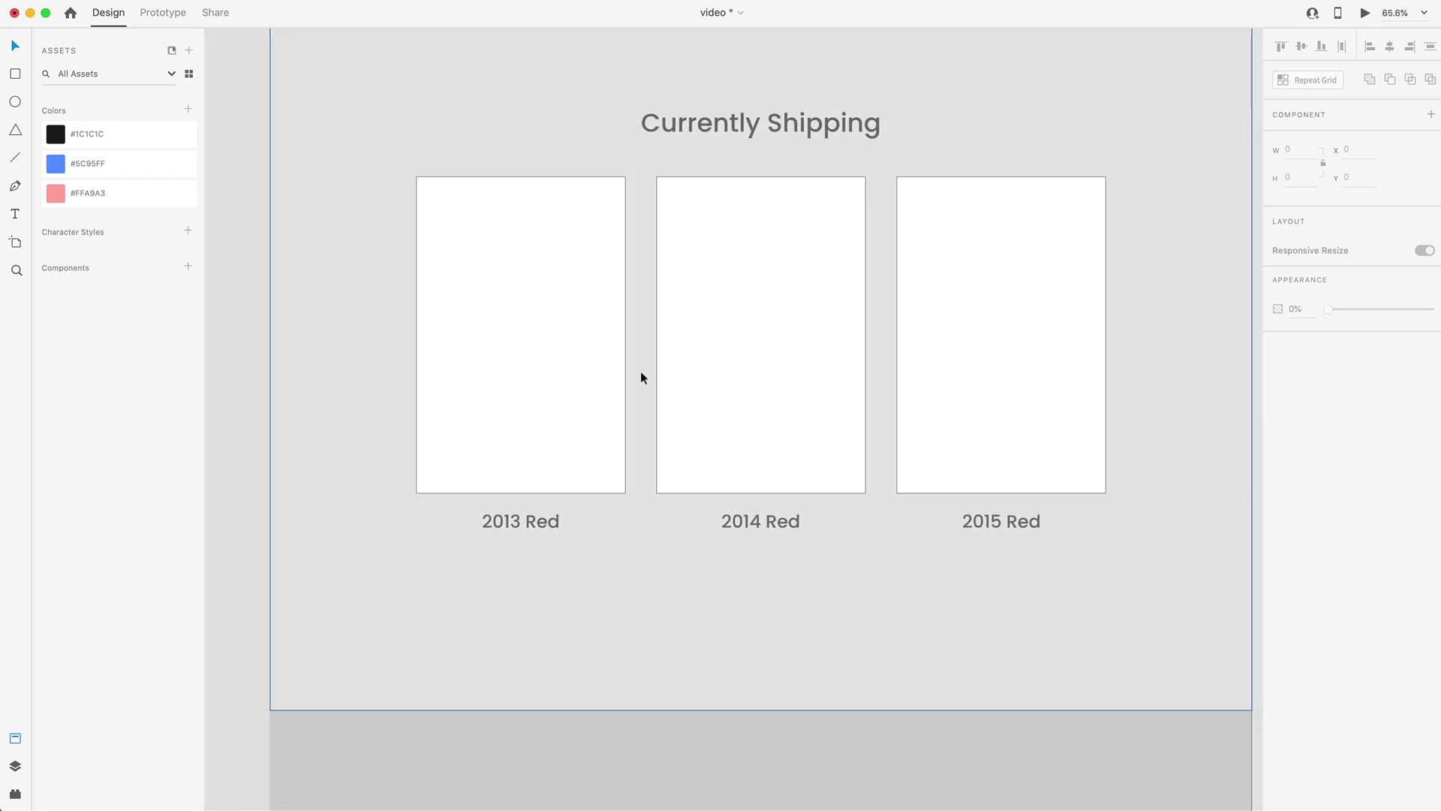
{"action": "left_click", "coordinate": [996, 357]}
{"action": "left_click", "coordinate": [777, 352], "text": "shift"}
{"action": "left_click", "coordinate": [527, 339], "text": "shift"}
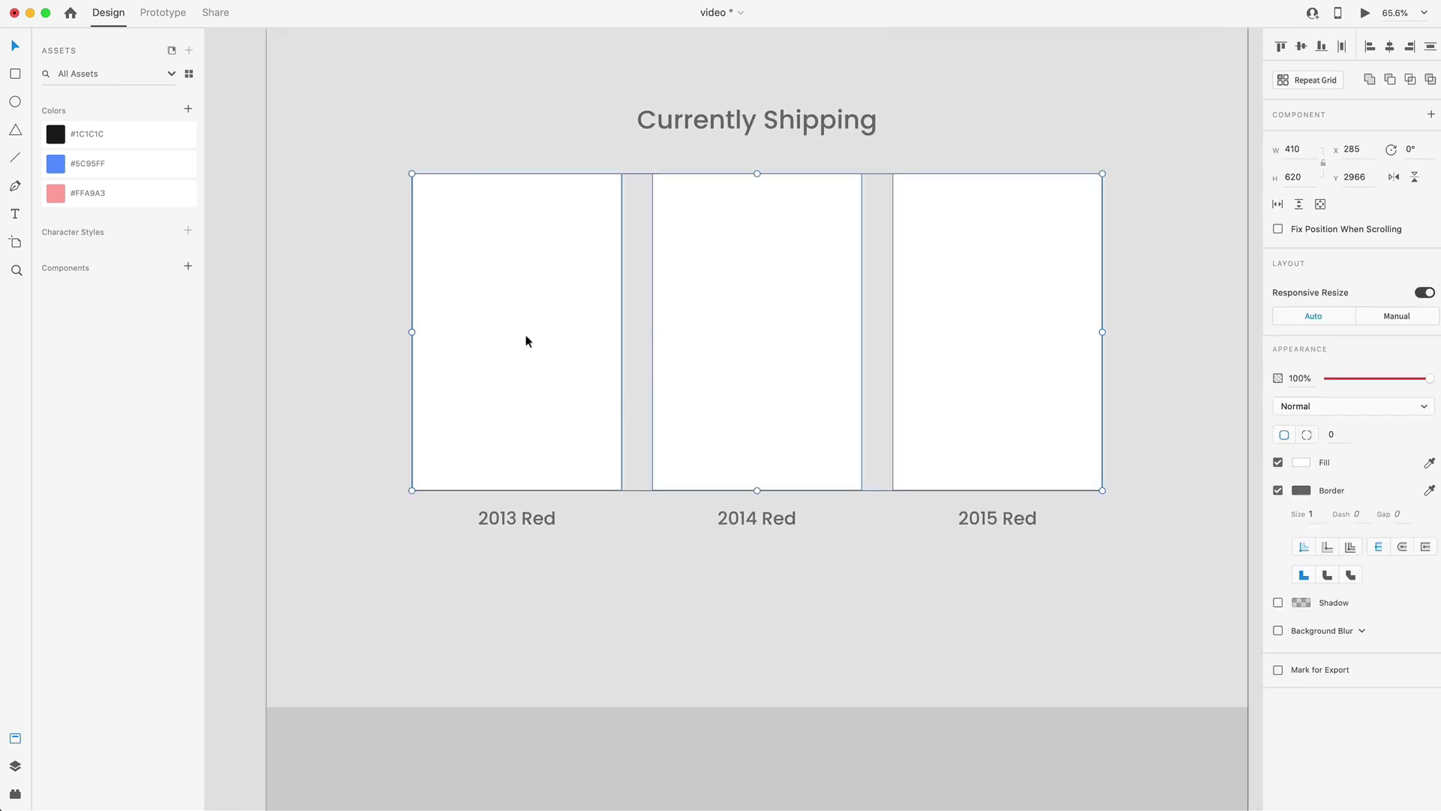
{"action": "left_click", "coordinate": [1277, 490]}
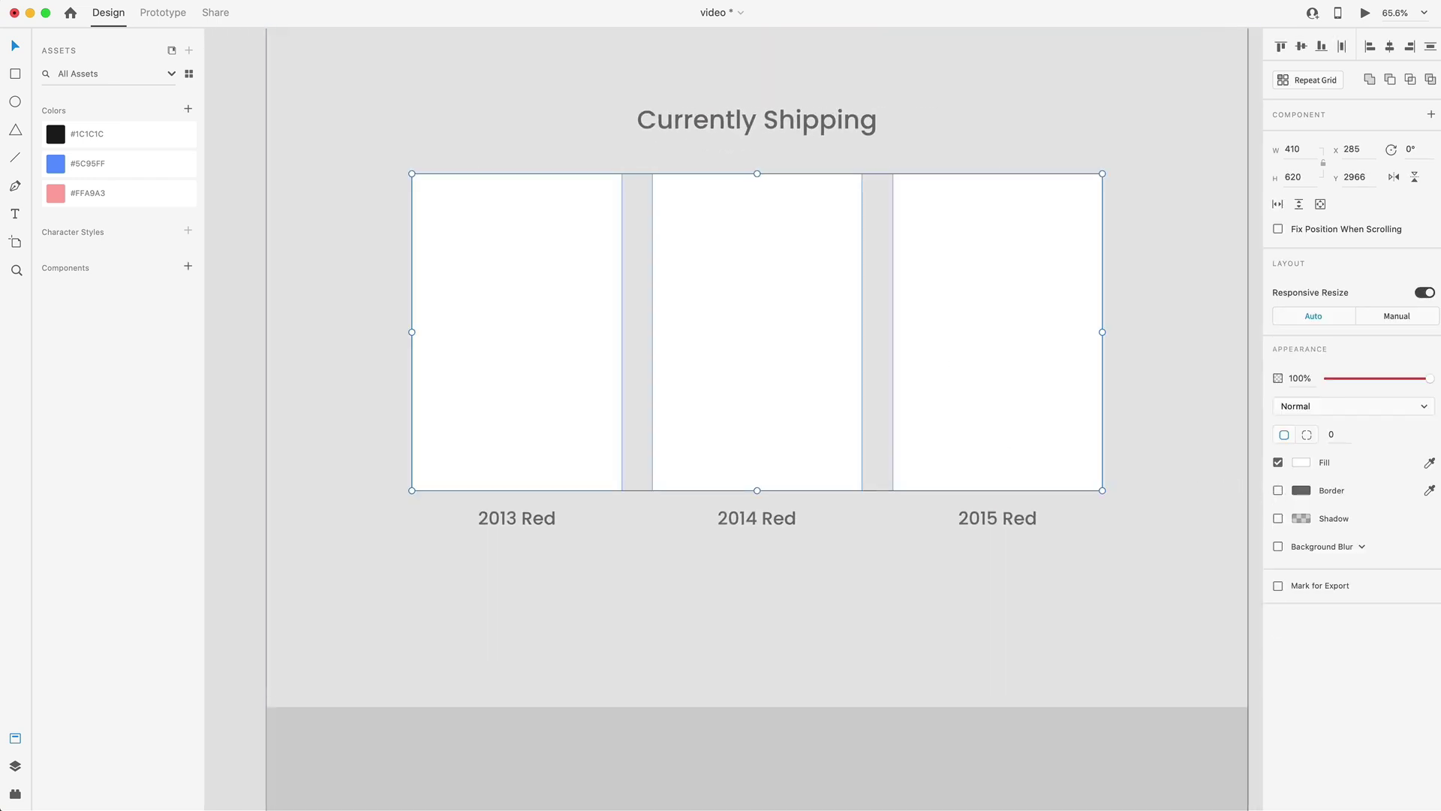
- Fill the 2013, 2014 and 2015 Red rectangles with the grey-brown, pink and blue bottle images respectively
{"action": "left_click_drag", "start_coordinate": [1437, 498], "coordinate": [502, 321]}
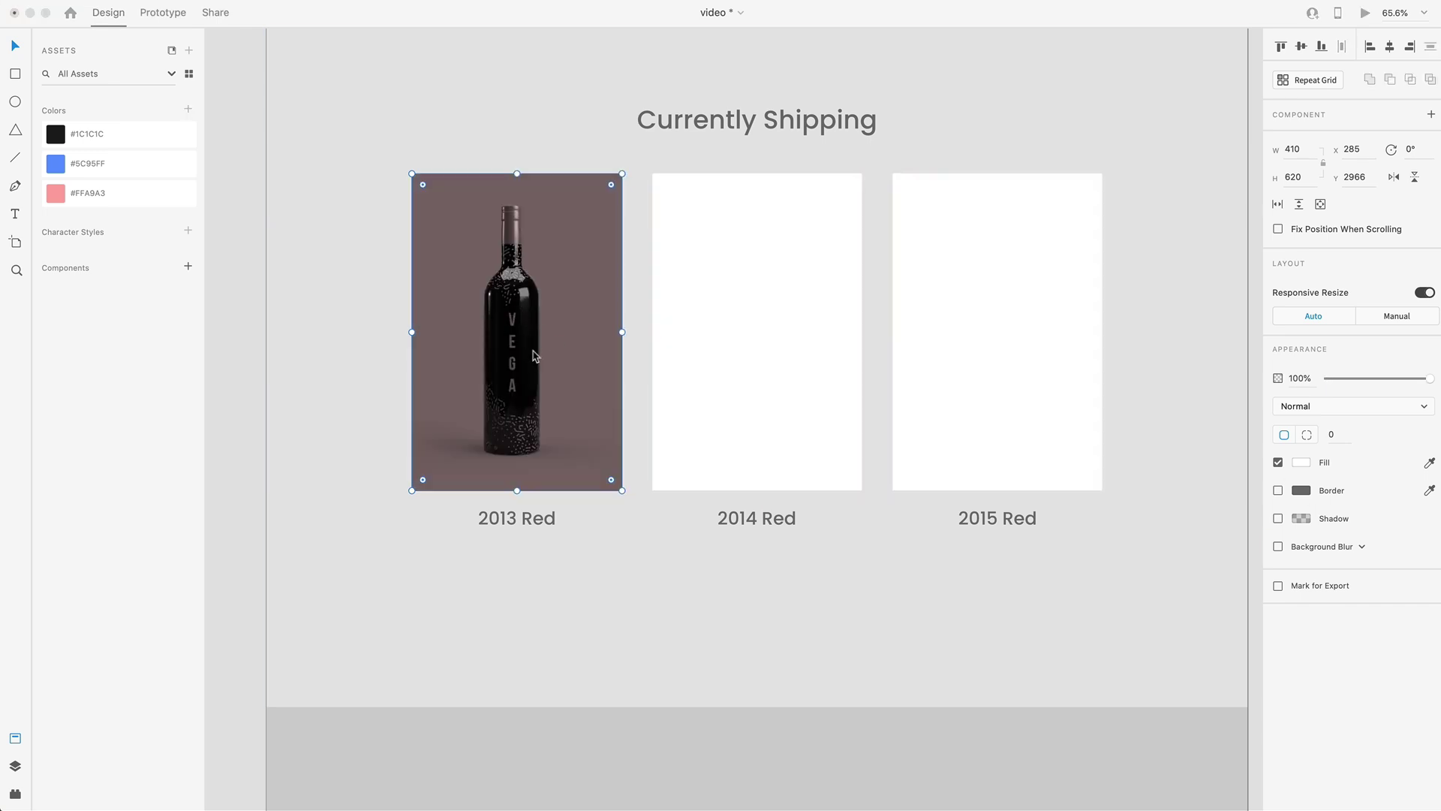
{"action": "left_click_drag", "start_coordinate": [1438, 450], "coordinate": [705, 309]}
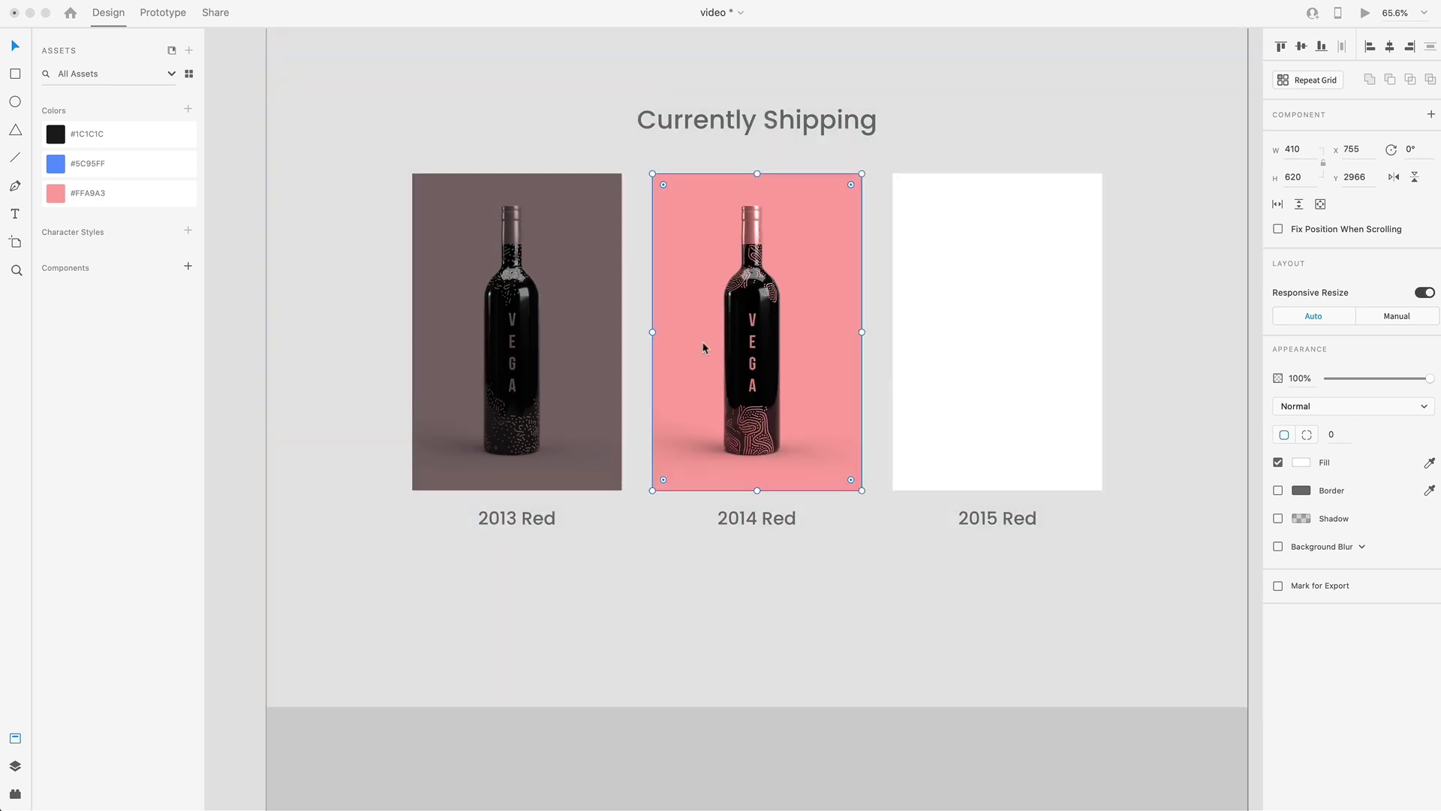
{"action": "left_click_drag", "start_coordinate": [1437, 450], "coordinate": [976, 338]}
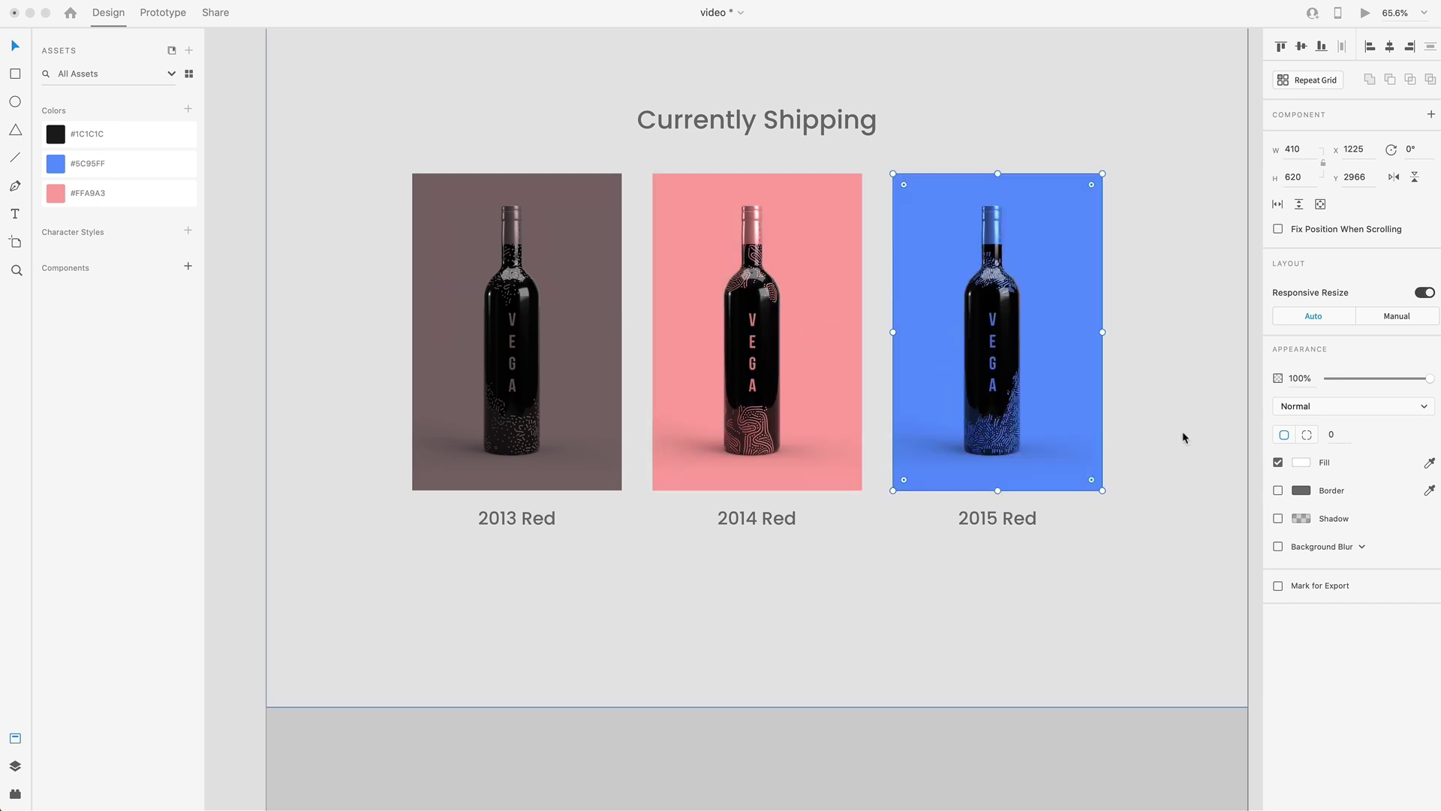
- Set the Currently Shipping heading and the three wine labels to #FFFFFF and save that white as a document colour
{"action": "scroll", "coordinate": [1175, 415], "scroll_direction": "right", "scroll_amount": 2}
{"action": "scroll", "coordinate": [1175, 415], "scroll_direction": "down", "scroll_amount": 3}
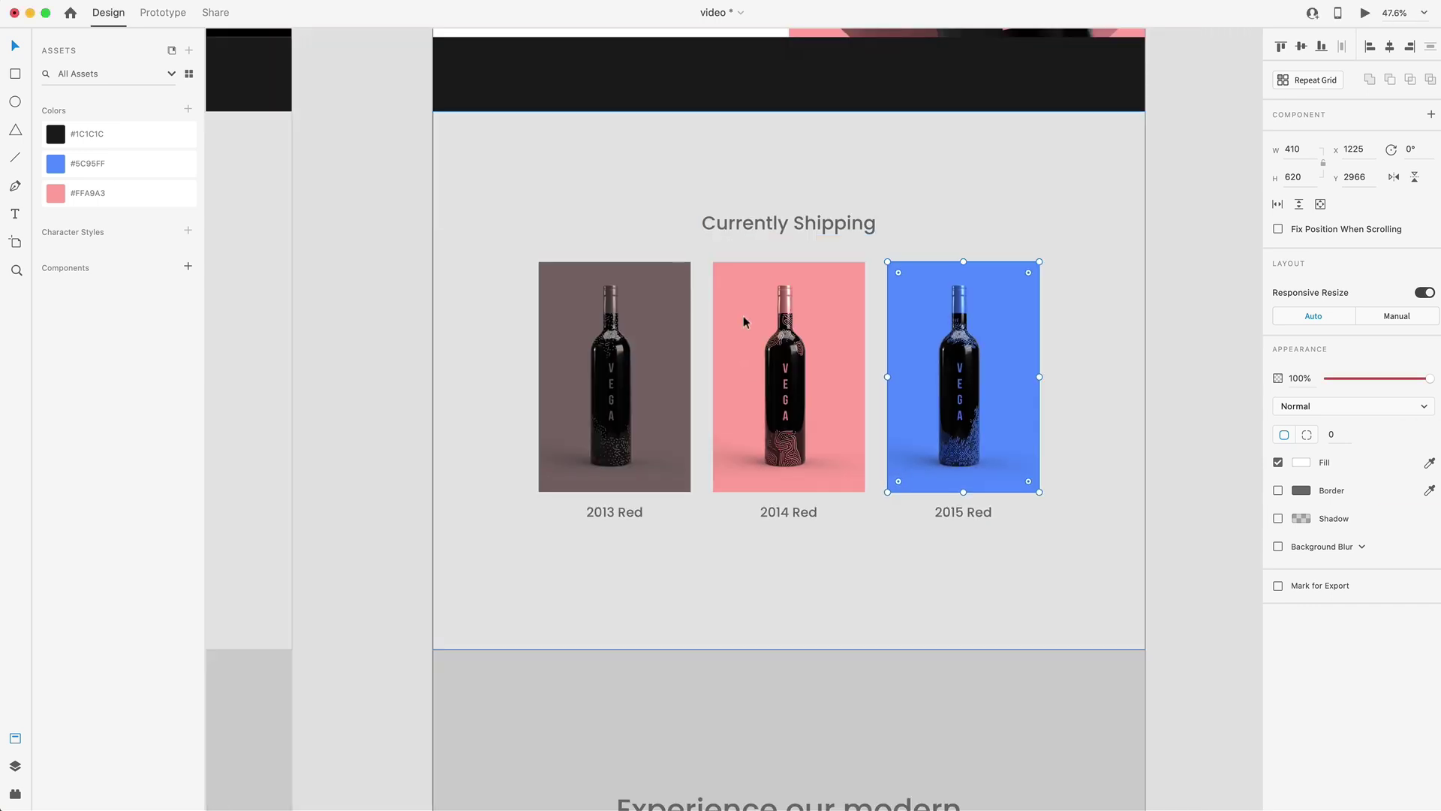
{"action": "left_click", "coordinate": [781, 222]}
{"action": "left_click", "coordinate": [613, 512], "text": "shift"}
{"action": "left_click", "coordinate": [784, 512], "text": "shift"}
{"action": "left_click", "coordinate": [957, 512], "text": "shift"}
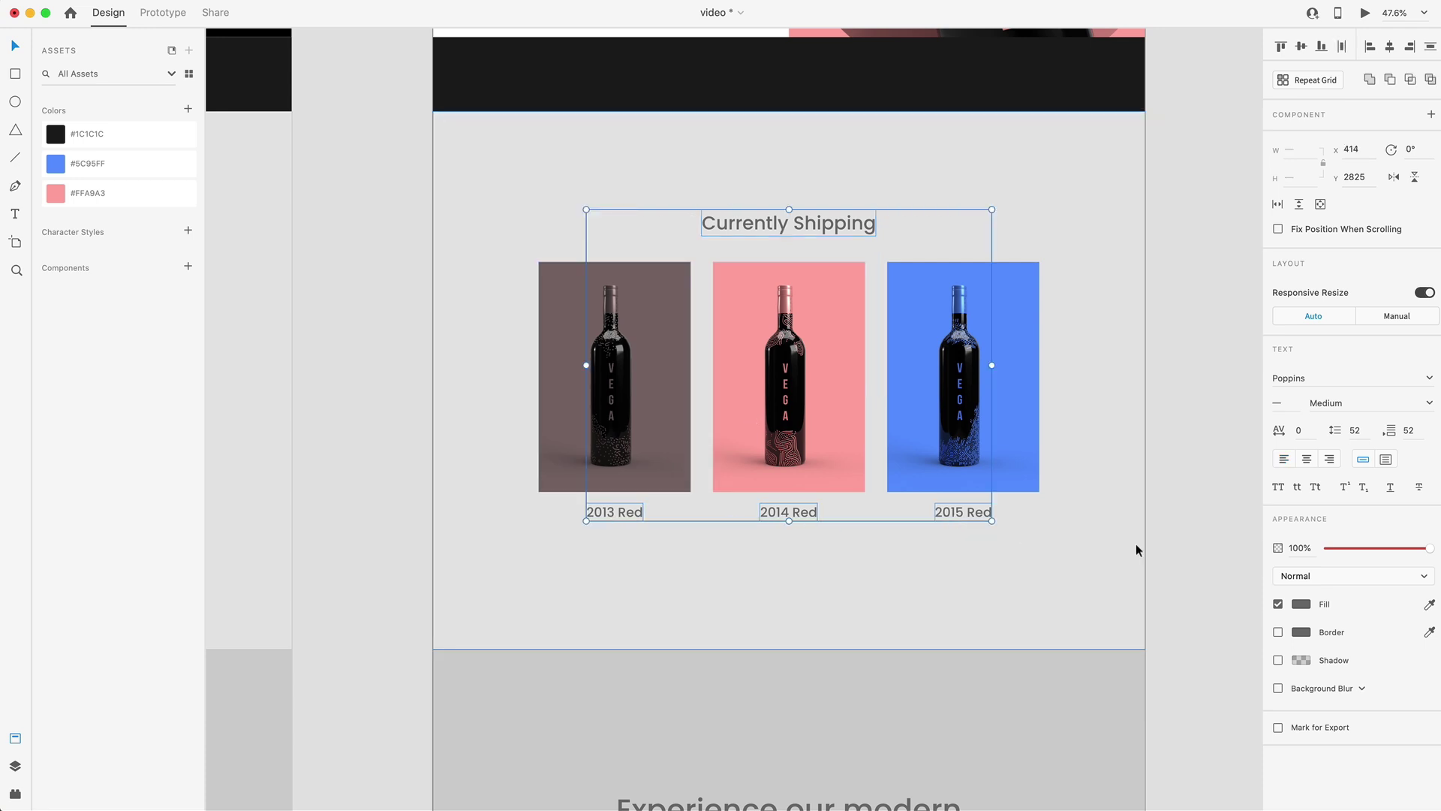
{"action": "left_click", "coordinate": [1300, 604]}
{"action": "left_click_drag", "start_coordinate": [1138, 566], "coordinate": [338, 228]}
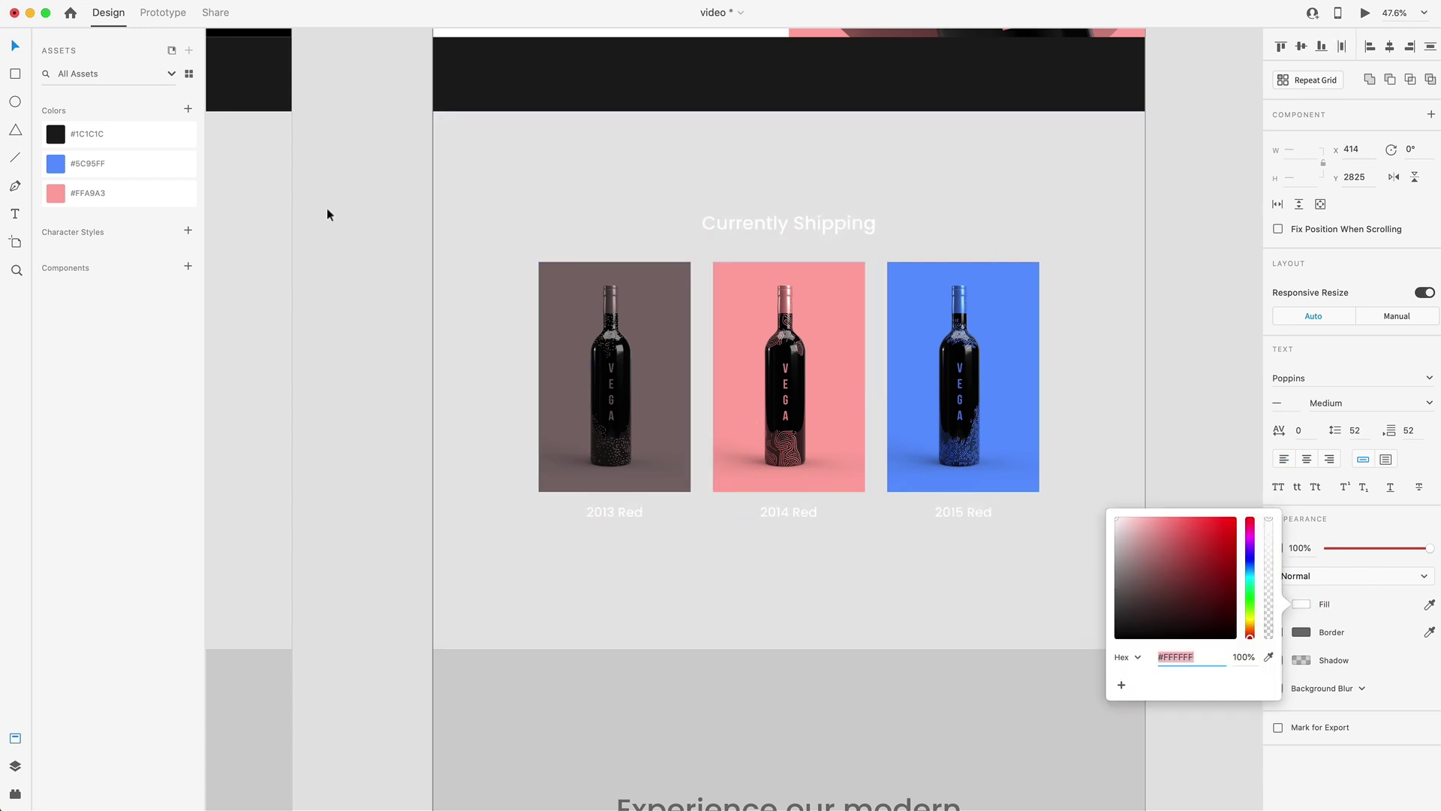
{"action": "left_click", "coordinate": [188, 109]}
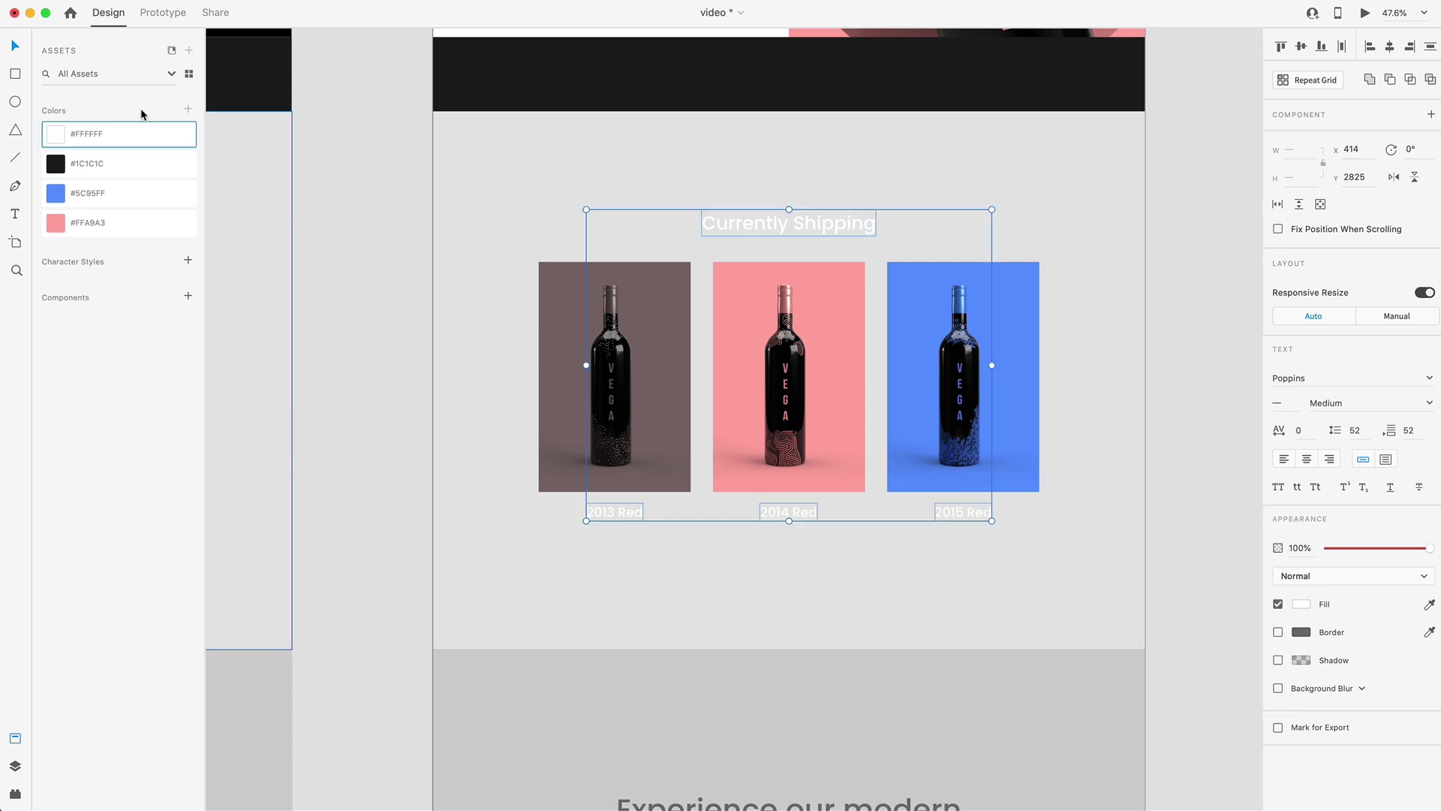
- Fill the background rectangle of the Currently Shipping section with dark #1C1C1C
{"action": "left_click", "coordinate": [1188, 351]}
{"action": "left_click", "coordinate": [1117, 246]}
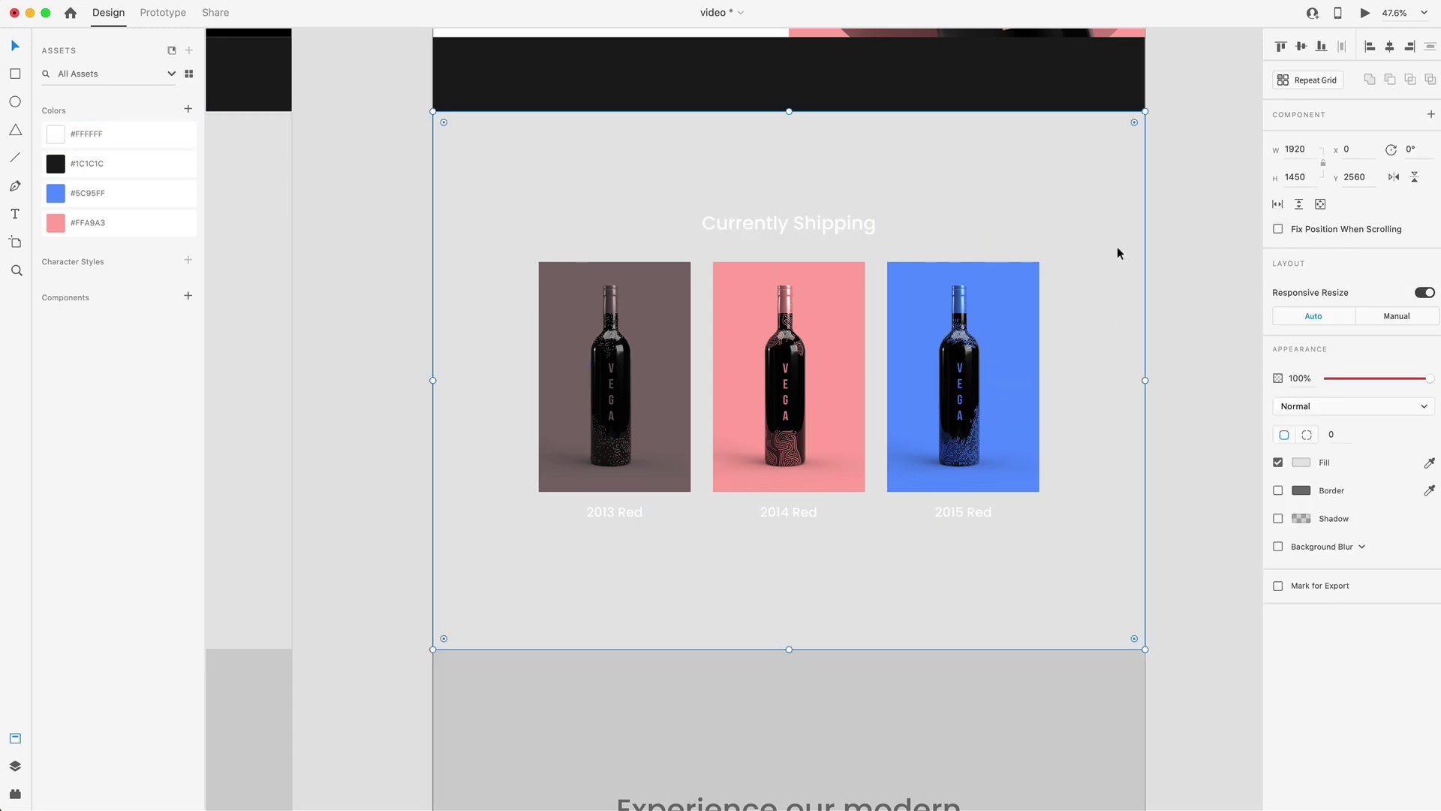
{"action": "left_click", "coordinate": [1170, 298]}
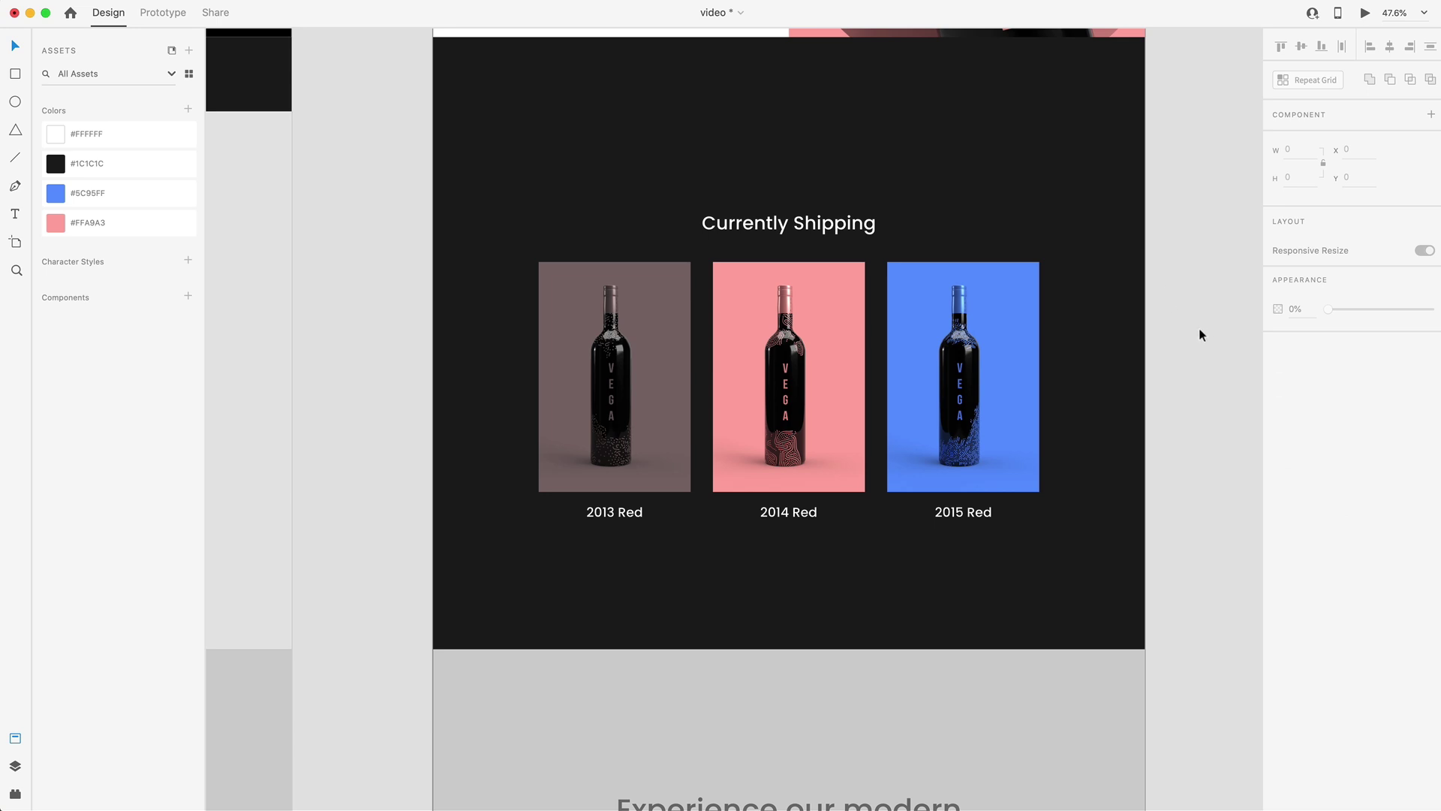
{"action": "scroll", "coordinate": [1196, 328], "scroll_direction": "up", "scroll_amount": 3}
{"action": "scroll", "coordinate": [1084, 325], "scroll_direction": "down", "scroll_amount": 3}
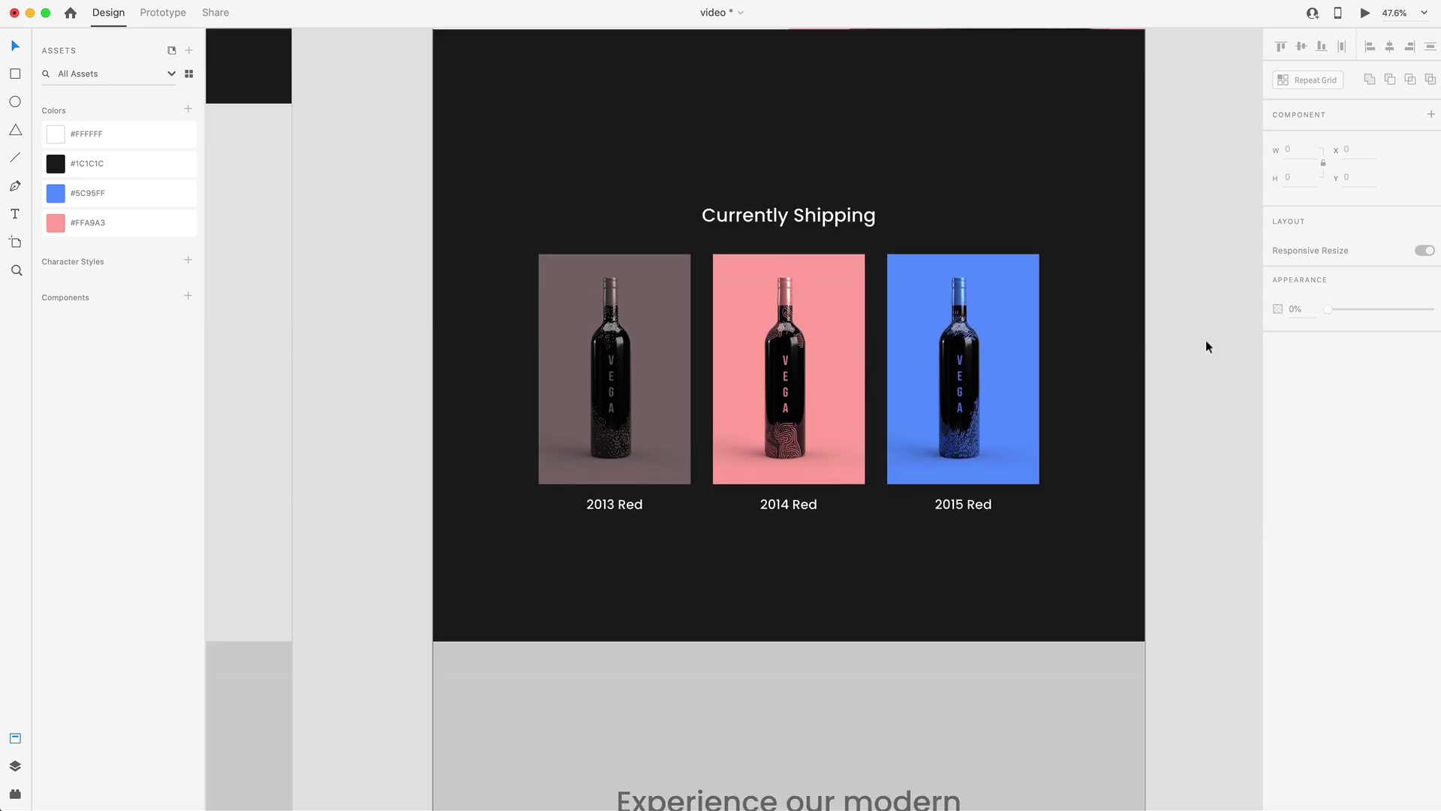
- Fill the grey background behind "Experience our modern red wines today." with the image of grouped bottles on white
{"action": "scroll", "coordinate": [1203, 343], "scroll_direction": "down", "scroll_amount": 5}
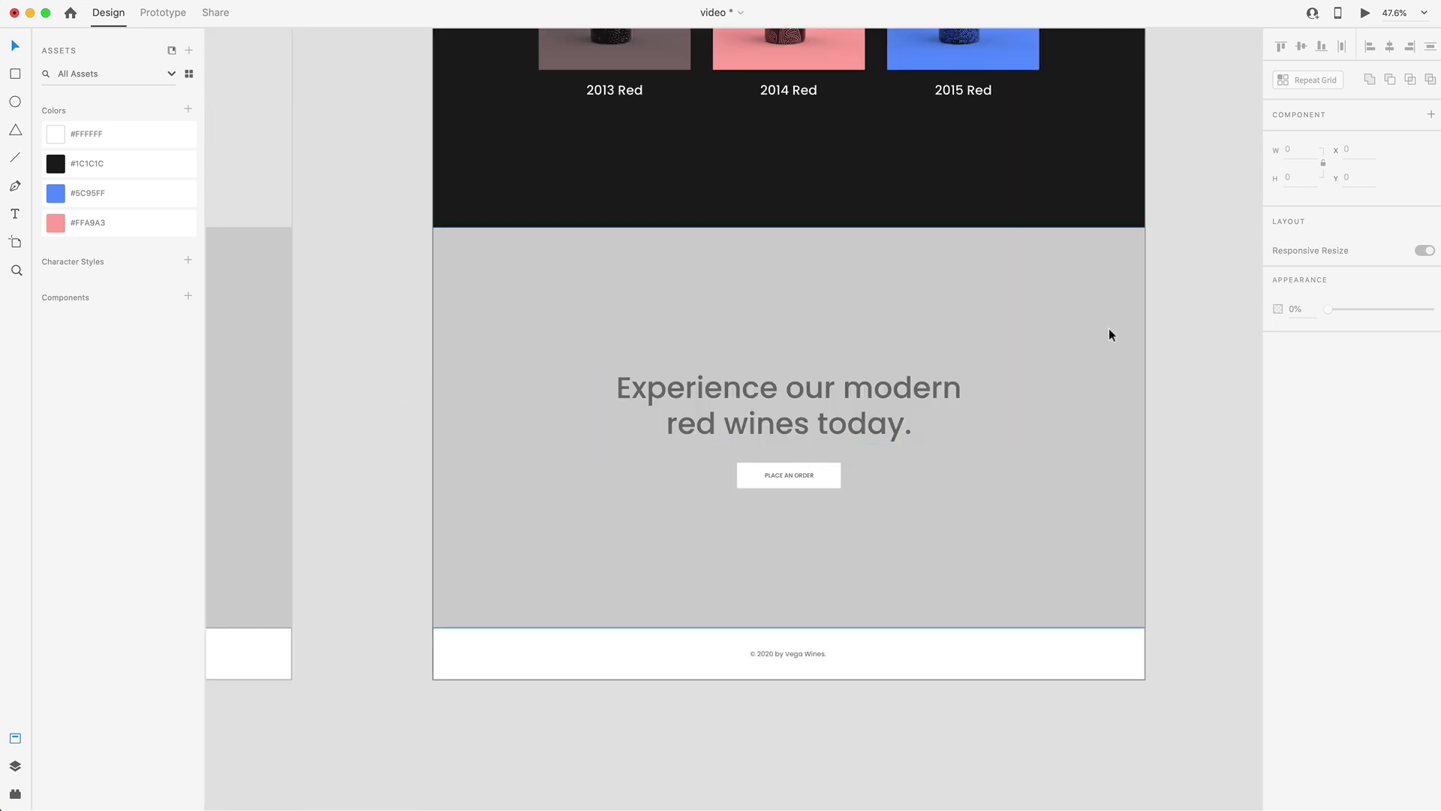
{"action": "left_click", "coordinate": [1081, 343]}
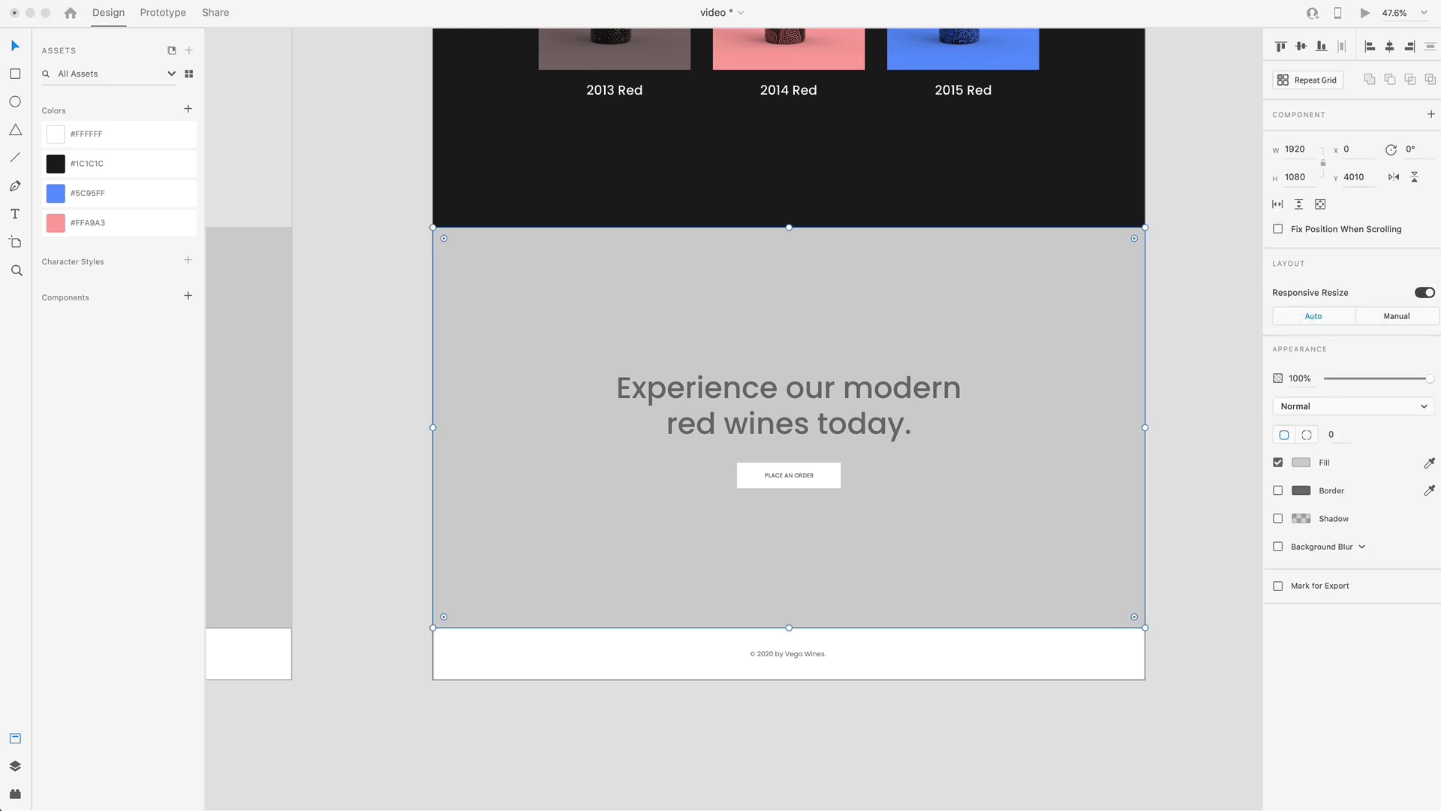
{"action": "left_click_drag", "start_coordinate": [1440, 451], "coordinate": [999, 390]}
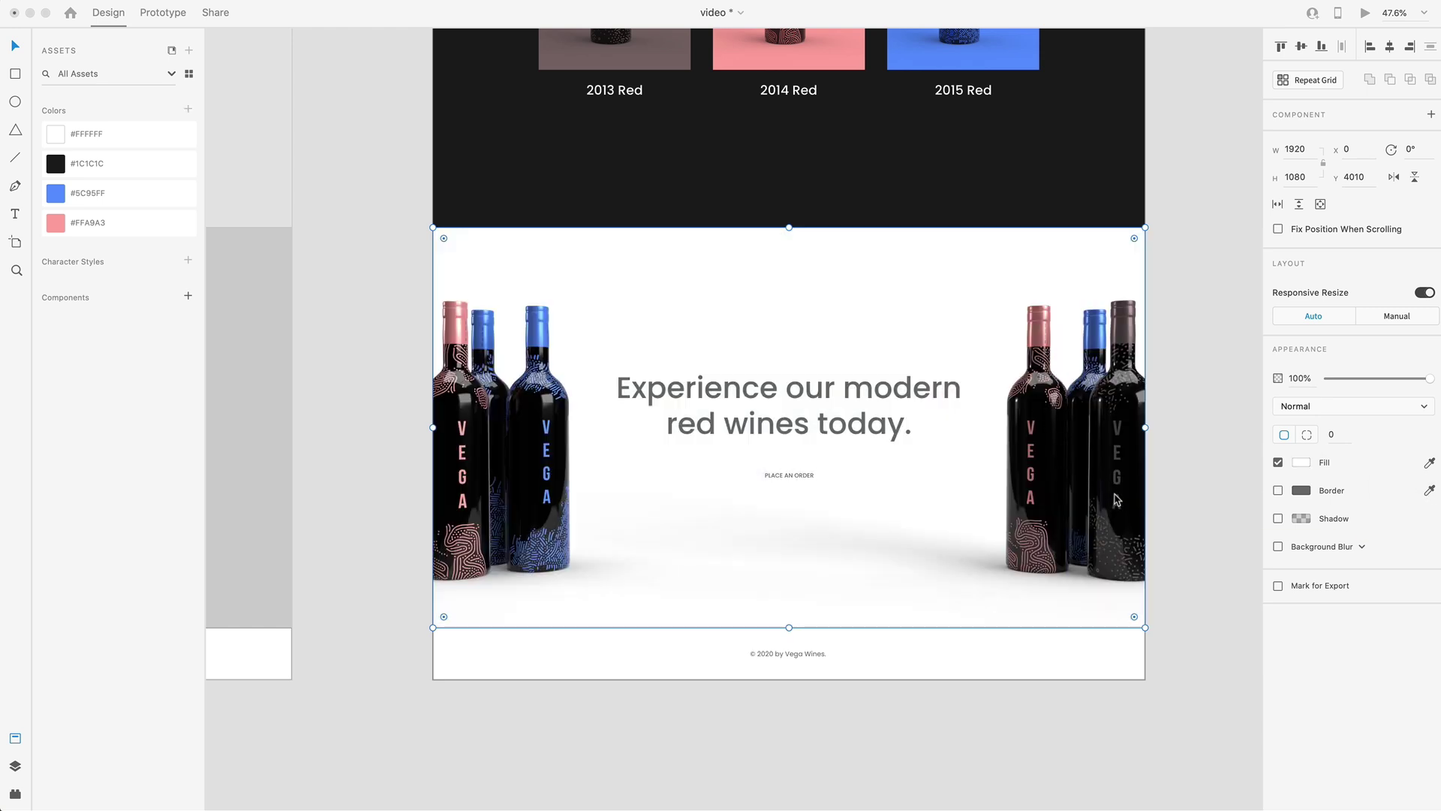
- Fill the closing section's order button with the saved blue #5C95FF and set its label to #FFFFFF
{"action": "left_click", "coordinate": [831, 474]}
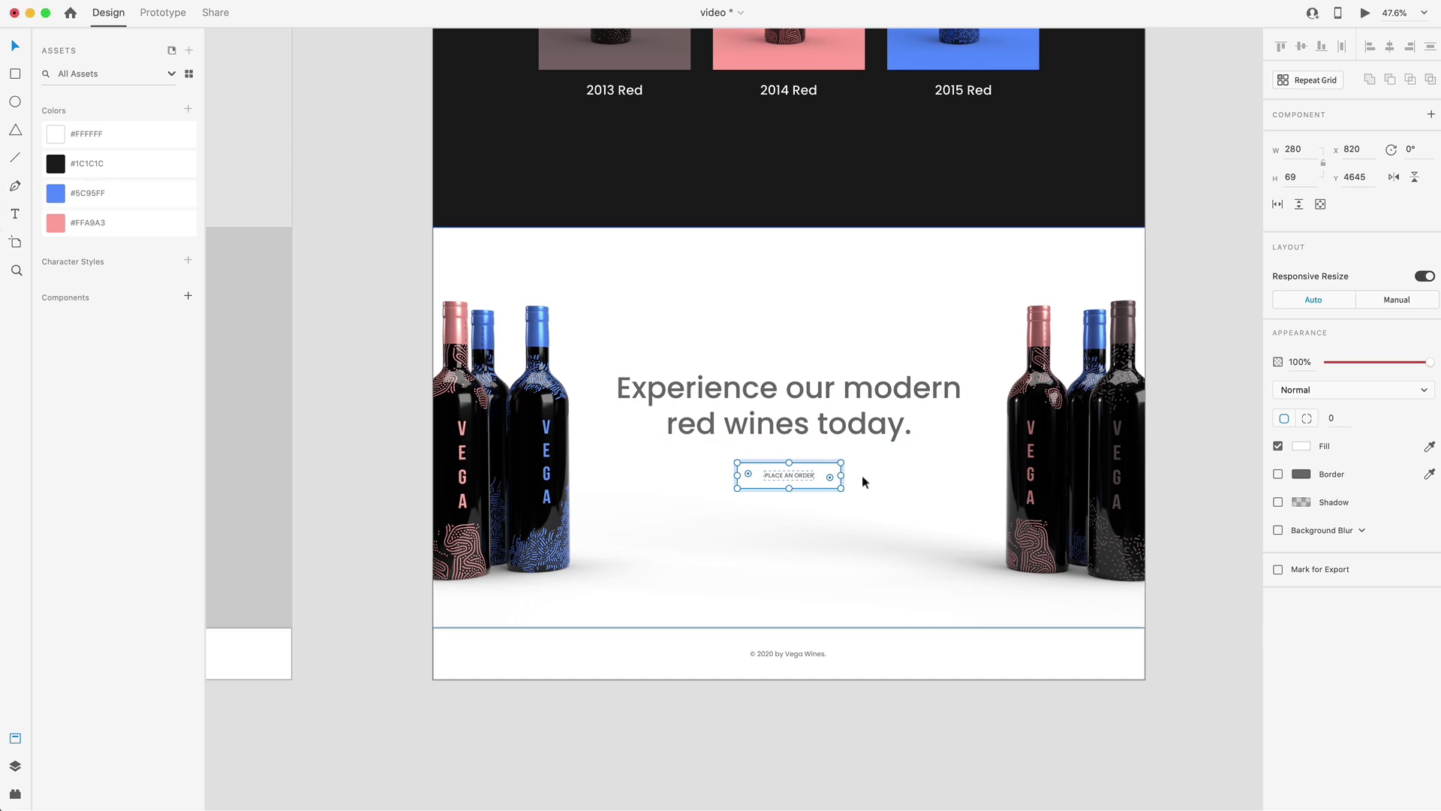
{"action": "left_click", "coordinate": [56, 193]}
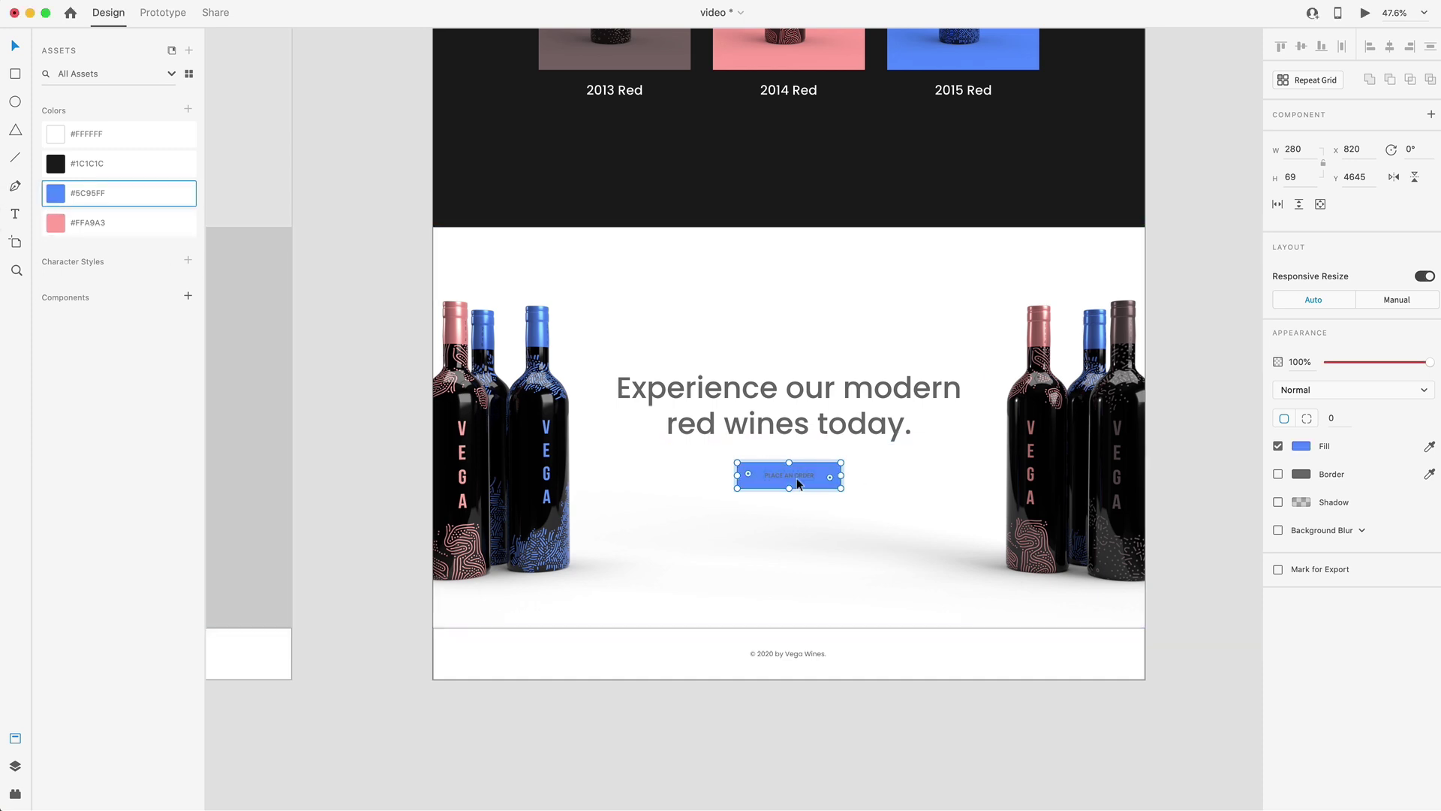
{"action": "double_click", "coordinate": [792, 480]}
{"action": "left_click", "coordinate": [71, 135]}
- Set the "Experience our modern red wines today." heading's fill to #1C1C1C
{"action": "left_click", "coordinate": [830, 417]}
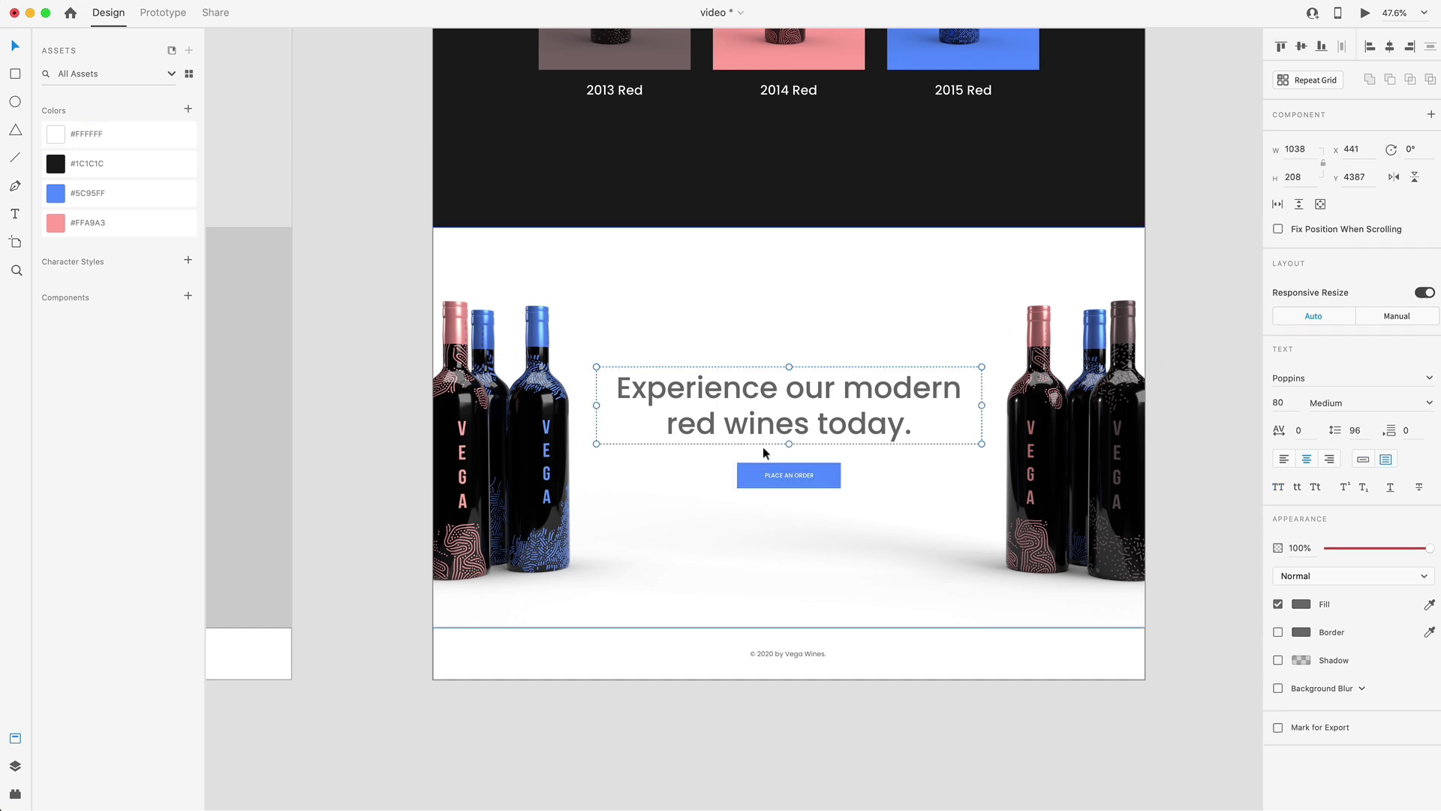
{"action": "left_click", "coordinate": [51, 162]}
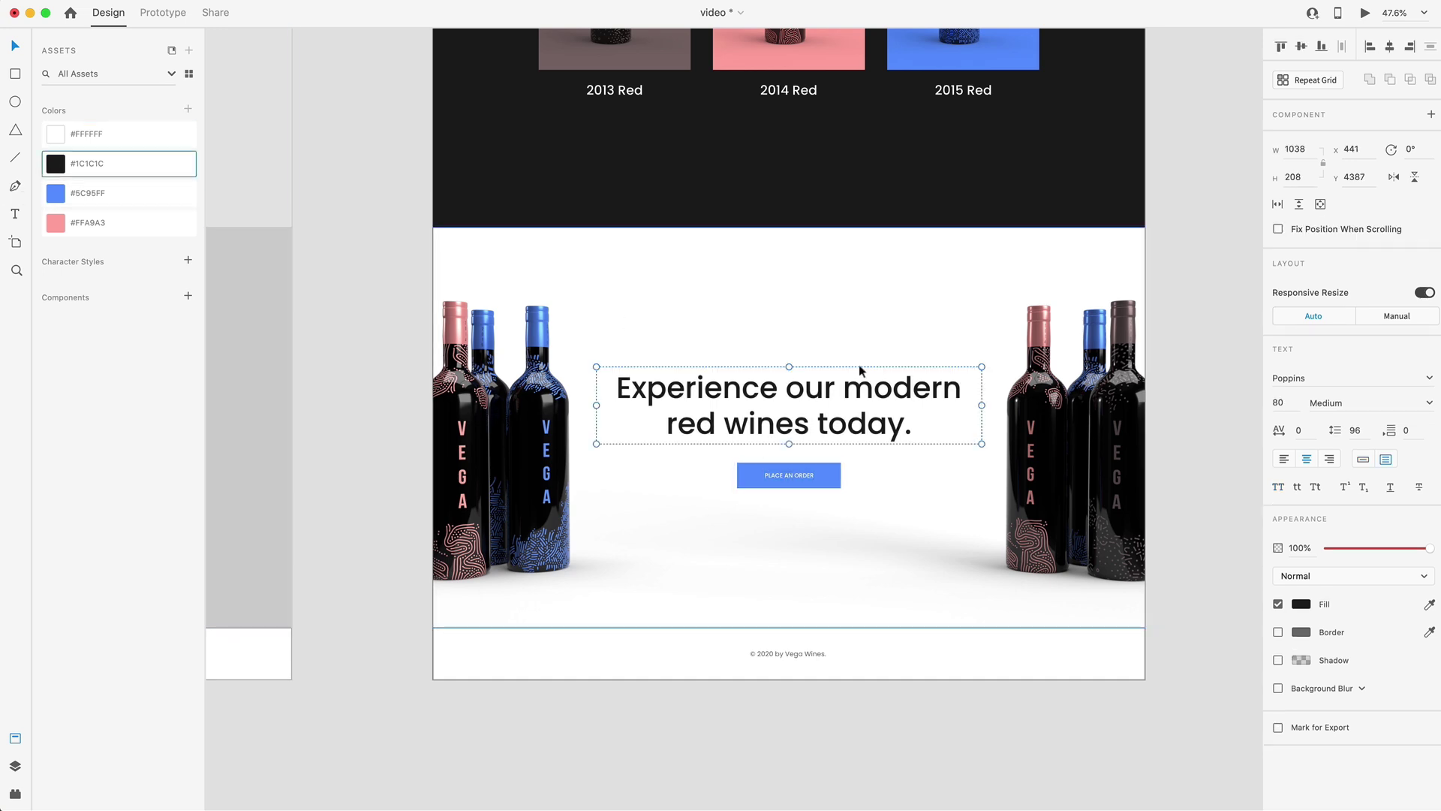
{"action": "left_click", "coordinate": [1220, 361]}
- Fill the footer bar with #1C1C1C and make its copyright text white
{"action": "scroll", "coordinate": [1201, 420], "scroll_direction": "down", "scroll_amount": 2}
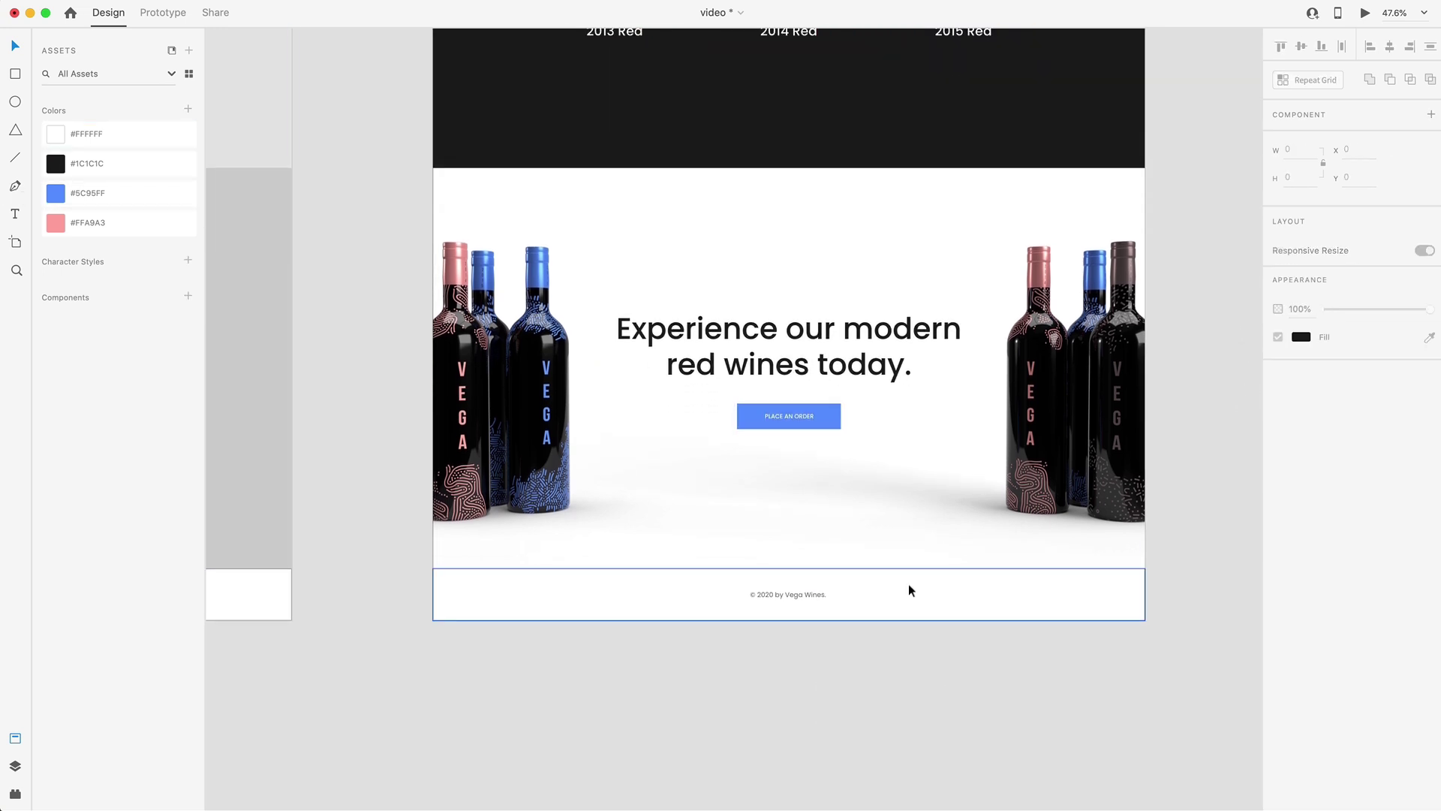
{"action": "left_click", "coordinate": [841, 605]}
{"action": "left_click", "coordinate": [55, 162]}
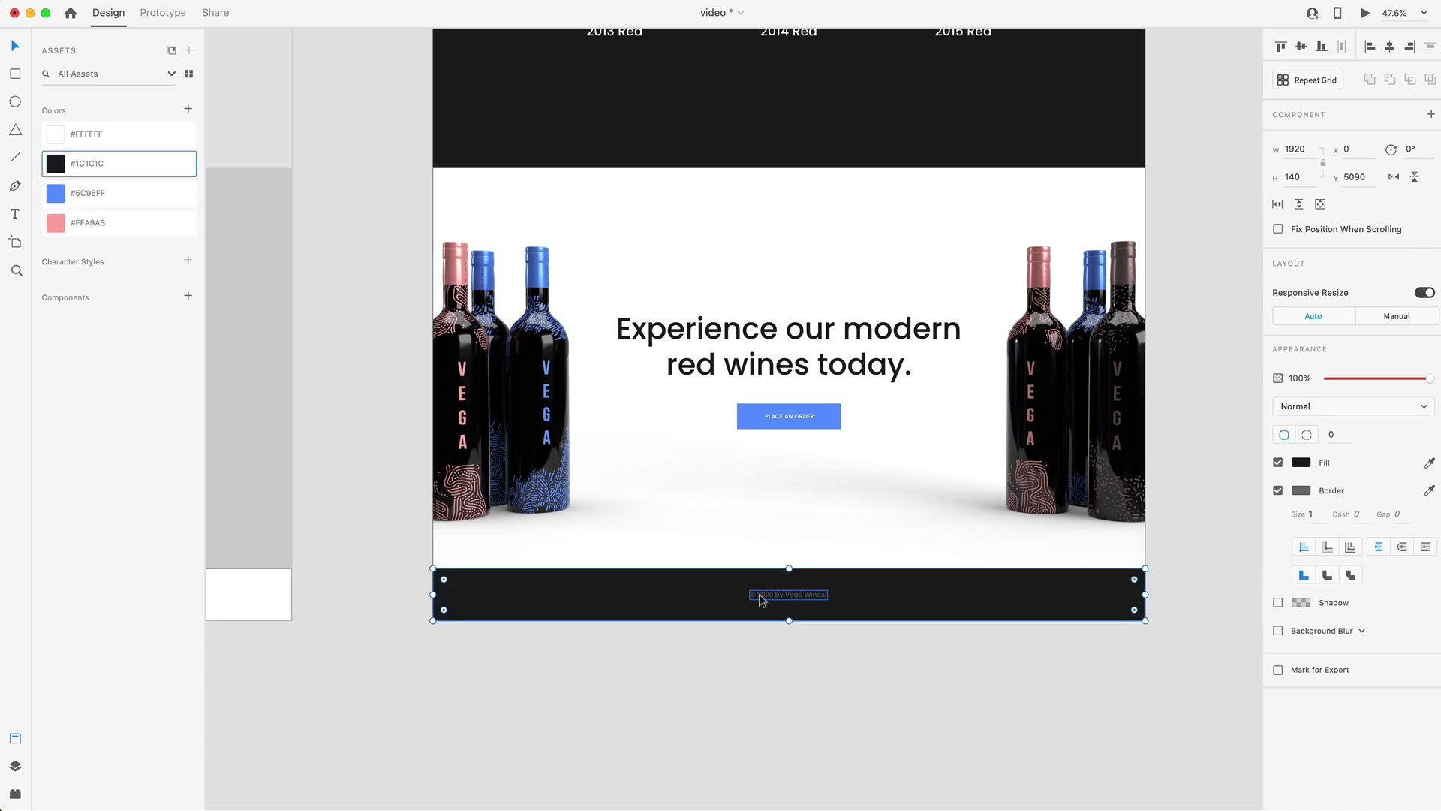
{"action": "scroll", "coordinate": [1173, 612], "scroll_direction": "up", "scroll_amount": 4}
{"action": "left_click", "coordinate": [1175, 611]}
- Make the Design artboard the start of a prototype flow named "Main Flow" and return to design mode
{"action": "scroll", "coordinate": [1176, 611], "scroll_direction": "down", "scroll_amount": 4}
{"action": "scroll", "coordinate": [1165, 614], "scroll_direction": "up", "scroll_amount": 5}
{"action": "scroll", "coordinate": [735, 242], "scroll_direction": "right", "scroll_amount": 1}
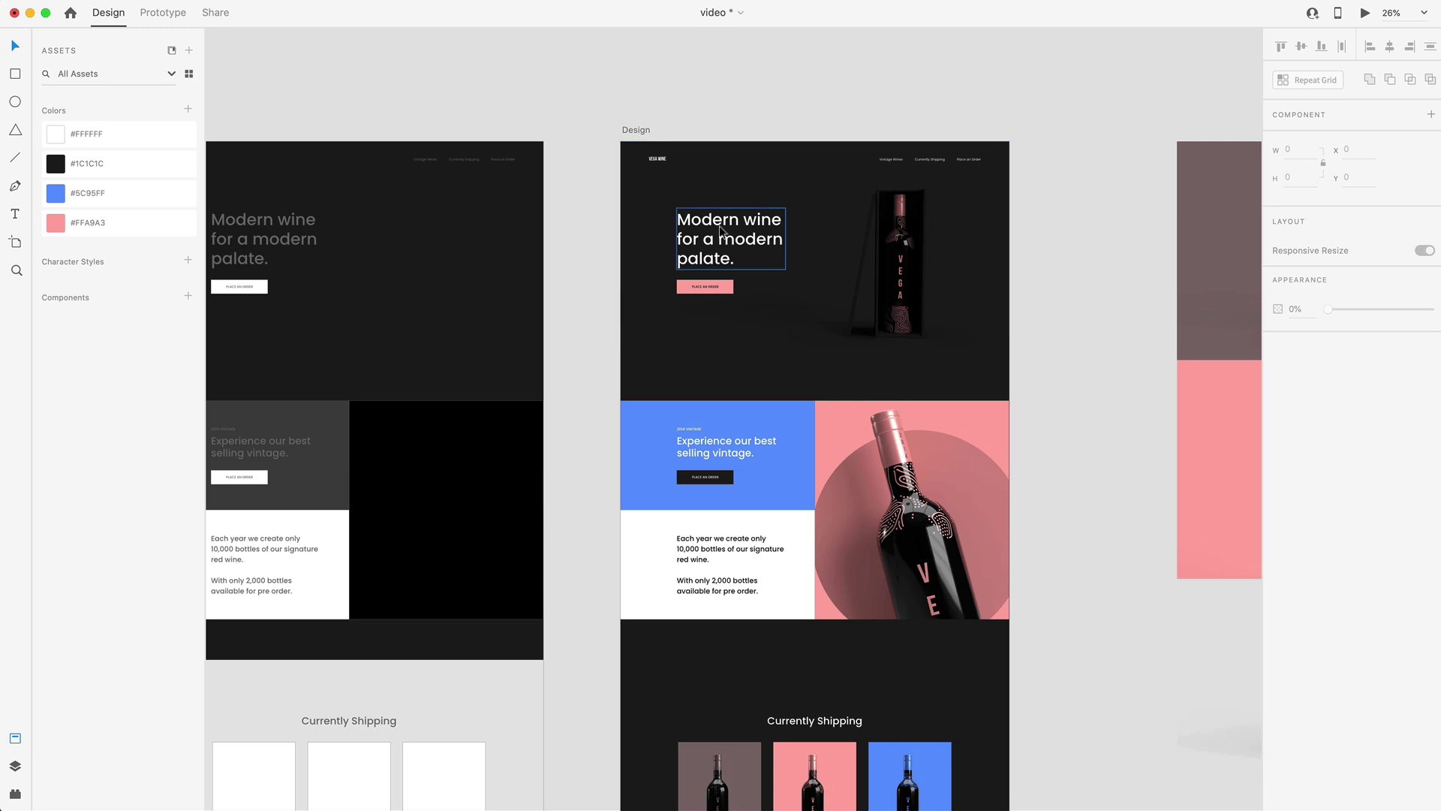
{"action": "left_click", "coordinate": [637, 130]}
{"action": "left_click", "coordinate": [163, 13]}
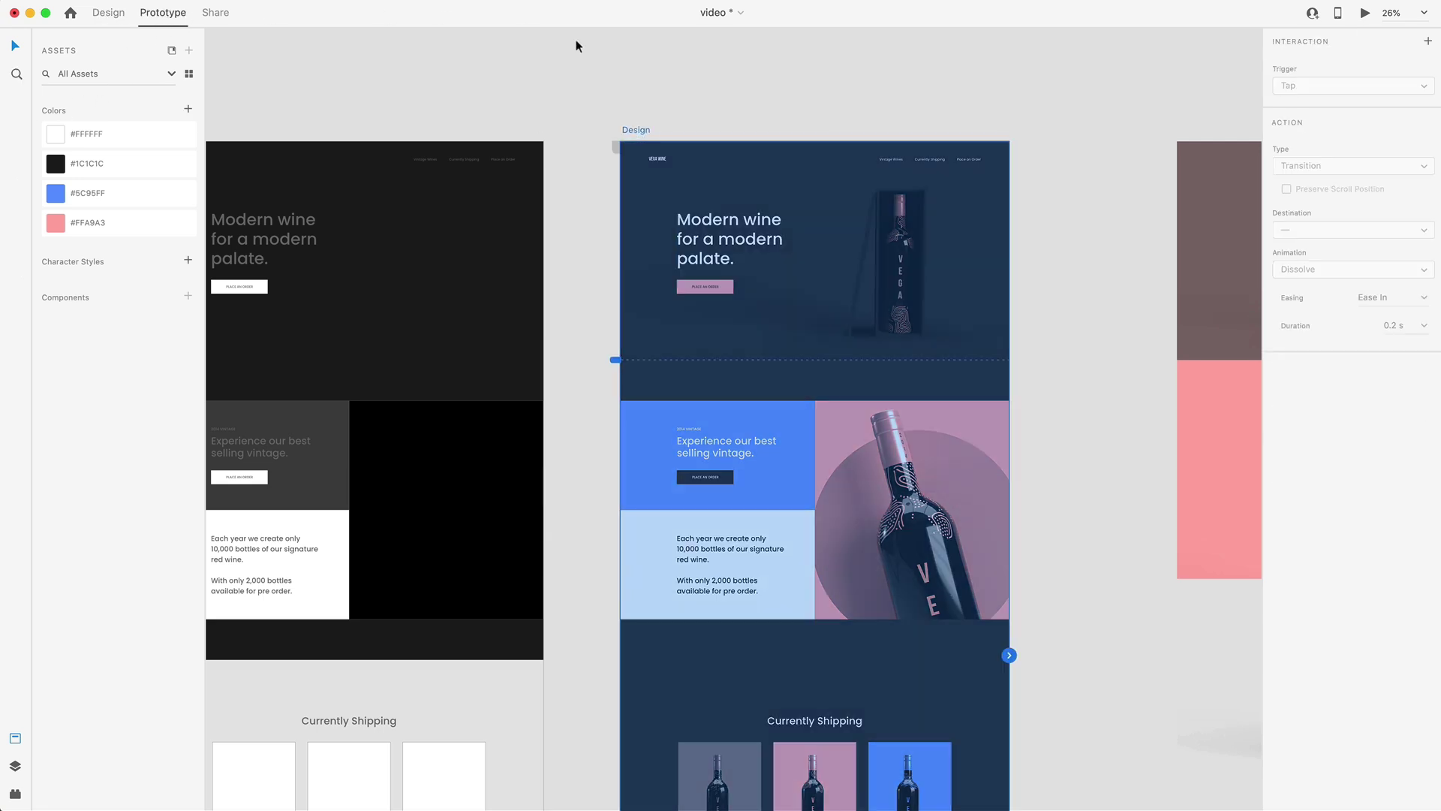
{"action": "left_click", "coordinate": [617, 147]}
{"action": "double_click", "coordinate": [636, 107]}
{"action": "type", "text": "Main Flow"}
{"action": "key", "text": "Return"}
{"action": "key", "text": "super+1"}
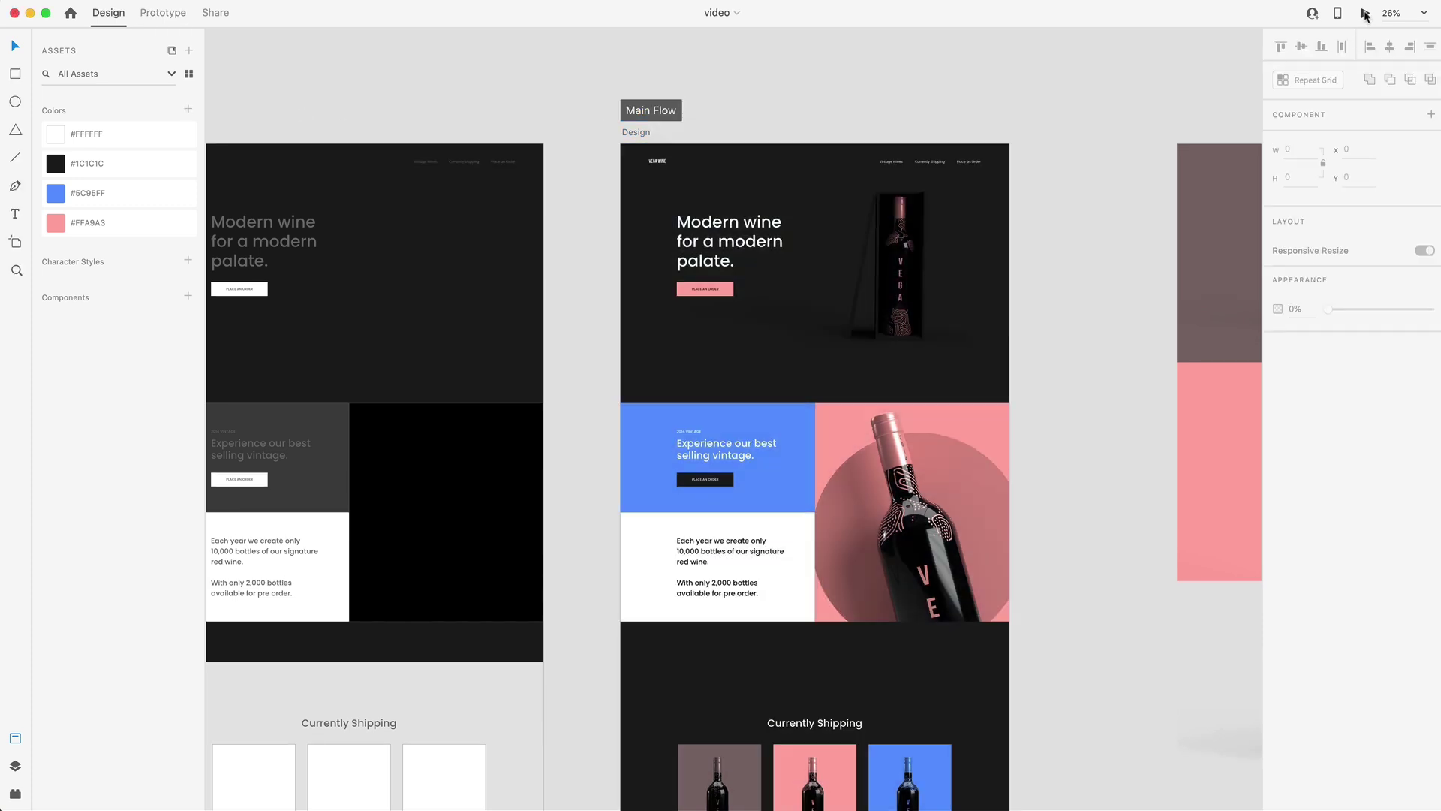
- Preview the Vega Wine page and review every section from the hero down to the footer and back up
{"action": "left_click", "coordinate": [1365, 14]}
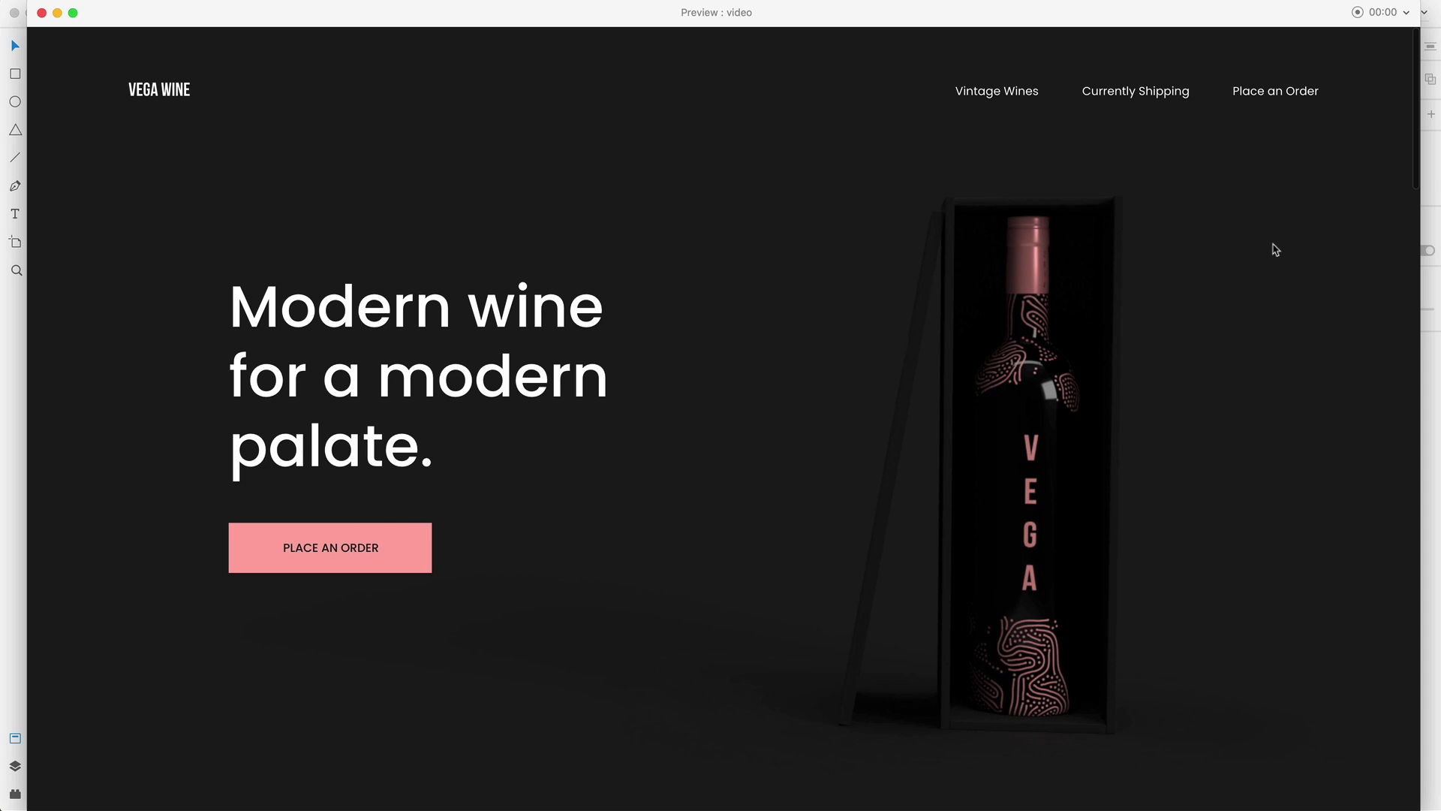
{"action": "scroll", "coordinate": [1275, 250], "scroll_direction": "down", "scroll_amount": 5}
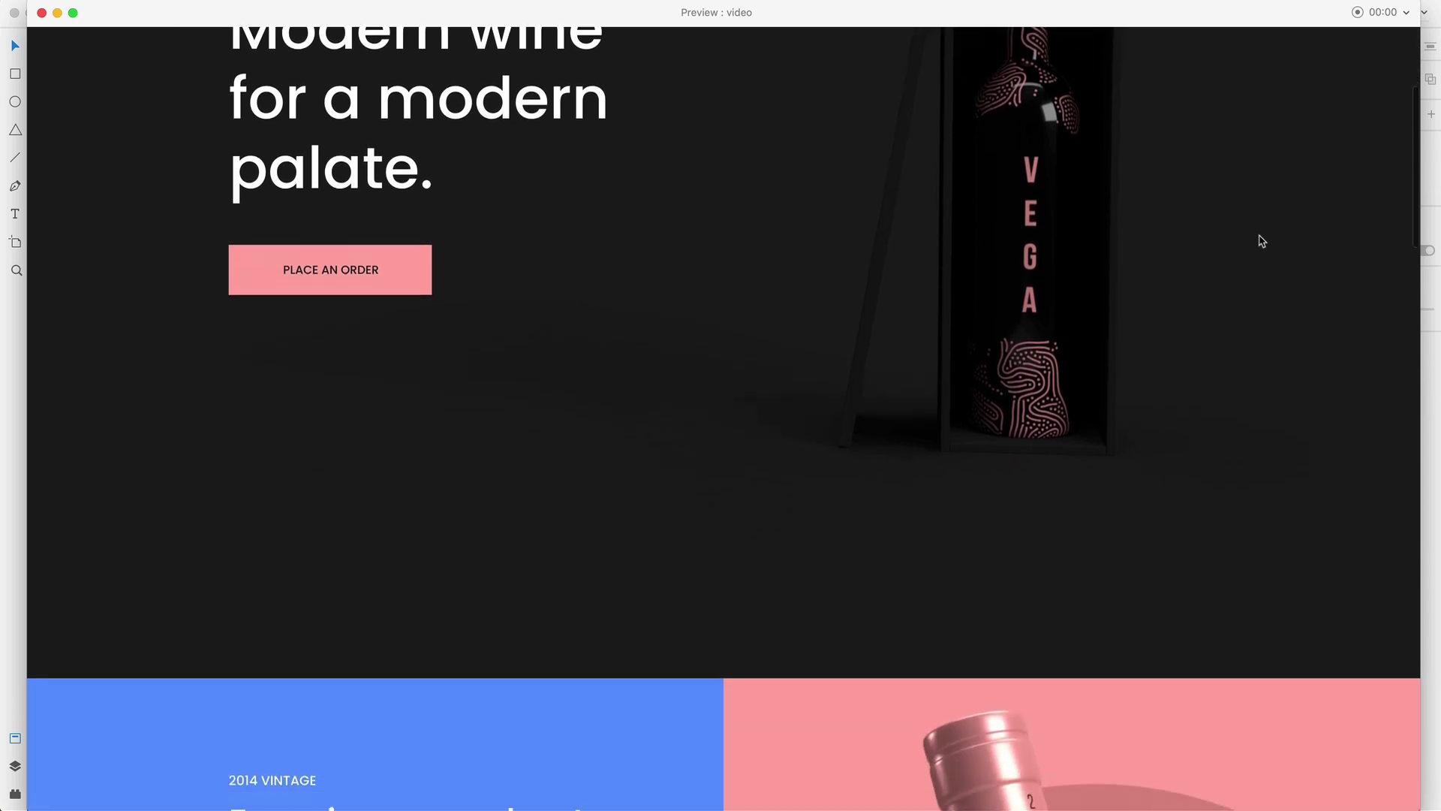
{"action": "scroll", "coordinate": [1261, 240], "scroll_direction": "down", "scroll_amount": 12}
{"action": "scroll", "coordinate": [1260, 240], "scroll_direction": "down", "scroll_amount": 15}
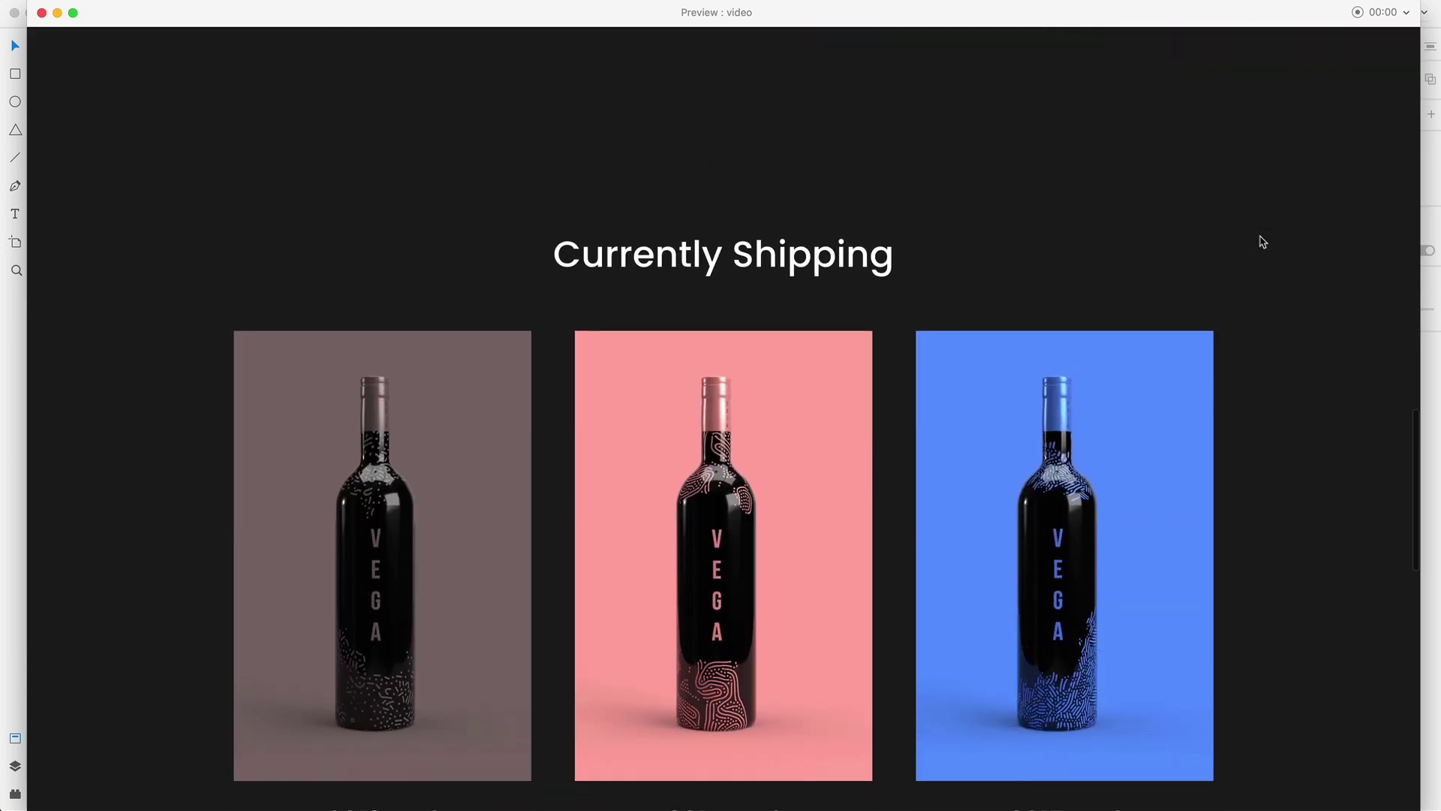
{"action": "scroll", "coordinate": [1263, 241], "scroll_direction": "down", "scroll_amount": 13}
{"action": "scroll", "coordinate": [1261, 240], "scroll_direction": "down", "scroll_amount": 7}
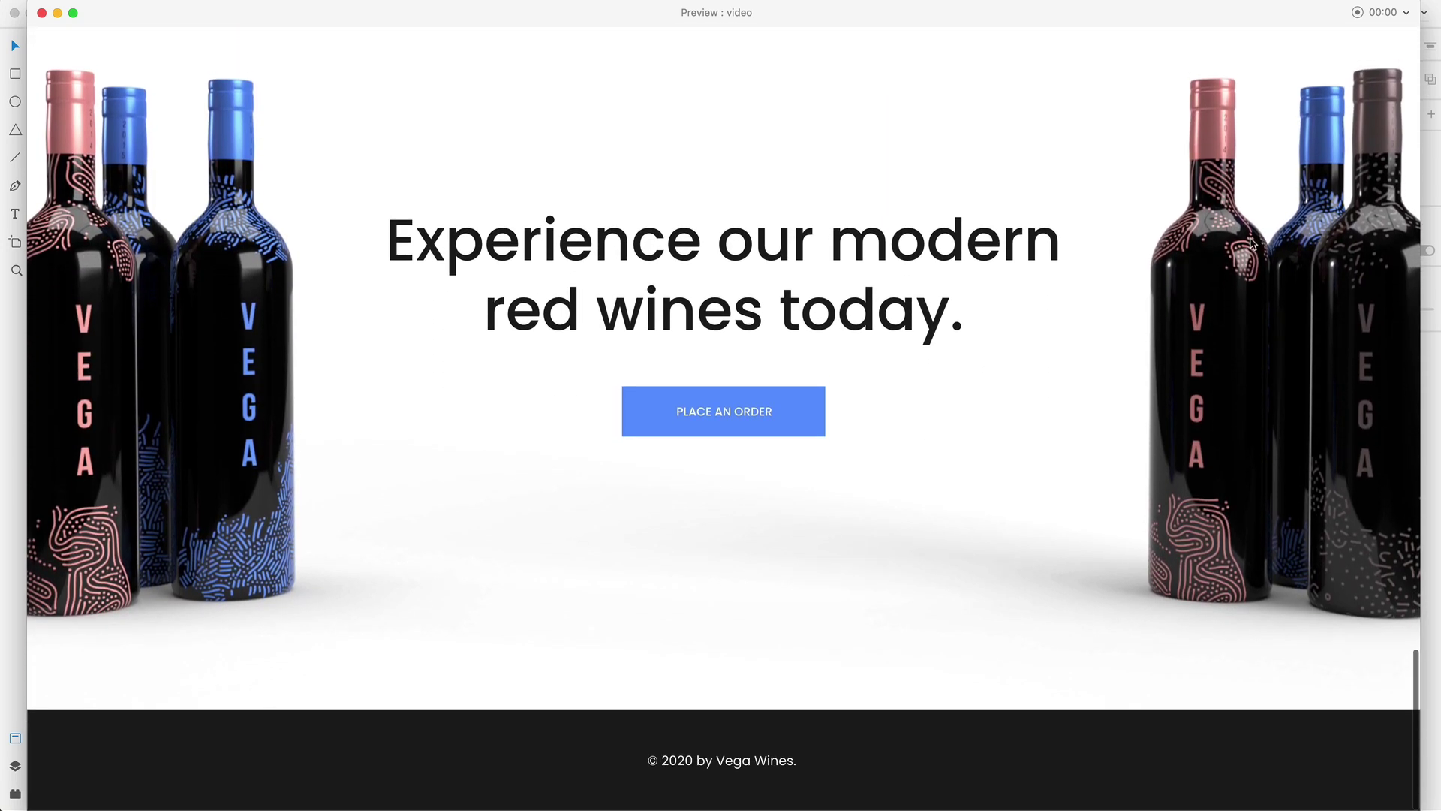
{"action": "scroll", "coordinate": [1393, 399], "scroll_direction": "up", "scroll_amount": 20}
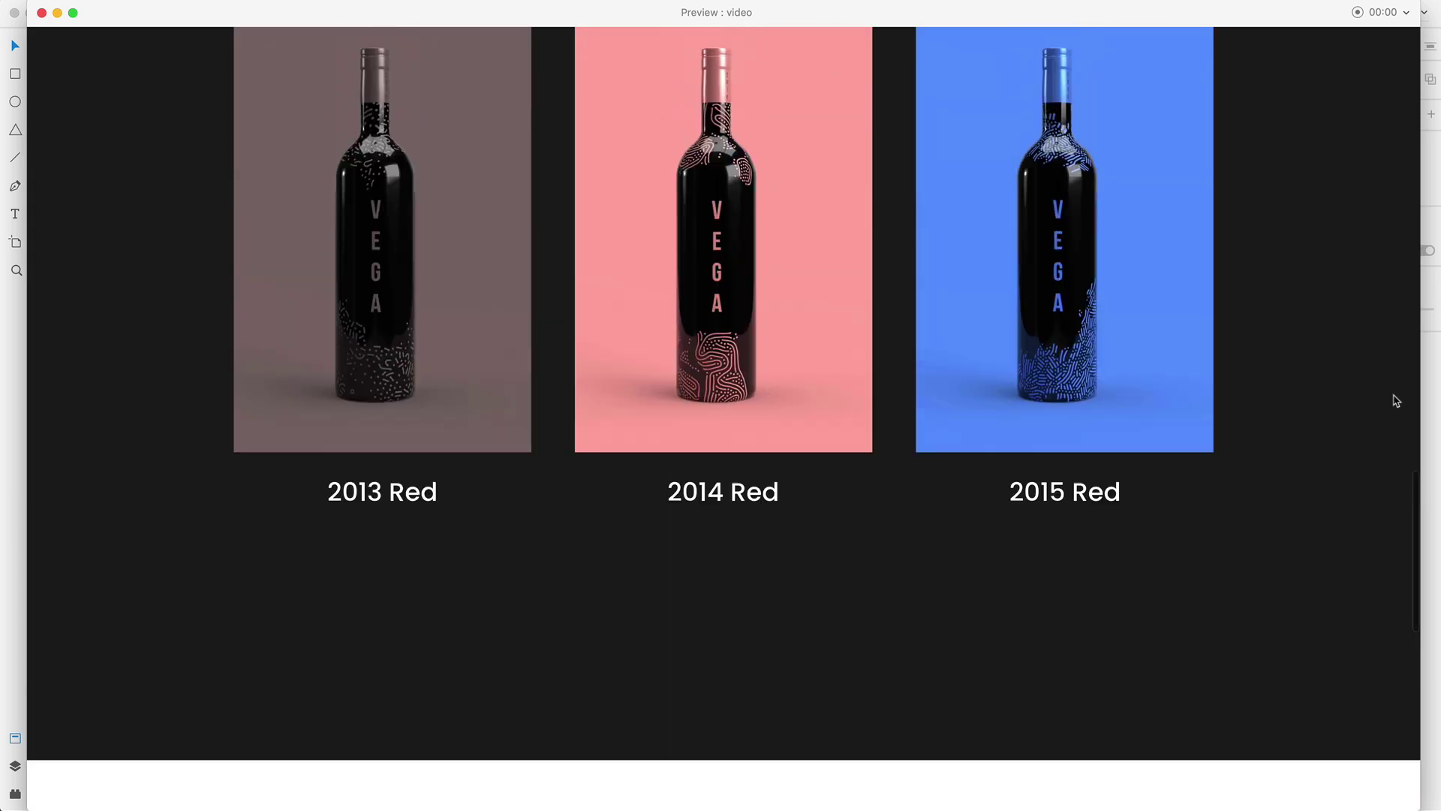
{"action": "scroll", "coordinate": [1393, 389], "scroll_direction": "up", "scroll_amount": 20}
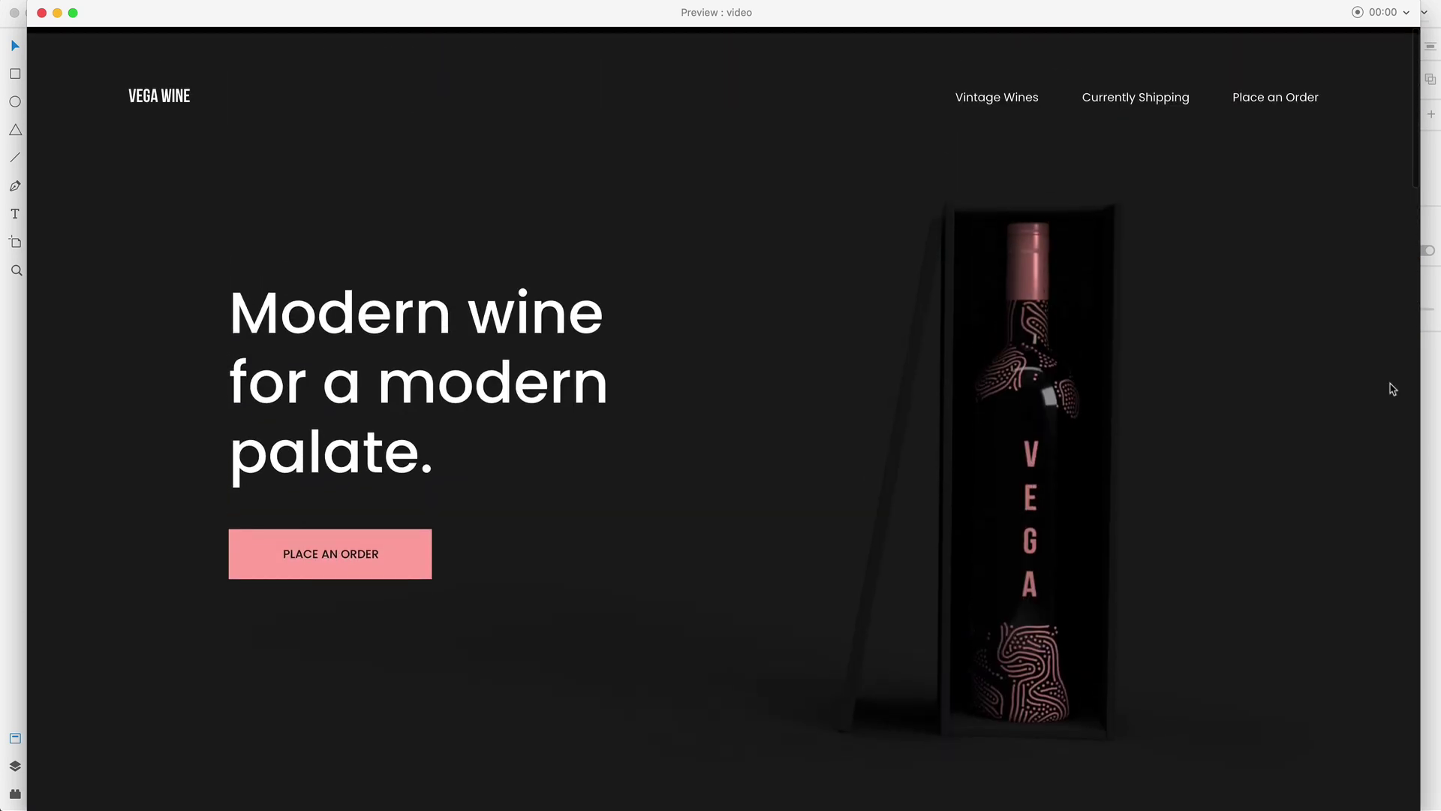